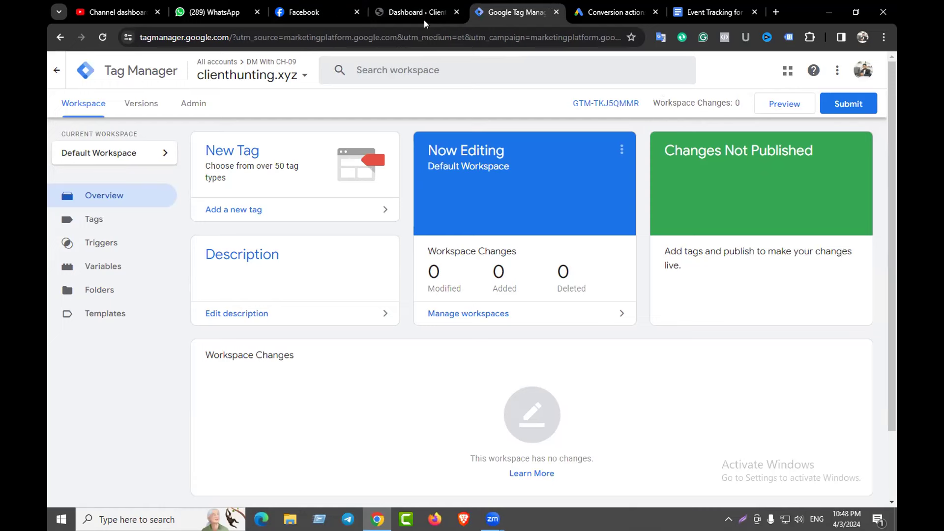
# - Look over the WordPress dashboard, the clienthunting.xyz Tag Manager workspace and the Purchases conversion action in Google Ads
pyautogui.click(402, 5)
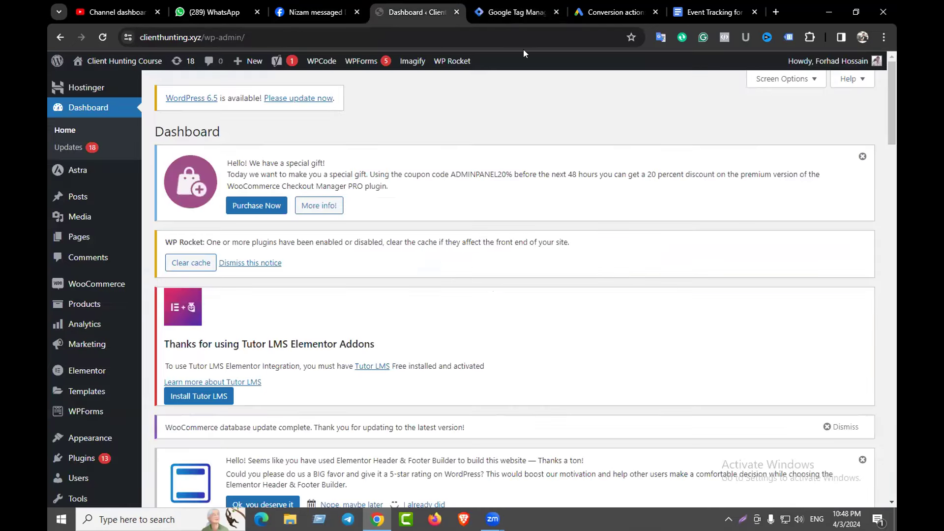
pyautogui.click(532, 7)
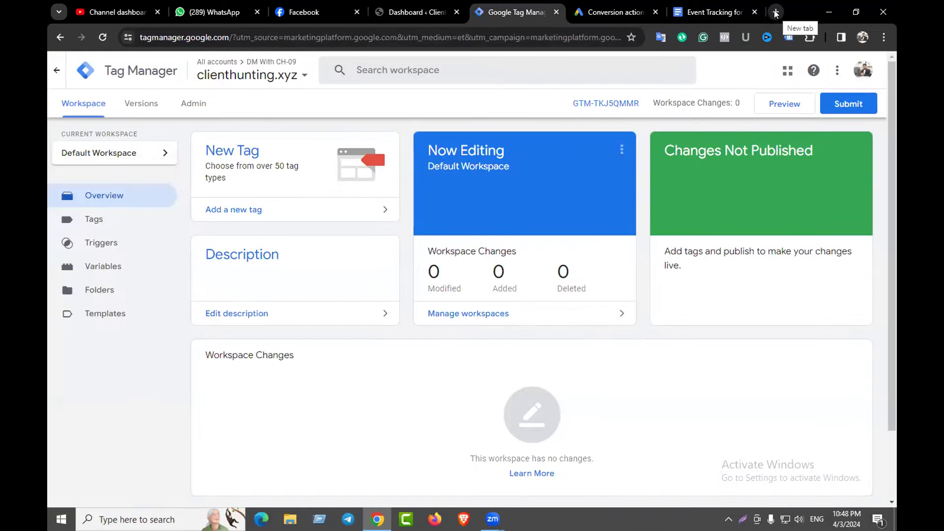
pyautogui.click(445, 5)
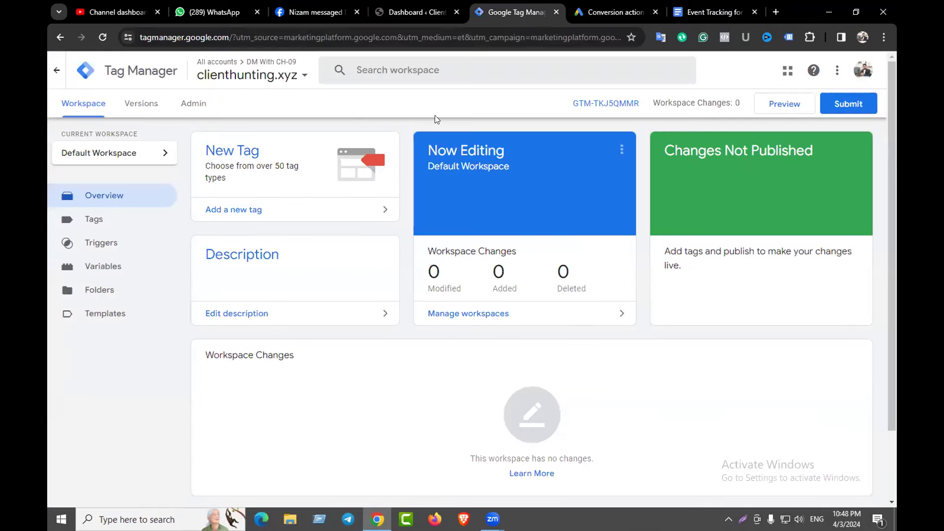
pyautogui.click(517, 12)
pyautogui.click(615, 12)
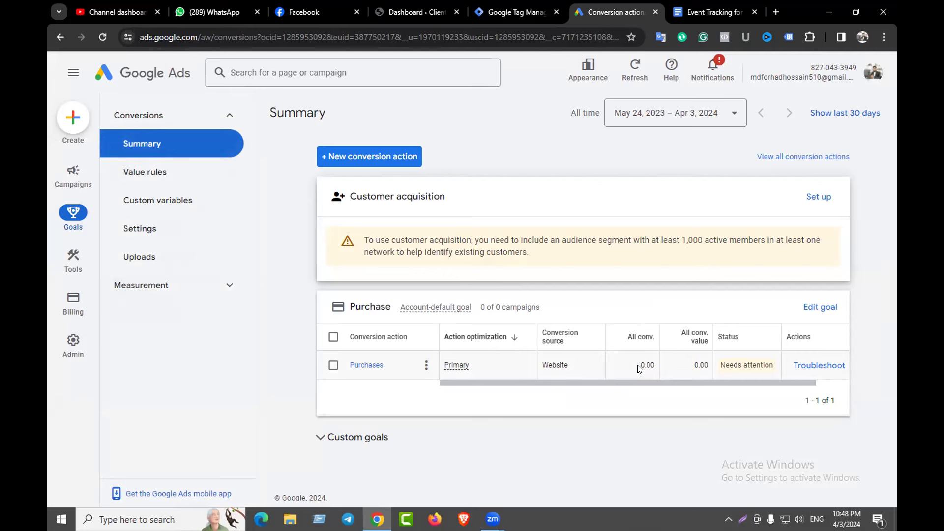
pyautogui.moveTo(641, 365); pyautogui.dragTo(706, 361)
pyautogui.click(551, 167)
pyautogui.hotkey('ctrl', 'pageup')
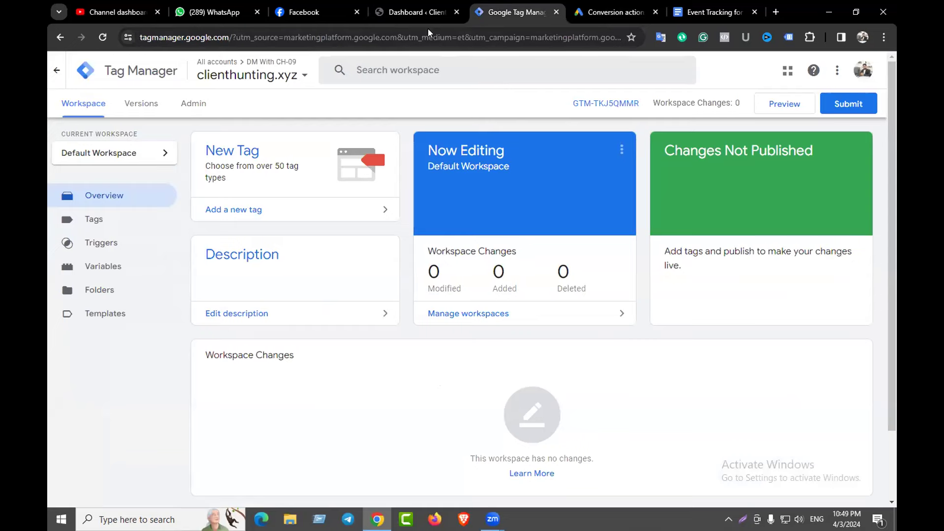
# - Select the container ID in the Tag Manager install snippet and try to load the Google Tag Manager plugin settings in WordPress
pyautogui.click(615, 104)
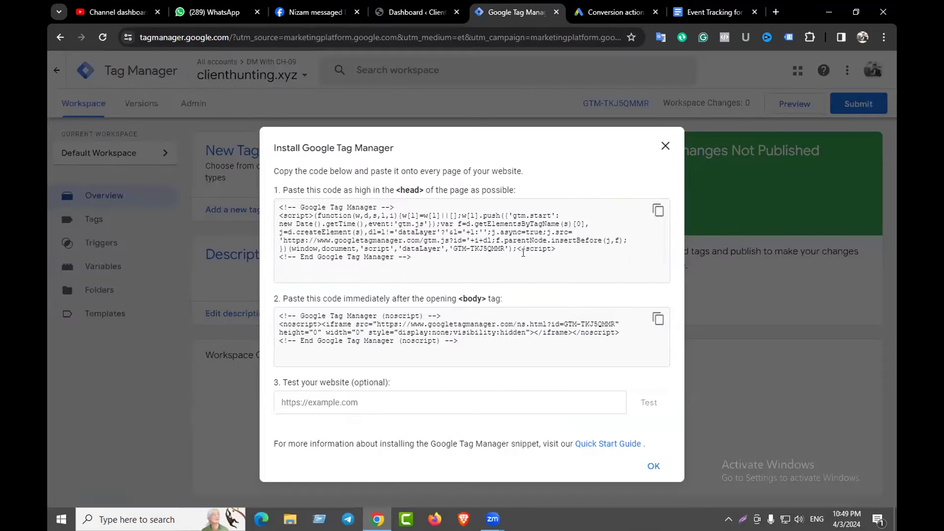
pyautogui.moveTo(452, 250); pyautogui.dragTo(505, 250)
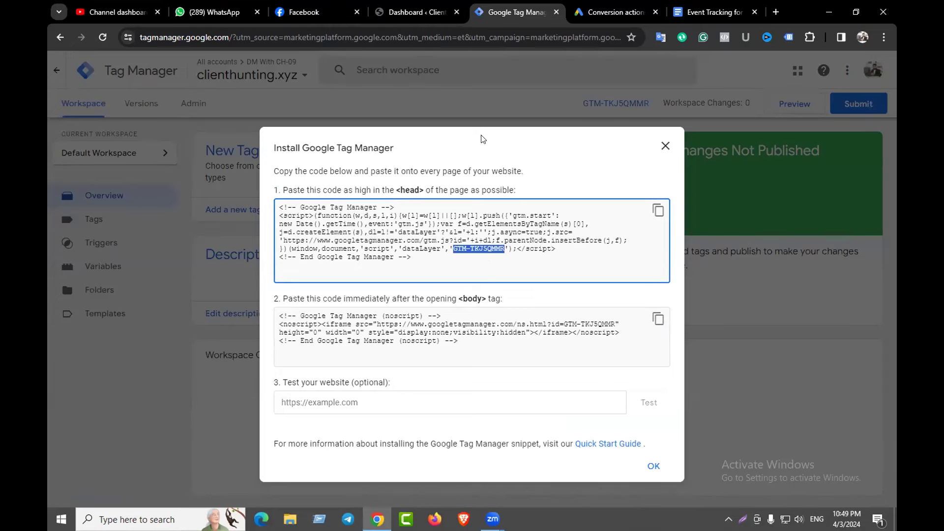
pyautogui.click(418, 11)
pyautogui.scroll(-6, 79, 364)
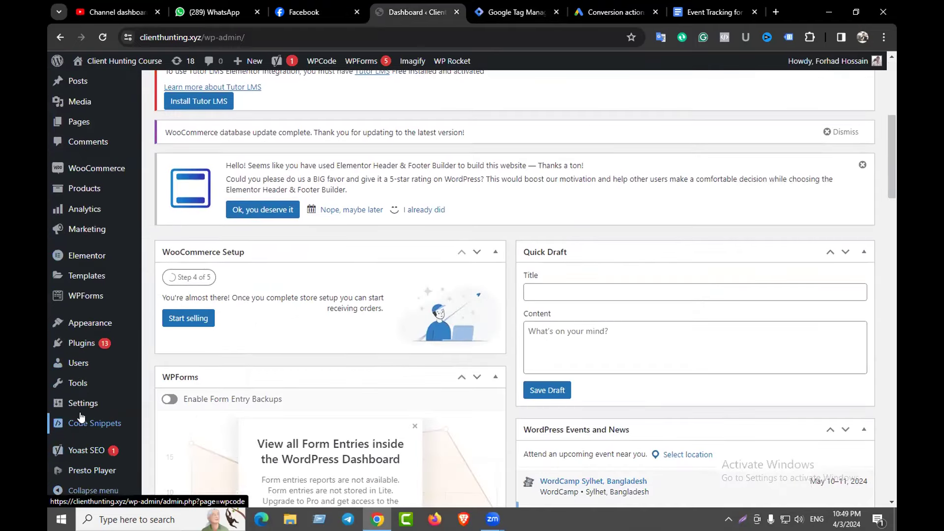
pyautogui.moveTo(78, 404)
pyautogui.click(183, 441)
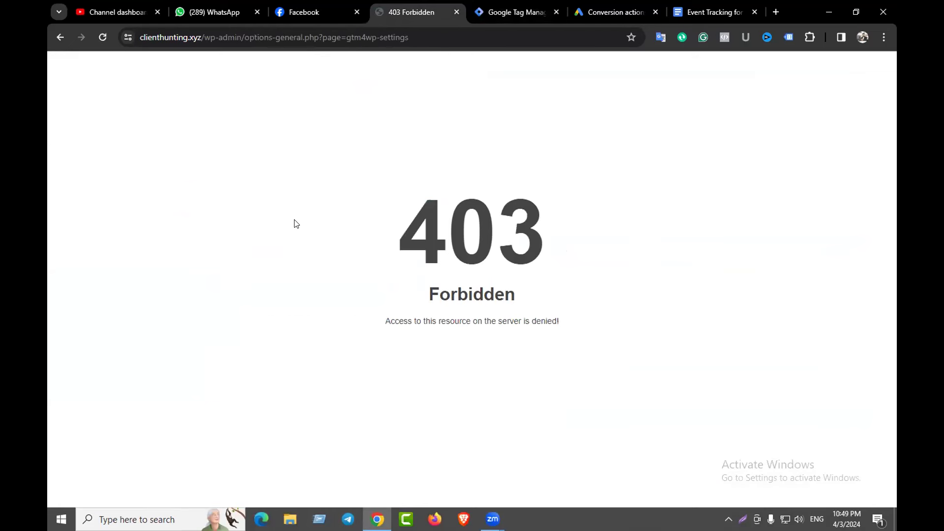
pyautogui.click(101, 38)
pyautogui.click(103, 37)
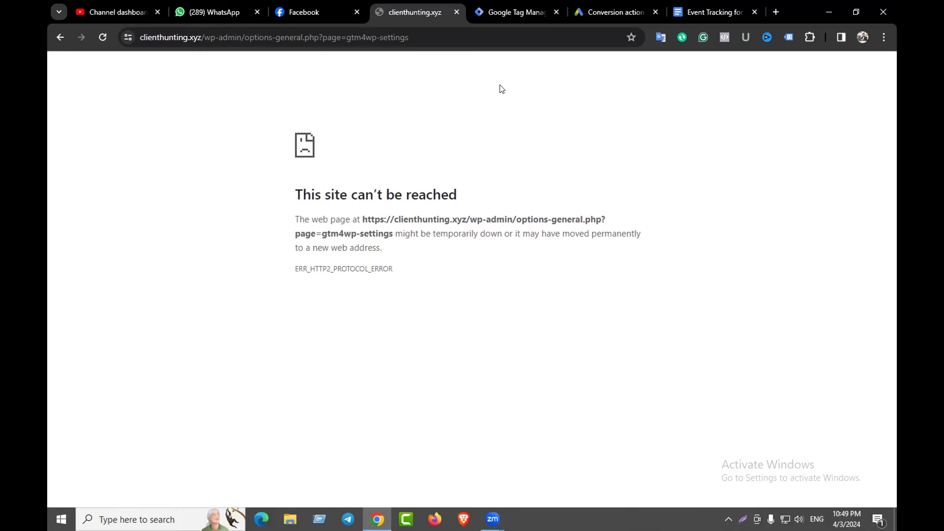
# - Return to Tag Manager, close the install instructions and look through the list of accounts and containers
pyautogui.click(501, 12)
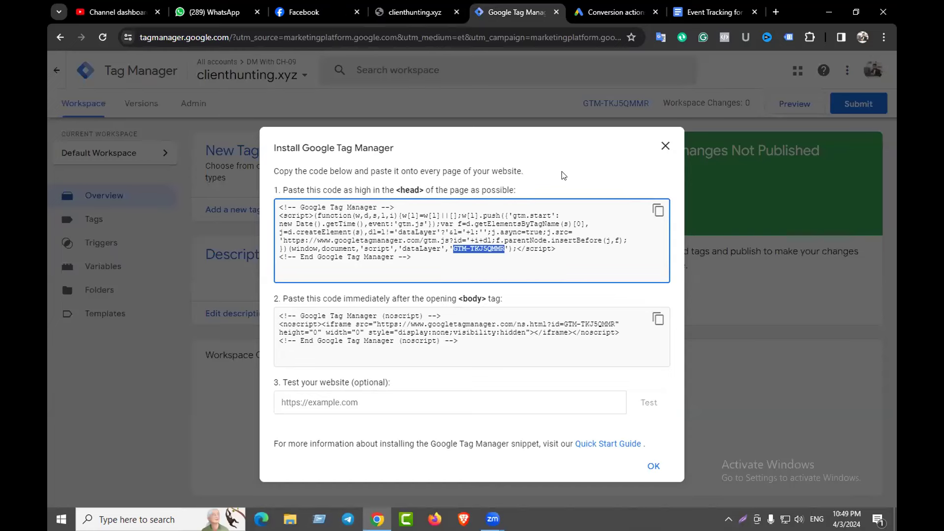
pyautogui.click(665, 147)
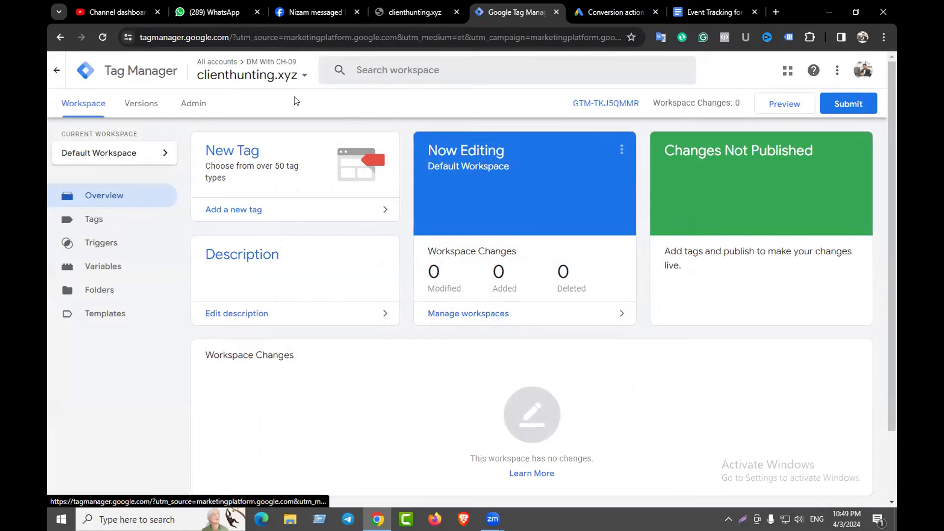
pyautogui.click(301, 76)
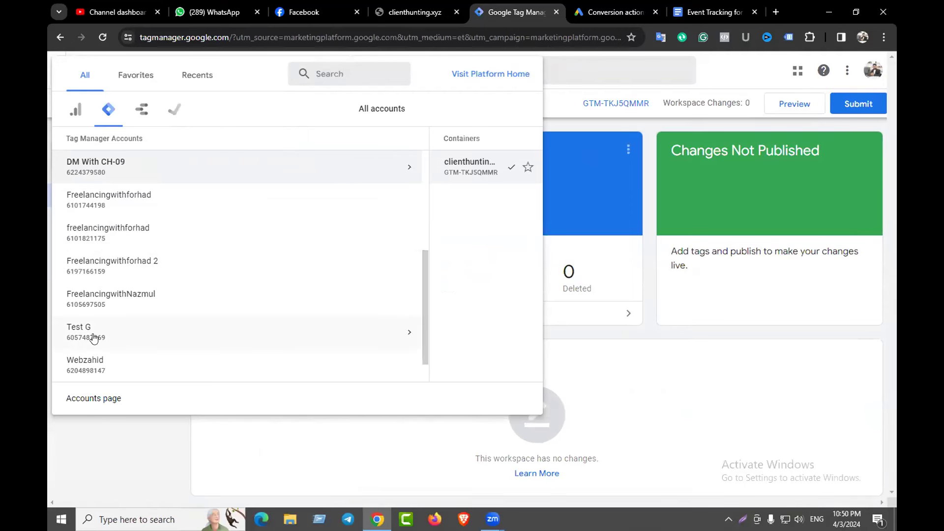
pyautogui.scroll(-1, 93, 300)
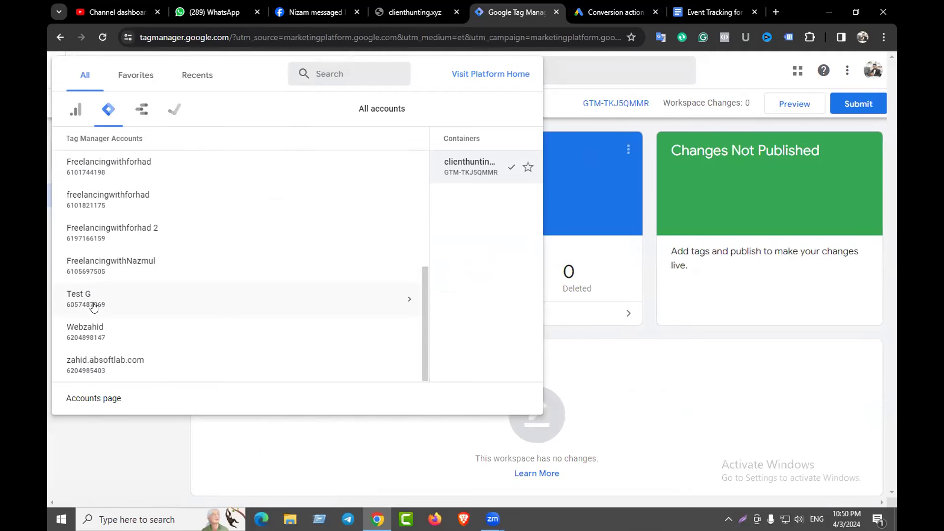
pyautogui.scroll(8, 98, 242)
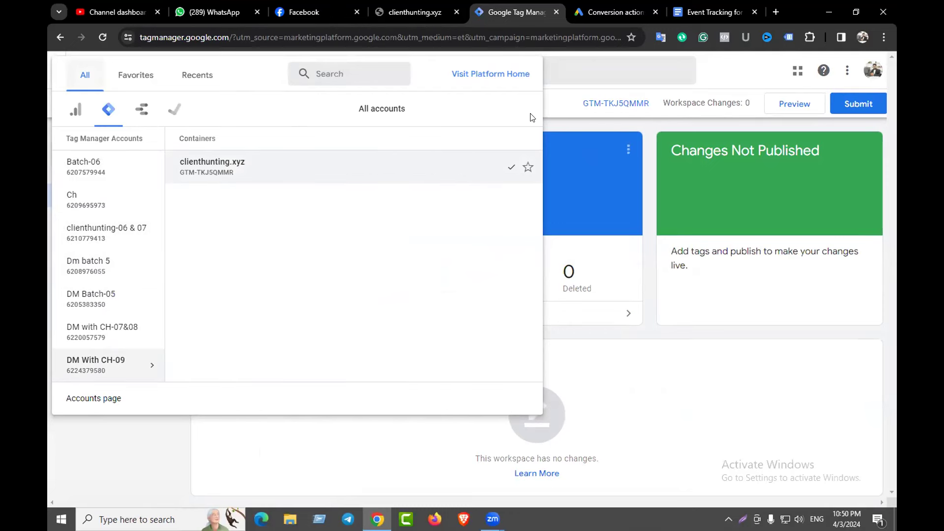
pyautogui.click(556, 104)
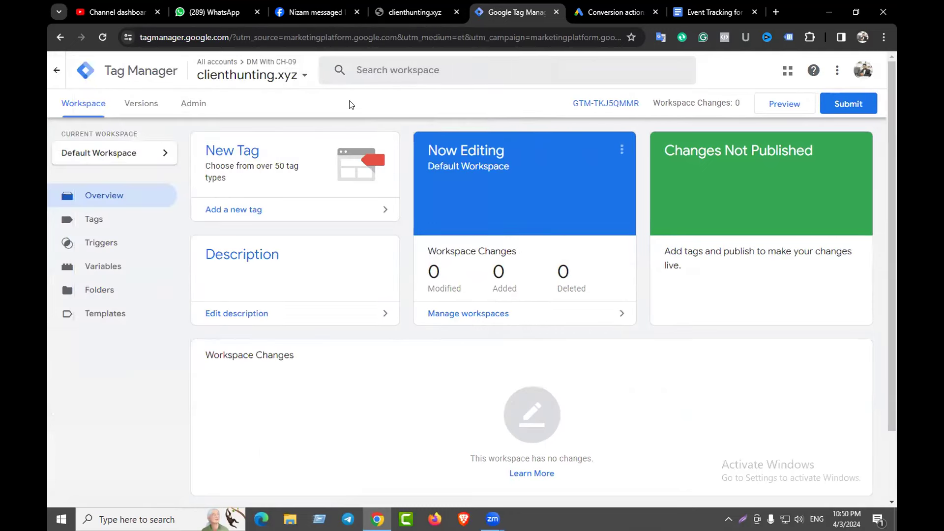
# - Try reloading the Google Tag Manager plugin settings page in WordPress
pyautogui.hotkey('ctrl', 'shift', 'Tab')
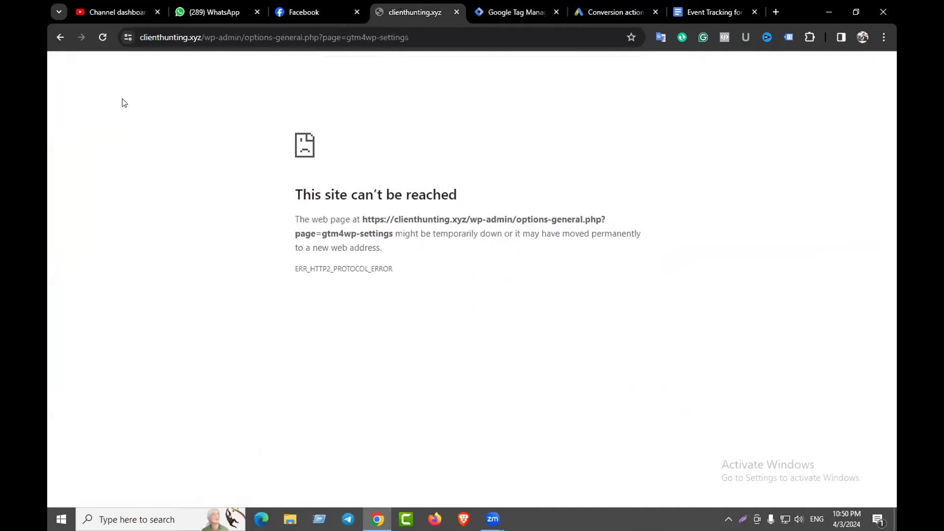
pyautogui.click(102, 37)
pyautogui.click(104, 39)
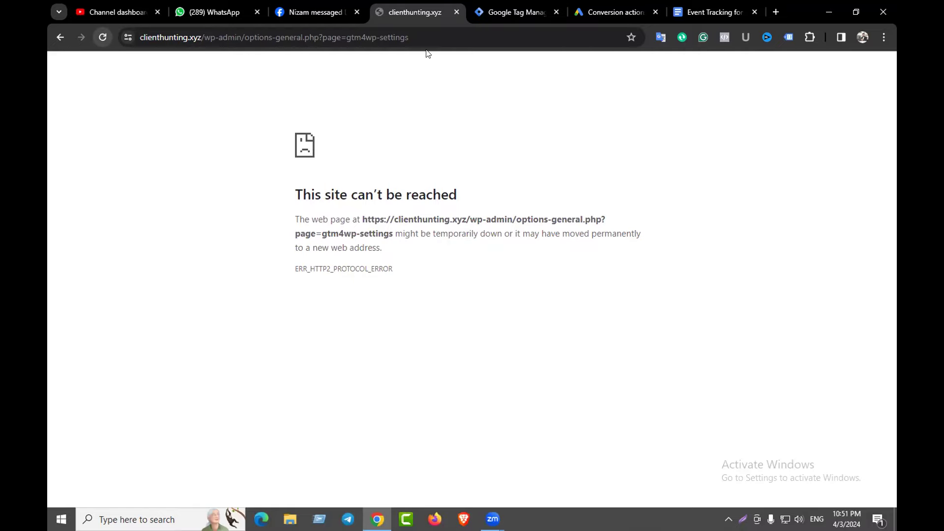
# - Open clienthunting.xyz/wp-admin in a new browser tab
pyautogui.click(777, 12)
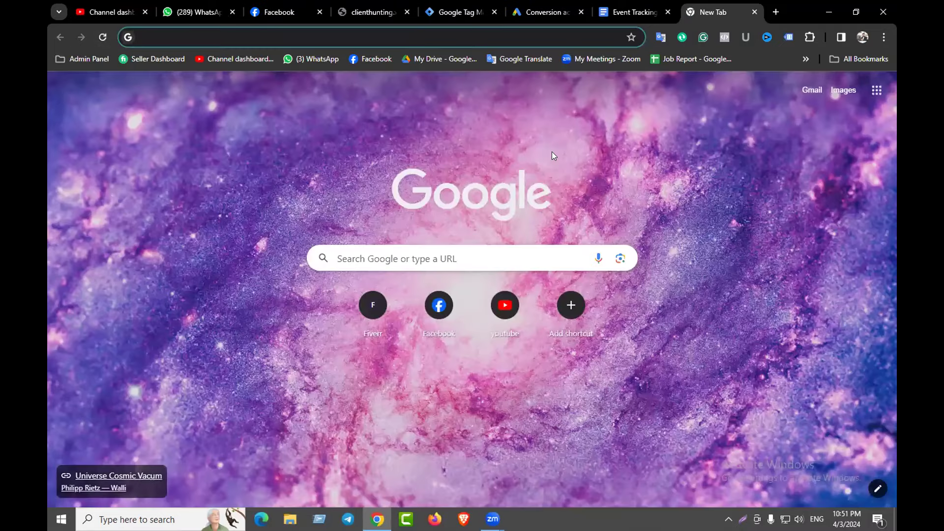
pyautogui.write('cli')
pyautogui.press('Return')
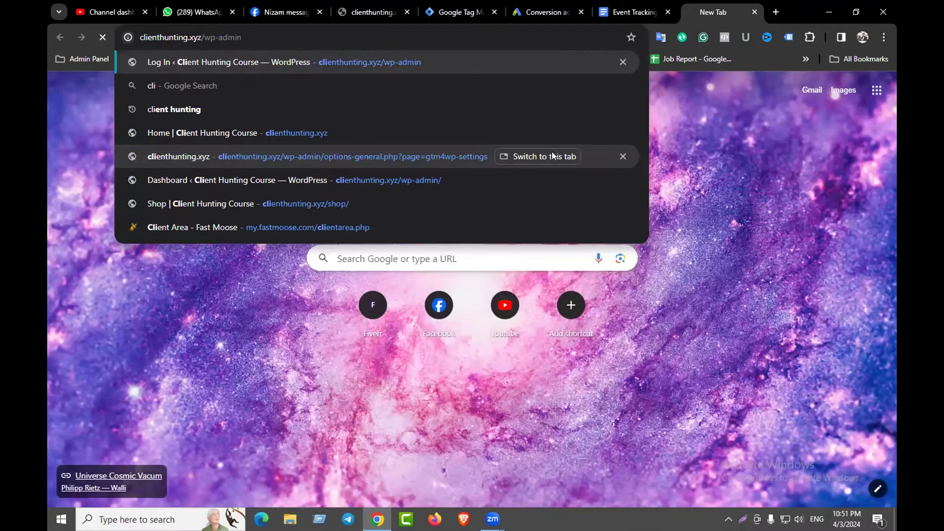
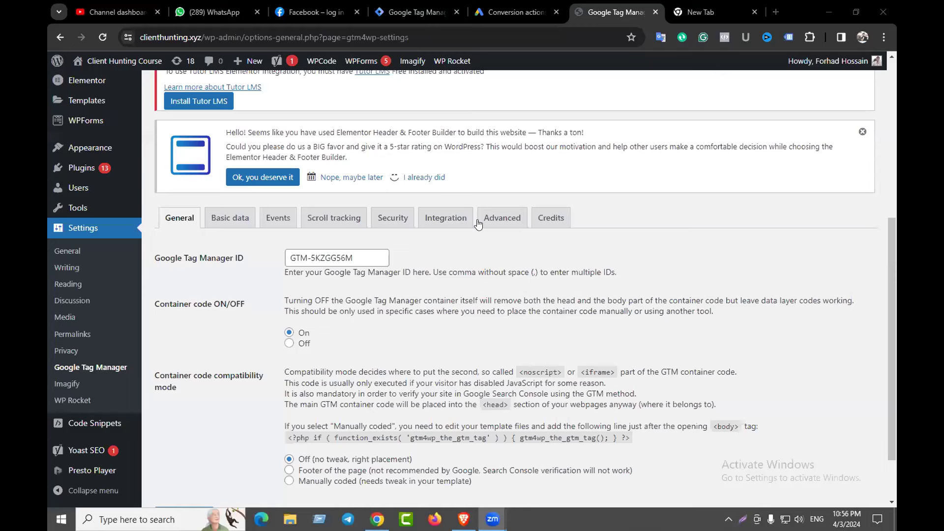
# - Check the clienthunting.xyz container in Tag Manager and copy its ID GTM-TKJ5QMMR from the install snippet
pyautogui.click(523, 90)
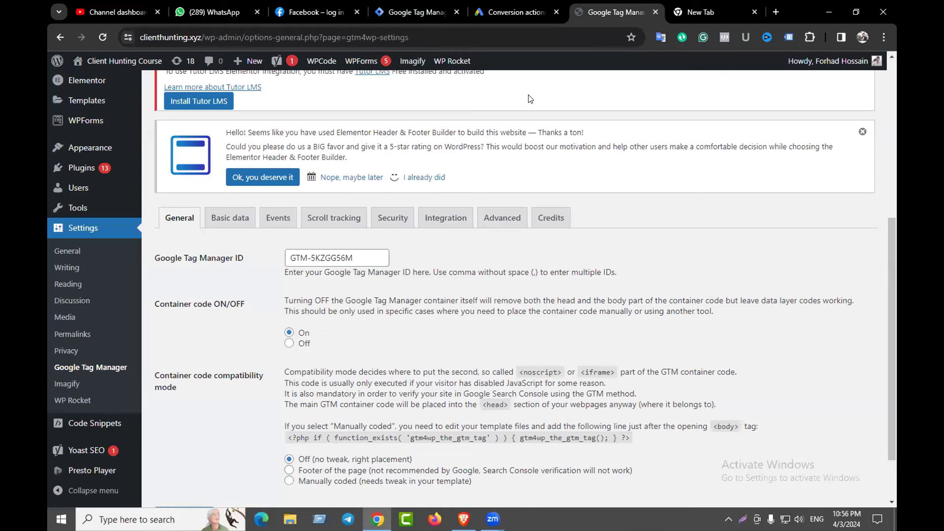
pyautogui.click(457, 15)
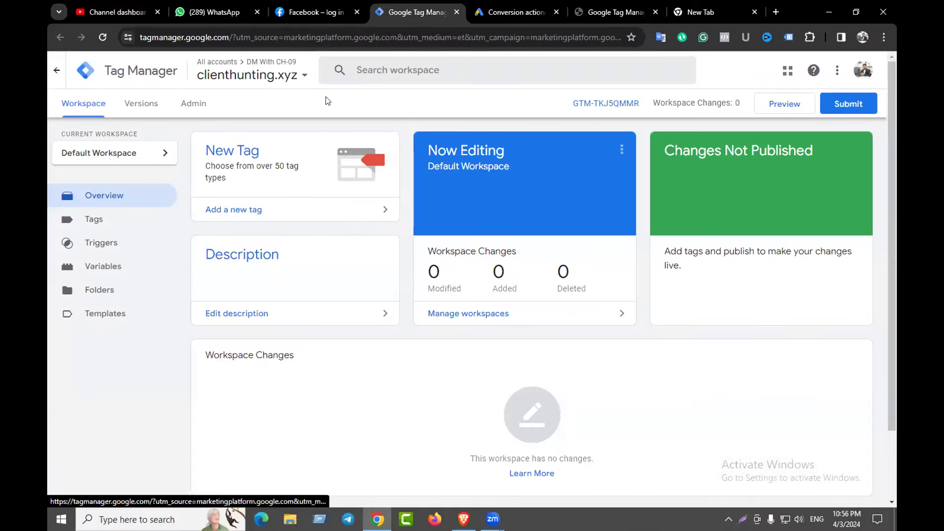
pyautogui.click(296, 81)
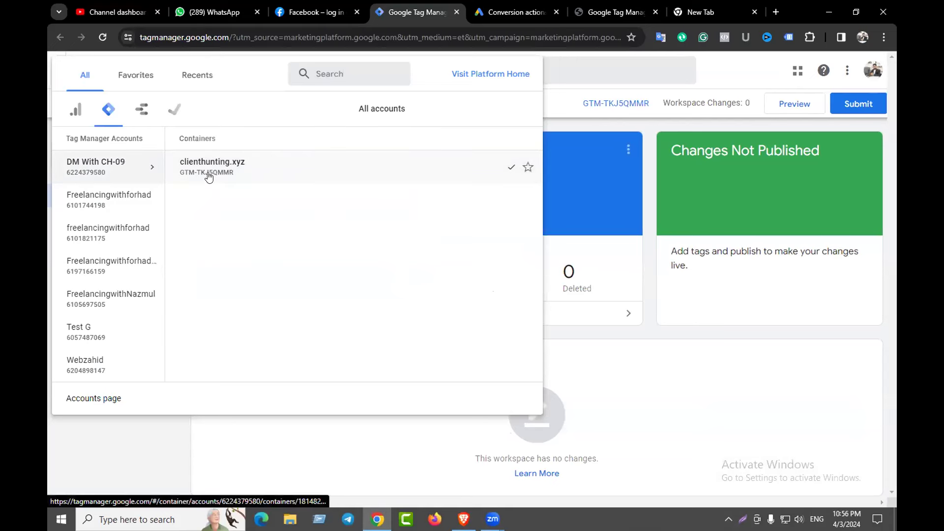
pyautogui.click(544, 117)
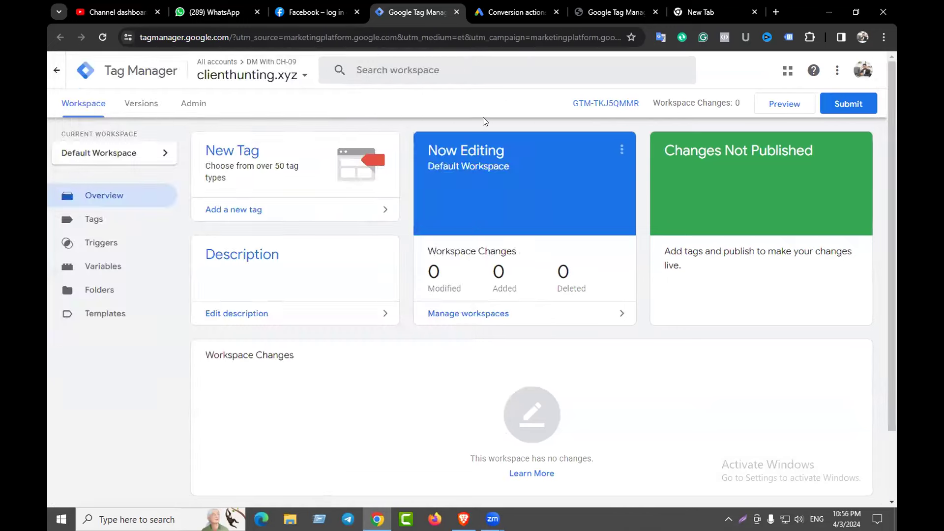
pyautogui.click(603, 105)
pyautogui.moveTo(453, 249); pyautogui.dragTo(502, 249)
pyautogui.hotkey('ctrl', 'c')
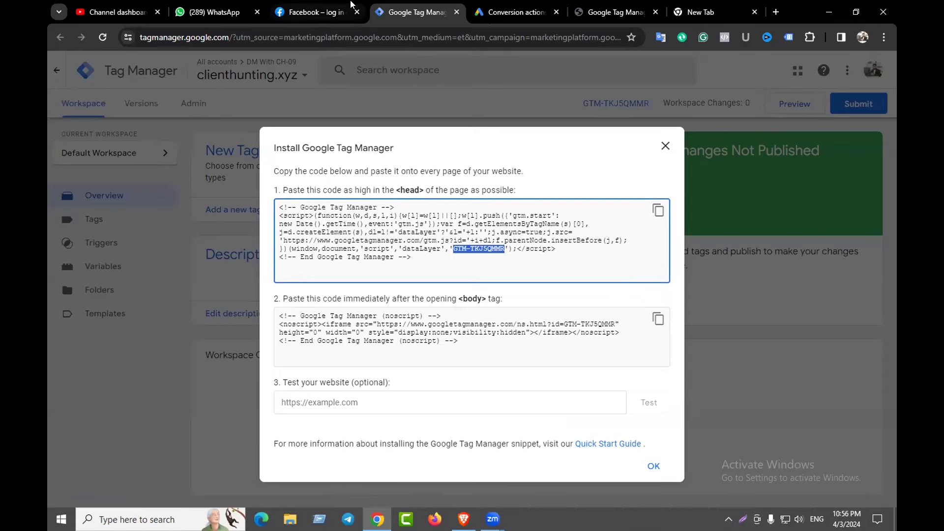
# - Set the Google Tag Manager ID in the WordPress plugin settings to GTM-TKJ5QMMR and save the changes
pyautogui.click(612, 12)
pyautogui.moveTo(354, 258); pyautogui.dragTo(287, 259)
pyautogui.press('BackSpace')
pyautogui.hotkey('ctrl', 'v')
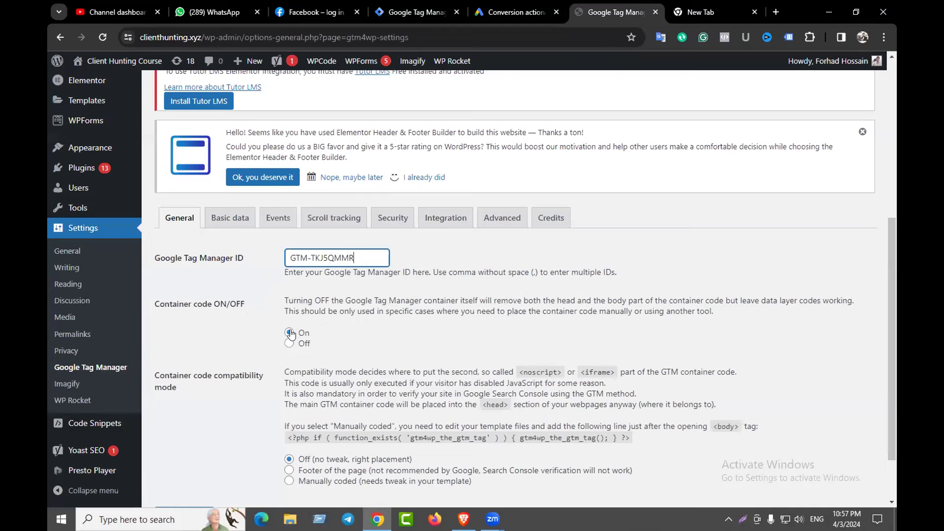
pyautogui.scroll(-2, 291, 335)
pyautogui.click(211, 445)
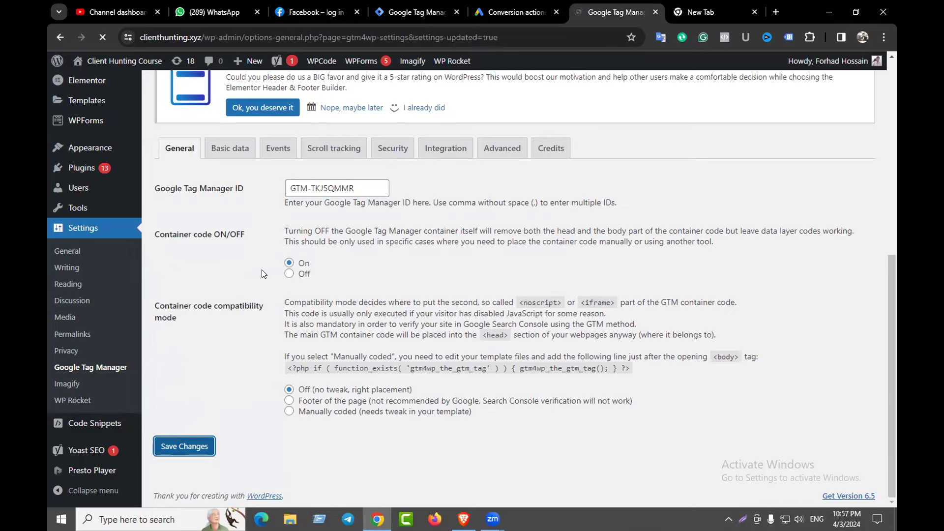
# - Review the plugin's WooCommerce integration options, including Track e-commerce, and save the settings
pyautogui.scroll(-7, 315, 299)
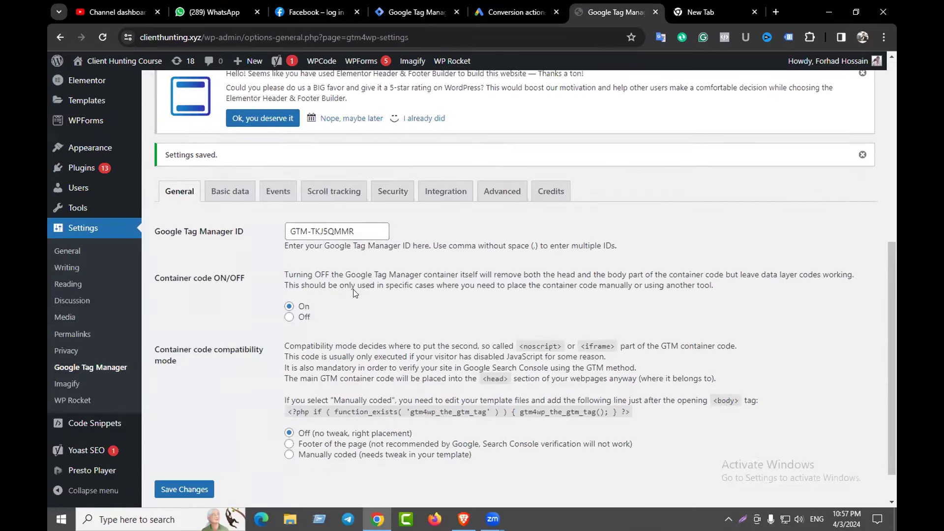
pyautogui.click(443, 194)
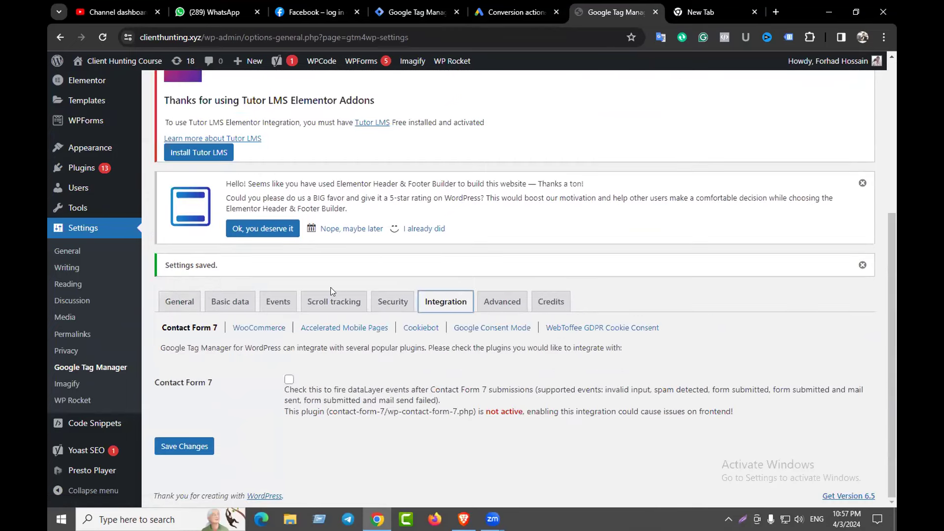
pyautogui.click(254, 329)
pyautogui.scroll(-3, 211, 231)
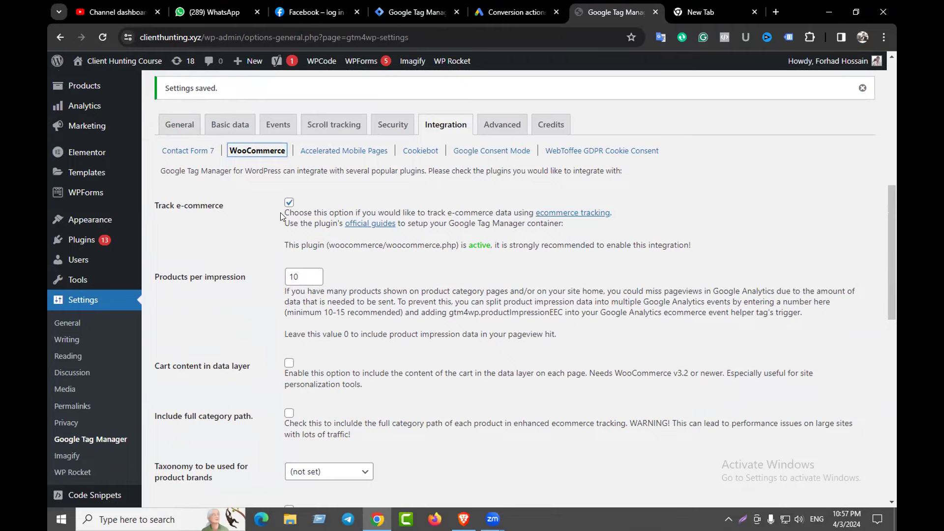
pyautogui.scroll(-10, 285, 229)
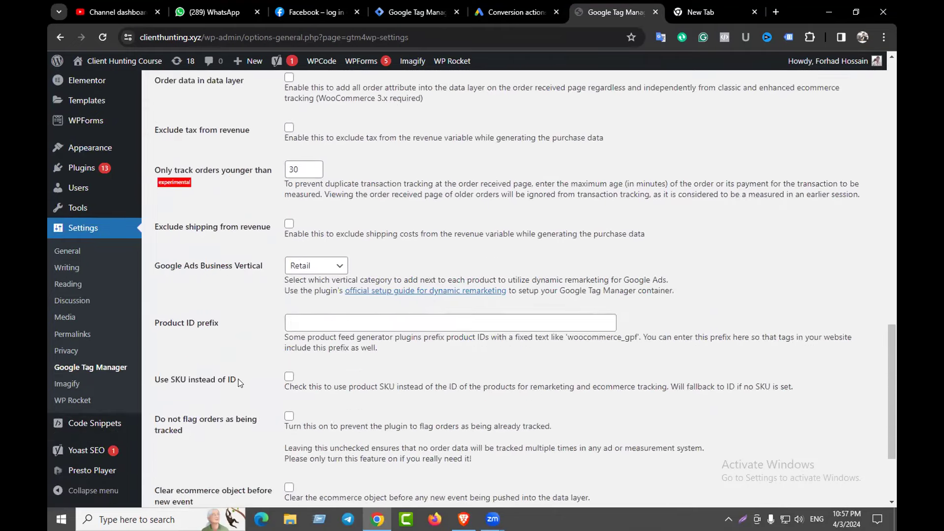
pyautogui.click(180, 445)
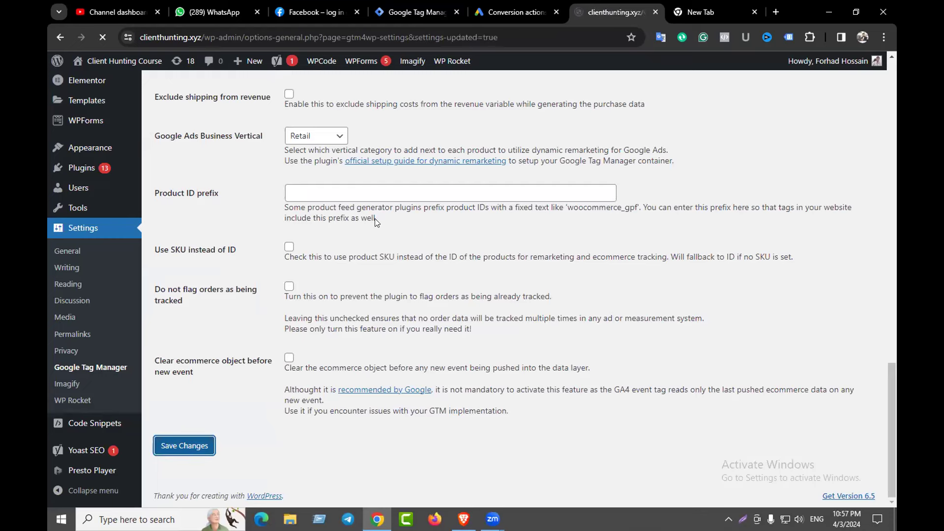
pyautogui.scroll(-7, 375, 220)
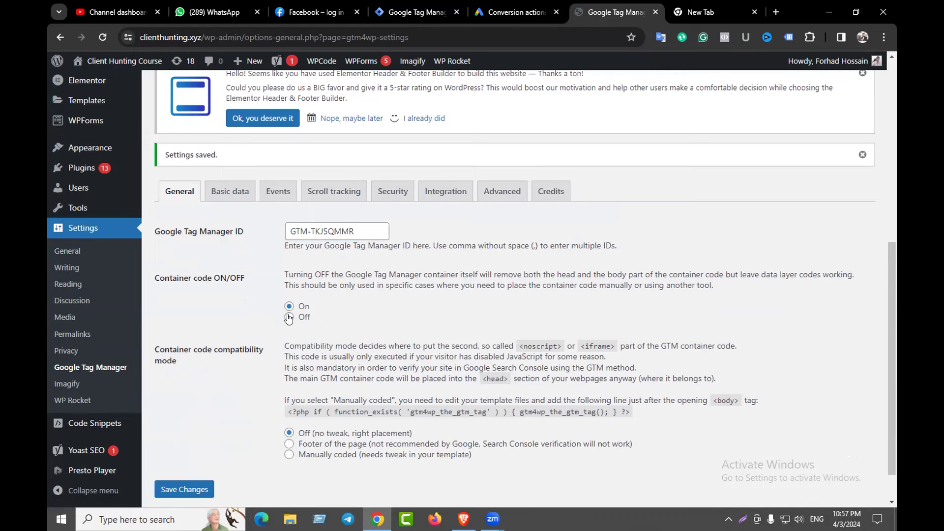
pyautogui.scroll(-1, 289, 319)
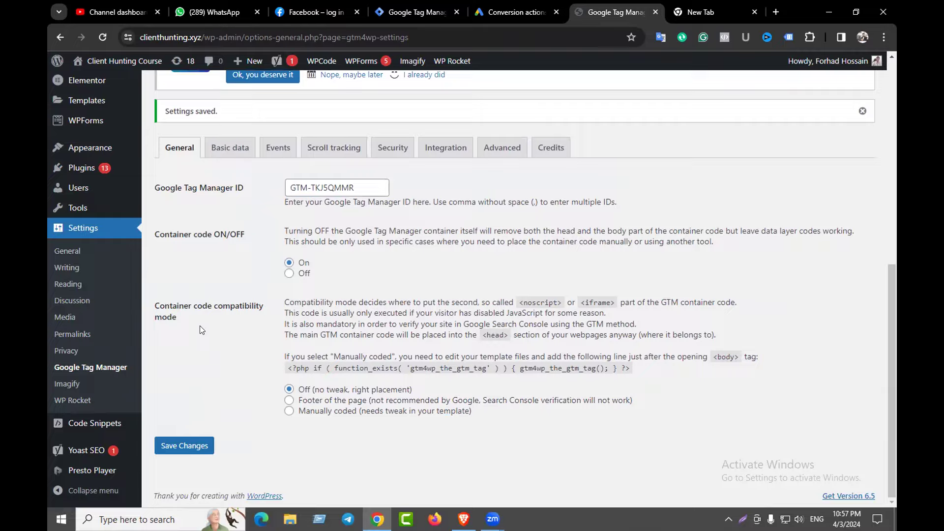
# - Review the body code snippet in Tag Manager's install instructions, close them and return to the WordPress plugin settings
pyautogui.scroll(9, 200, 324)
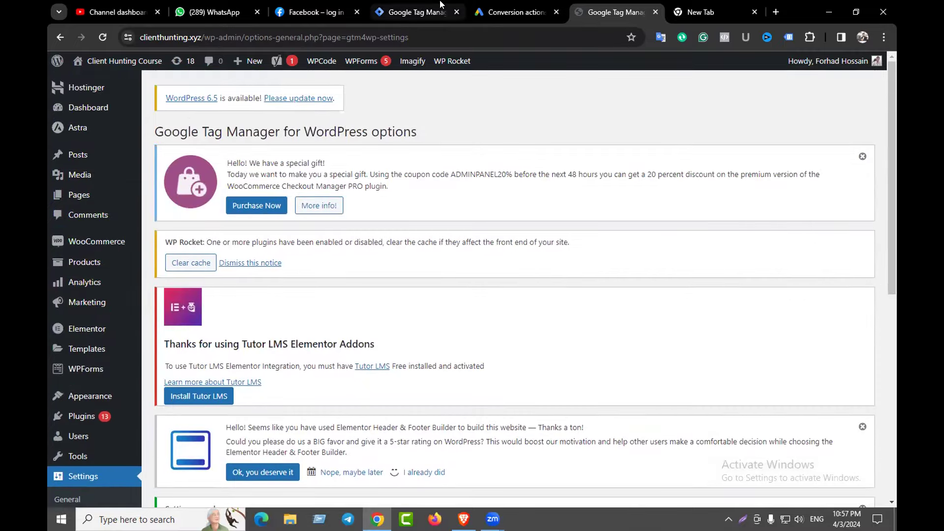
pyautogui.click(440, 5)
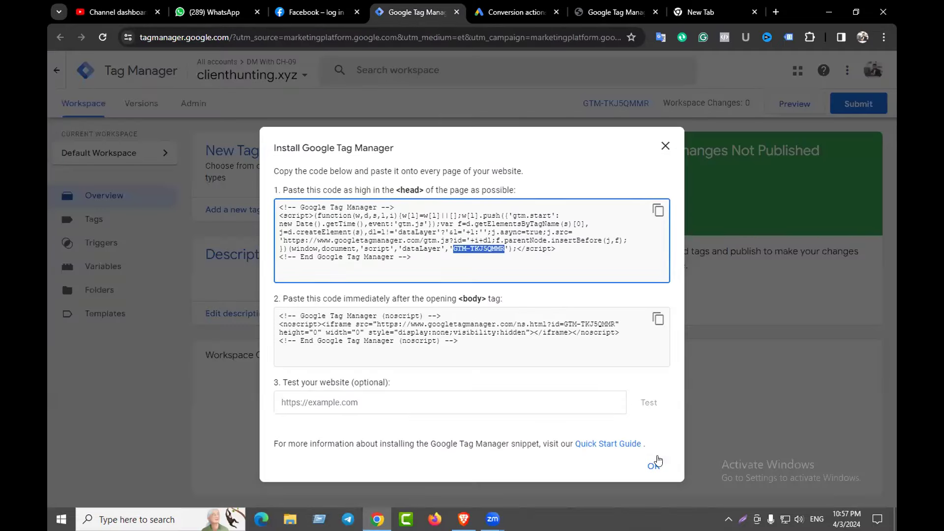
pyautogui.moveTo(470, 341); pyautogui.dragTo(288, 317)
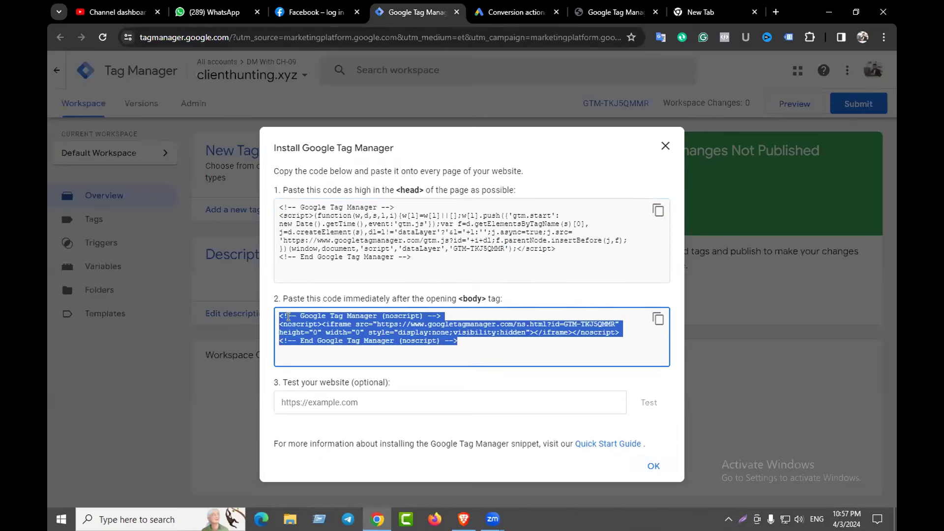
pyautogui.click(654, 466)
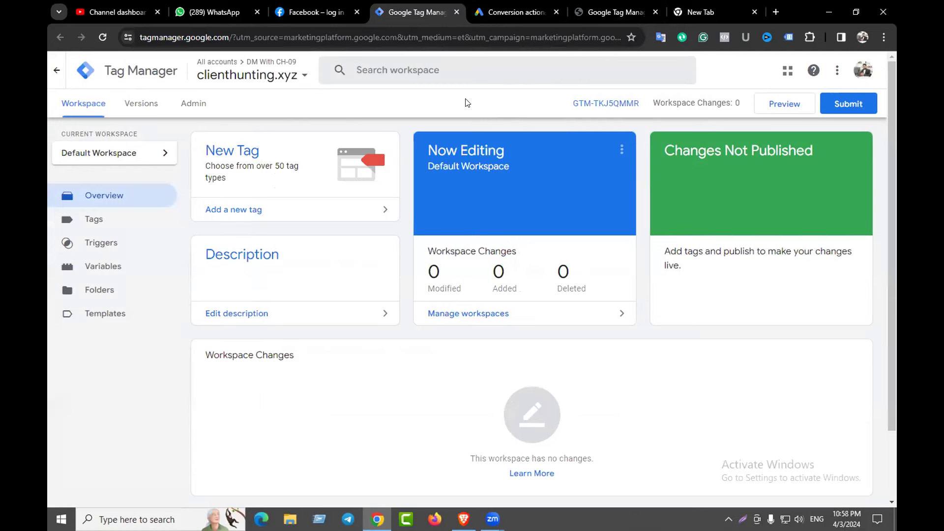
pyautogui.click(612, 12)
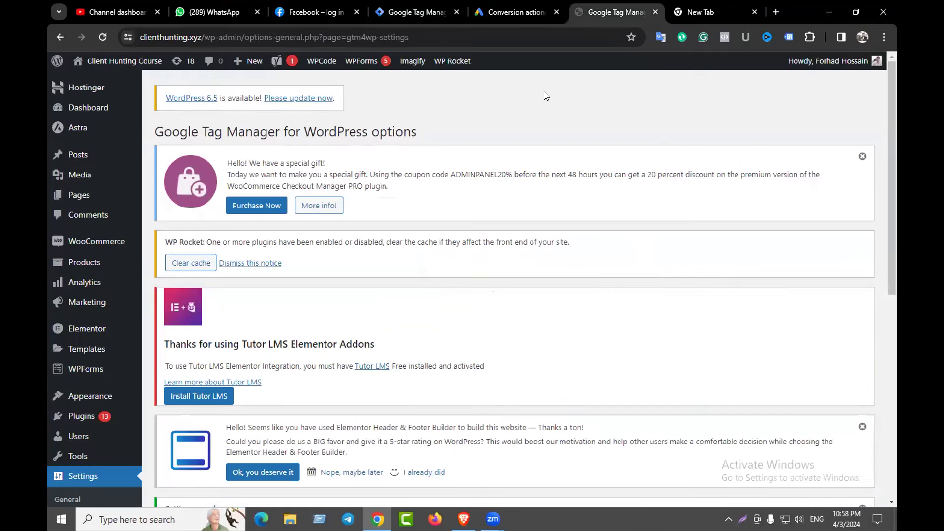
# - Open the clienthunting.xyz home page in a new browser tab
pyautogui.click(693, 11)
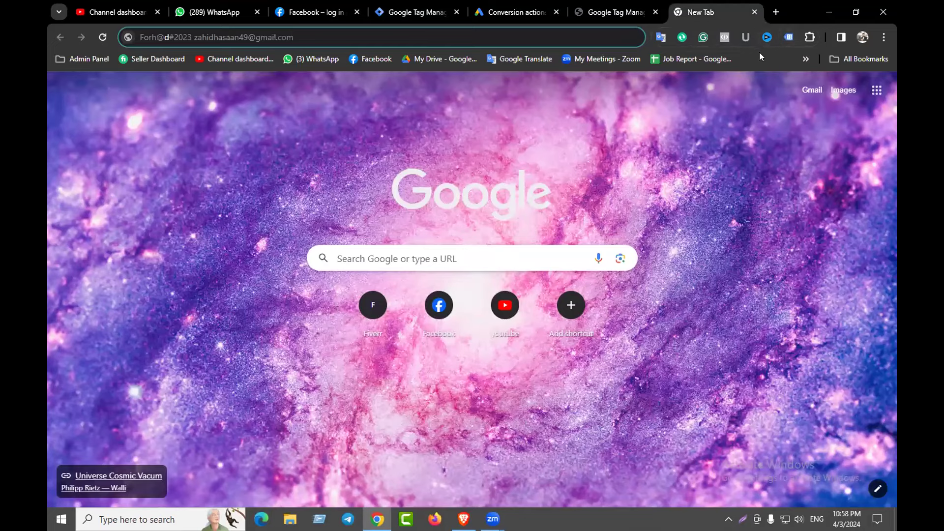
pyautogui.click(776, 11)
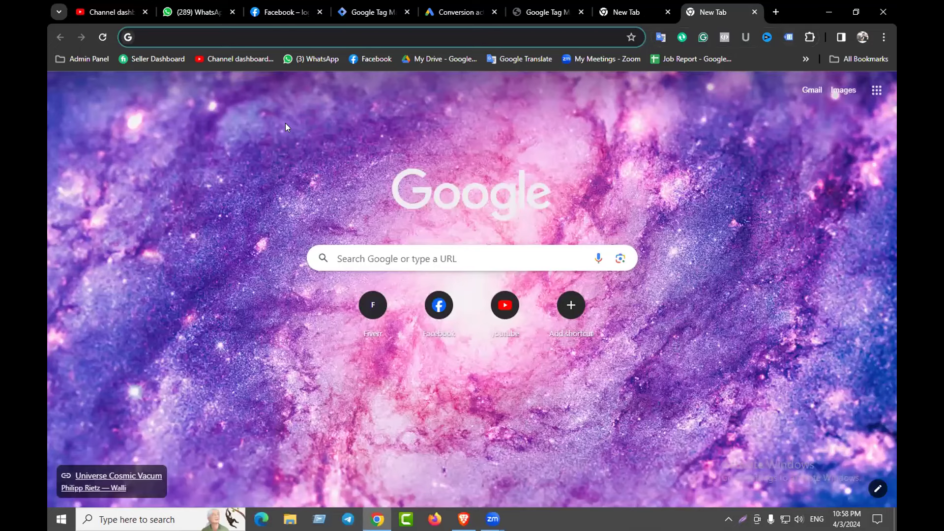
pyautogui.write('cli')
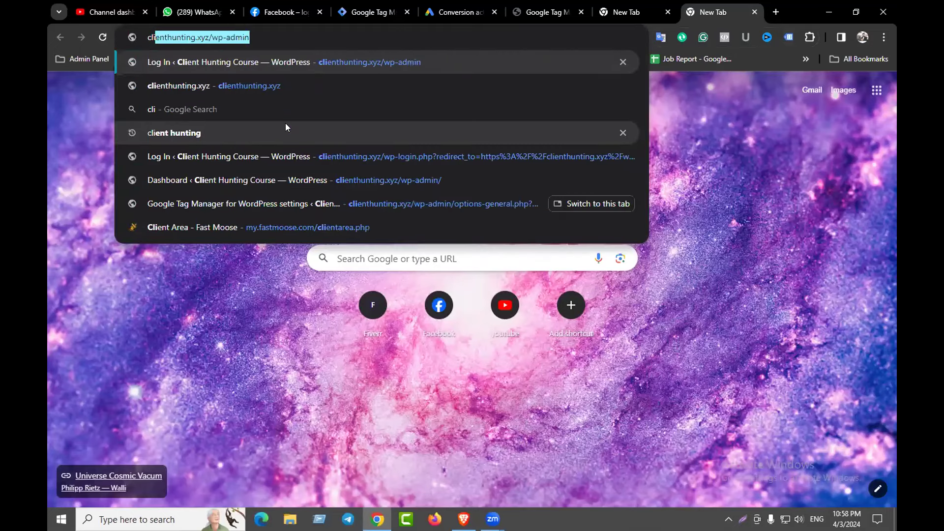
pyautogui.write('enthunting.xyz/')
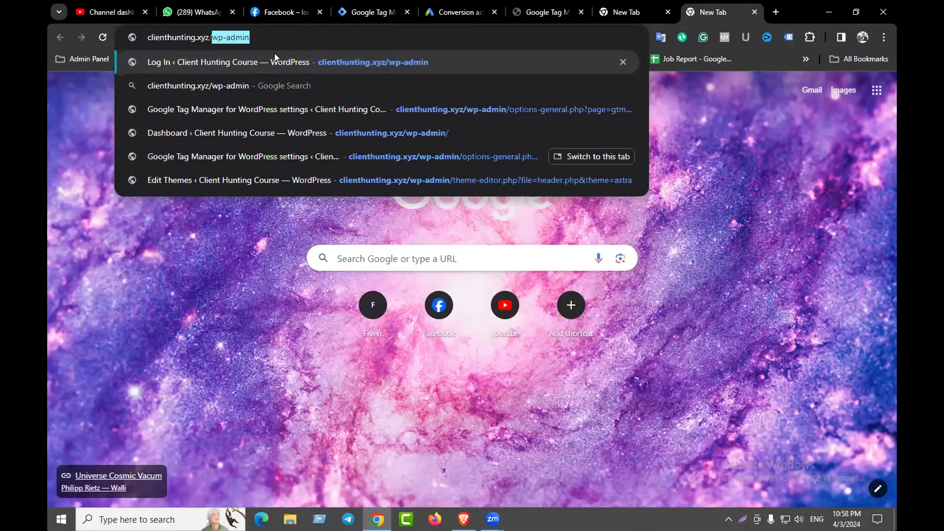
pyautogui.press('BackSpace')
pyautogui.press('BackSpace')
pyautogui.press('Return')
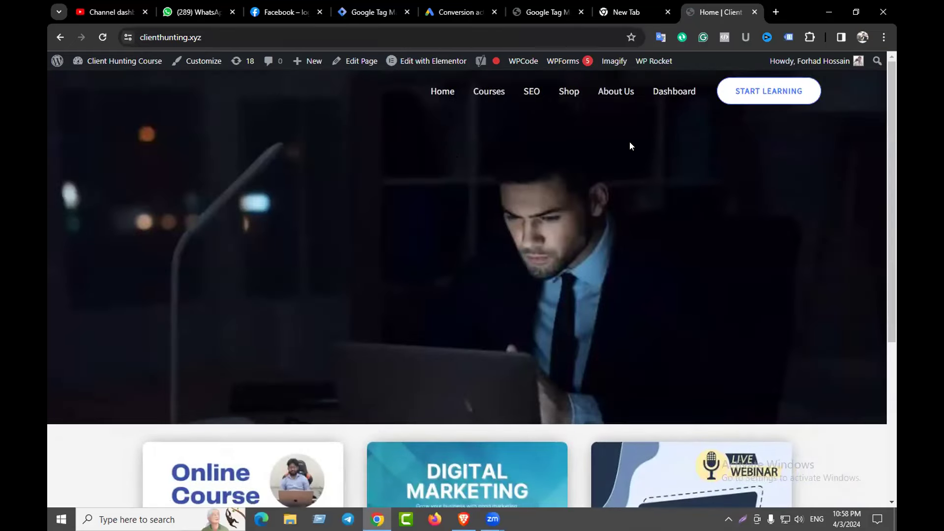
# - Enable Tag Assistant Legacy on the clienthunting.xyz home page, reload the page and check its tag analysis
pyautogui.click(788, 37)
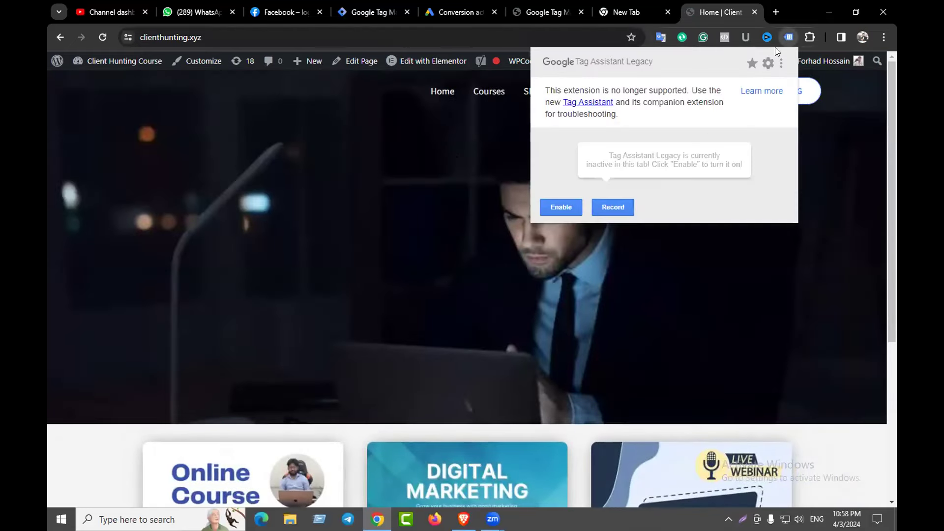
pyautogui.click(561, 207)
pyautogui.click(437, 170)
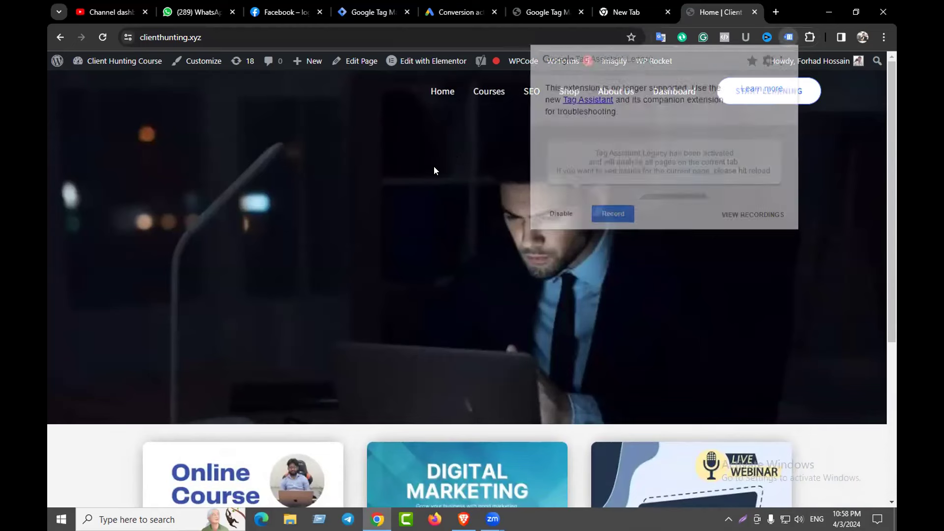
pyautogui.click(102, 38)
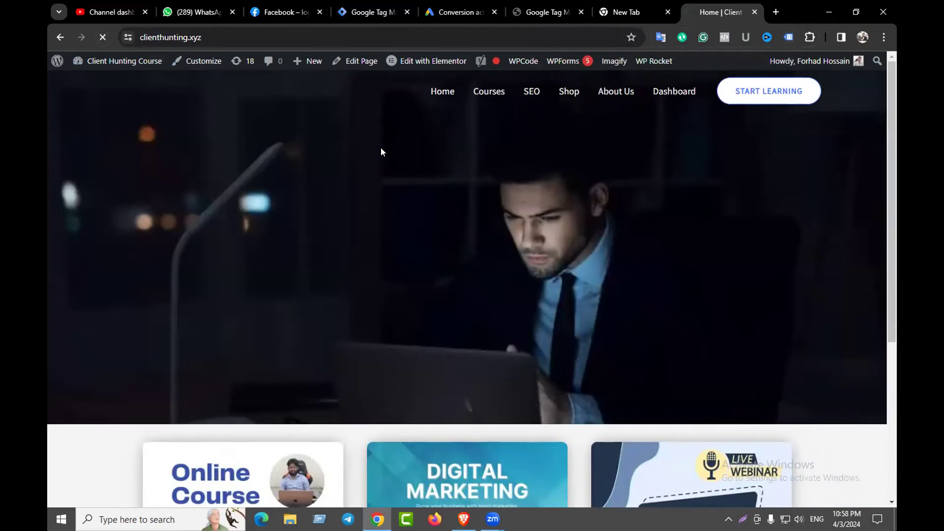
pyautogui.click(789, 38)
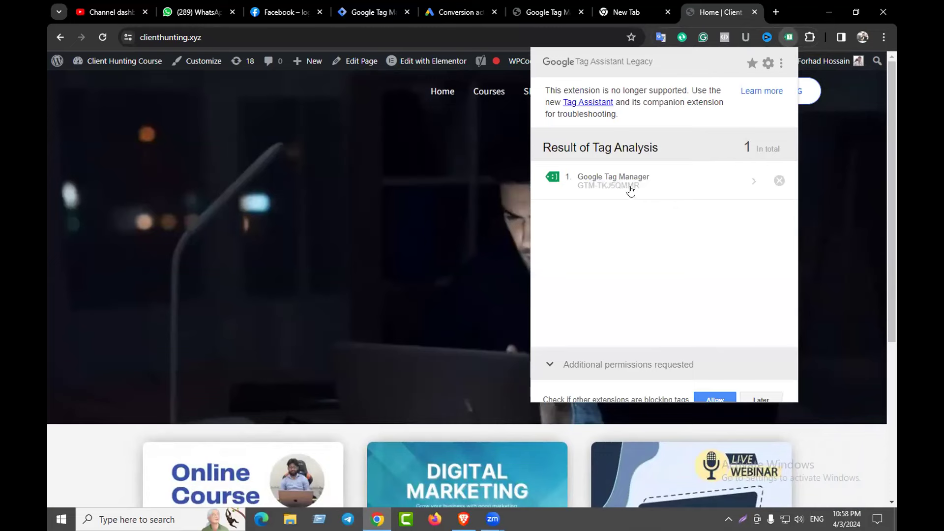
pyautogui.click(545, 10)
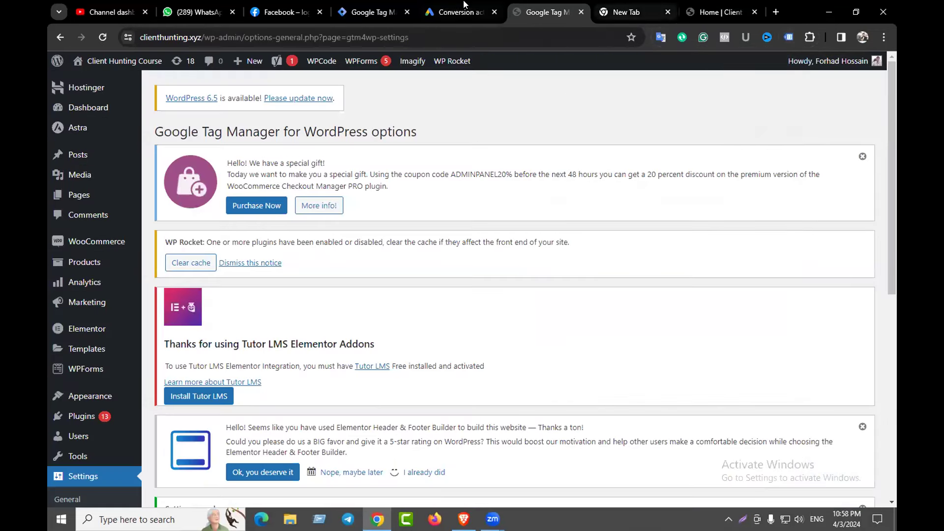
pyautogui.click(376, 11)
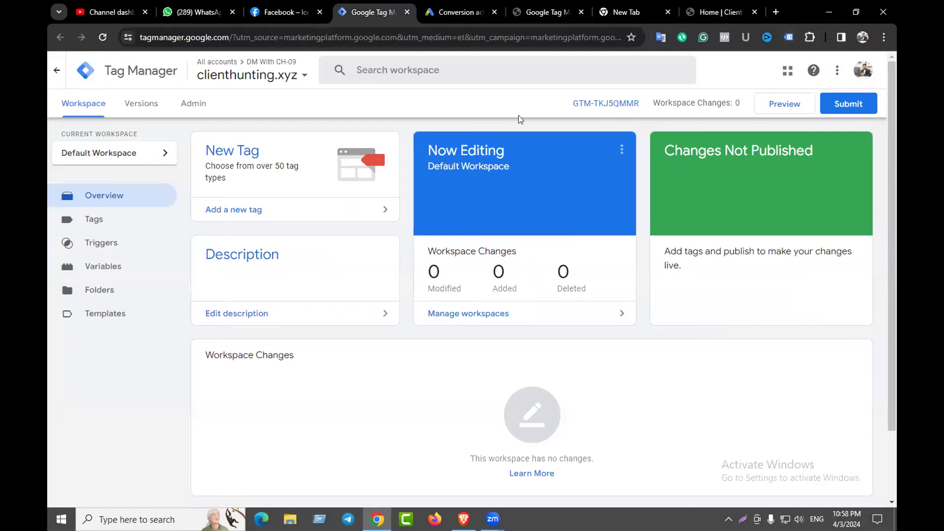
pyautogui.click(719, 12)
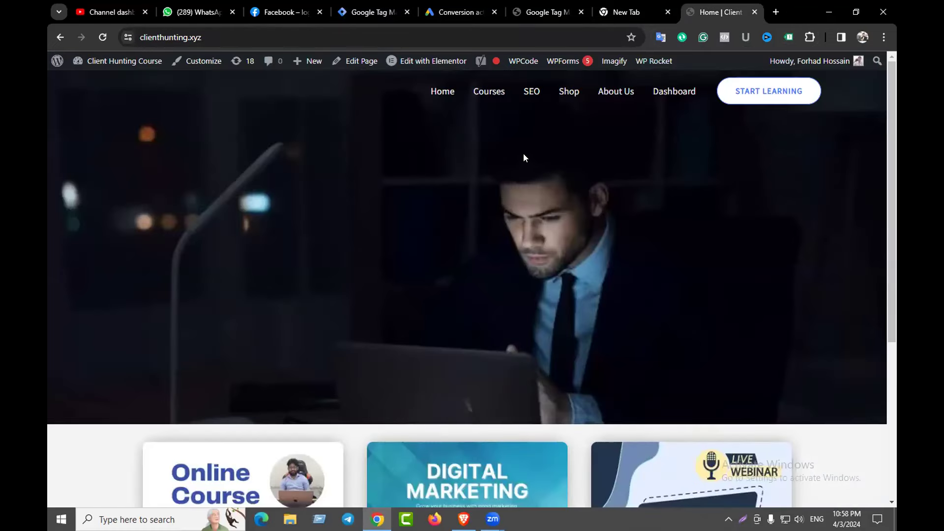
# - Switch to Google Ads and remove the existing Purchases conversion action from the conversions summary
pyautogui.click(458, 11)
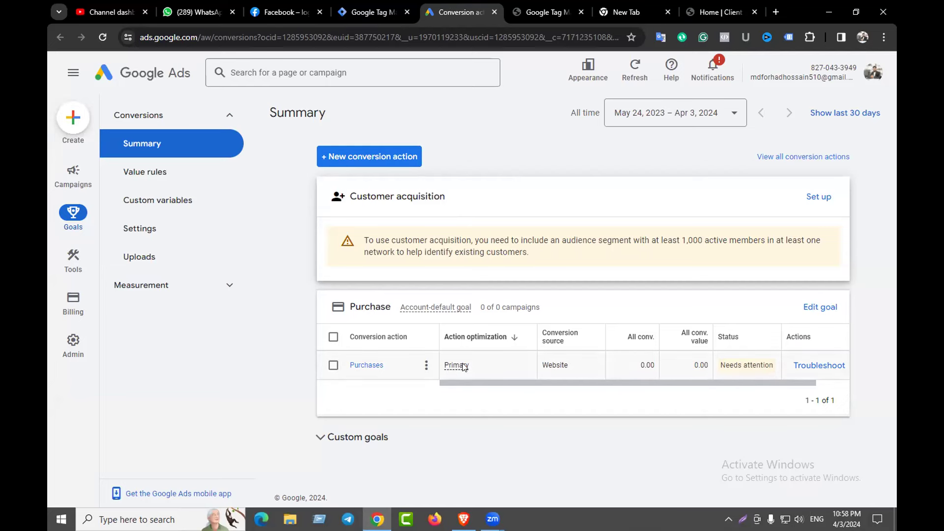
pyautogui.click(333, 365)
pyautogui.click(400, 309)
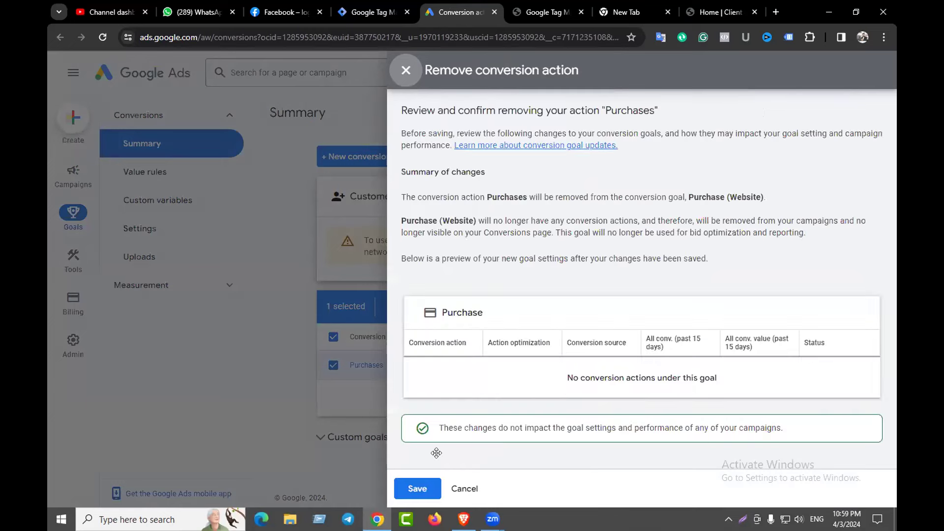
pyautogui.click(417, 488)
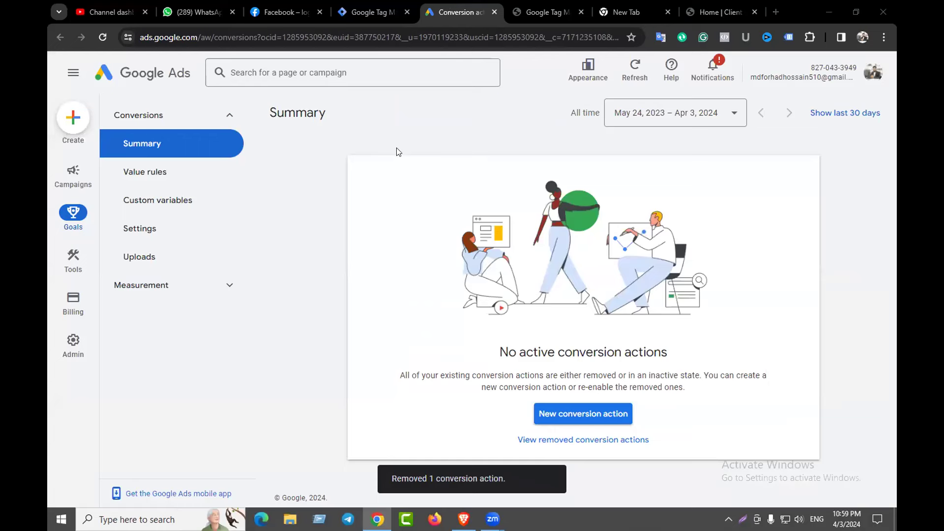
# - Start a new conversion action and choose Website as the kind of conversion to track
pyautogui.moveTo(496, 348); pyautogui.dragTo(681, 353)
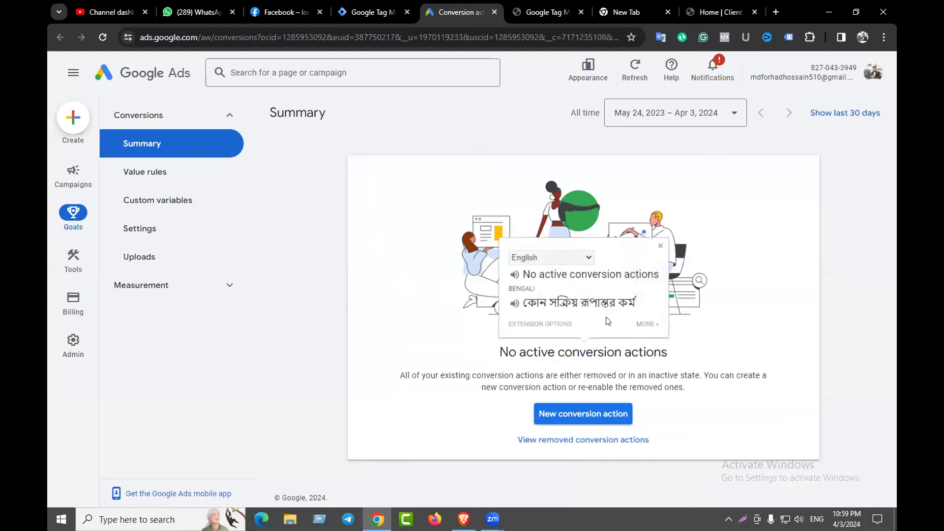
pyautogui.click(470, 288)
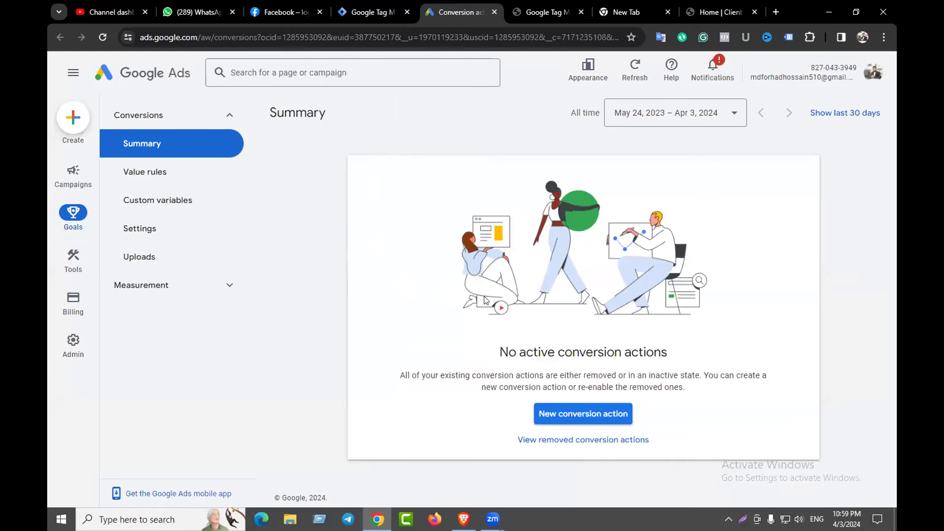
pyautogui.click(566, 414)
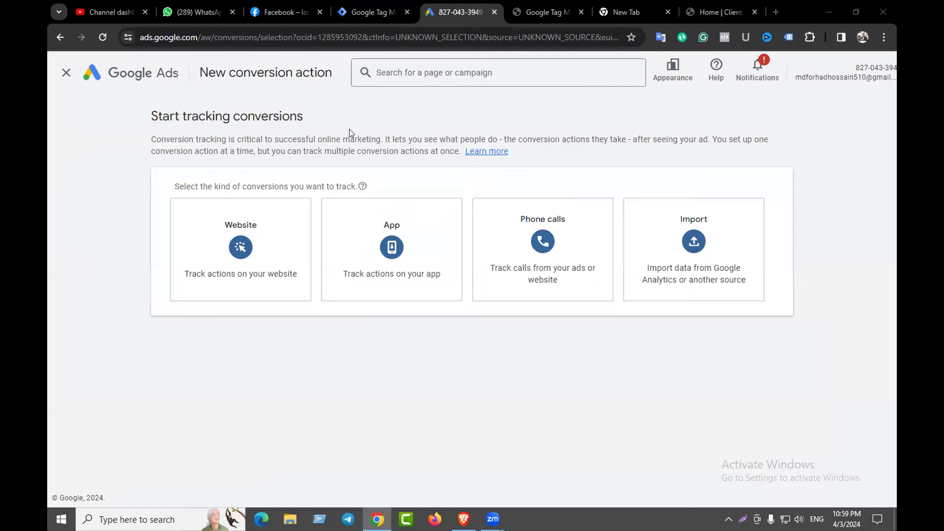
pyautogui.click(221, 260)
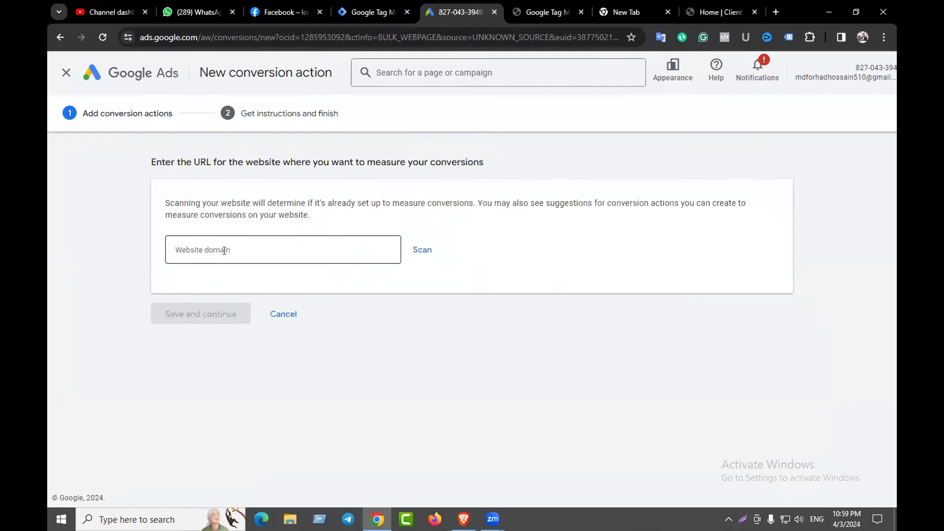
pyautogui.click(207, 250)
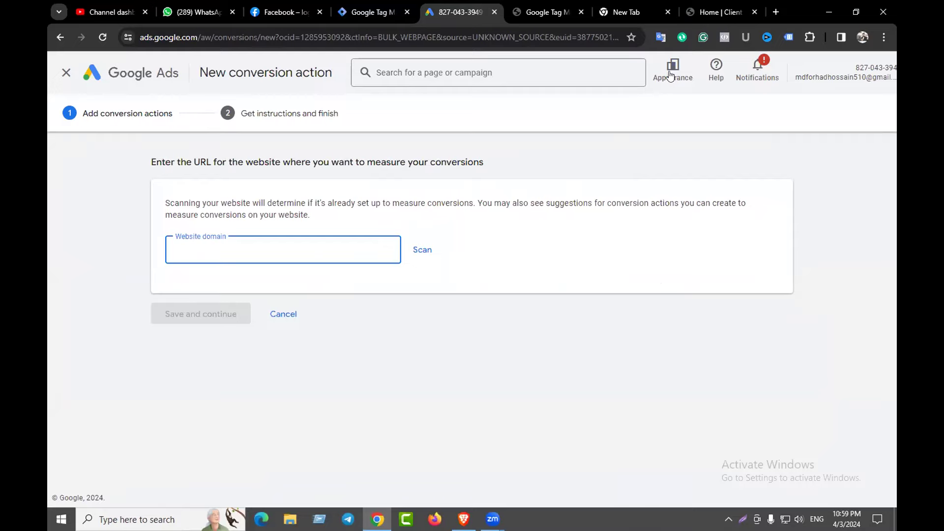
pyautogui.click(701, 9)
pyautogui.click(200, 37)
pyautogui.click(218, 37)
pyautogui.moveTo(231, 37); pyautogui.dragTo(140, 32)
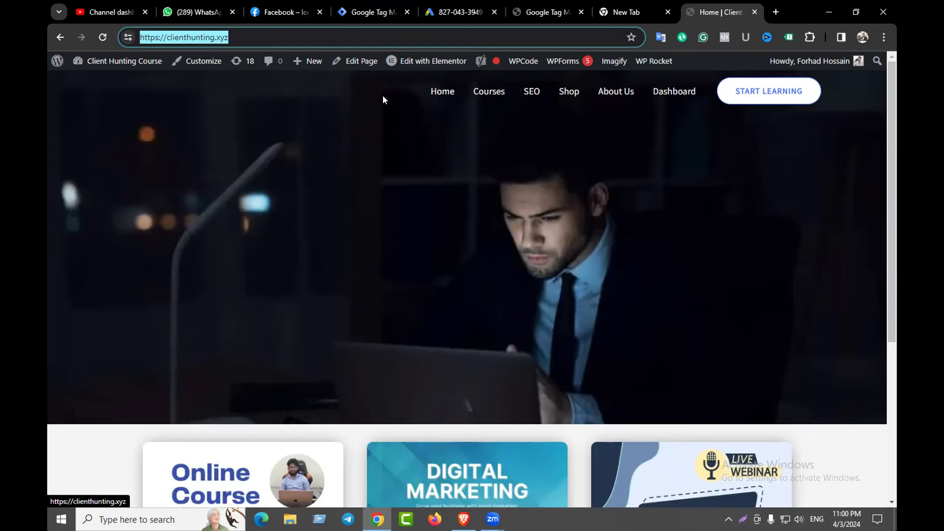
pyautogui.moveTo(233, 34); pyautogui.dragTo(140, 34)
pyautogui.hotkey('ctrl', 'c')
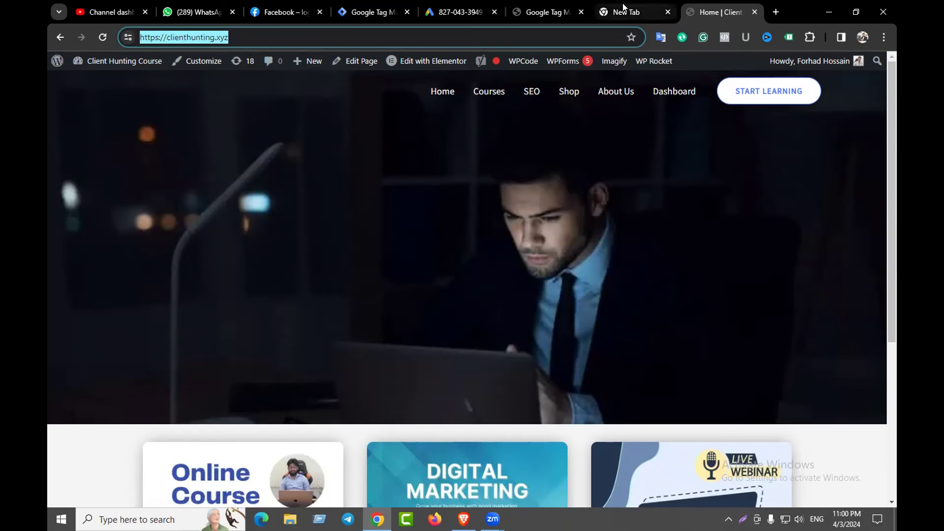
pyautogui.click(541, 11)
pyautogui.click(461, 13)
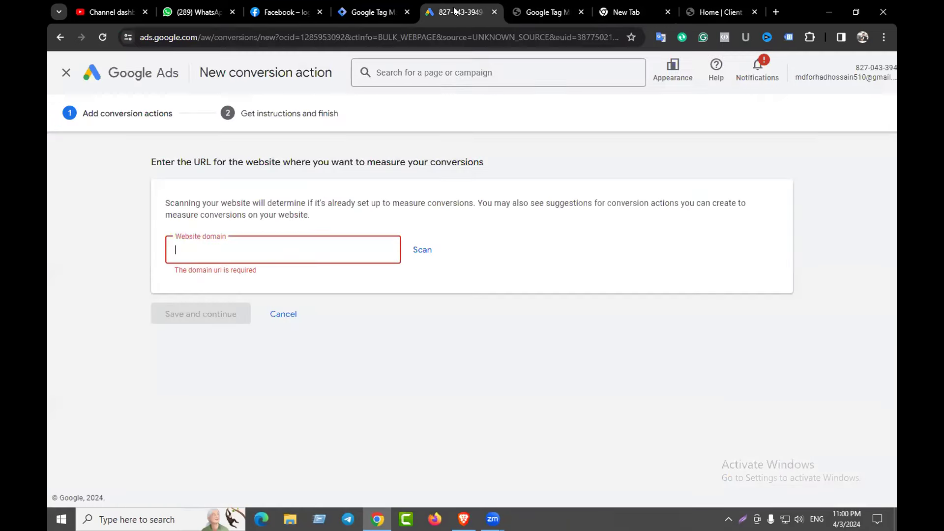
pyautogui.hotkey('ctrl', 'v')
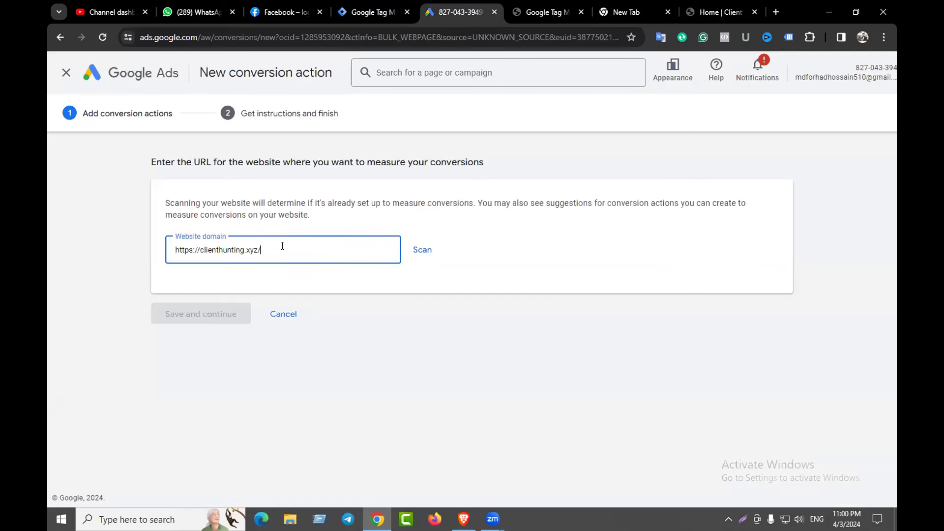
pyautogui.click(423, 250)
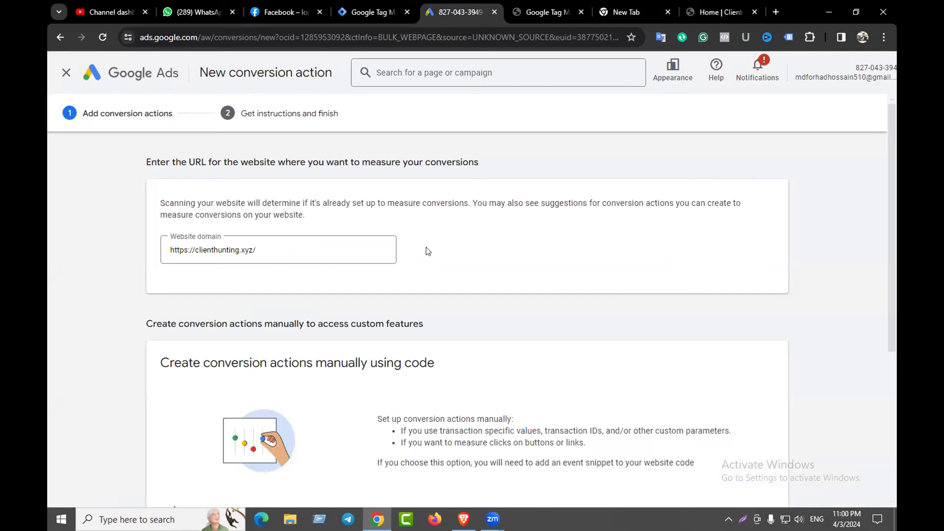
# - Add a conversion action manually using code and set its goal category to Purchase
pyautogui.scroll(-2, 427, 251)
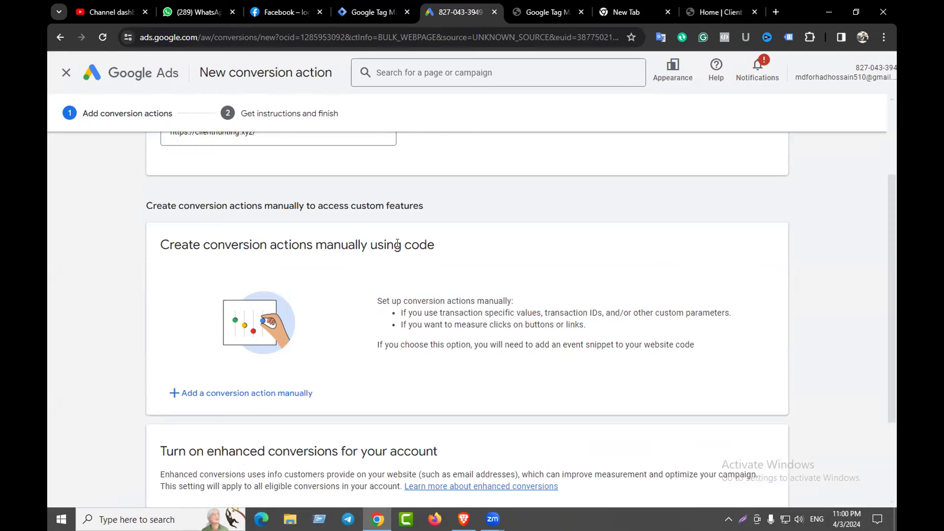
pyautogui.scroll(-3, 396, 260)
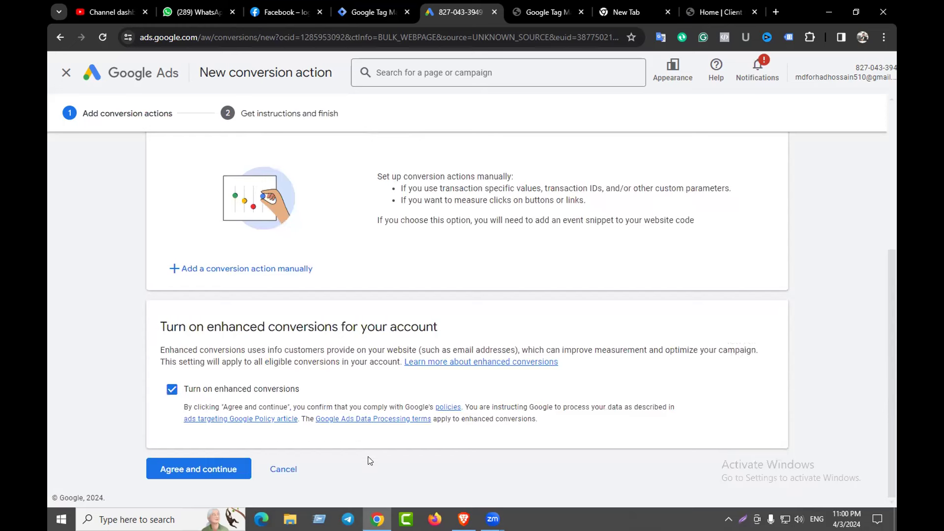
pyautogui.scroll(2, 382, 260)
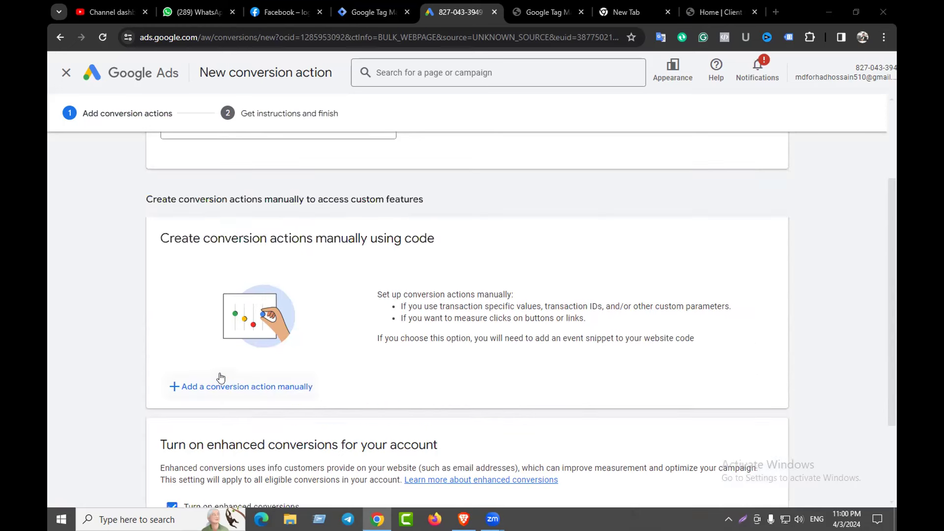
pyautogui.click(250, 386)
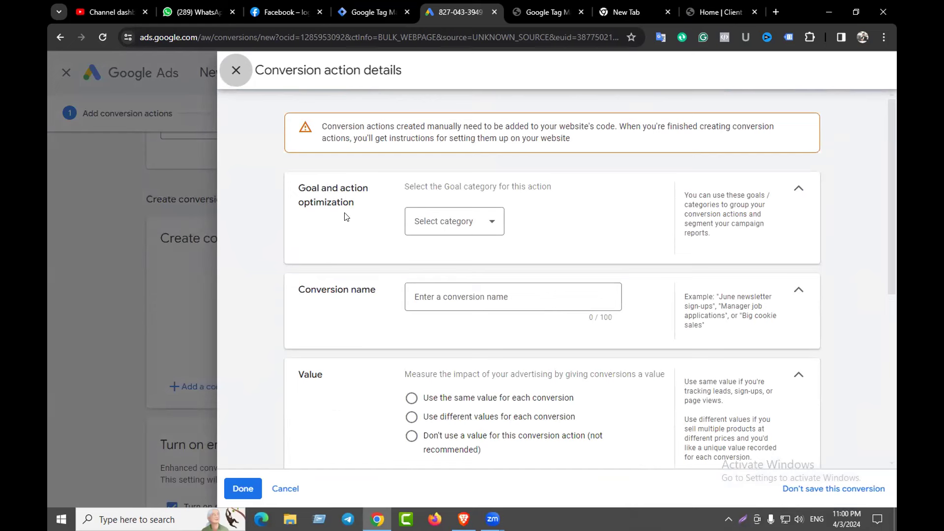
pyautogui.click(479, 221)
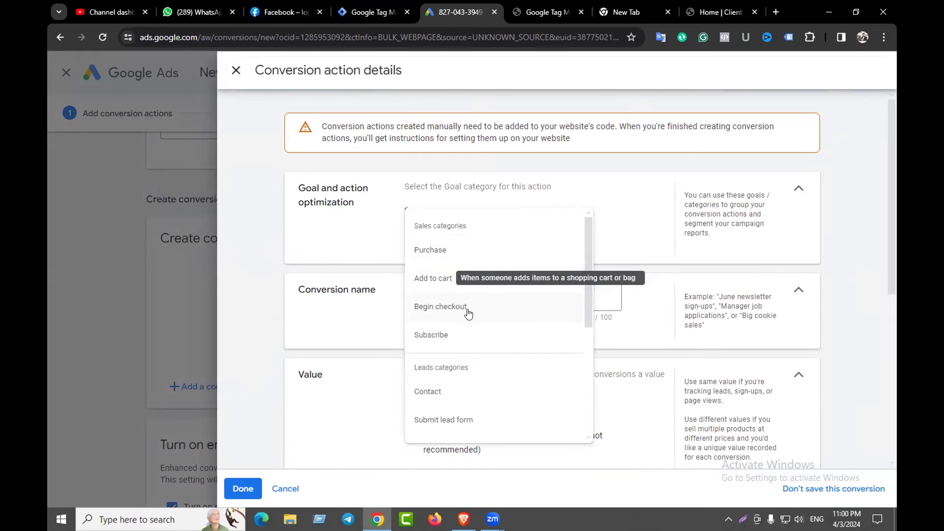
pyautogui.click(416, 250)
# - Name the conversion action "Purchase (clienthunting.xyz)"
pyautogui.scroll(-2, 461, 252)
pyautogui.click(431, 230)
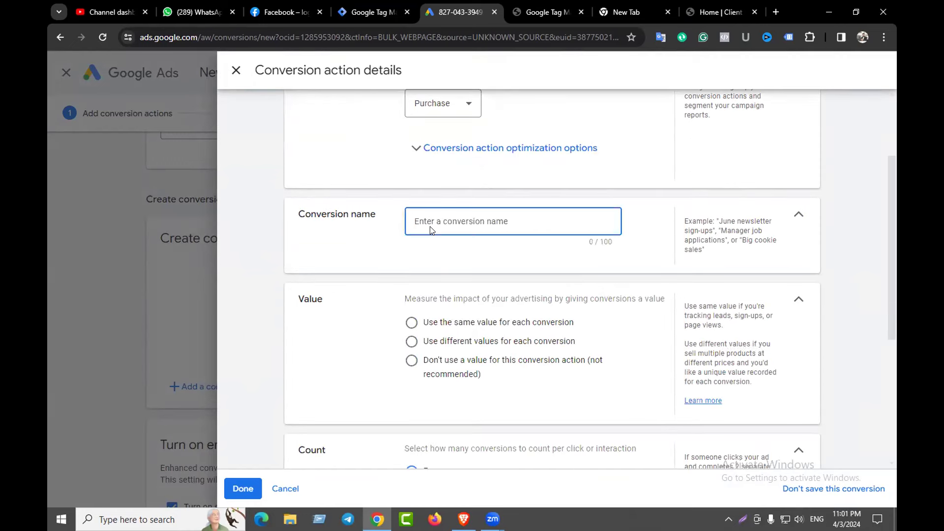
pyautogui.write('Purchase')
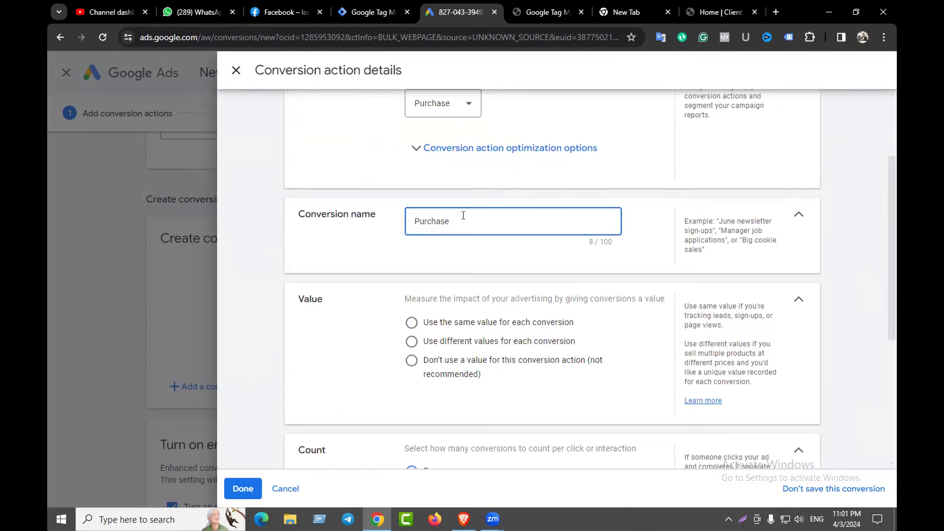
pyautogui.write('9')
pyautogui.press('BackSpace')
pyautogui.write('(clienthunting.xy')
pyautogui.press('BackSpace')
pyautogui.write('yz)')
pyautogui.click(401, 245)
pyautogui.scroll(-1, 401, 245)
pyautogui.click(431, 173)
pyautogui.moveTo(415, 162); pyautogui.dragTo(448, 161)
pyautogui.moveTo(520, 162); pyautogui.dragTo(449, 158)
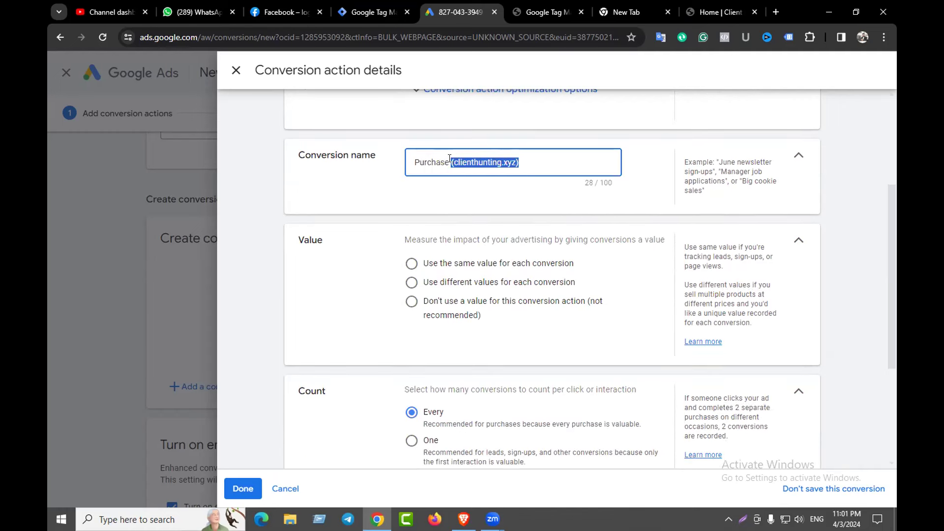
pyautogui.click(424, 206)
# - Set the conversion value to use different values for each conversion and finish the conversion action details
pyautogui.scroll(-3, 339, 241)
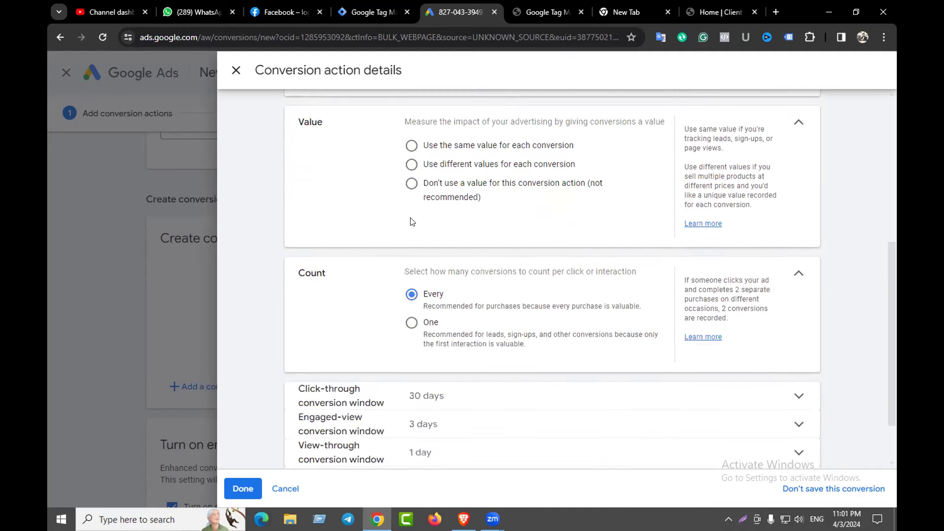
pyautogui.click(411, 165)
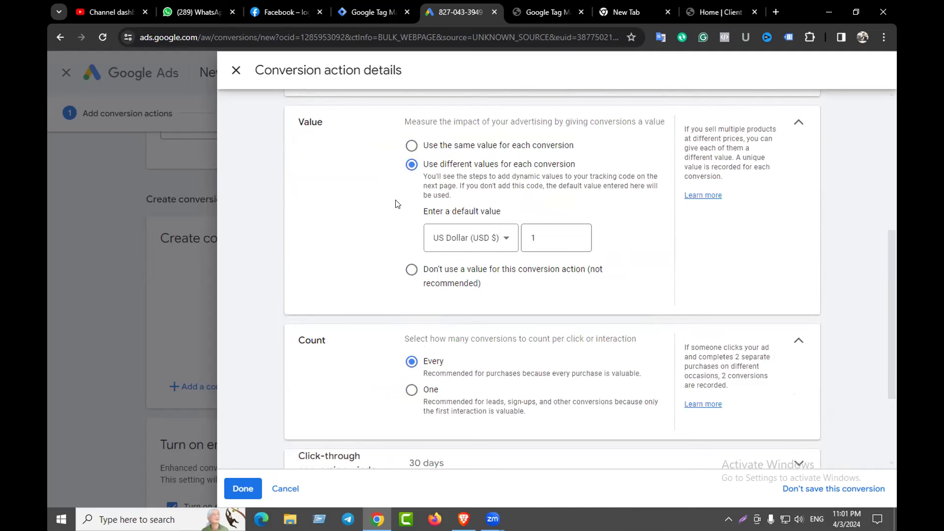
pyautogui.scroll(-3, 403, 221)
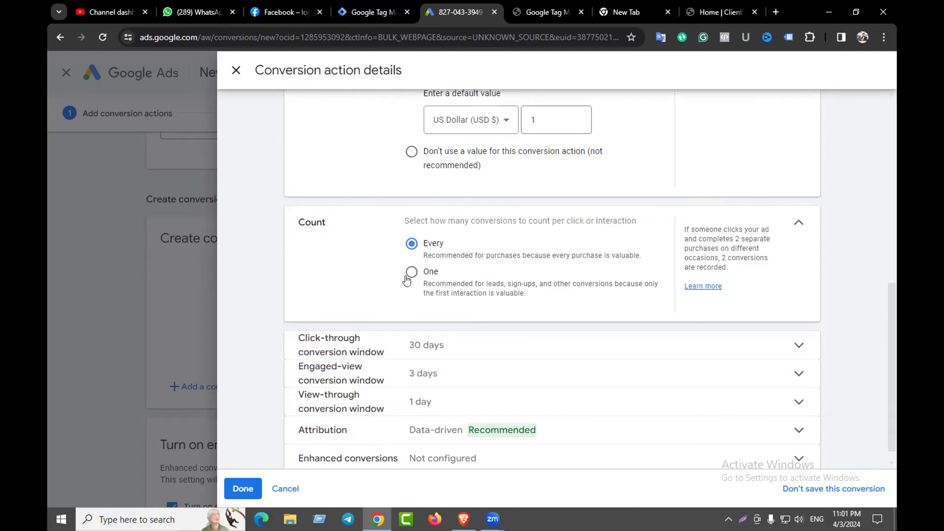
pyautogui.scroll(-1, 409, 282)
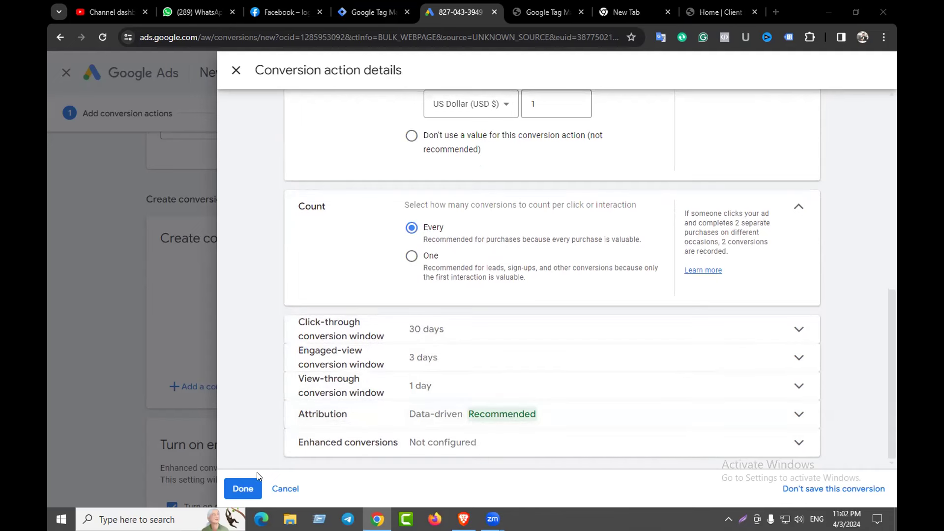
pyautogui.click(241, 486)
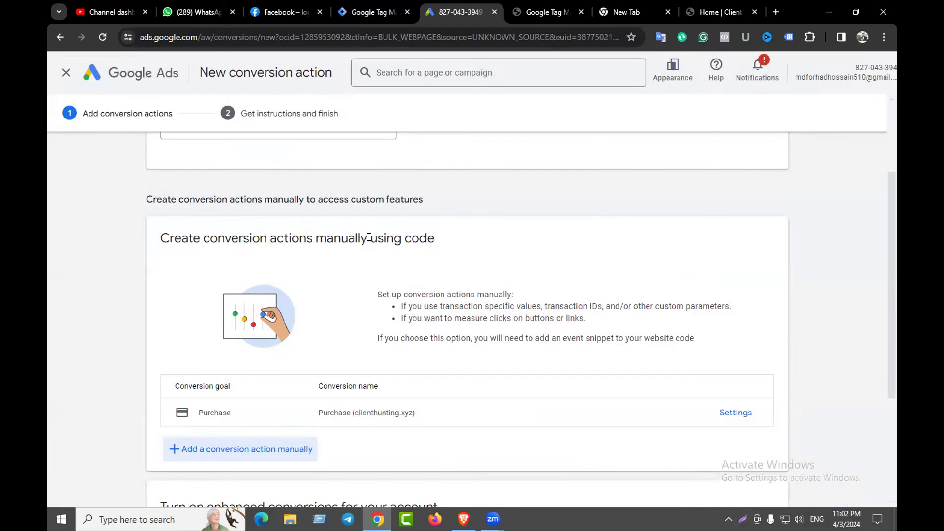
# - Agree to the enhanced conversions terms, continue, and show the setup instructions for Google Tag Manager
pyautogui.scroll(-3, 337, 368)
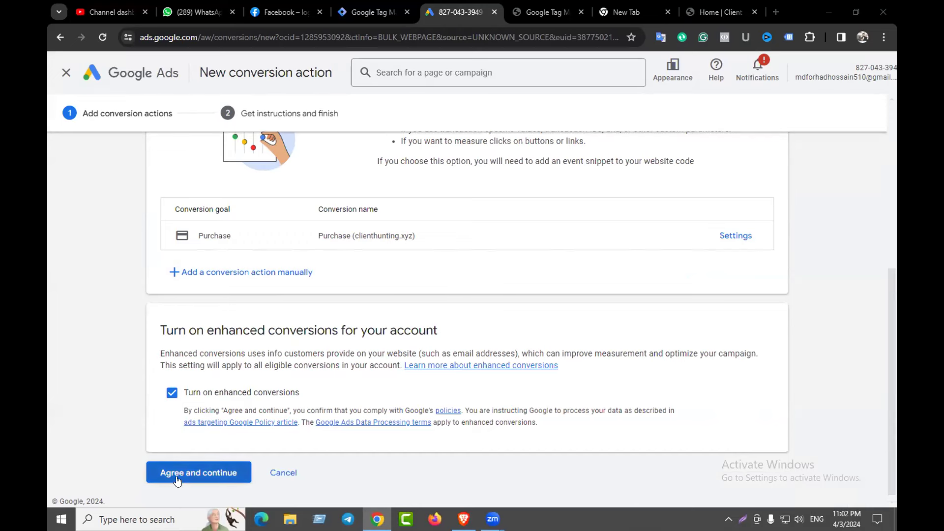
pyautogui.scroll(-1, 179, 468)
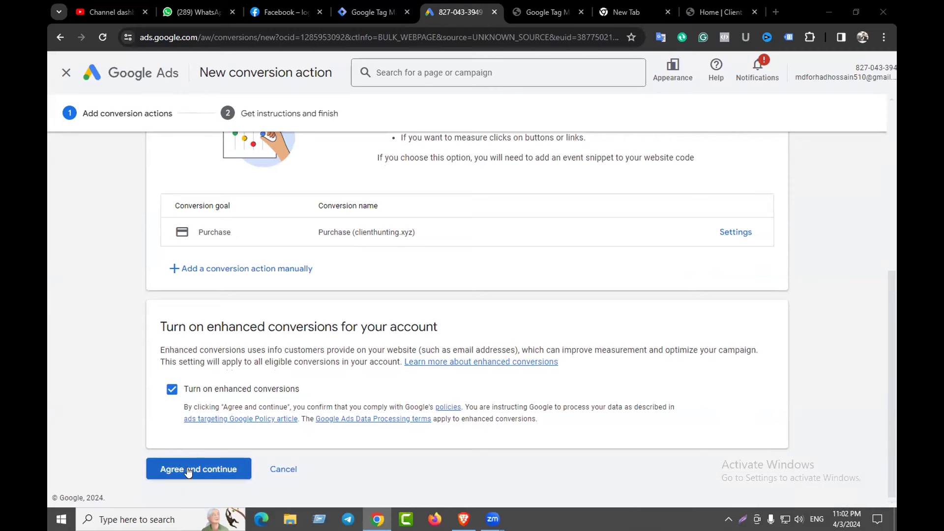
pyautogui.click(187, 471)
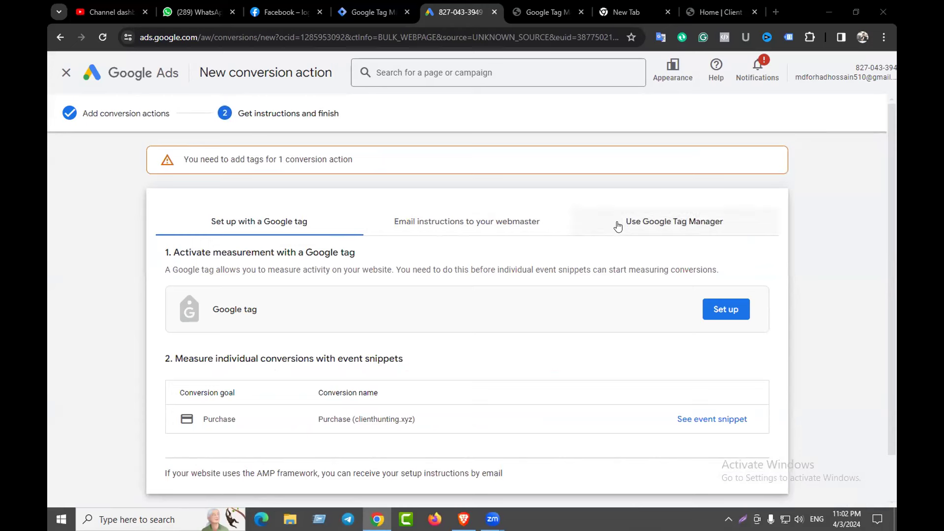
pyautogui.click(668, 228)
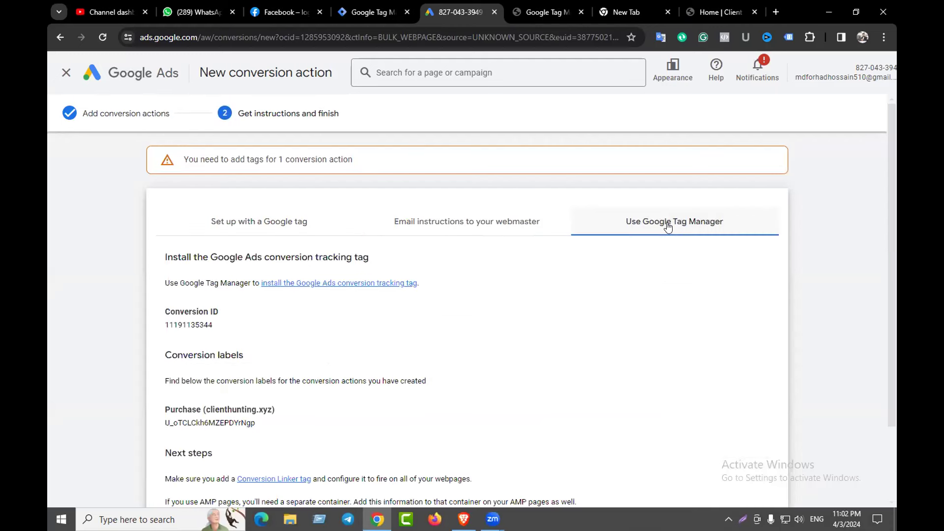
# - Examine the conversion ID and the conversion label given for the Purchase (clienthunting.xyz) action
pyautogui.scroll(-1, 659, 238)
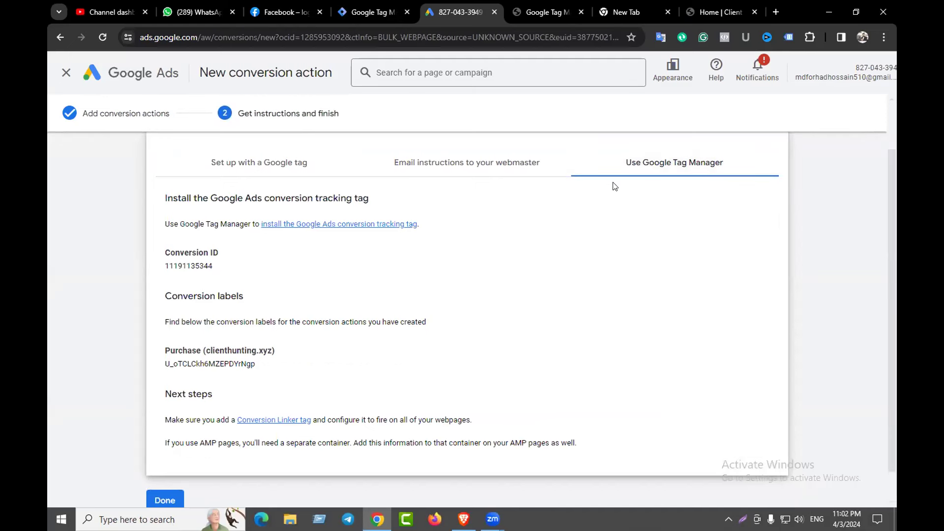
pyautogui.moveTo(213, 267); pyautogui.dragTo(166, 267)
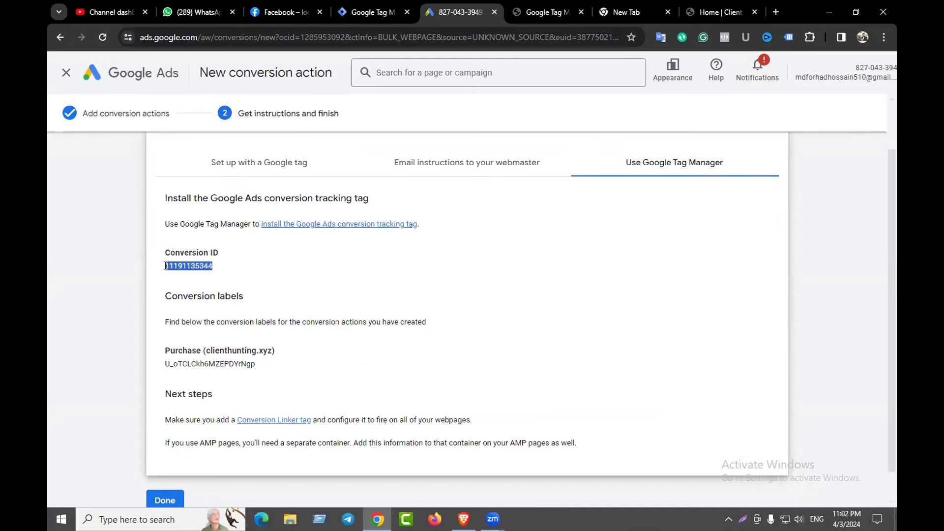
pyautogui.moveTo(167, 364); pyautogui.dragTo(256, 367)
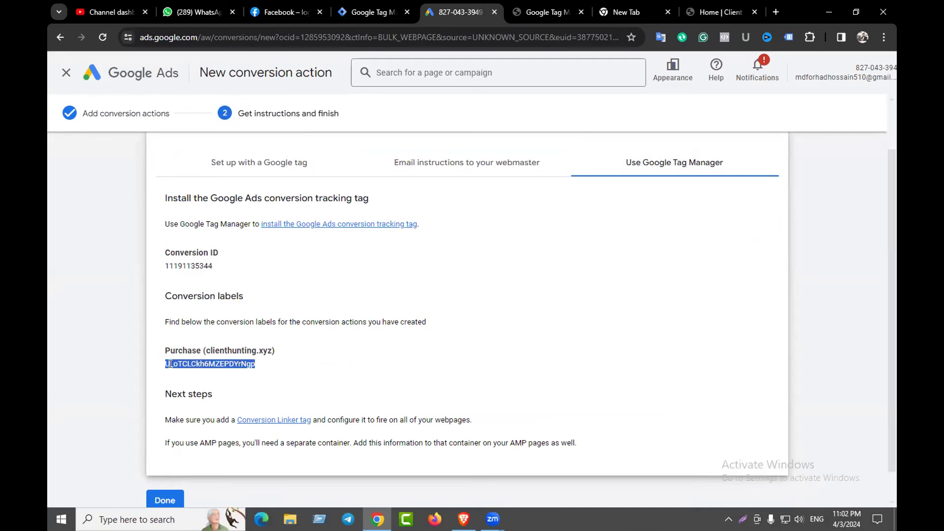
pyautogui.moveTo(226, 266); pyautogui.dragTo(166, 263)
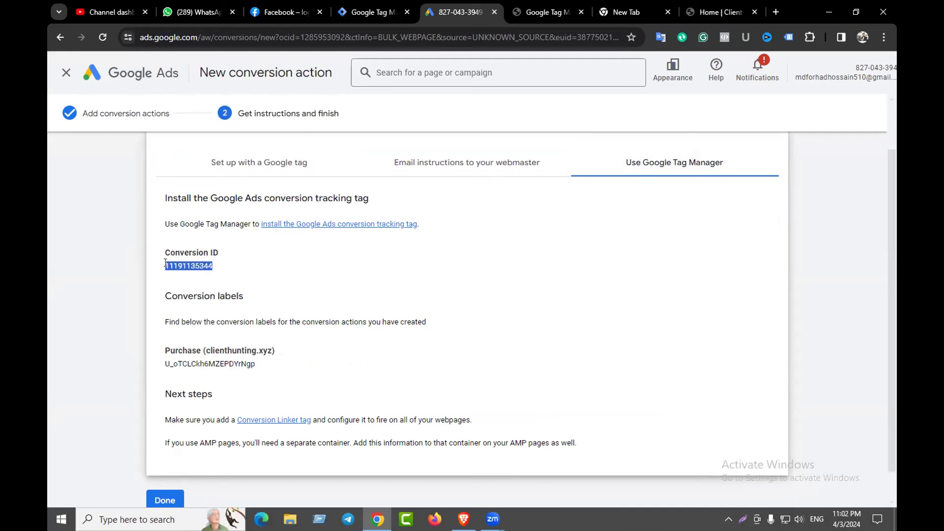
pyautogui.click(166, 264)
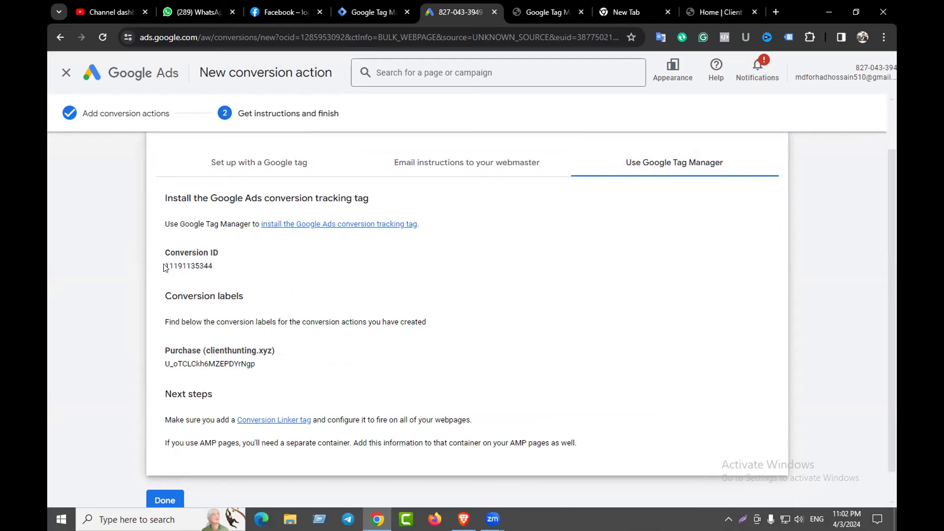
pyautogui.moveTo(166, 268); pyautogui.dragTo(216, 272)
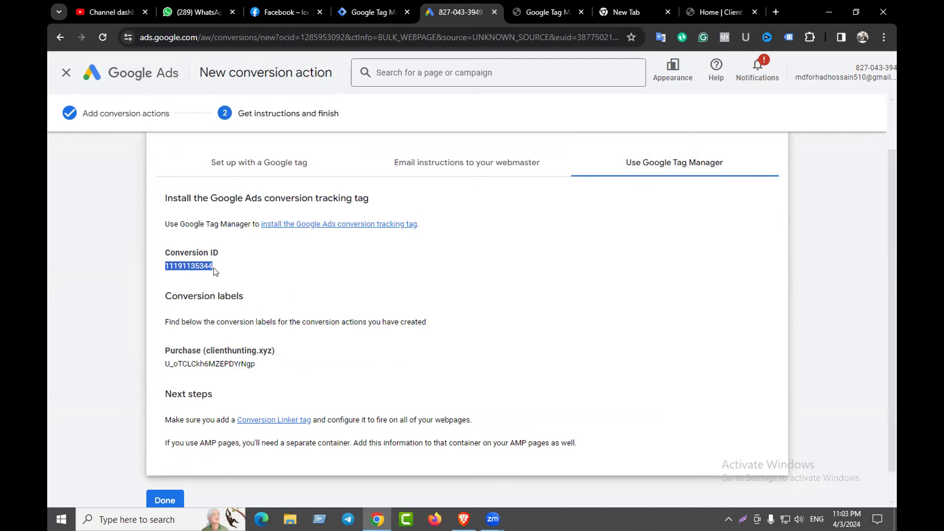
pyautogui.click(215, 272)
pyautogui.moveTo(258, 365); pyautogui.dragTo(156, 368)
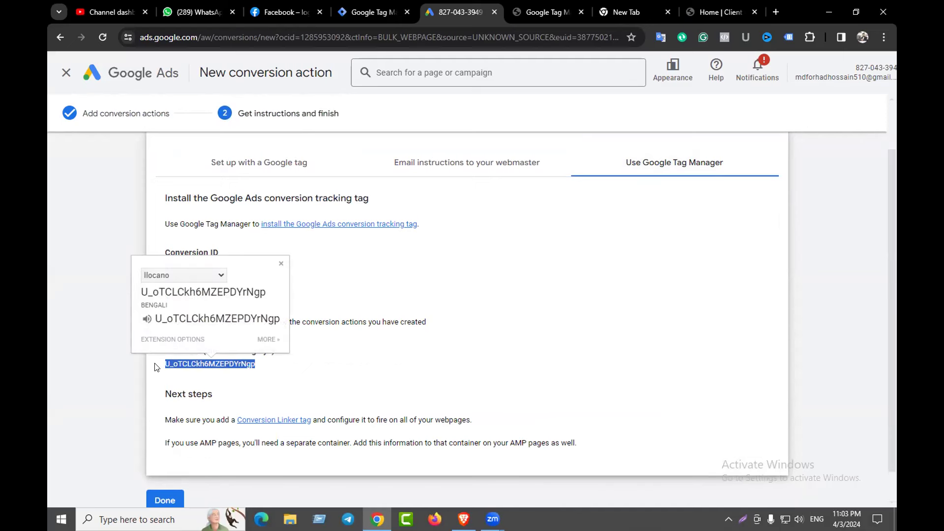
pyautogui.click(166, 365)
pyautogui.moveTo(166, 364); pyautogui.dragTo(255, 366)
pyautogui.click(255, 368)
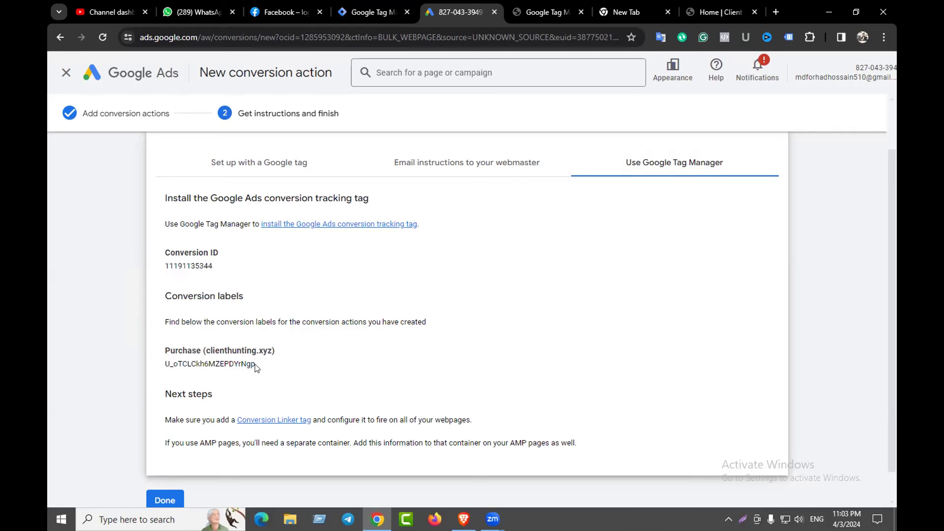
pyautogui.moveTo(256, 368); pyautogui.dragTo(162, 369)
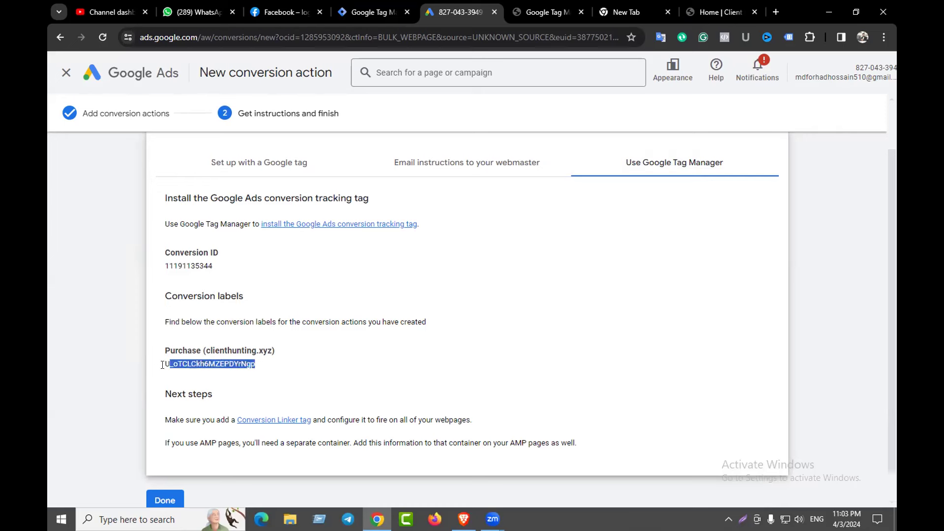
pyautogui.click(162, 369)
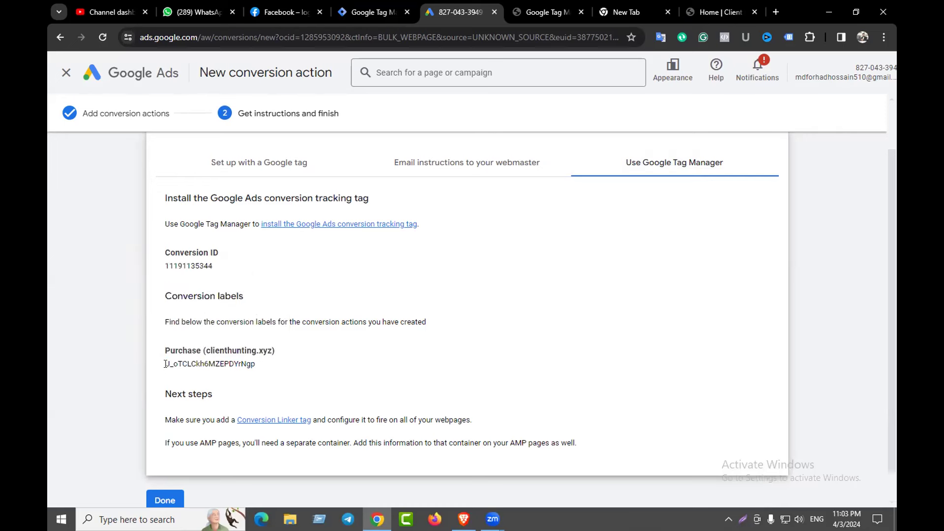
pyautogui.scroll(-1, 261, 317)
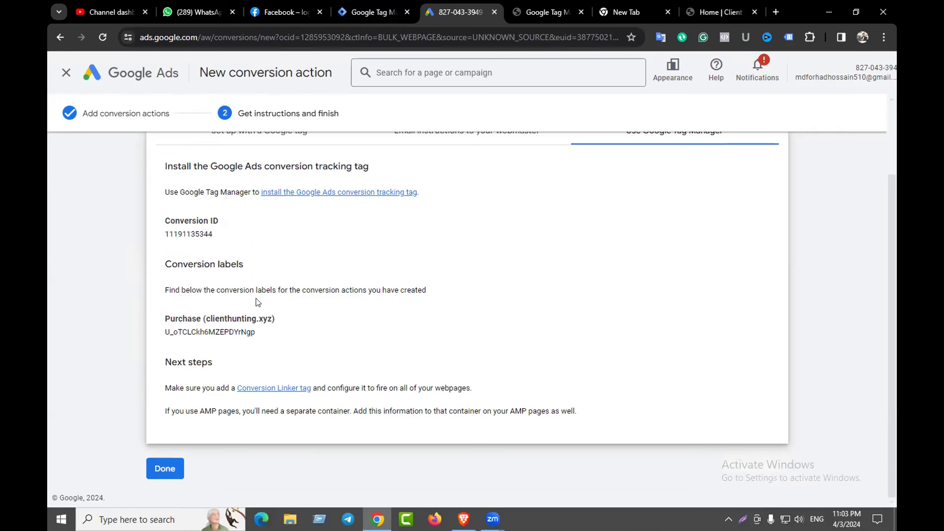
pyautogui.scroll(1, 256, 302)
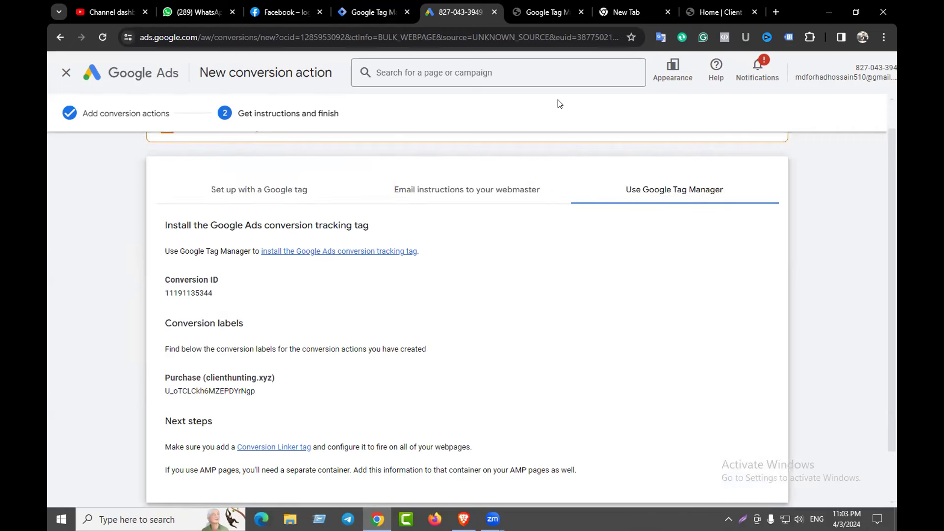
# - Switch to Google Tag Manager and create a new tag of type Google Ads Conversion Tracking in the clienthunting.xyz container
pyautogui.click(542, 9)
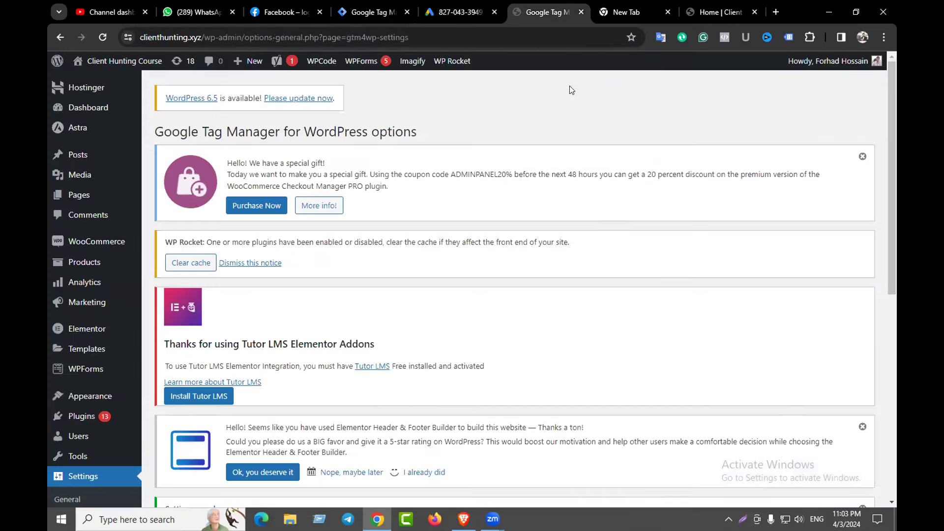
pyautogui.click(369, 11)
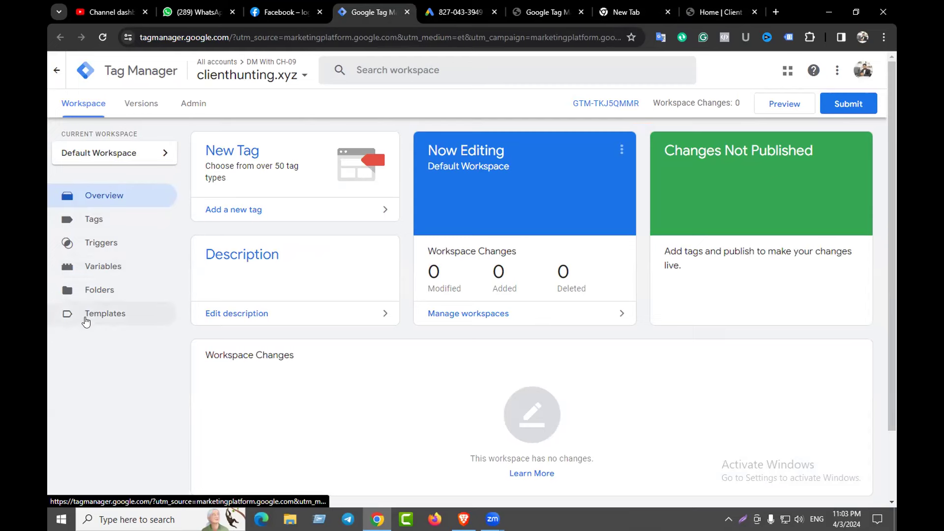
pyautogui.click(85, 223)
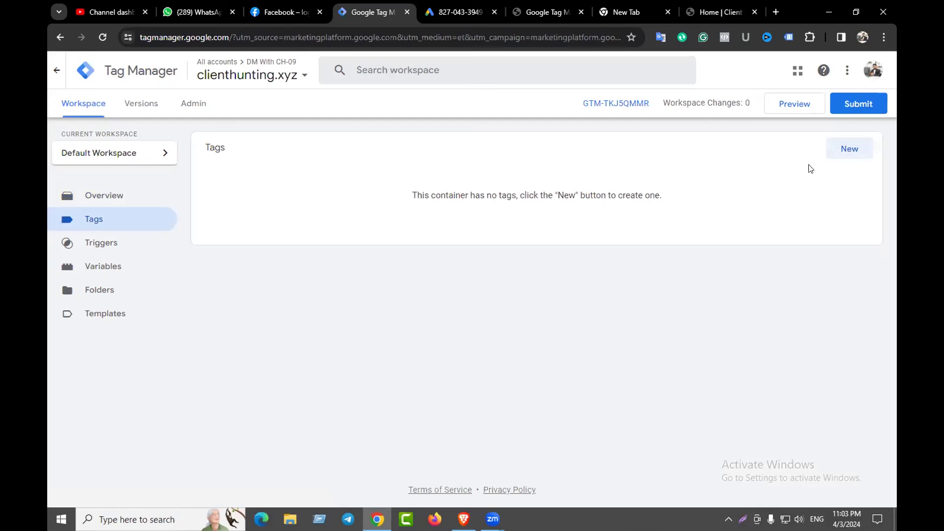
pyautogui.click(845, 149)
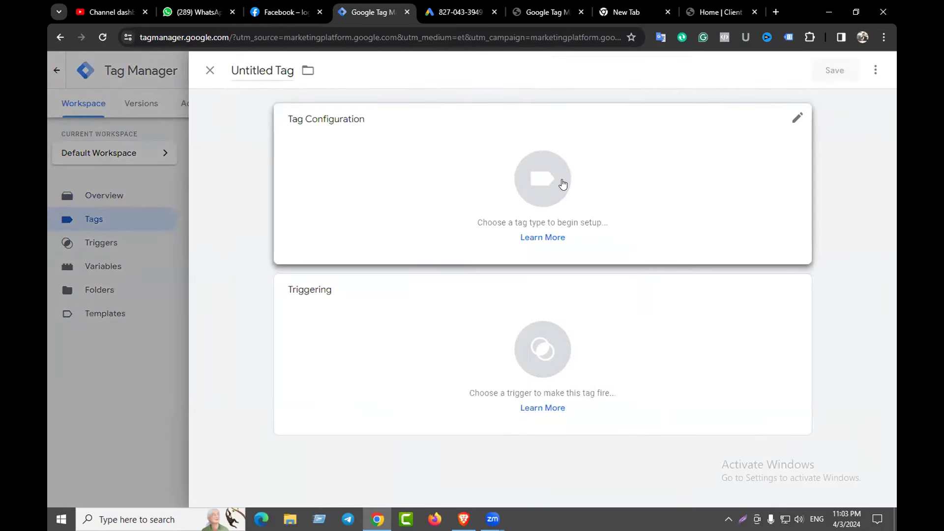
pyautogui.click(526, 185)
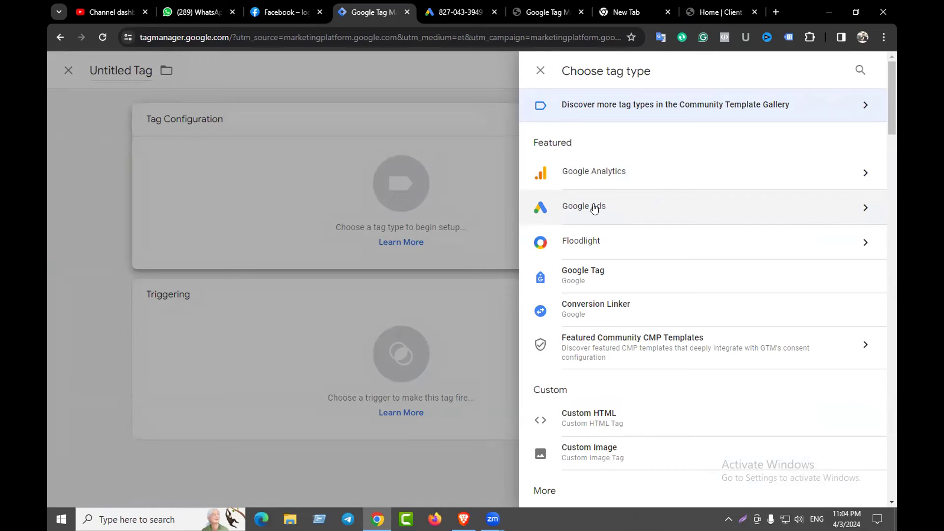
pyautogui.click(594, 209)
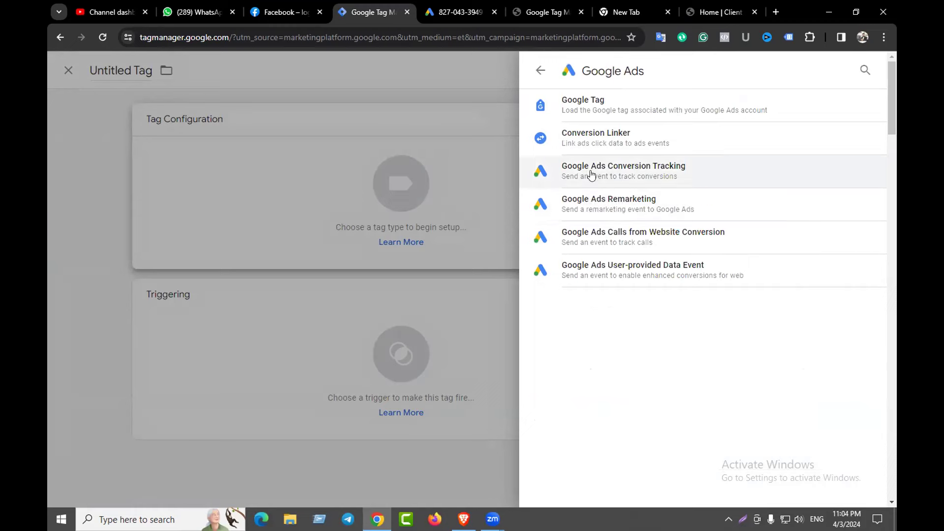
pyautogui.click(622, 172)
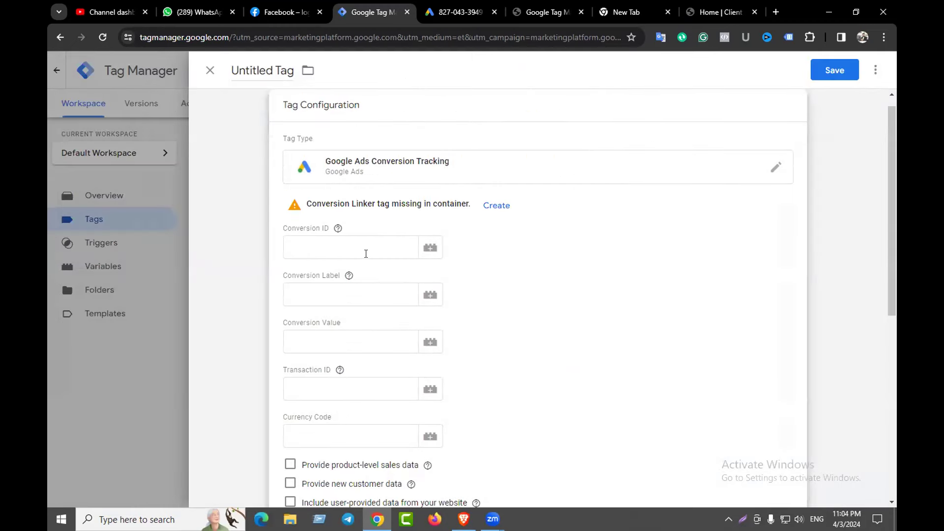
pyautogui.click(326, 251)
pyautogui.click(316, 288)
pyautogui.click(309, 339)
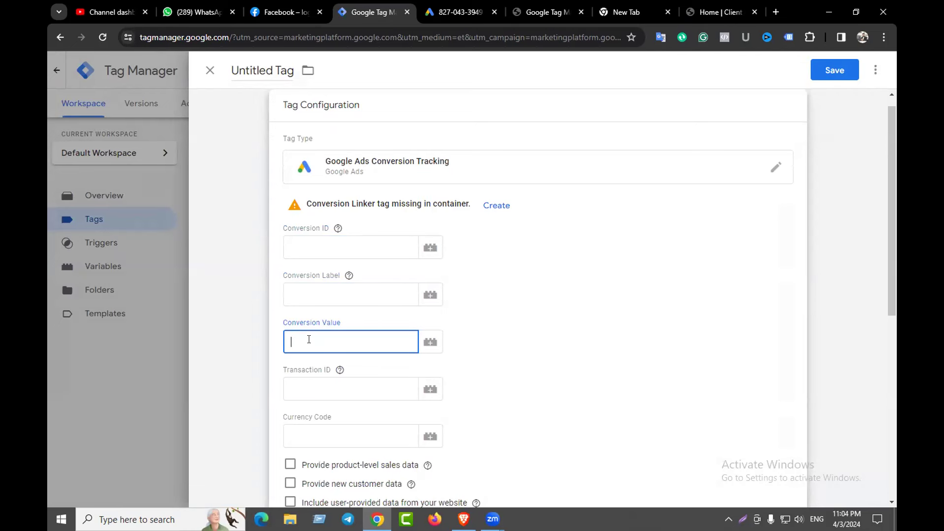
pyautogui.click(311, 388)
pyautogui.click(314, 430)
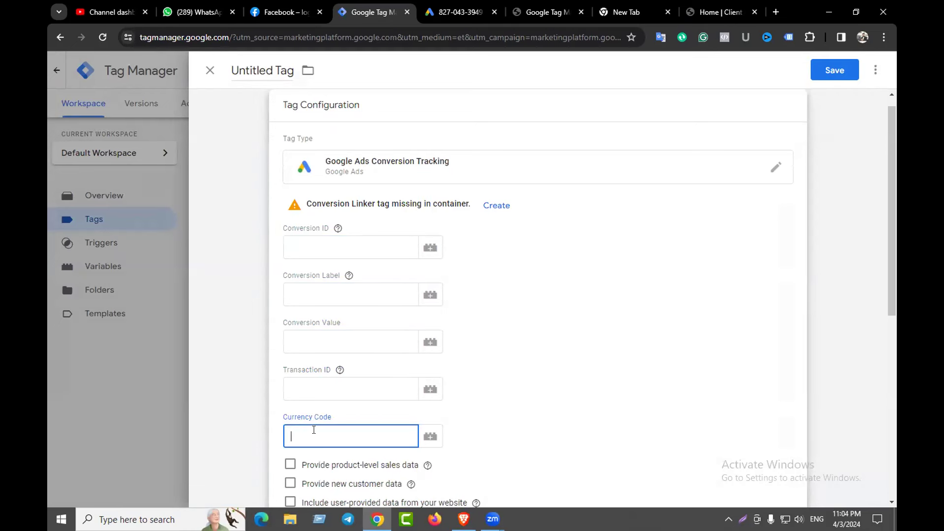
# - Copy the conversion ID from the Google Ads setup instructions into the new tag's Conversion ID
pyautogui.click(304, 251)
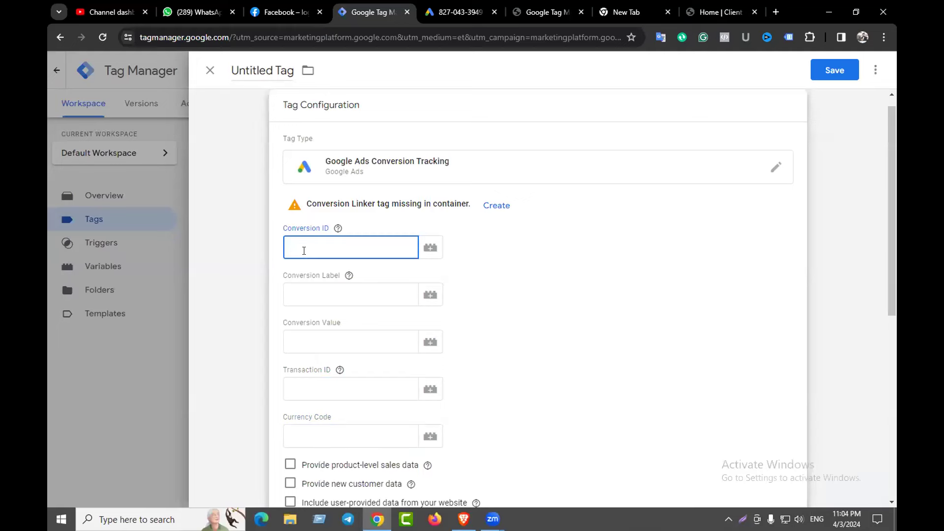
pyautogui.click(455, 12)
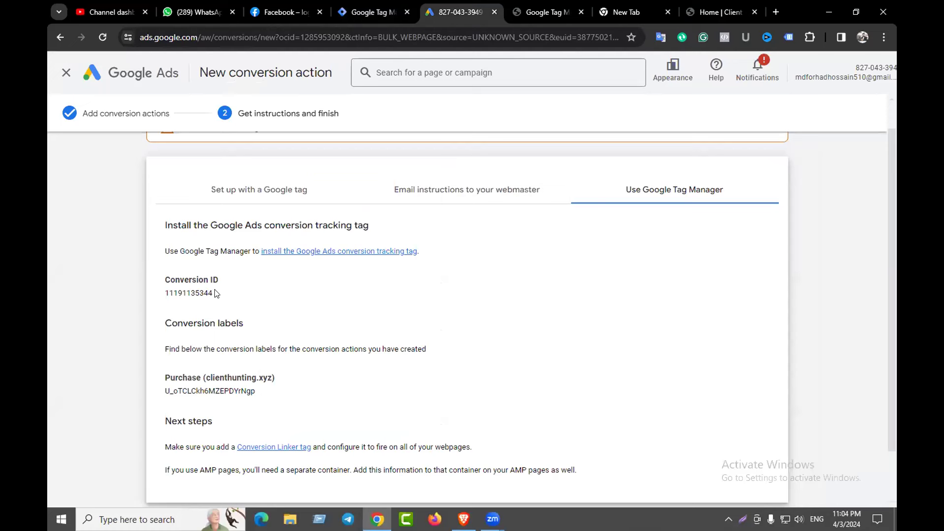
pyautogui.moveTo(216, 293); pyautogui.dragTo(156, 299)
pyautogui.hotkey('ctrl', 'c')
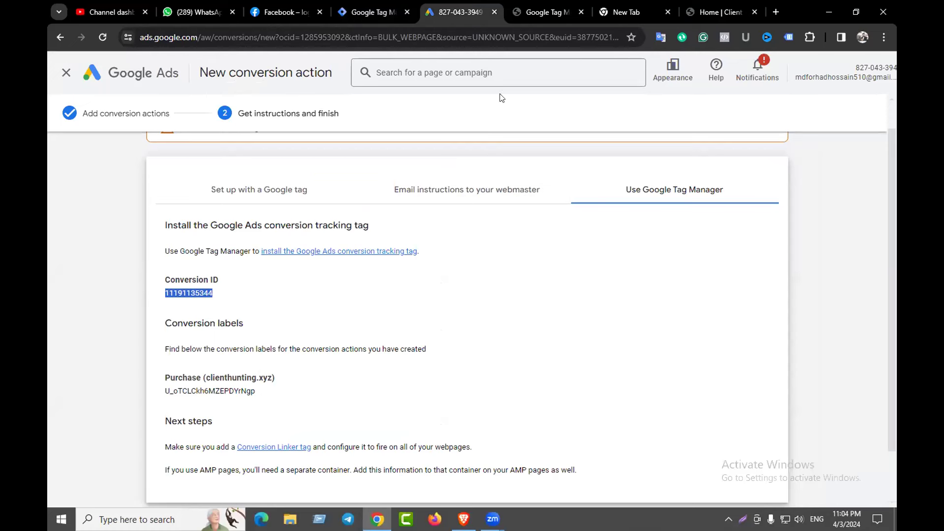
pyautogui.click(371, 12)
pyautogui.hotkey('ctrl', 'v')
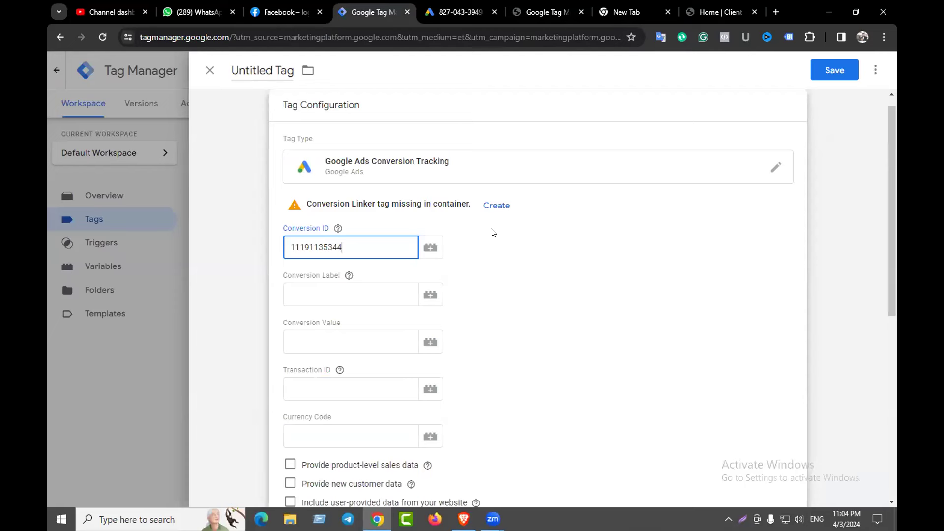
pyautogui.click(484, 251)
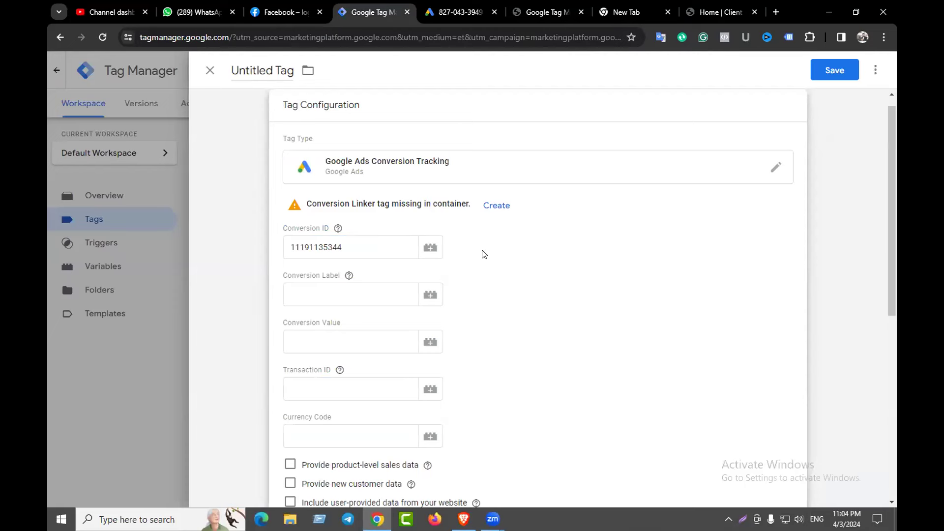
pyautogui.click(377, 252)
pyautogui.click(477, 251)
pyautogui.moveTo(339, 248); pyautogui.dragTo(287, 245)
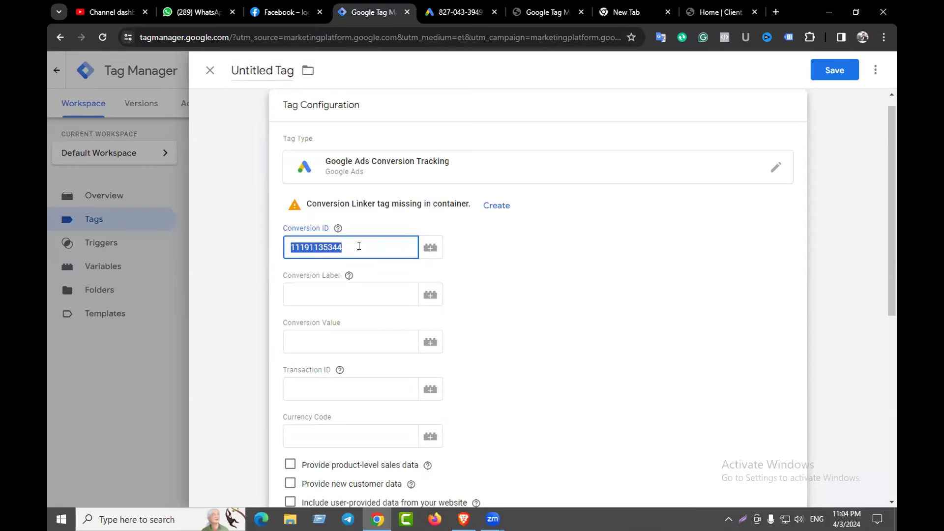
pyautogui.click(476, 271)
# - Copy the Purchase (clienthunting.xyz) conversion label from Google Ads into the tag's Conversion Label
pyautogui.click(338, 292)
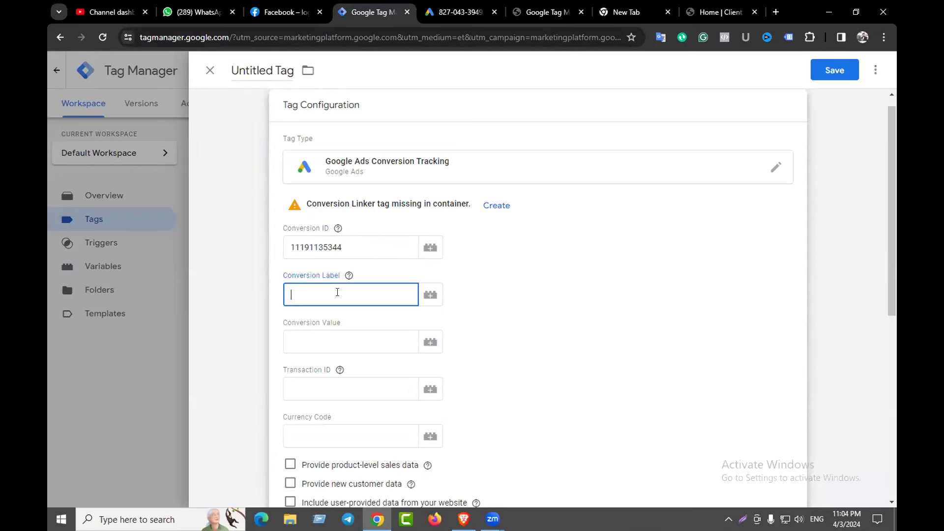
pyautogui.click(455, 12)
pyautogui.moveTo(257, 391); pyautogui.dragTo(177, 397)
pyautogui.click(167, 399)
pyautogui.doubleClick(167, 392)
pyautogui.hotkey('ctrl', 'c')
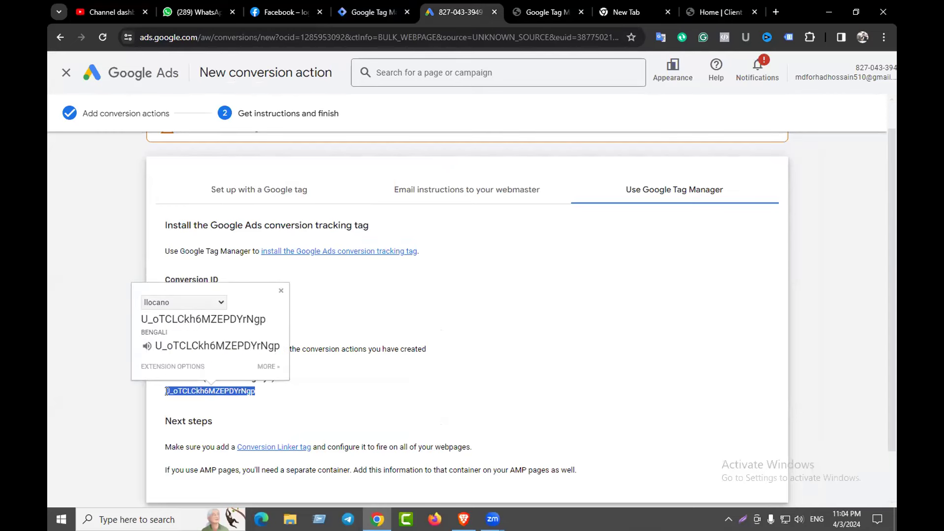
pyautogui.click(366, 12)
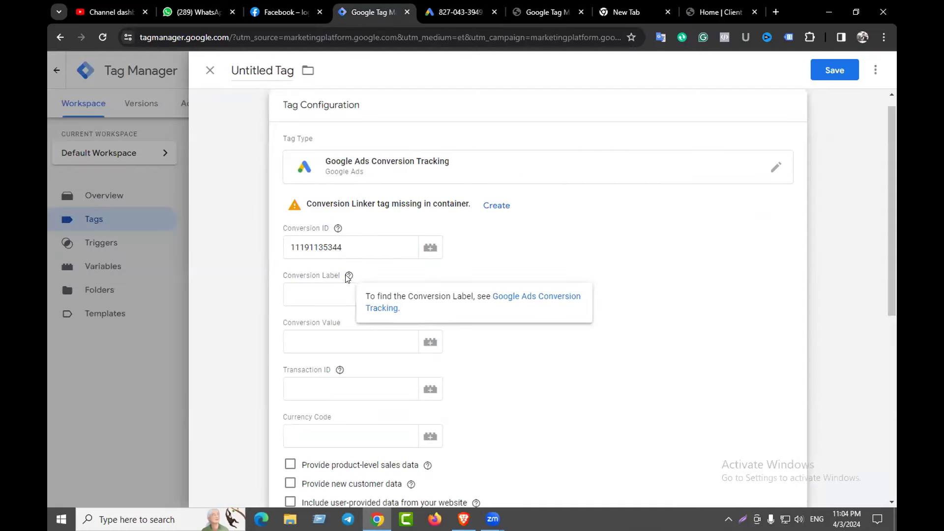
pyautogui.click(356, 291)
pyautogui.hotkey('ctrl', 'v')
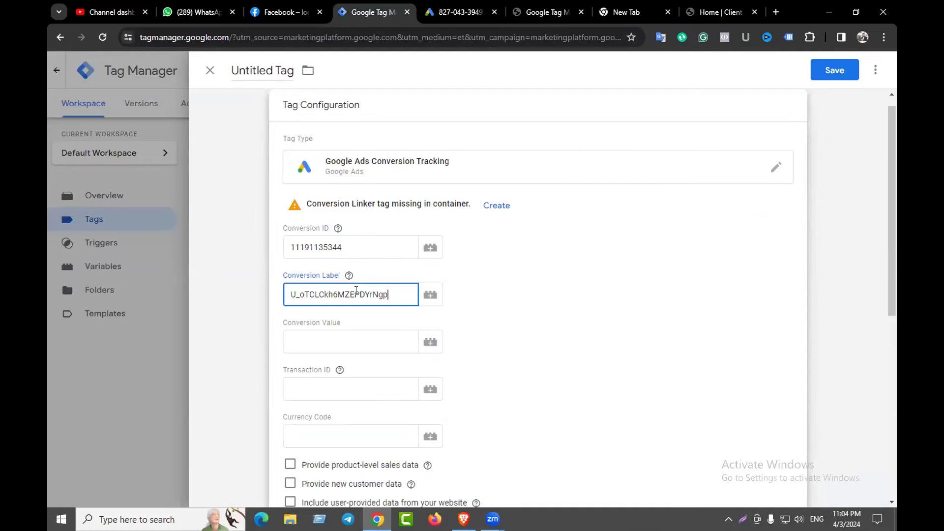
pyautogui.click(485, 298)
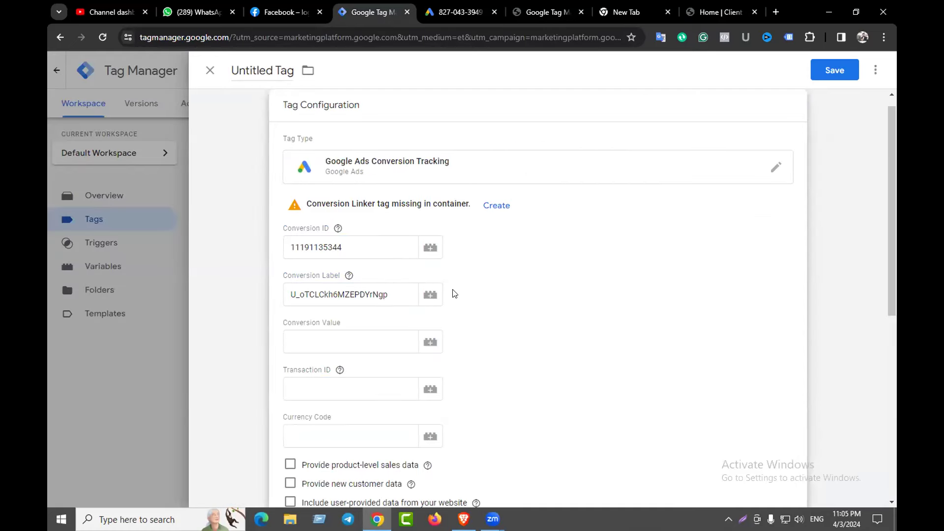
# - Name the tag "Gads-Purchase Tag"
pyautogui.scroll(1, 448, 290)
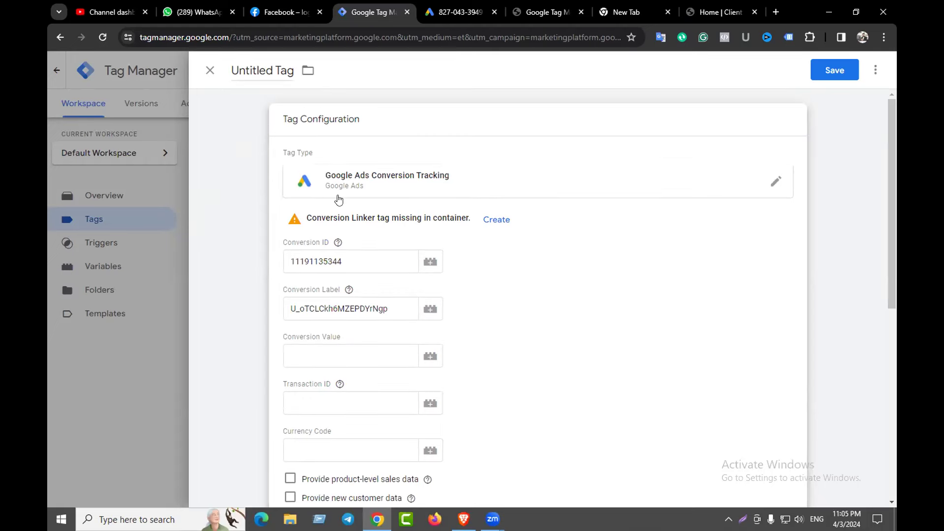
pyautogui.moveTo(273, 70); pyautogui.dragTo(224, 72)
pyautogui.press('BackSpace')
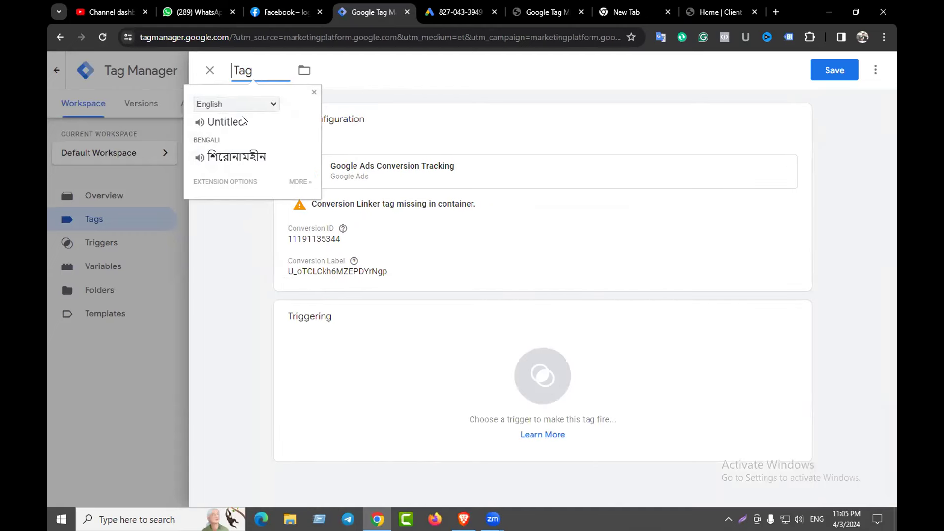
pyautogui.write('Purchase')
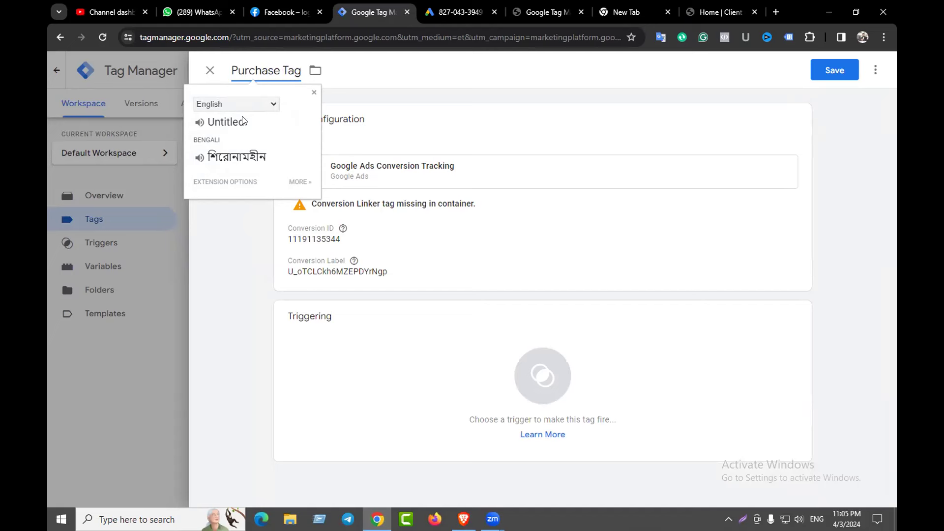
pyautogui.click(423, 93)
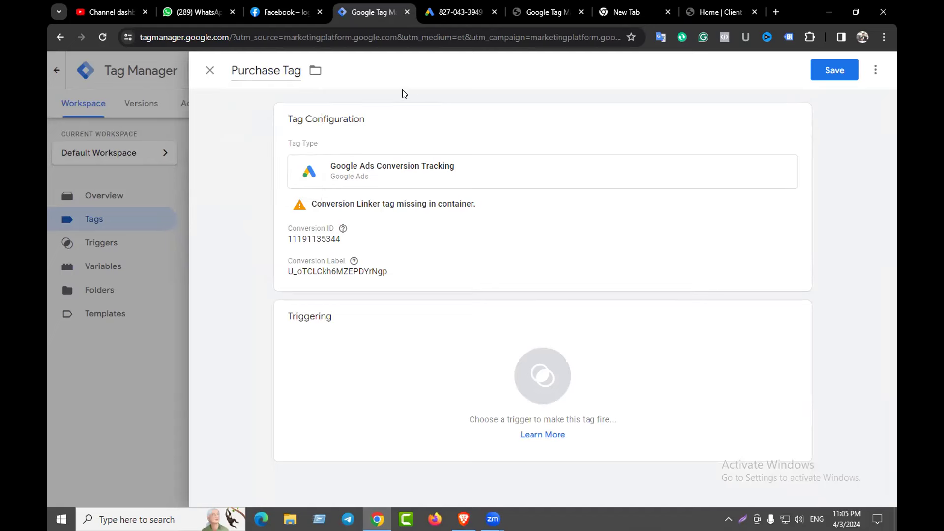
pyautogui.click(231, 70)
pyautogui.write('Gads-')
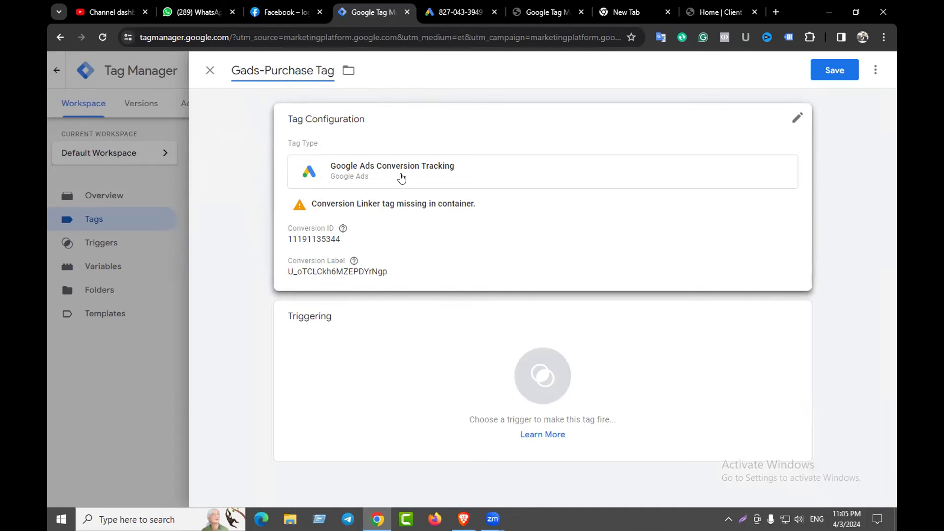
pyautogui.click(343, 228)
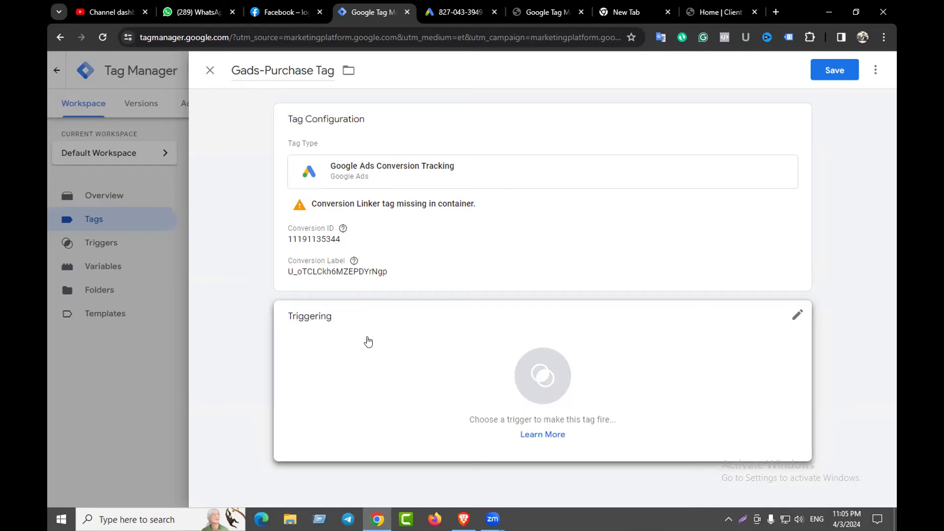
# - Look through the products on the clienthunting.xyz Shop page and return to the tag in Google Tag Manager
pyautogui.click(721, 12)
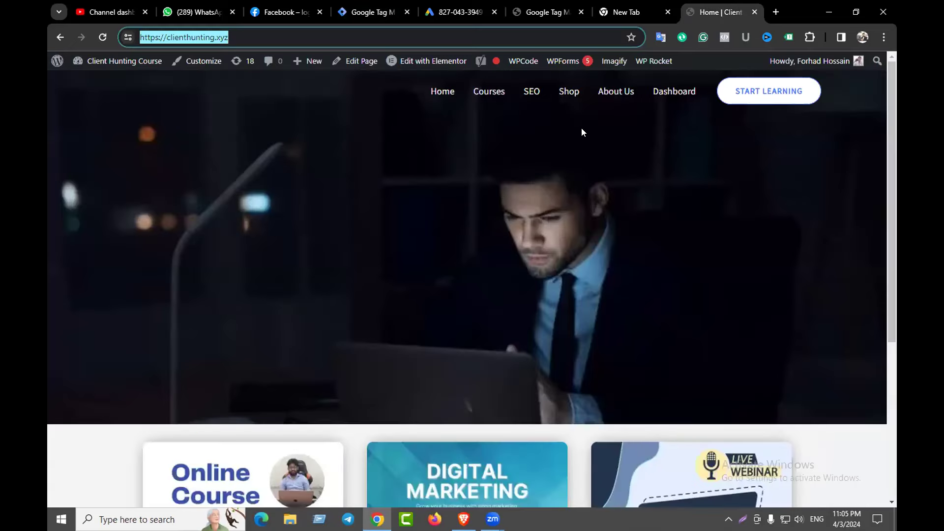
pyautogui.click(571, 97)
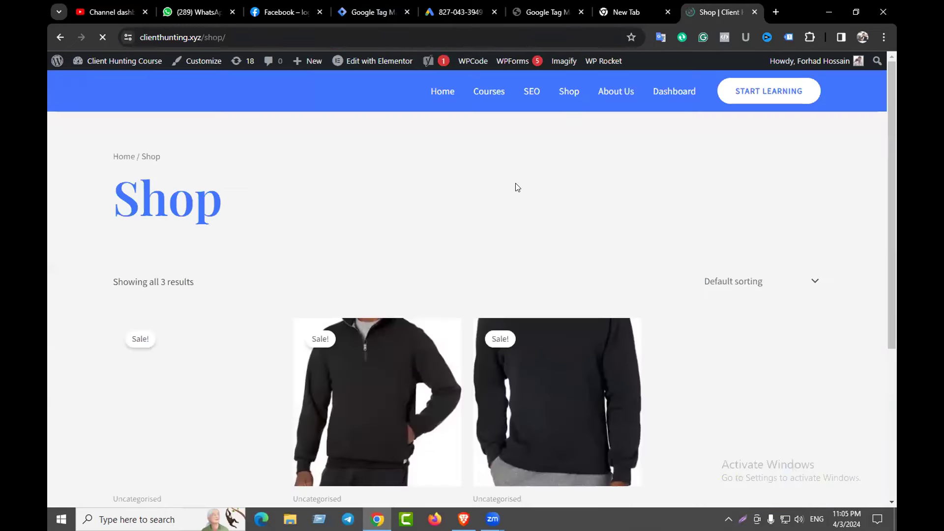
pyautogui.scroll(-3, 517, 187)
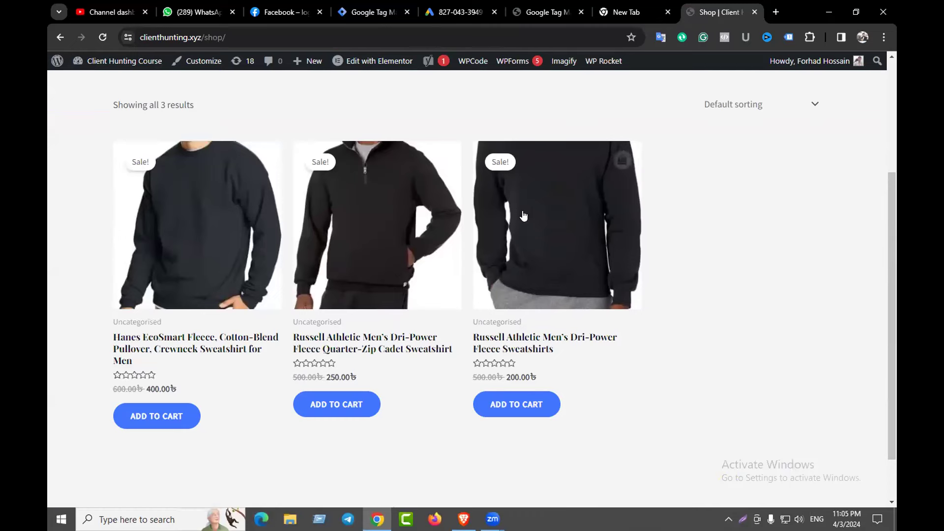
pyautogui.click(458, 12)
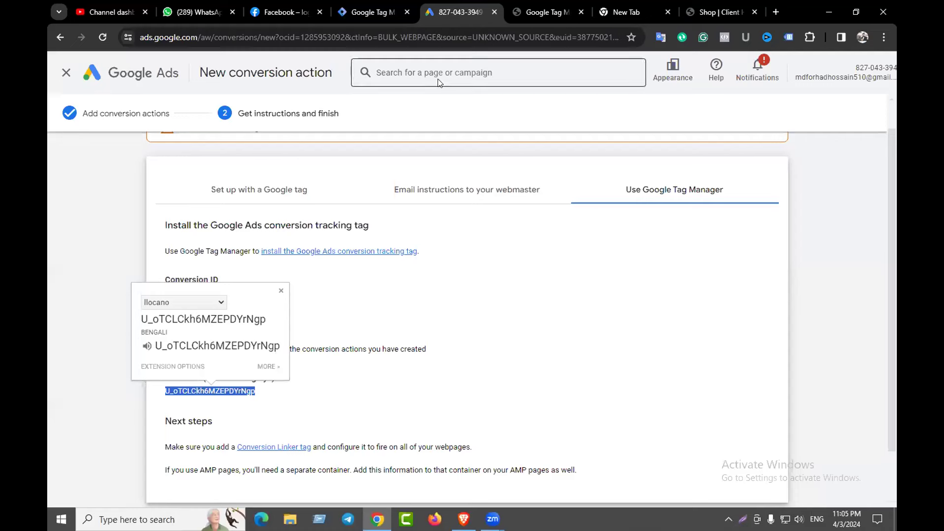
pyautogui.click(531, 6)
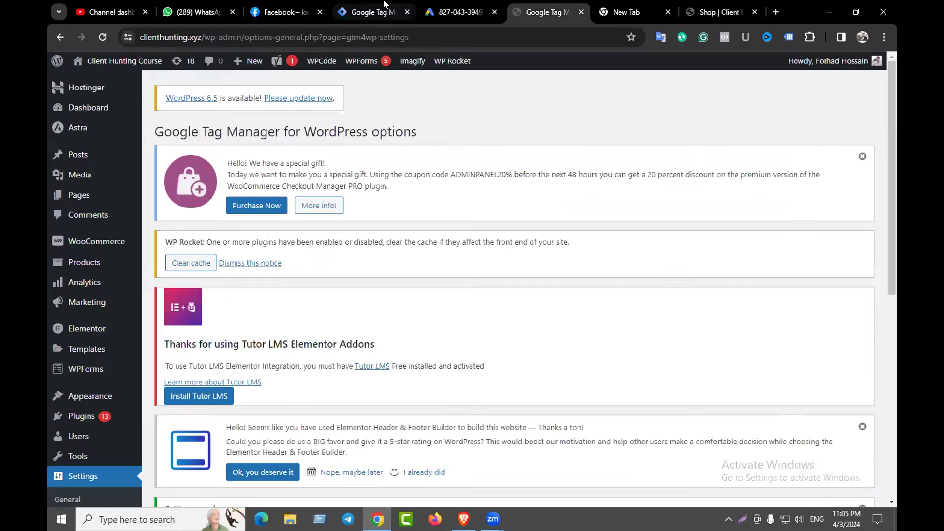
pyautogui.click(369, 11)
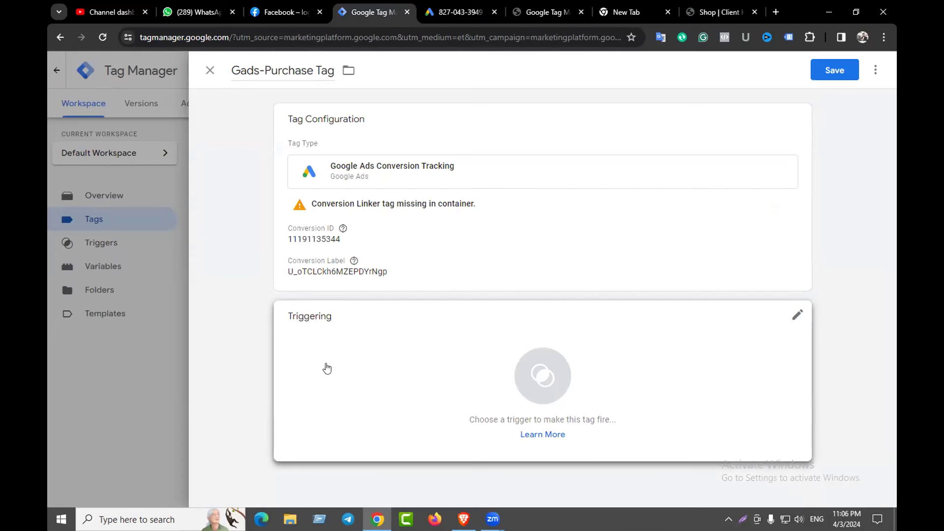
# - Create a new firing trigger for the Gads-Purchase Tag and set its type to Custom Event
pyautogui.click(401, 359)
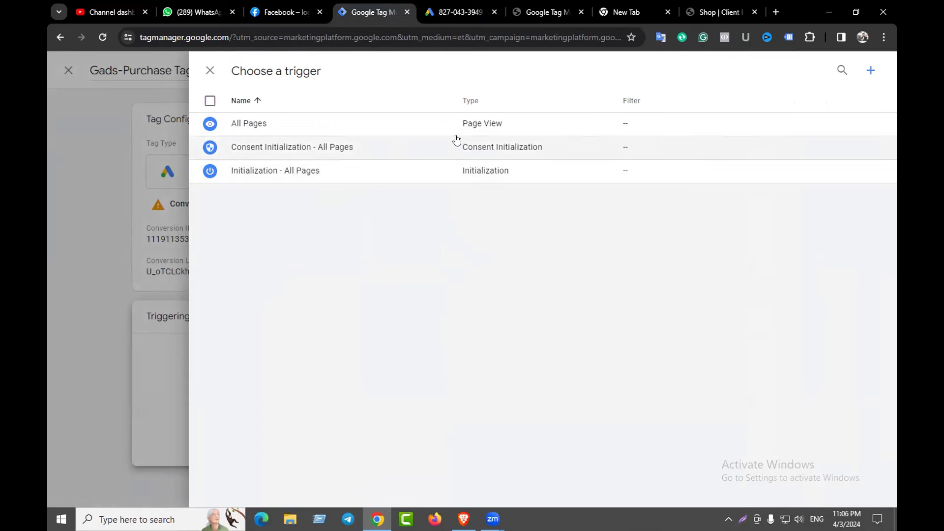
pyautogui.click(869, 71)
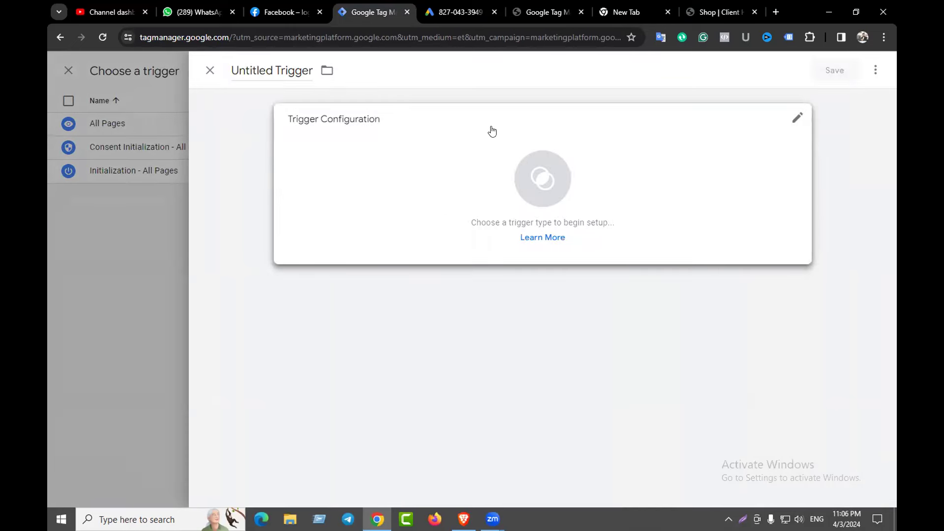
pyautogui.click(510, 168)
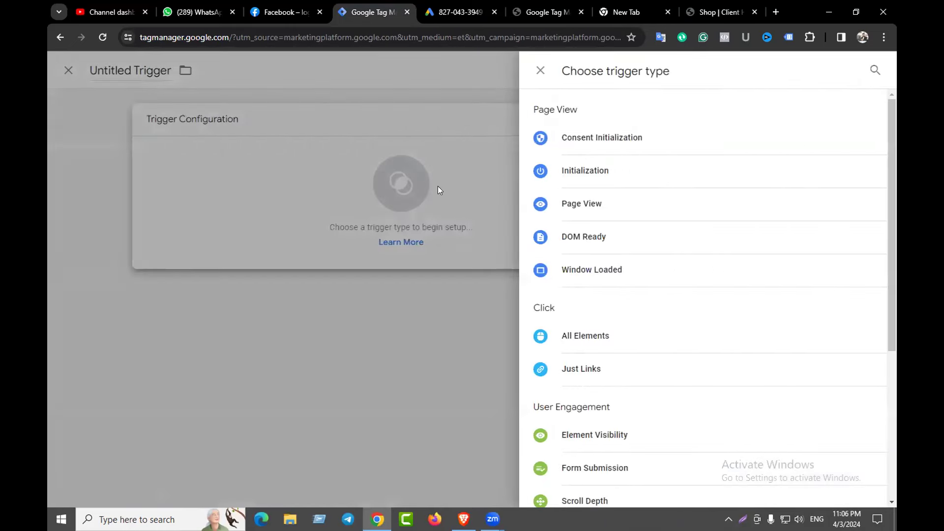
pyautogui.scroll(-5, 580, 241)
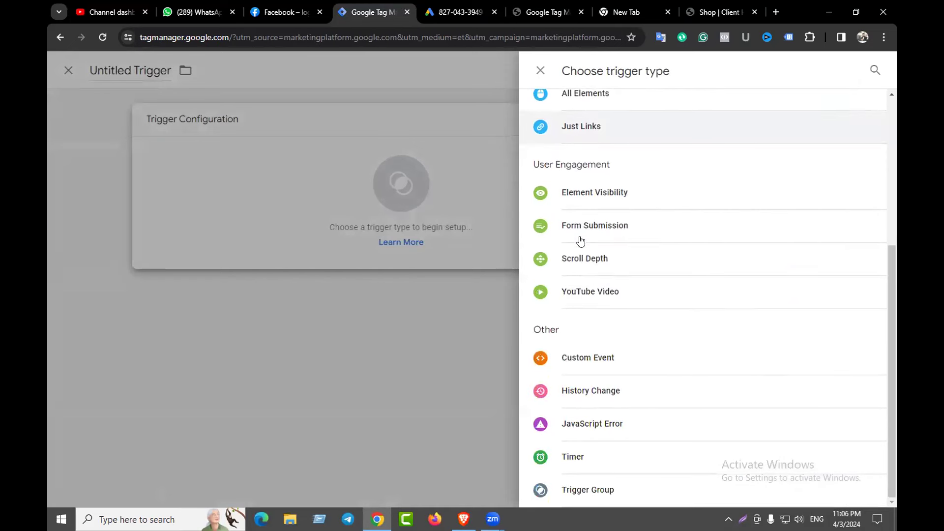
pyautogui.click(587, 358)
pyautogui.click(356, 237)
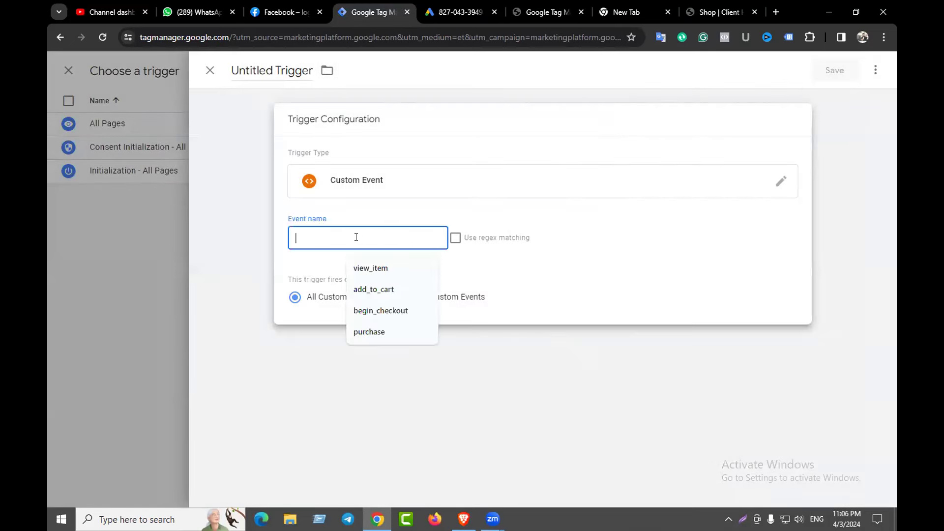
pyautogui.click(388, 218)
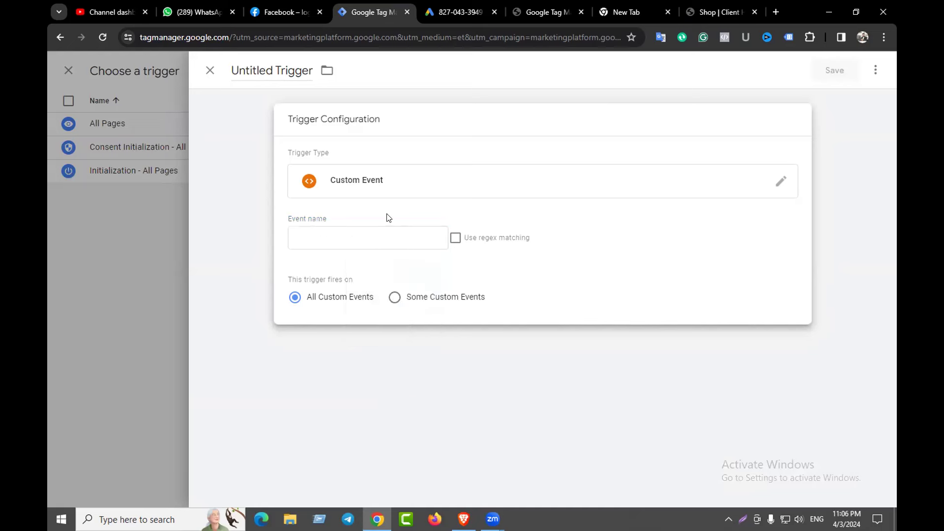
pyautogui.click(350, 234)
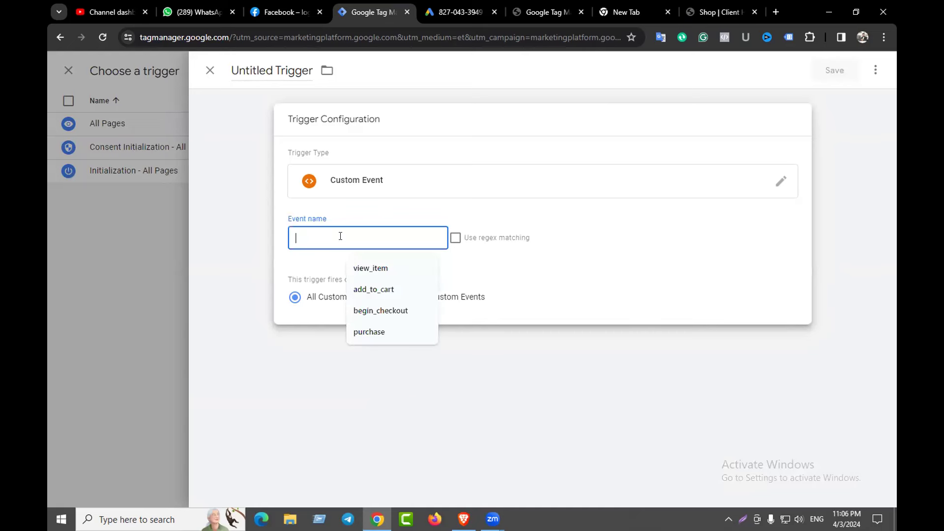
pyautogui.click(373, 218)
pyautogui.click(341, 235)
pyautogui.click(384, 209)
pyautogui.click(346, 236)
pyautogui.click(380, 213)
pyautogui.click(346, 231)
pyautogui.click(380, 215)
pyautogui.click(349, 234)
pyautogui.click(370, 219)
pyautogui.click(349, 235)
pyautogui.click(361, 216)
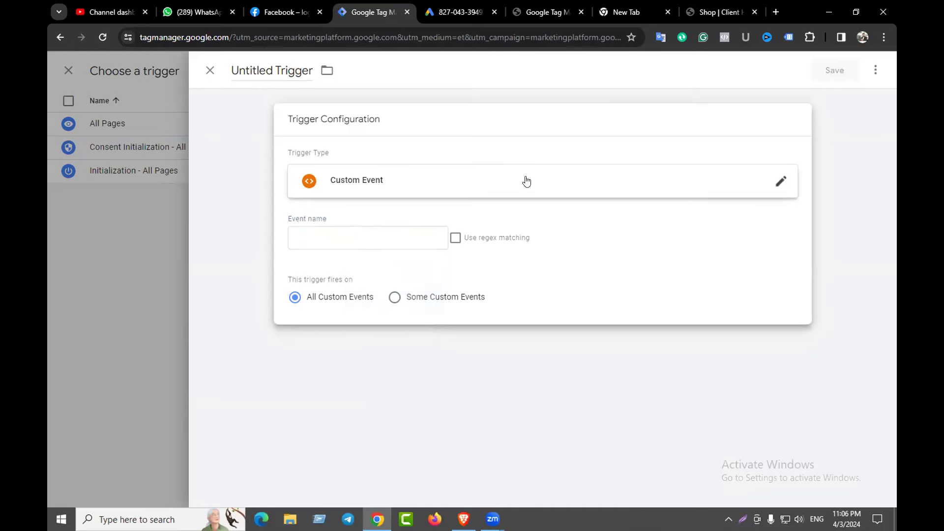
pyautogui.click(355, 237)
pyautogui.click(395, 213)
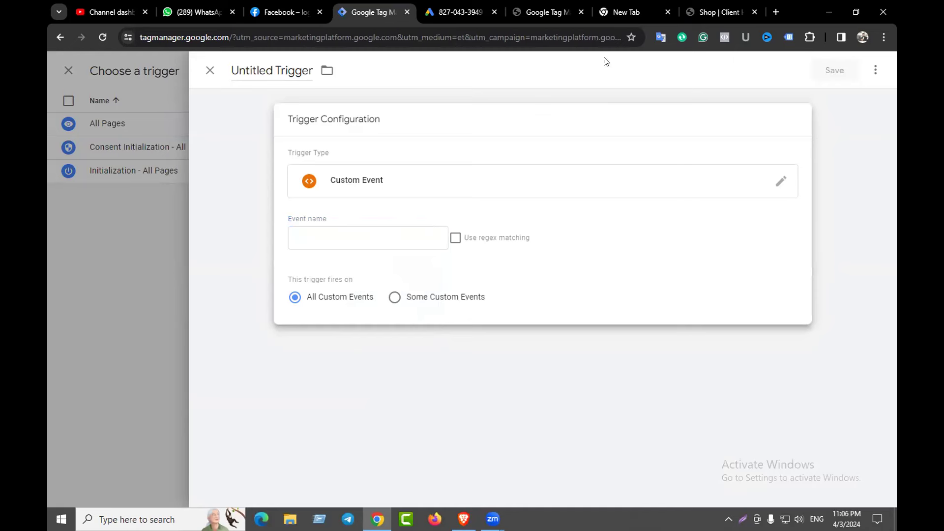
# - Find the "Event Tracking for Pixel" document in Google Drive from a new browser tab and open it
pyautogui.click(776, 11)
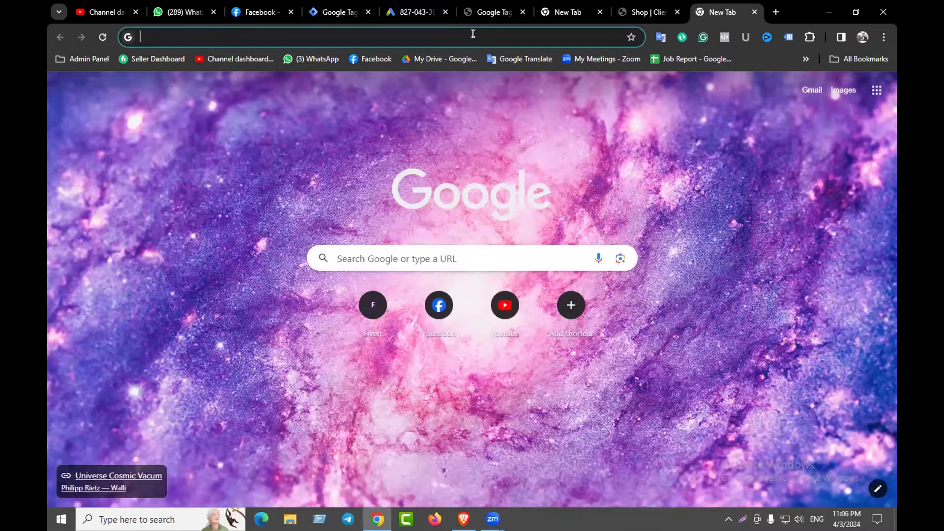
pyautogui.click(436, 59)
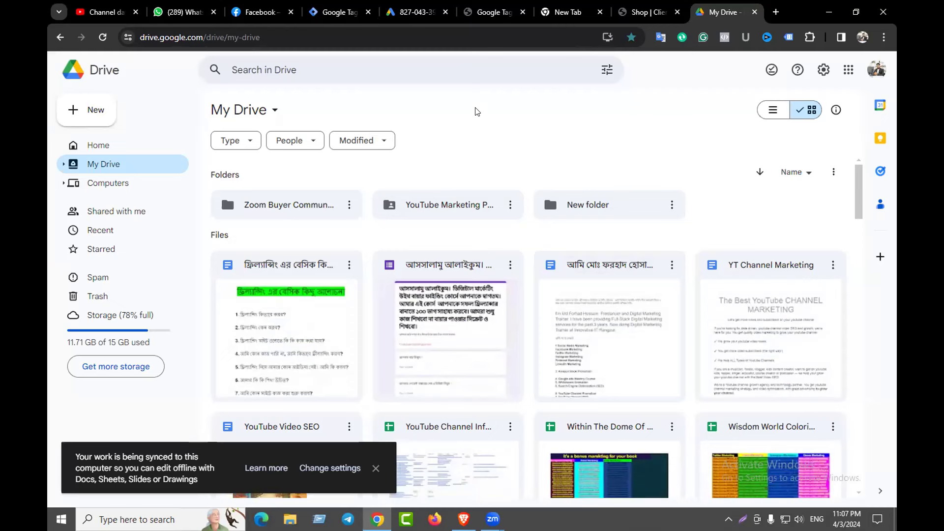
pyautogui.click(353, 65)
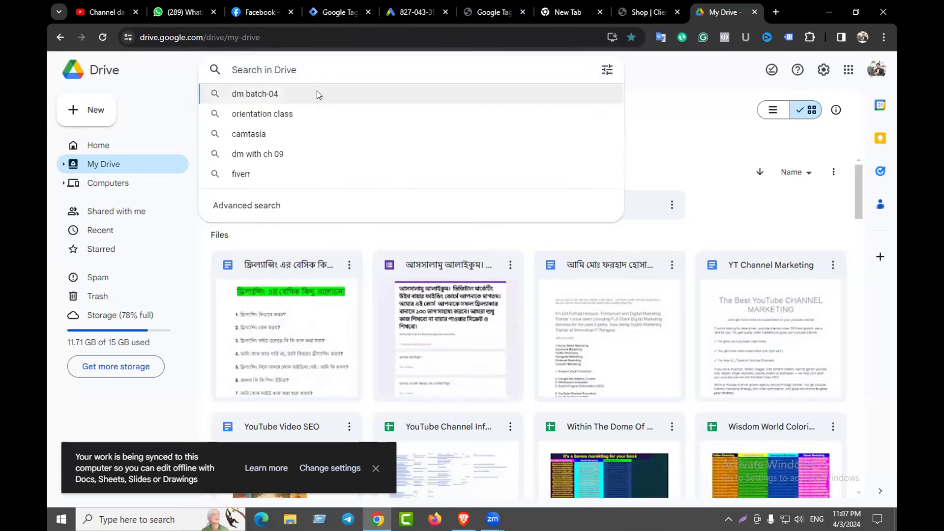
pyautogui.write('pi')
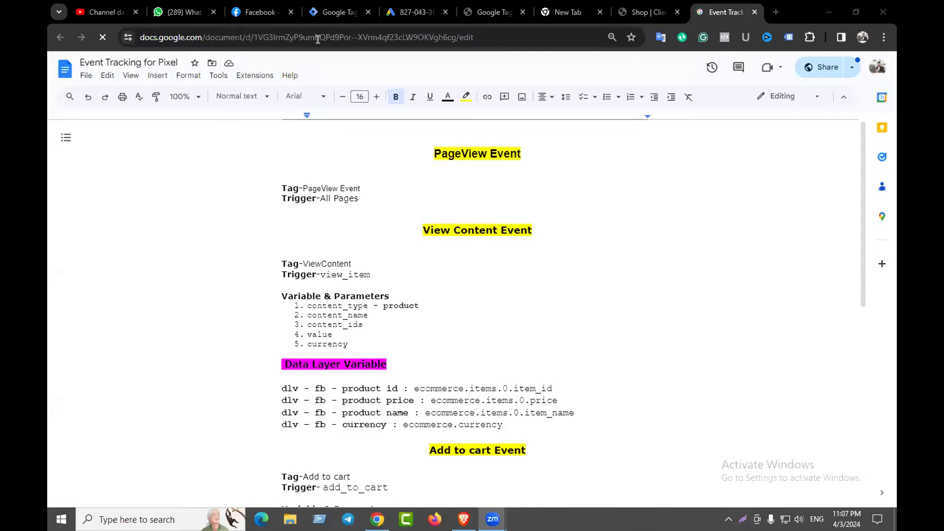
# - Copy the document's sharing link, send it to the "DM with CH-09" group in Telegram, and return to the document
pyautogui.click(821, 67)
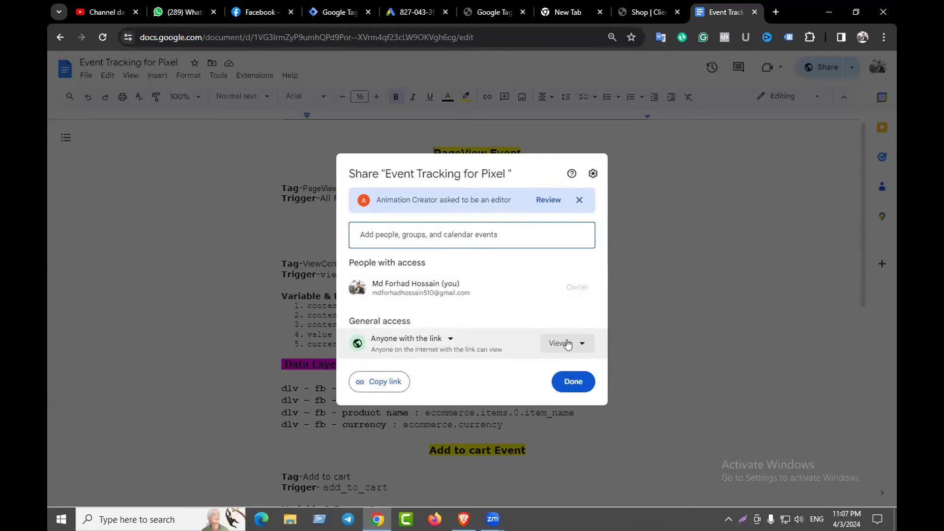
pyautogui.click(395, 387)
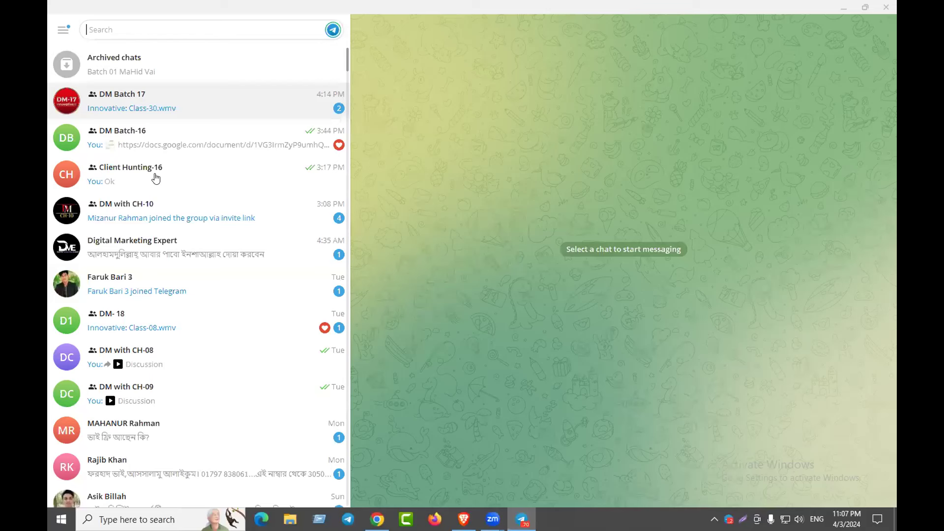
pyautogui.click(155, 387)
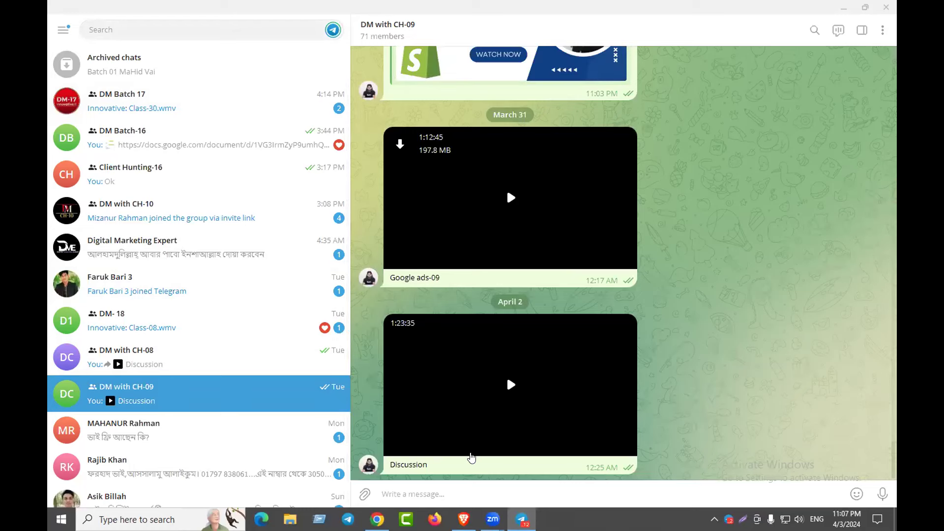
pyautogui.hotkey('ctrl', 'v')
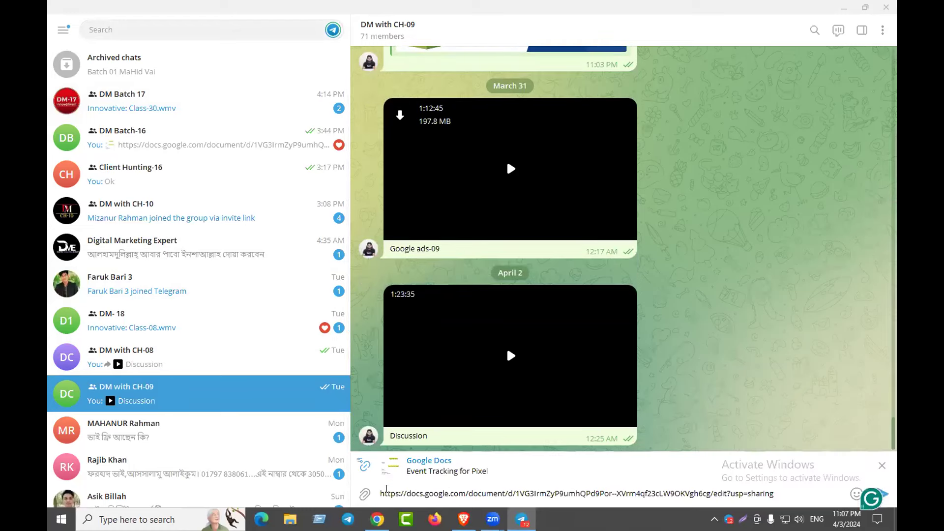
pyautogui.press('Return')
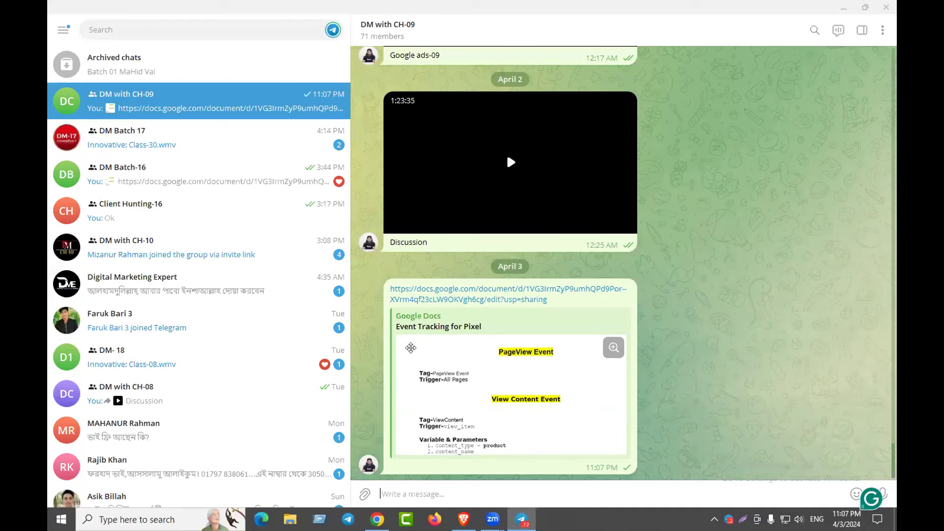
pyautogui.click(559, 301)
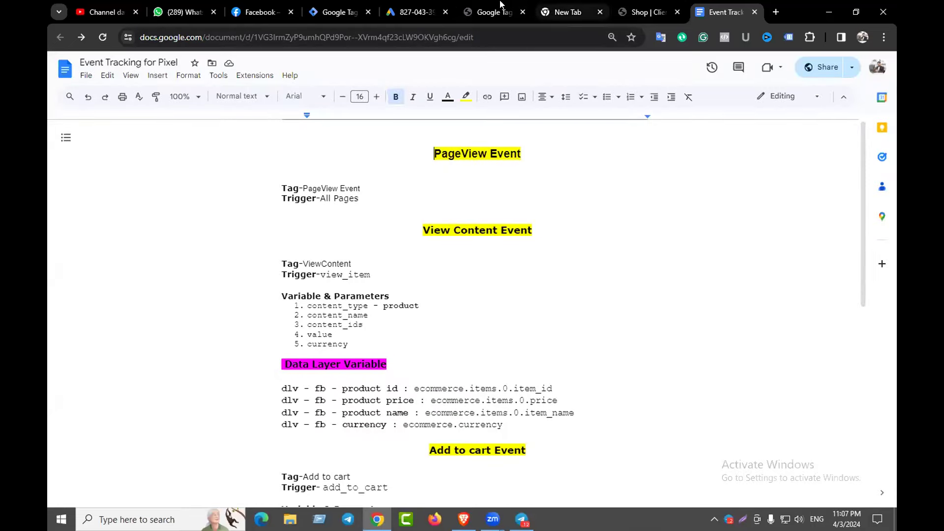
# - Copy the trigger name "purchase" from the document's Purchase Event section into the Custom Event trigger's Event name in Google Tag Manager
pyautogui.click(338, 12)
pyautogui.click(323, 240)
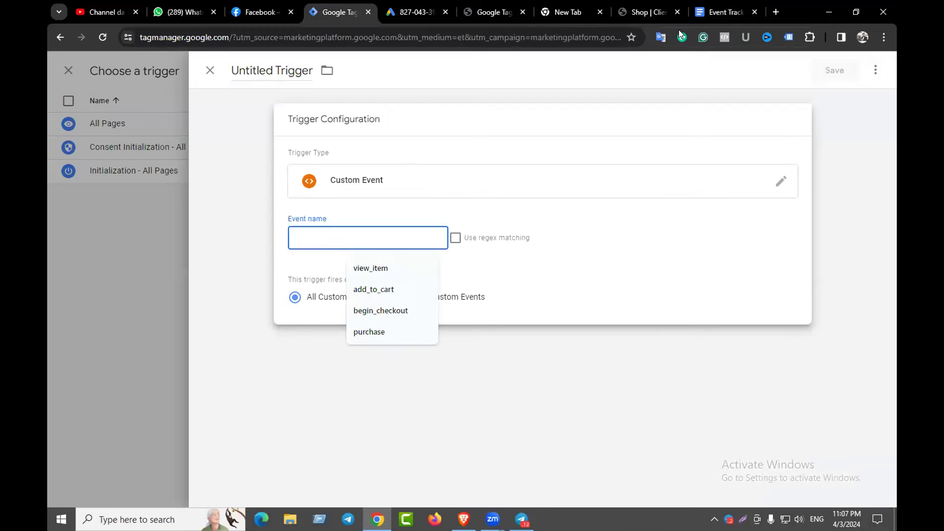
pyautogui.click(723, 12)
pyautogui.scroll(-4, 412, 321)
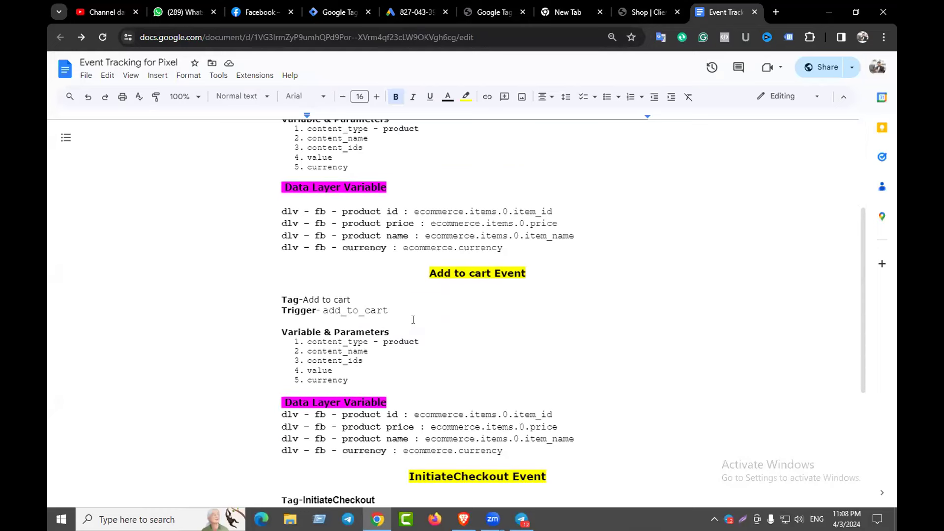
pyautogui.scroll(4, 413, 320)
pyautogui.scroll(-8, 416, 303)
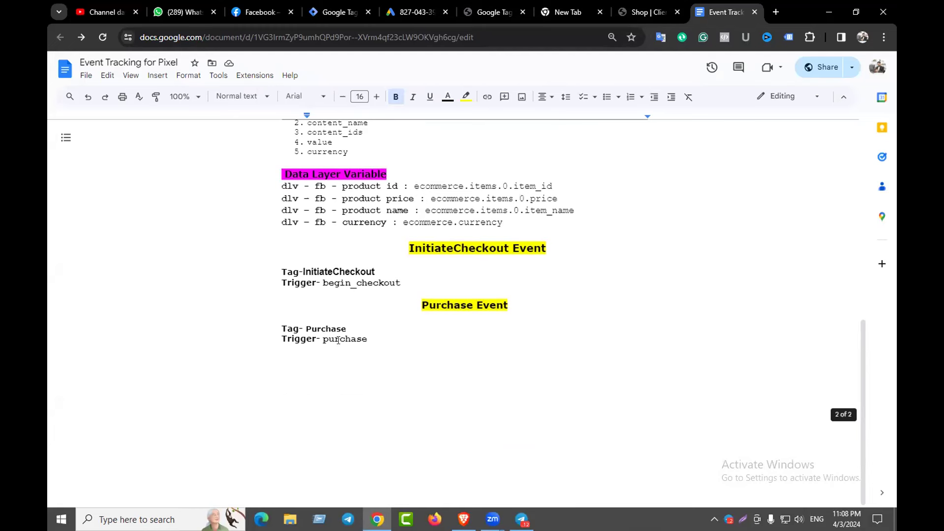
pyautogui.moveTo(322, 339); pyautogui.dragTo(373, 341)
pyautogui.hotkey('ctrl', 'c')
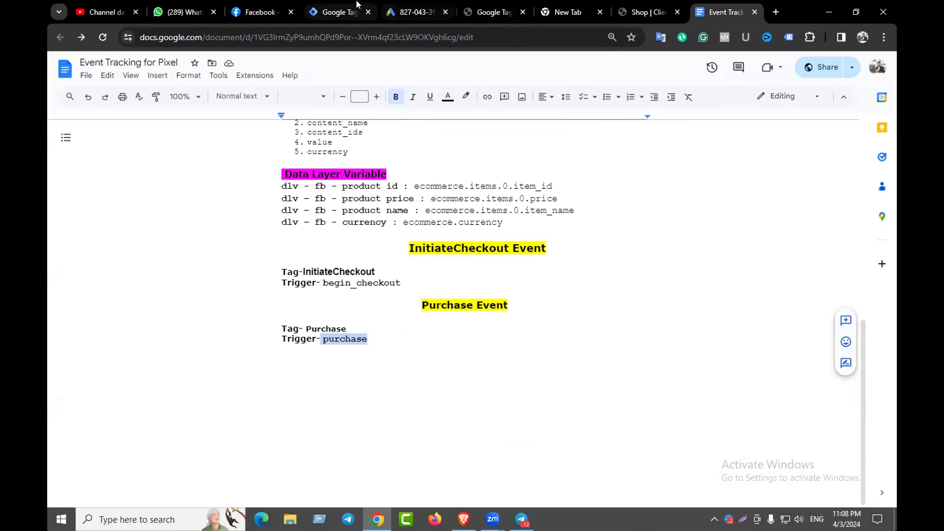
pyautogui.click(334, 12)
pyautogui.hotkey('ctrl', 'v')
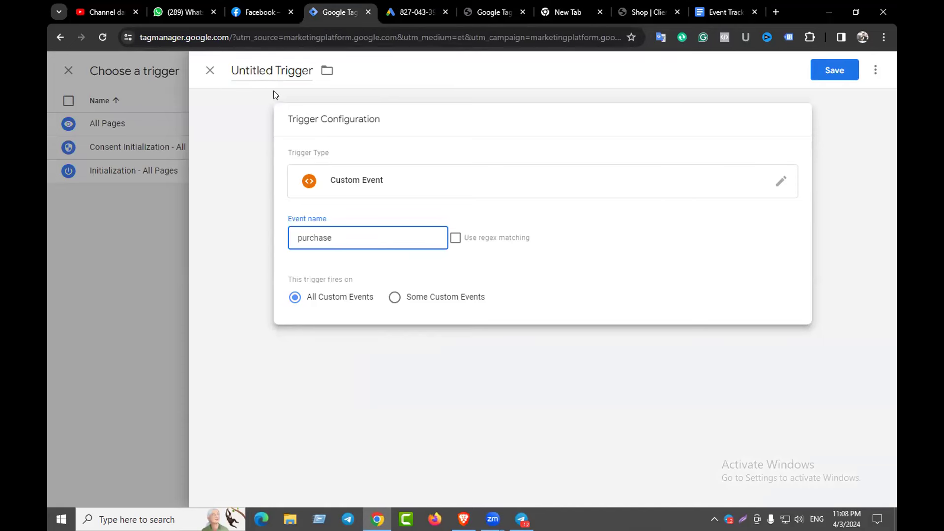
# - Name the trigger "Gads-Purchase Trigger" and save it to the tag
pyautogui.moveTo(271, 70); pyautogui.dragTo(231, 70)
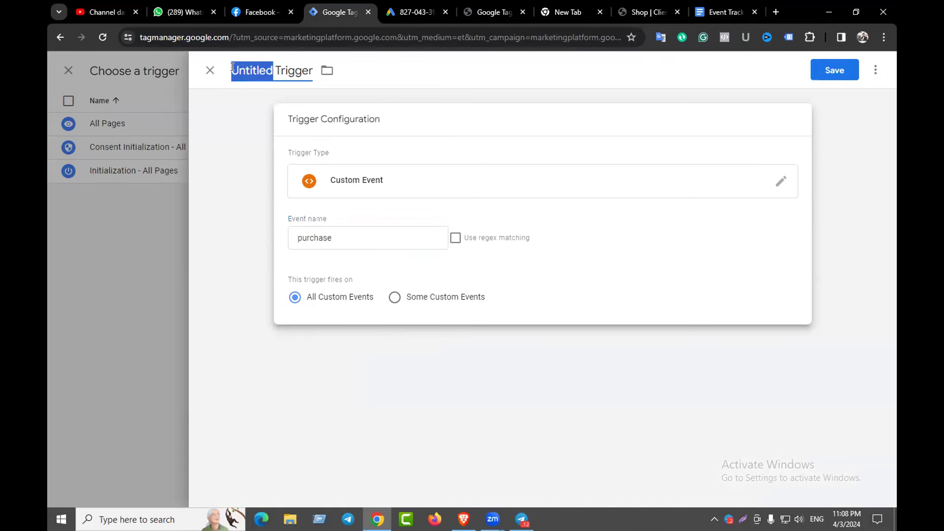
pyautogui.press('BackSpace')
pyautogui.write('Purchase')
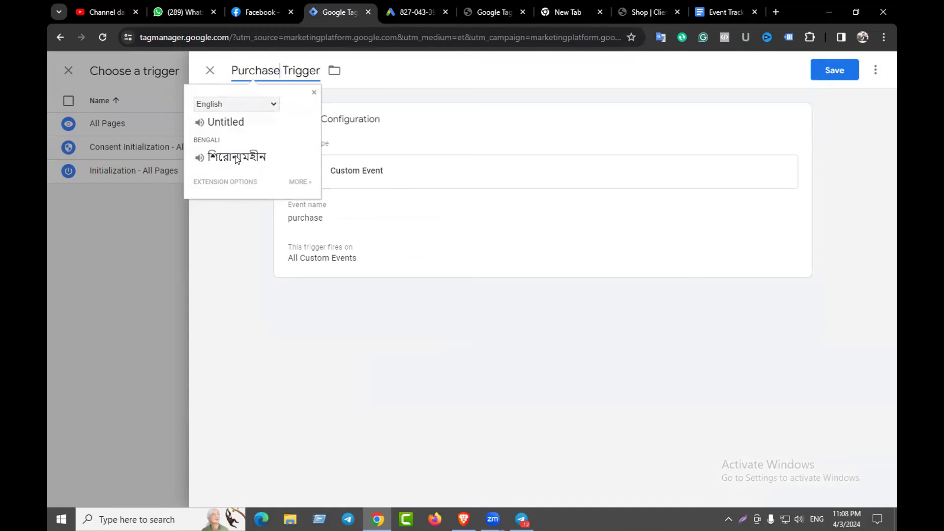
pyautogui.click(232, 71)
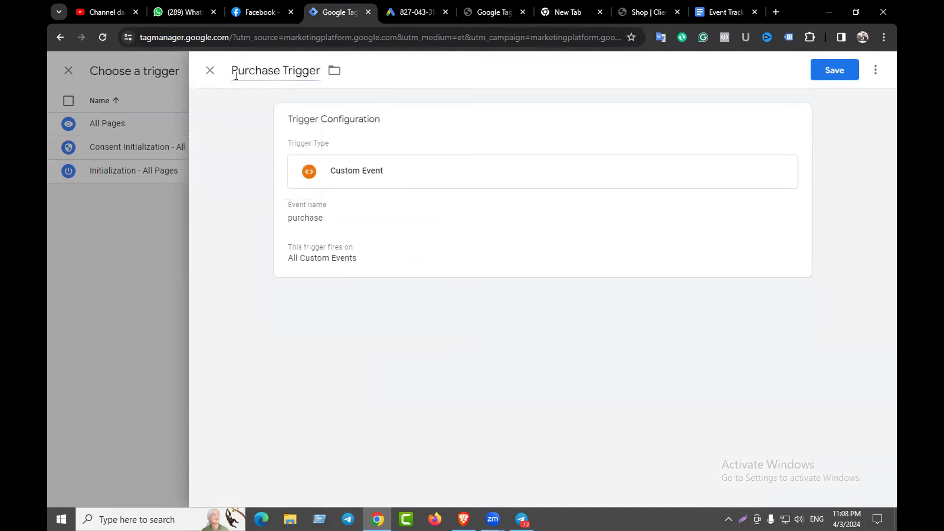
pyautogui.write('Gads')
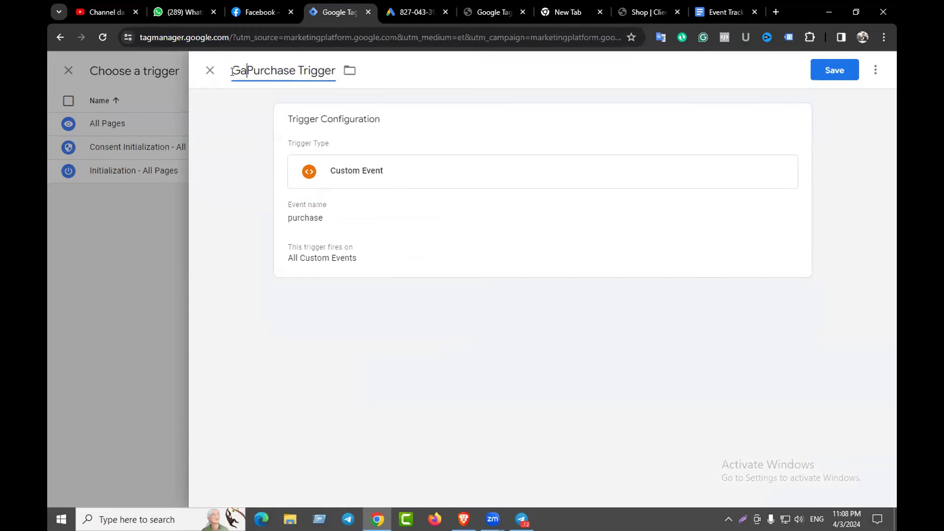
pyautogui.write('-')
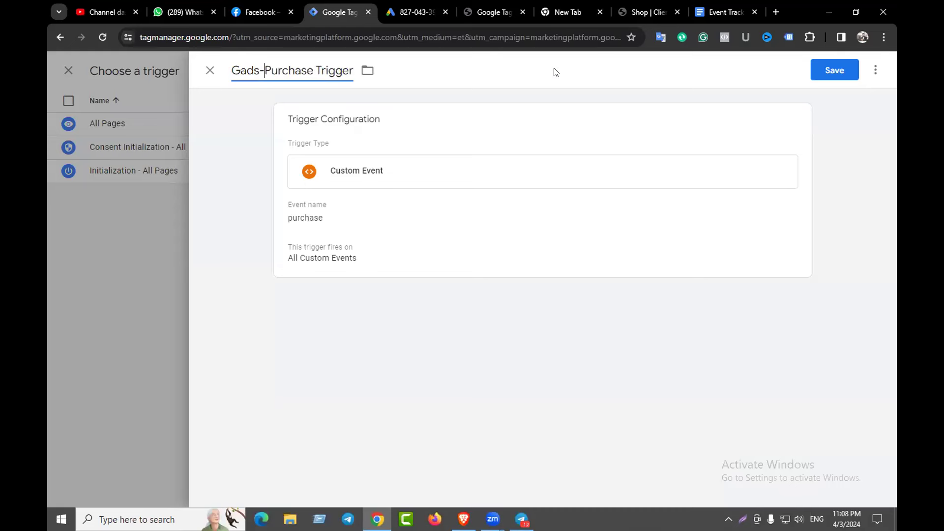
pyautogui.click(819, 75)
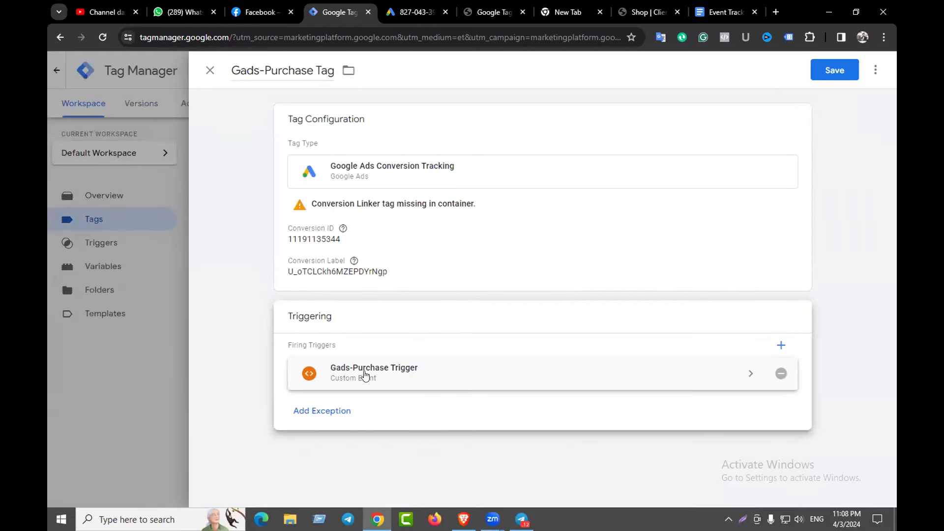
# - Compare the purchase trigger name with the "Event Tracking for Pixel" document and save the Gads-Purchase Tag in Google Tag Manager
pyautogui.click(725, 12)
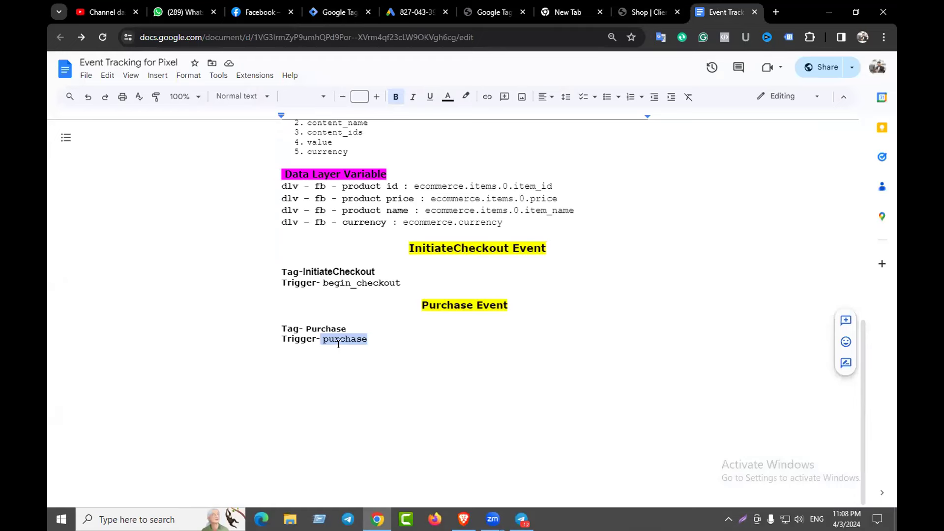
pyautogui.click(327, 12)
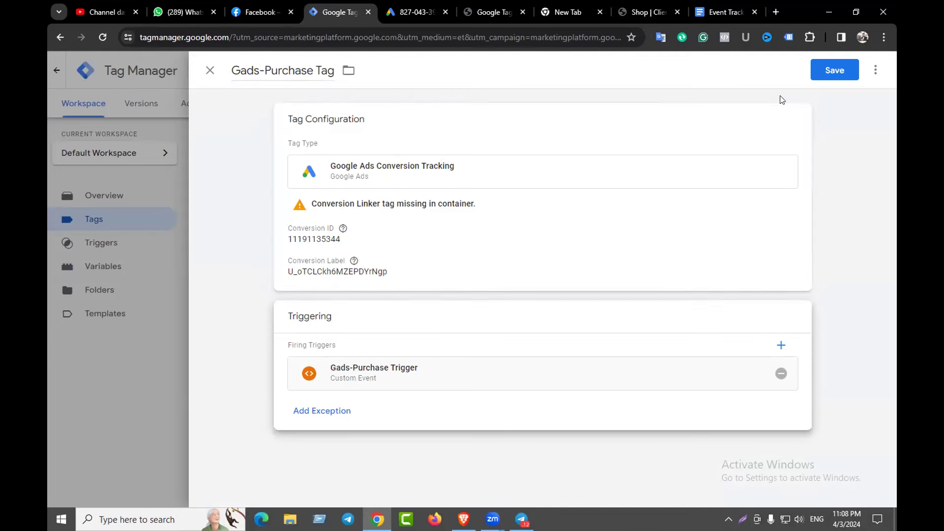
pyautogui.click(826, 72)
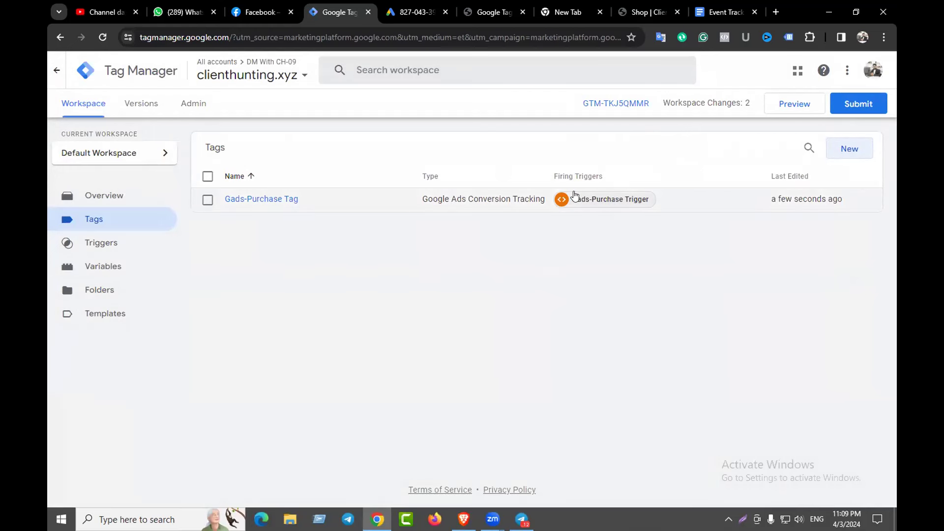
# - Submit and publish the workspace changes to the Live environment without a version name or description, and return to the workspace overview
pyautogui.click(854, 103)
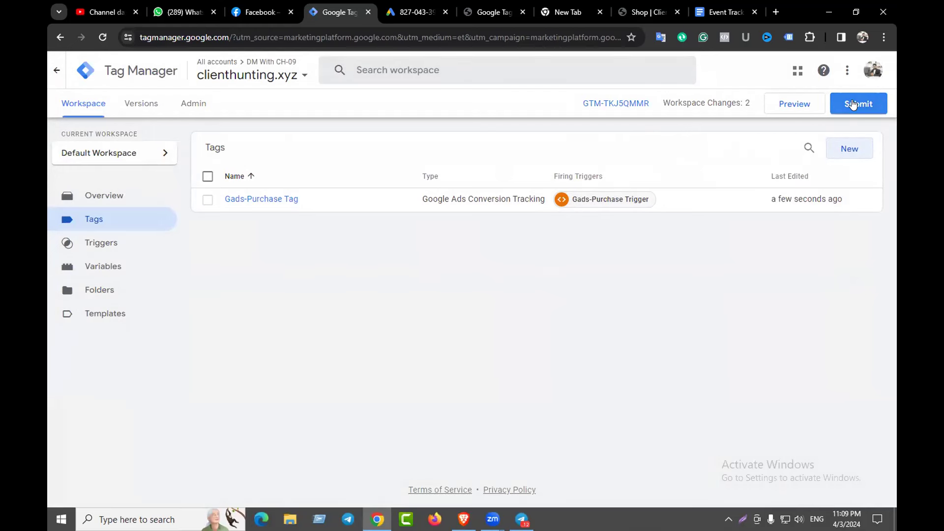
pyautogui.scroll(-3, 598, 233)
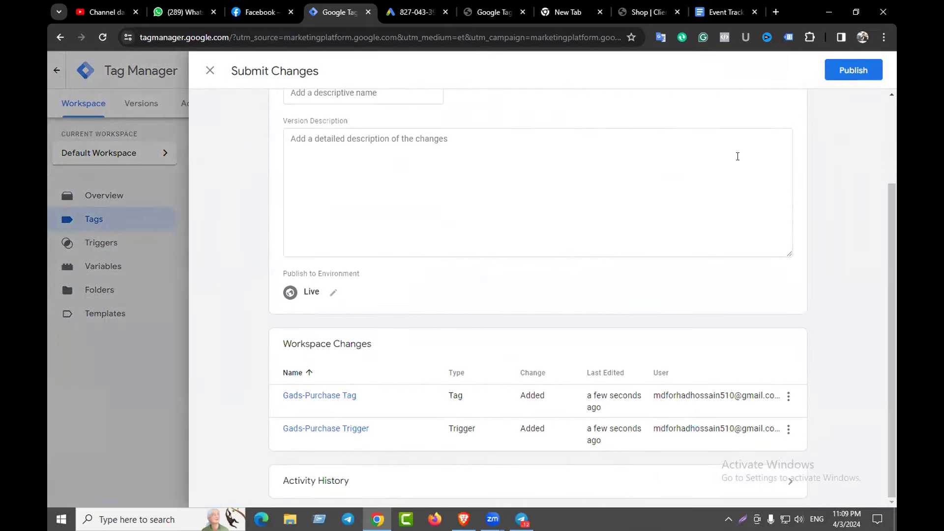
pyautogui.click(854, 70)
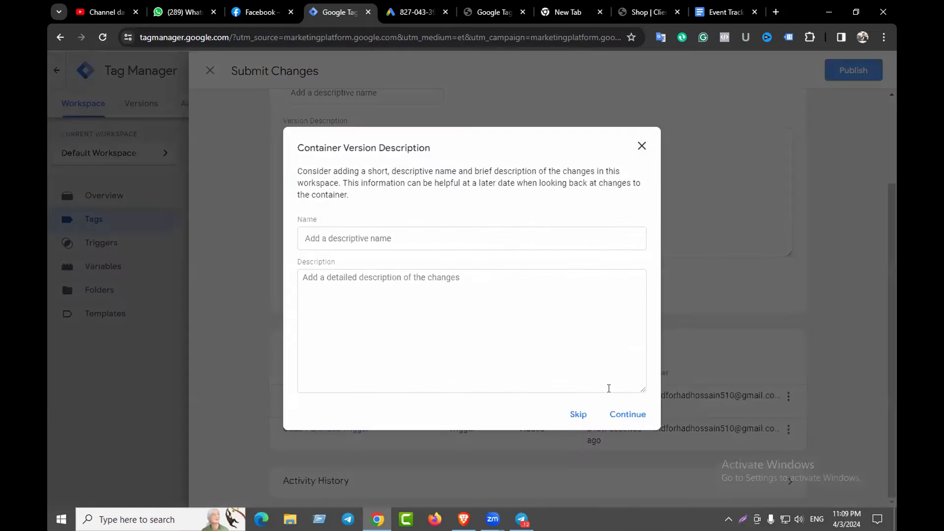
pyautogui.click(628, 415)
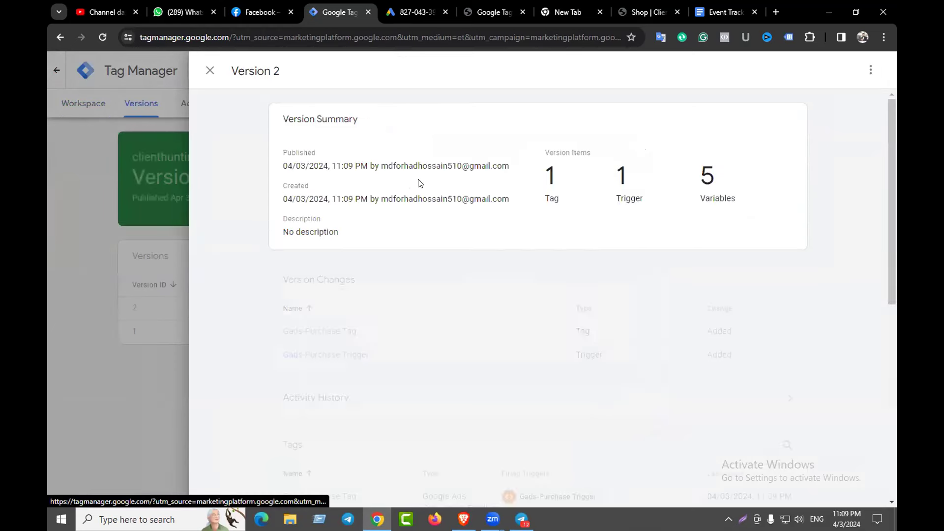
pyautogui.click(210, 70)
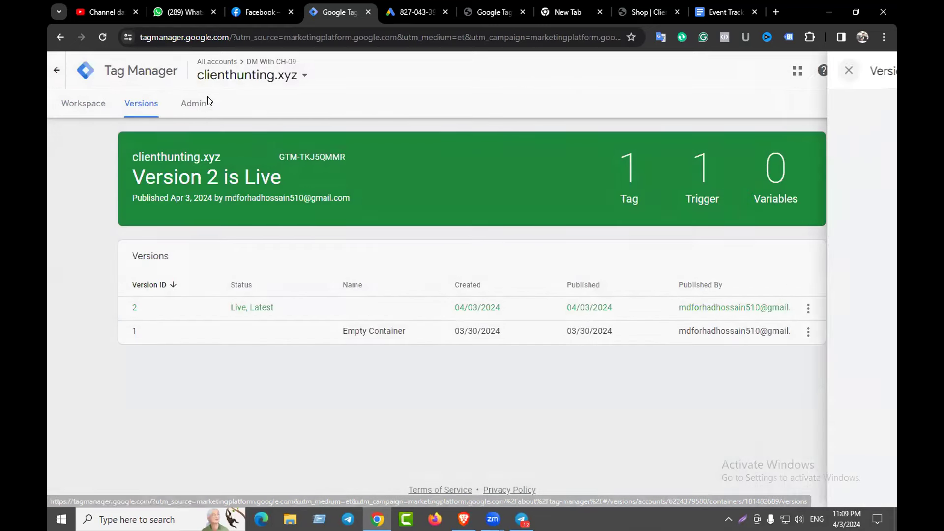
pyautogui.click(83, 108)
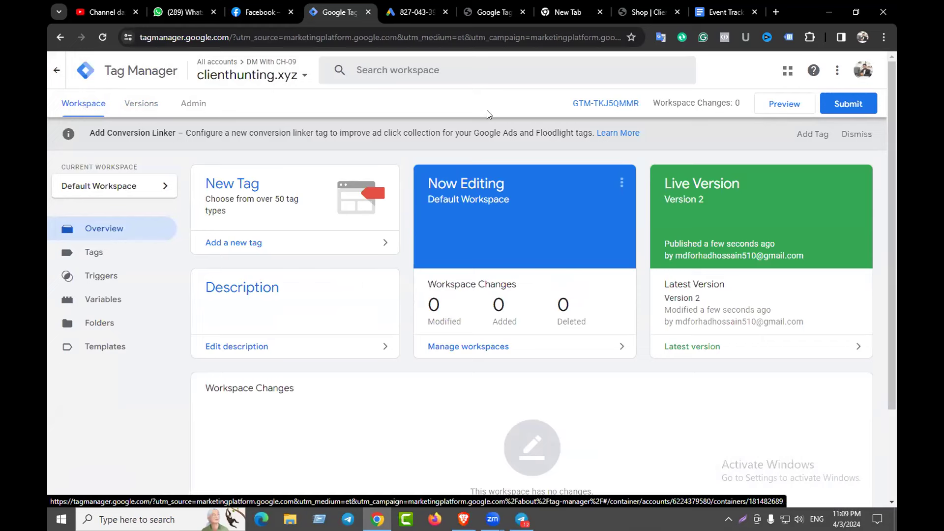
pyautogui.click(780, 107)
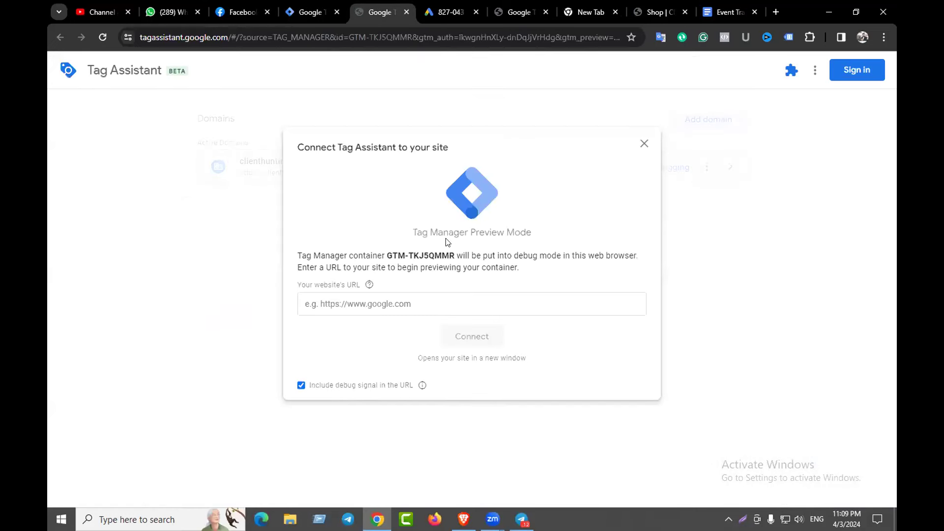
pyautogui.click(403, 303)
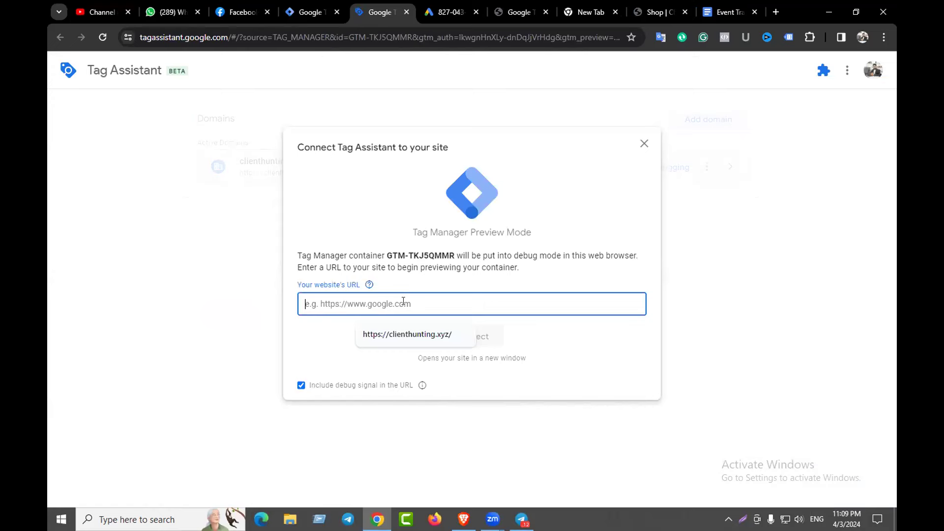
pyautogui.click(408, 334)
pyautogui.click(460, 337)
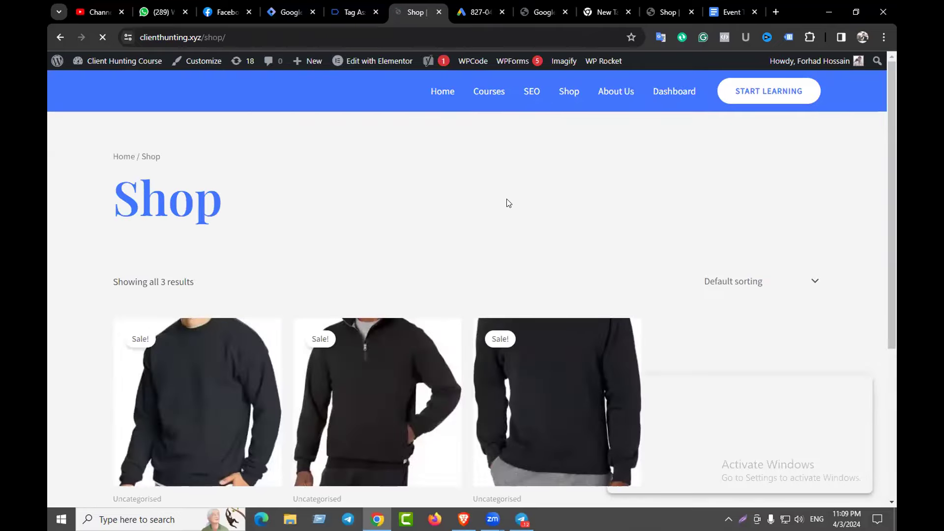
# - Open the Russell Athletic Men's Dri-Power Fleece Sweatshirts product from the shop and examine the product page's events in Tag Assistant
pyautogui.scroll(-3, 509, 206)
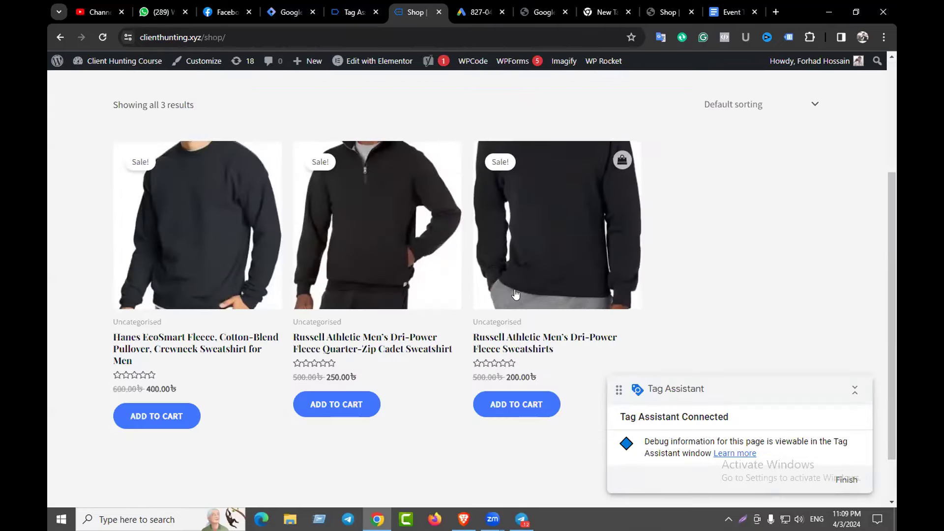
pyautogui.click(527, 346)
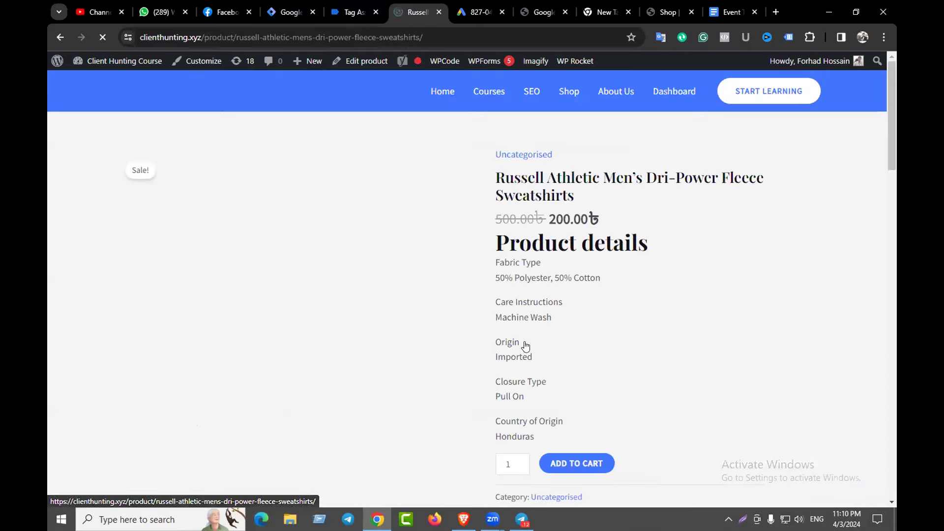
pyautogui.click(358, 6)
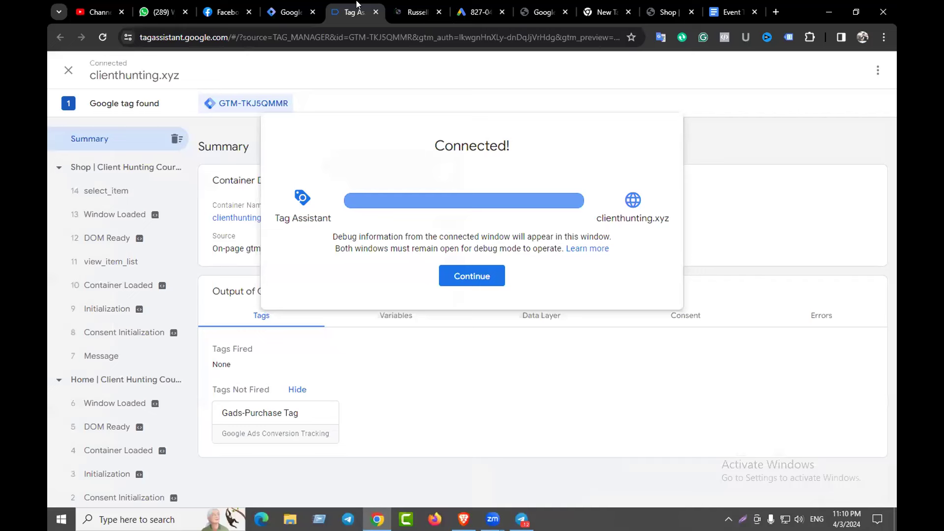
pyautogui.click(471, 277)
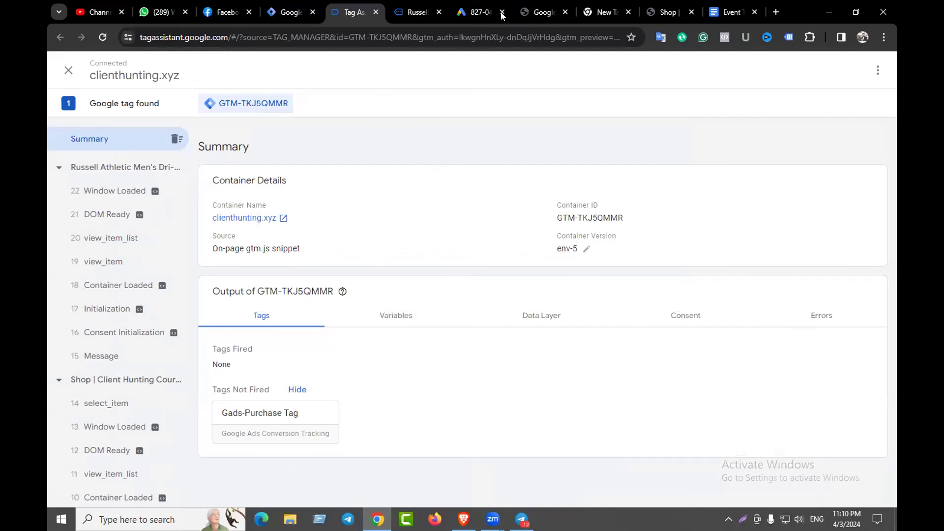
pyautogui.moveTo(426, 4)
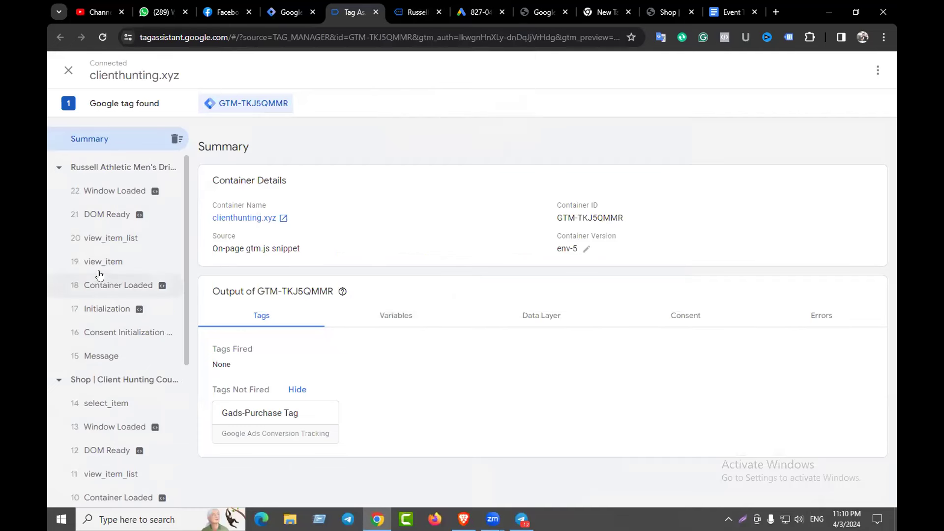
pyautogui.click(418, 12)
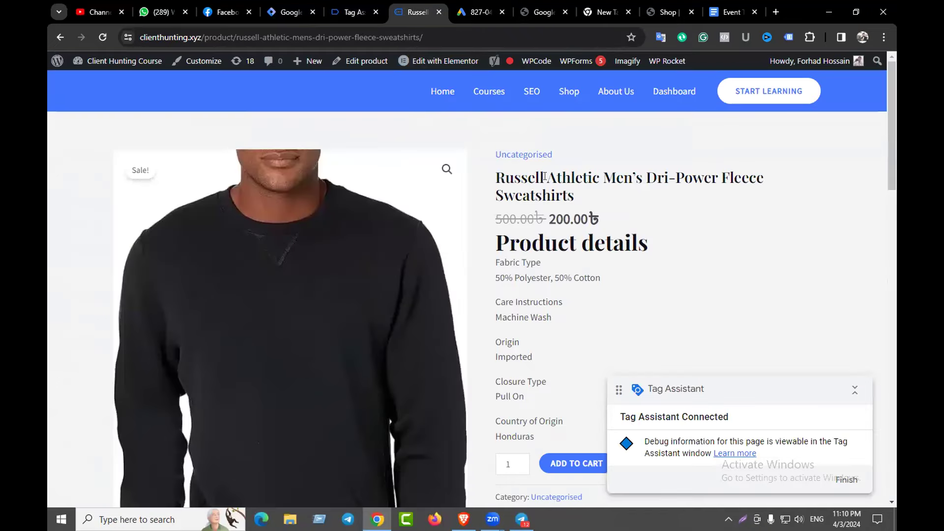
pyautogui.click(352, 12)
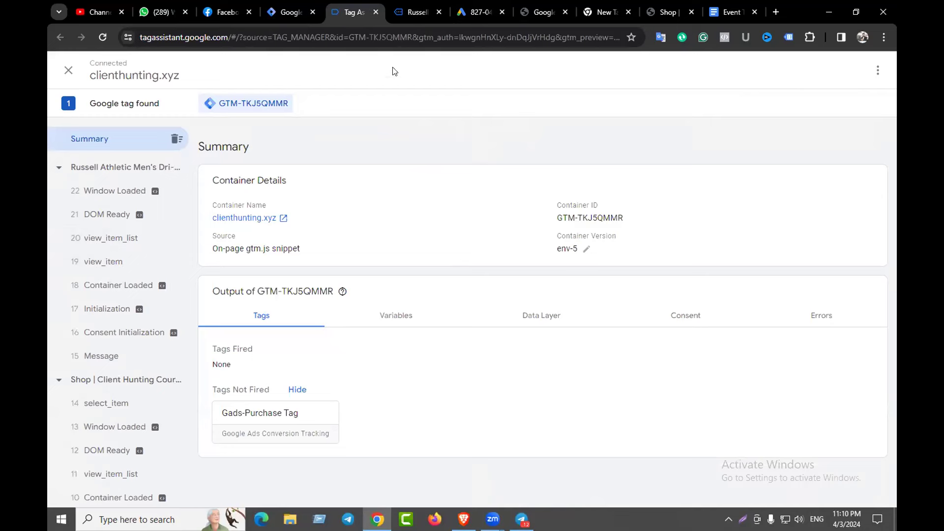
# - Return from the product page to the shop page and examine the events it sends to Tag Assistant
pyautogui.click(419, 12)
pyautogui.click(55, 32)
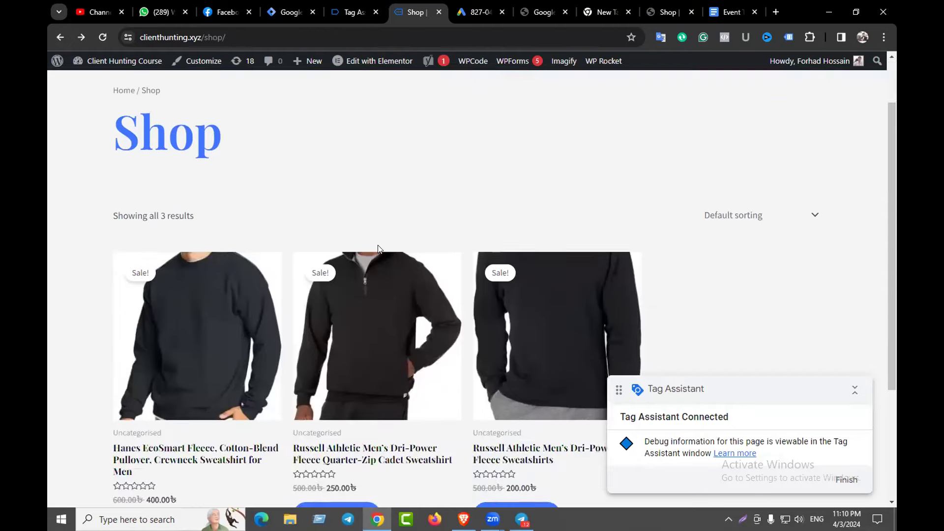
pyautogui.scroll(-2, 378, 248)
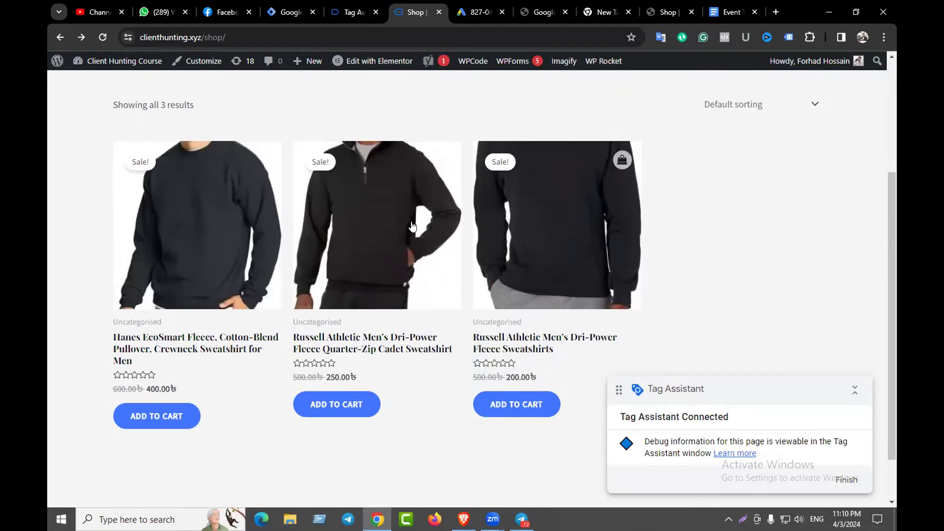
pyautogui.click(362, 4)
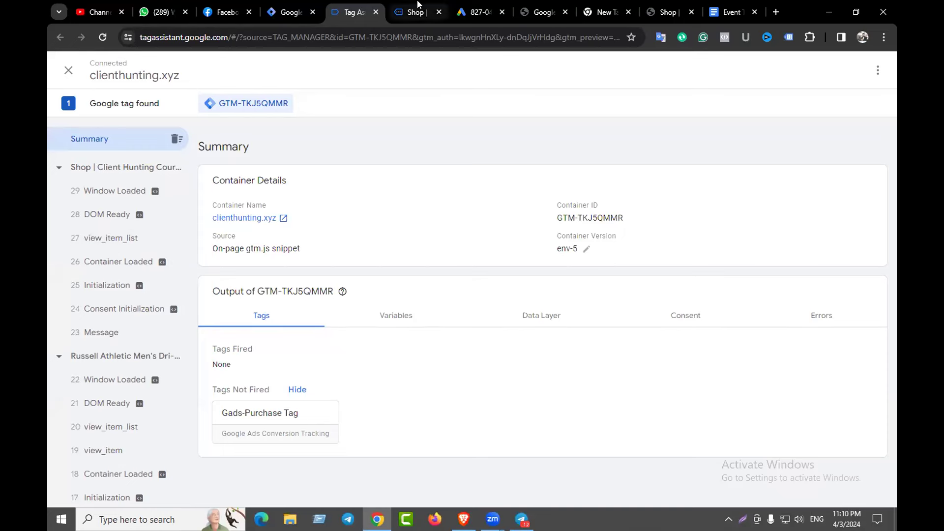
# - Add the Russell Athletic Men's Dri-Power Fleece Sweatshirts to the cart and review the recorded events in Tag Assistant
pyautogui.click(403, 12)
pyautogui.scroll(-1, 535, 304)
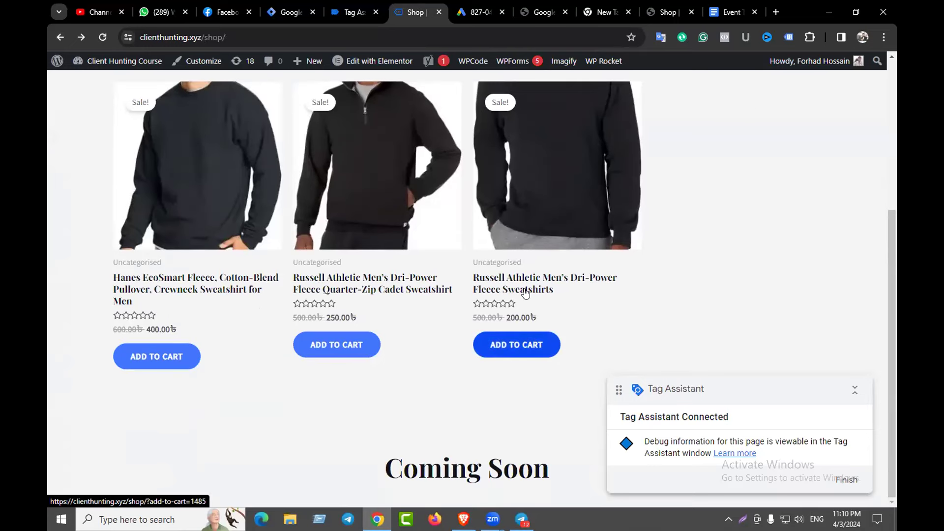
pyautogui.click(513, 339)
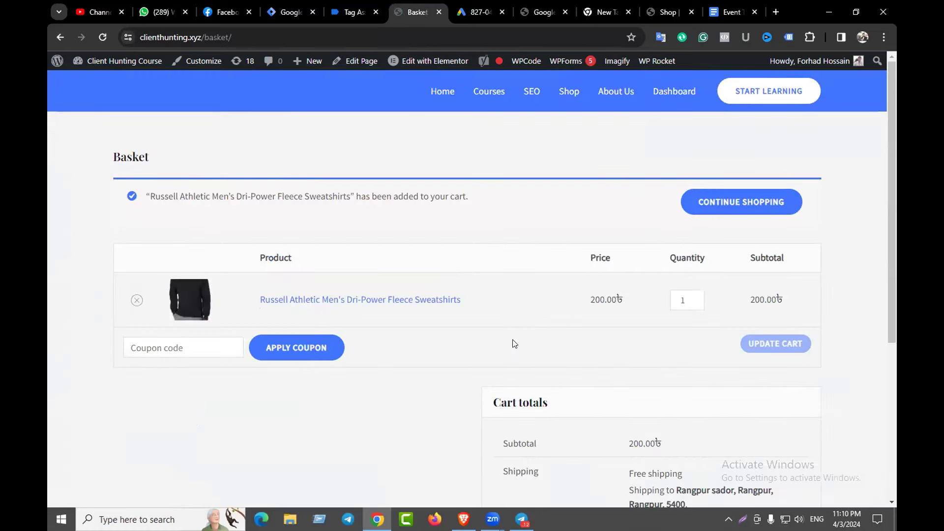
pyautogui.click(368, 14)
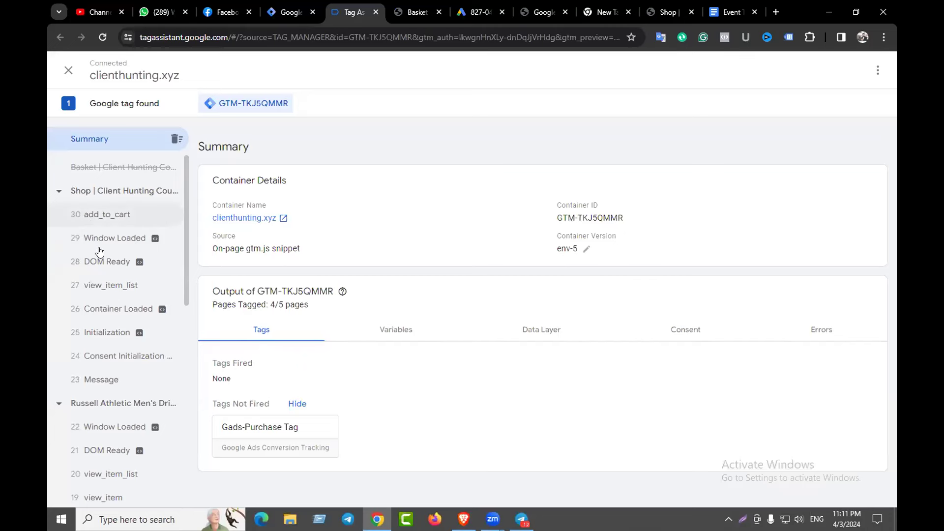
pyautogui.scroll(-9, 103, 334)
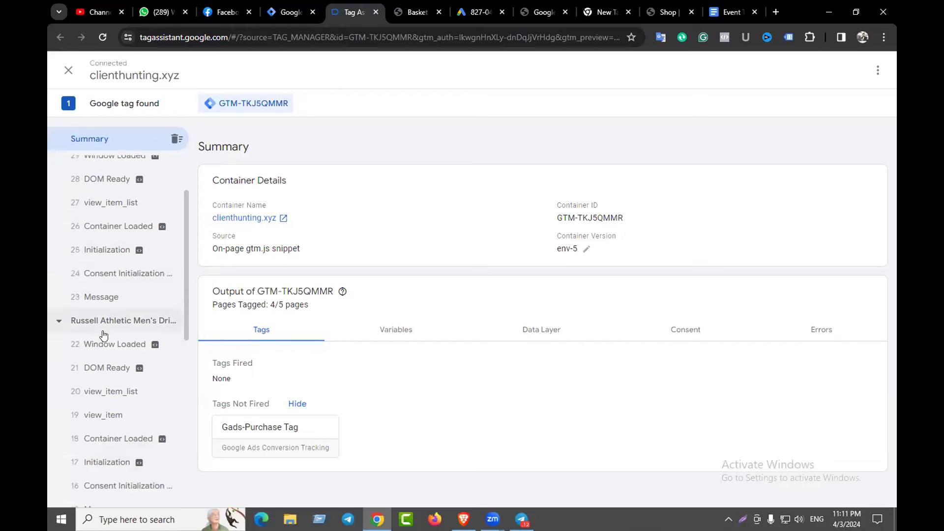
pyautogui.scroll(9, 111, 374)
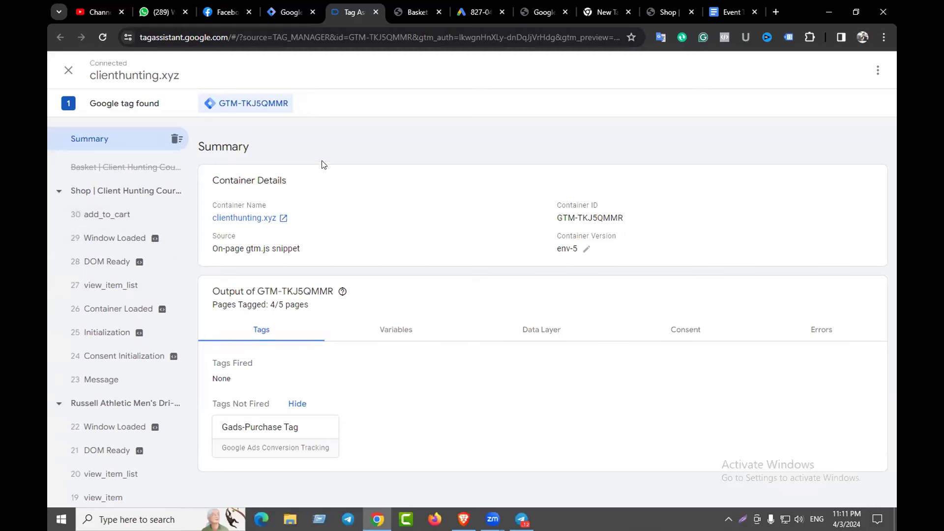
# - Proceed from the basket to checkout and check the checkout page's events in Tag Assistant
pyautogui.click(413, 12)
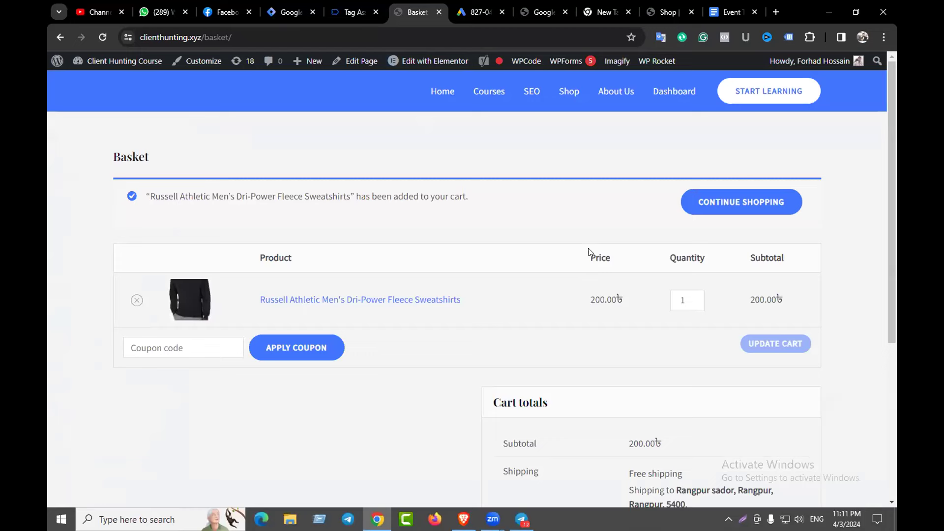
pyautogui.scroll(-5, 589, 252)
pyautogui.click(655, 347)
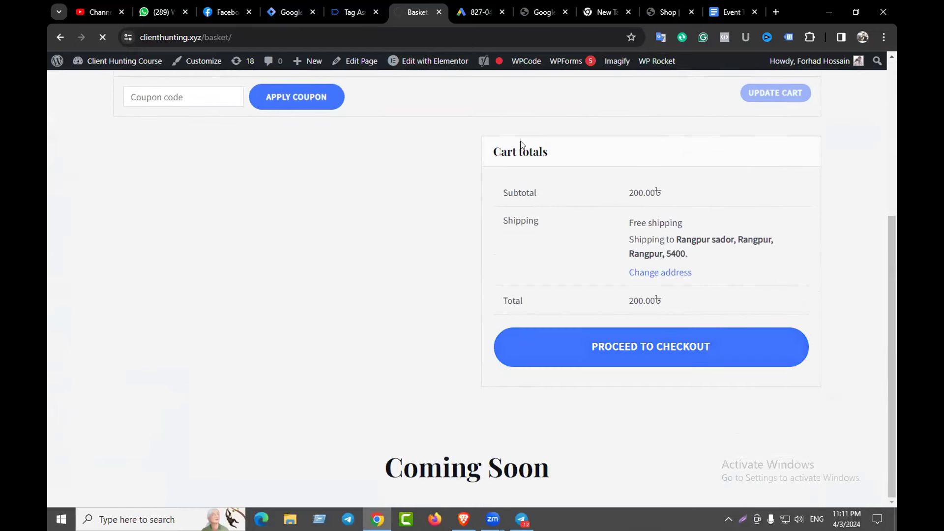
pyautogui.click(359, 12)
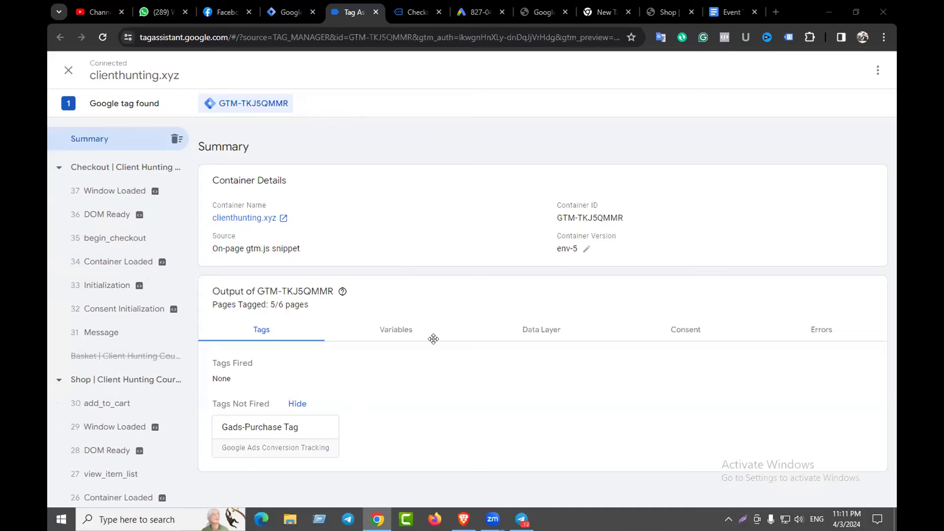
# - Place the cash-on-delivery test order with the prefilled billing details and check the order confirmation text
pyautogui.click(416, 13)
pyautogui.scroll(-3, 449, 213)
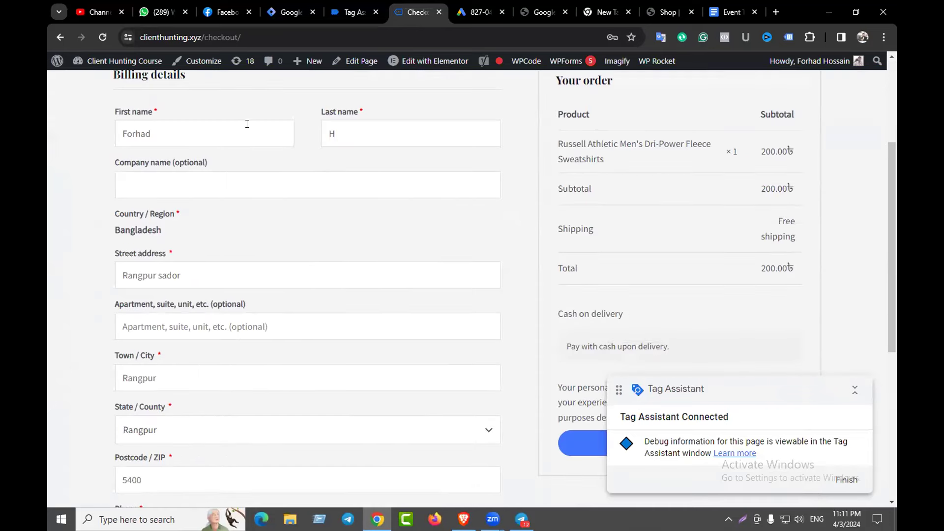
pyautogui.scroll(-5, 277, 263)
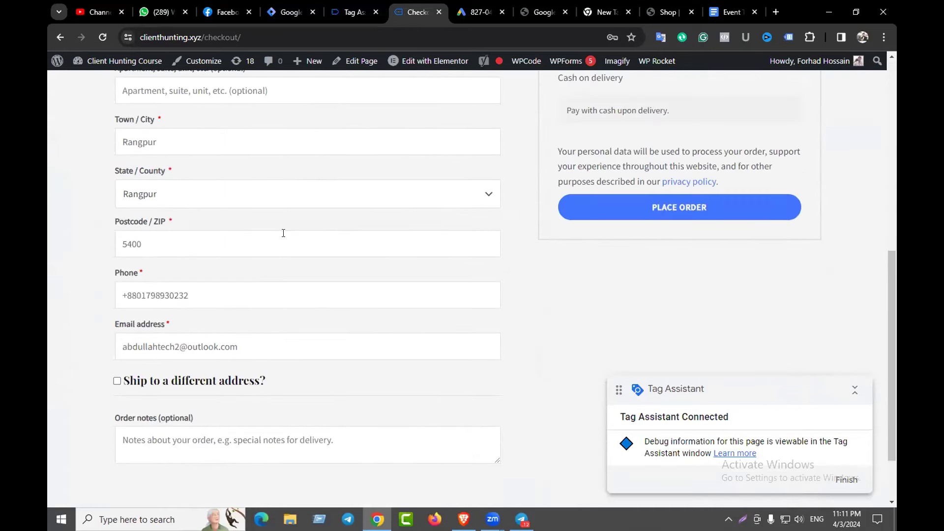
pyautogui.scroll(-2, 284, 233)
pyautogui.click(659, 131)
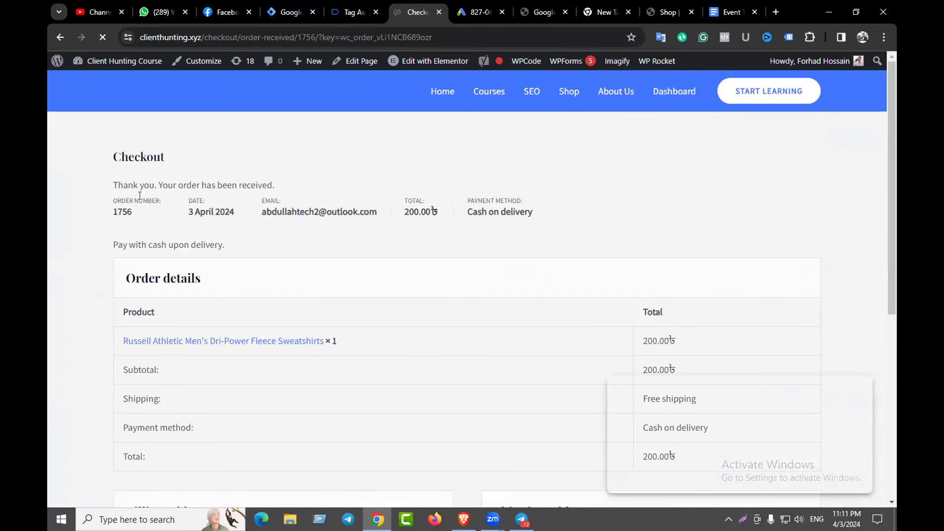
pyautogui.moveTo(112, 185); pyautogui.dragTo(283, 184)
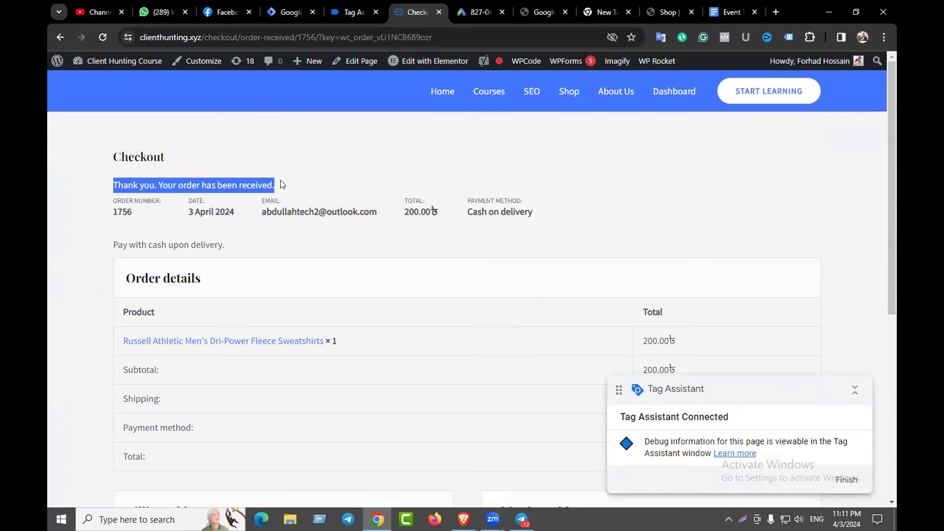
pyautogui.click(306, 175)
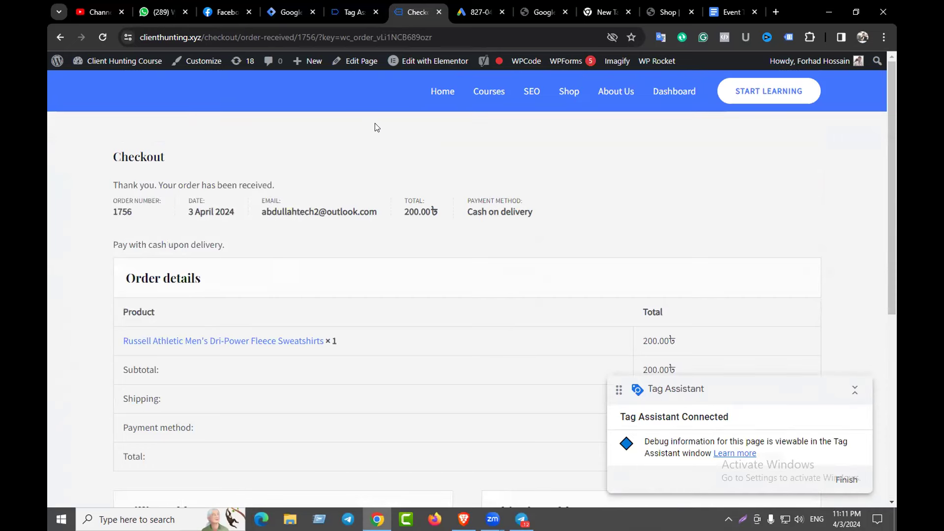
# - Examine the purchase event of the order confirmation page and its fired tags in Tag Assistant
pyautogui.click(350, 8)
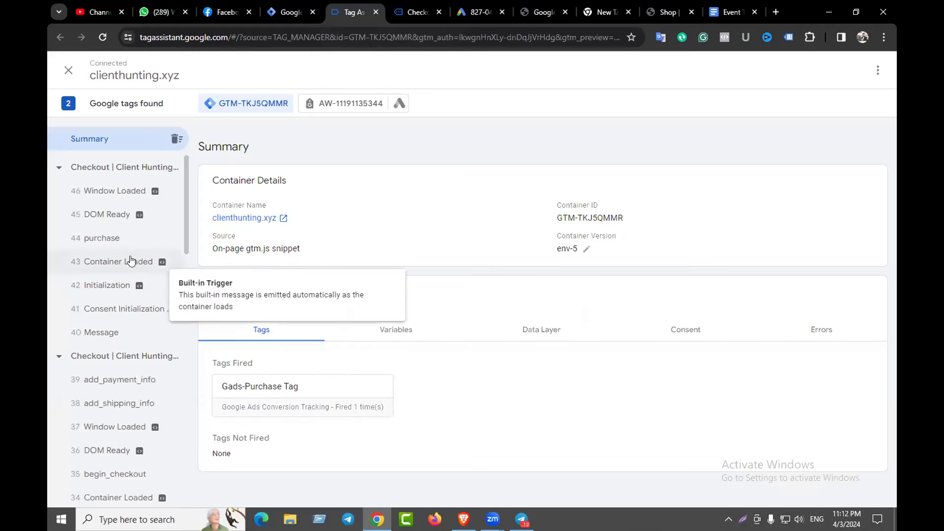
pyautogui.click(100, 238)
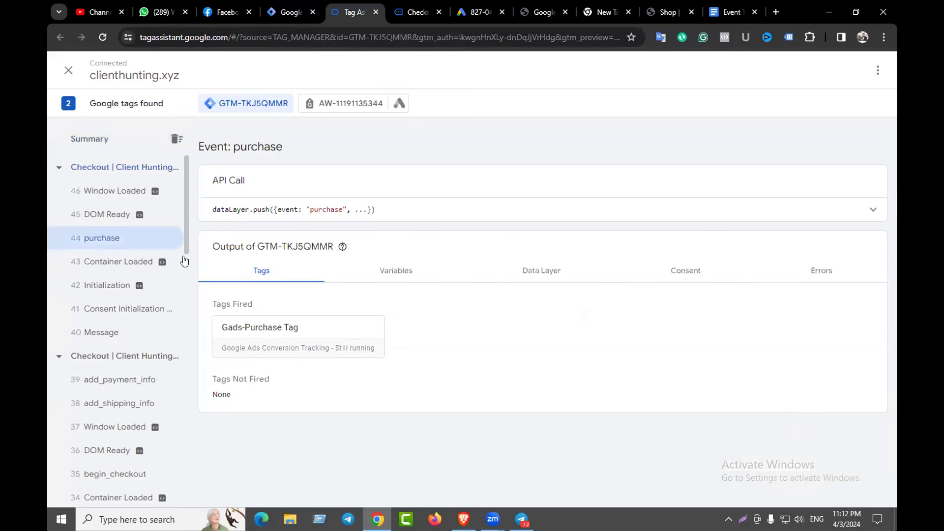
pyautogui.moveTo(310, 209); pyautogui.dragTo(332, 207)
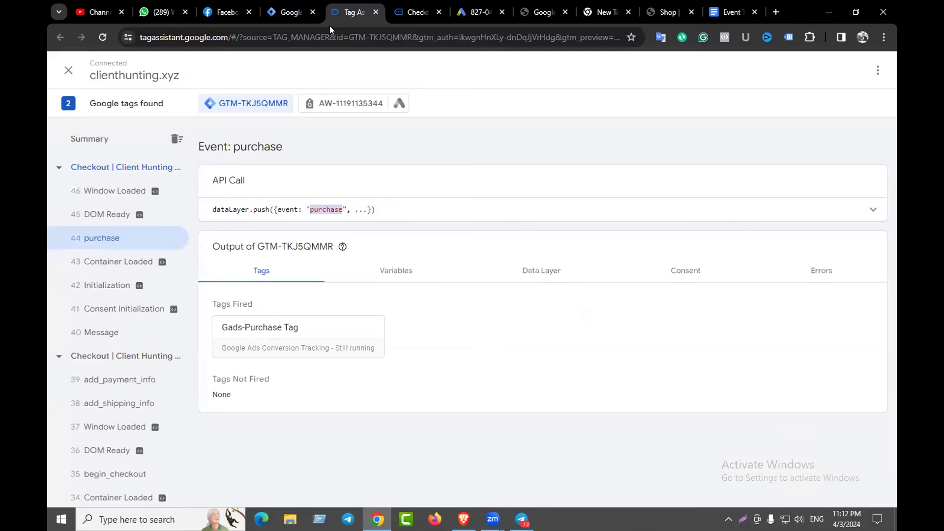
# - Switch to Tag Manager and create a new Google Ads tag of type Conversion Linker
pyautogui.click(293, 12)
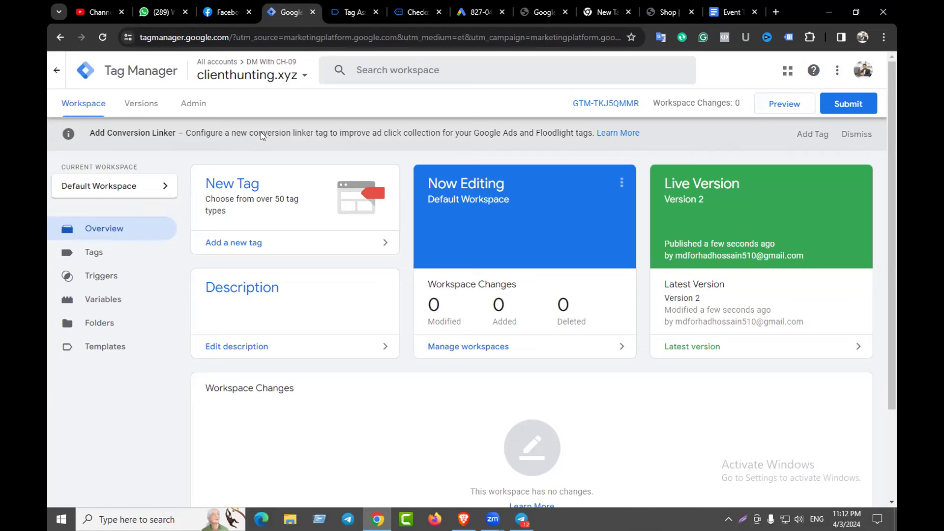
pyautogui.click(100, 253)
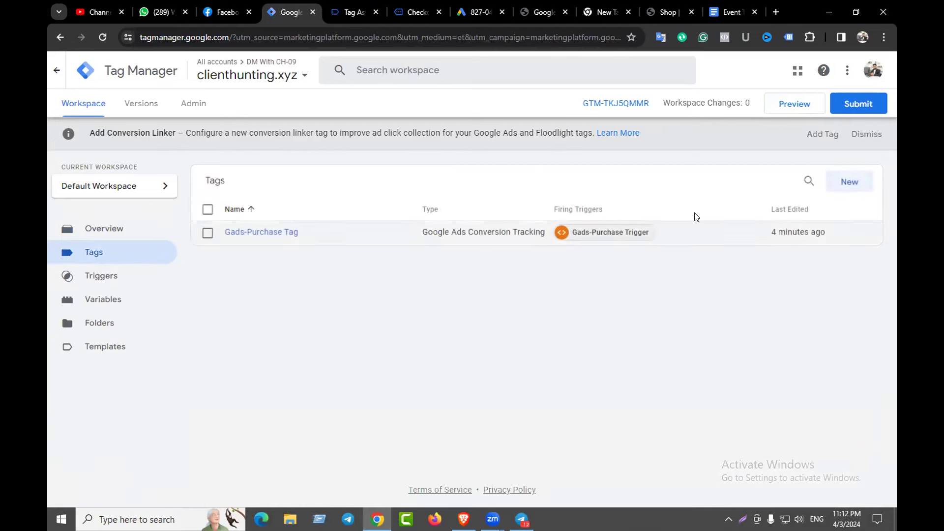
pyautogui.click(839, 183)
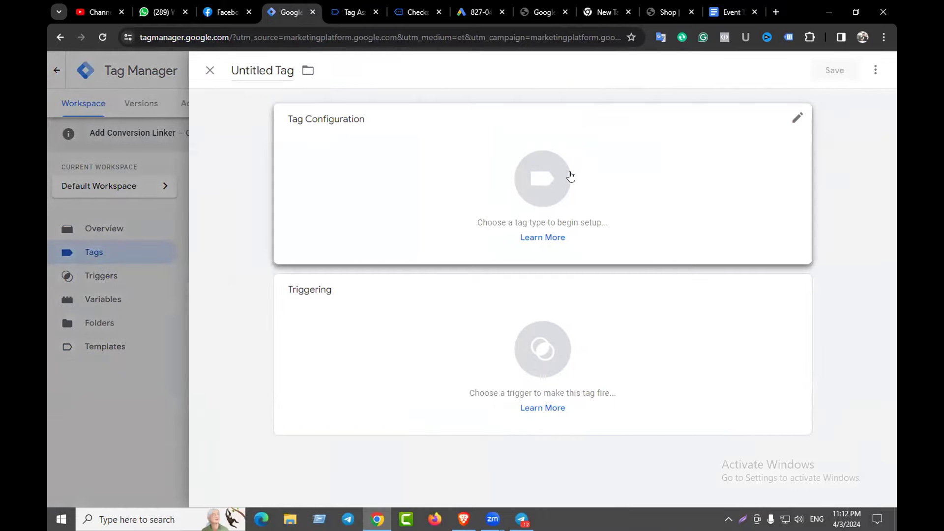
pyautogui.click(557, 174)
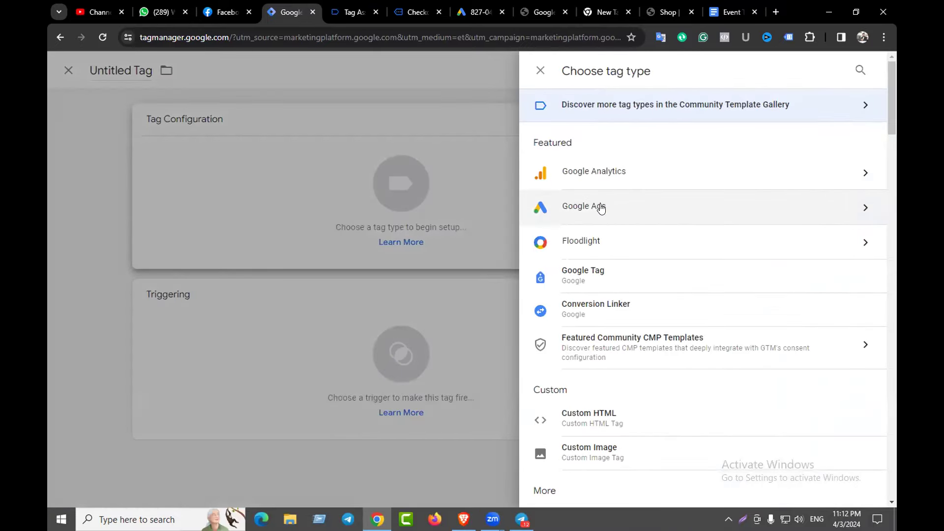
pyautogui.click(601, 208)
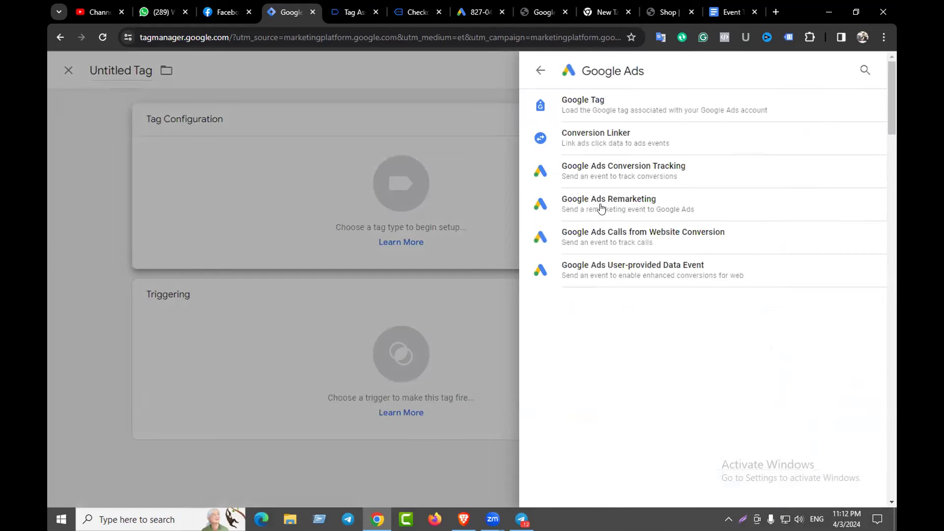
pyautogui.click(598, 140)
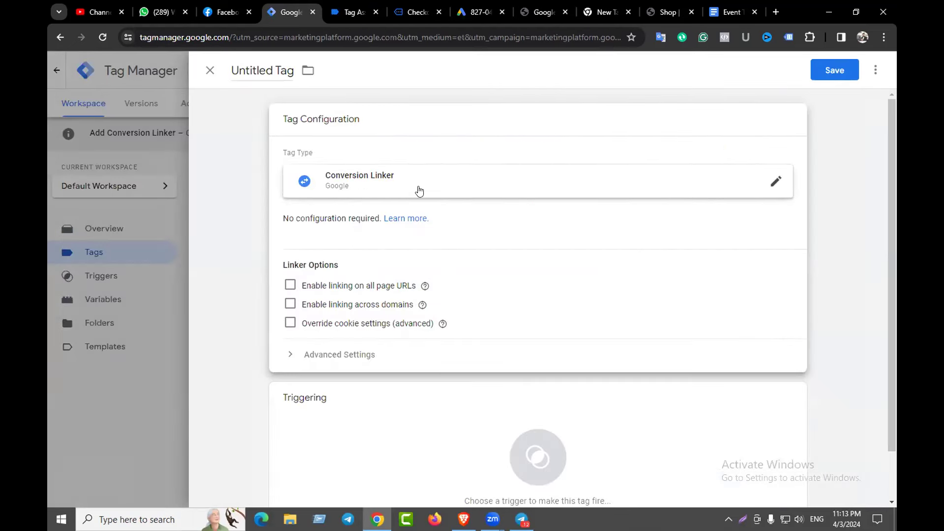
# - Set the Conversion Linker tag to fire on the All Pages trigger
pyautogui.scroll(-1, 419, 191)
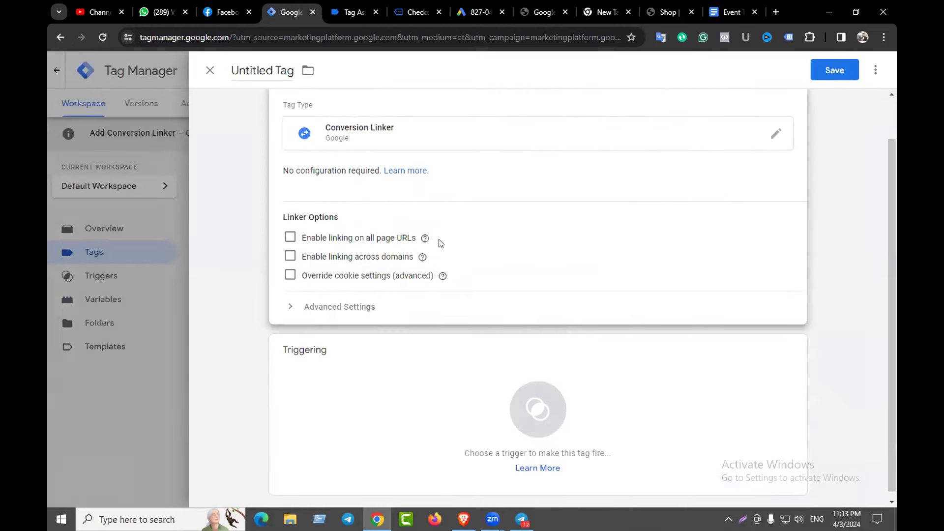
pyautogui.click(459, 358)
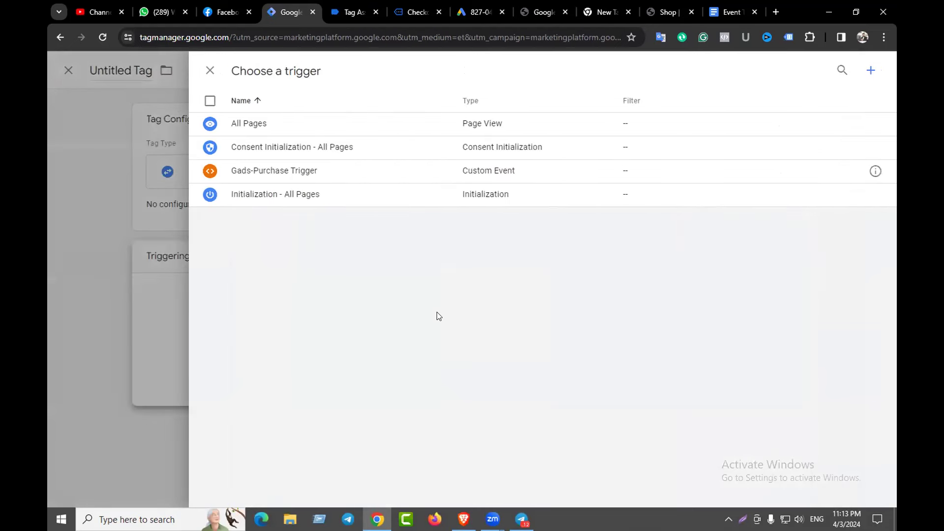
pyautogui.click(294, 127)
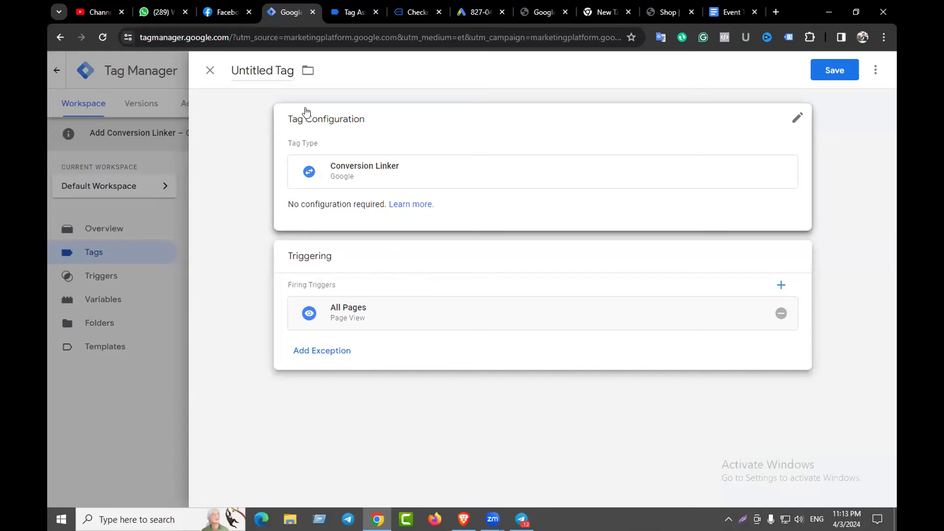
# - Name the tag "Gads-Conversion Linker Tag" and save it
pyautogui.doubleClick(271, 71)
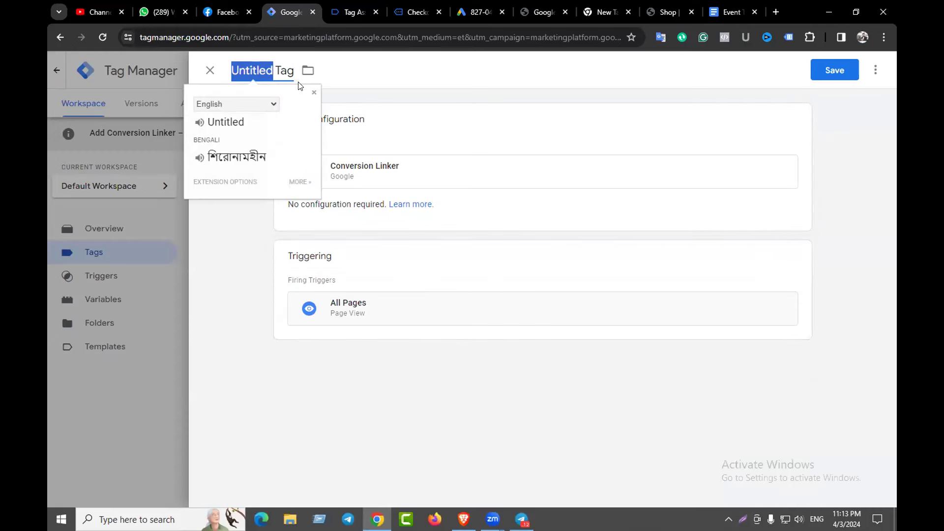
pyautogui.press('BackSpace')
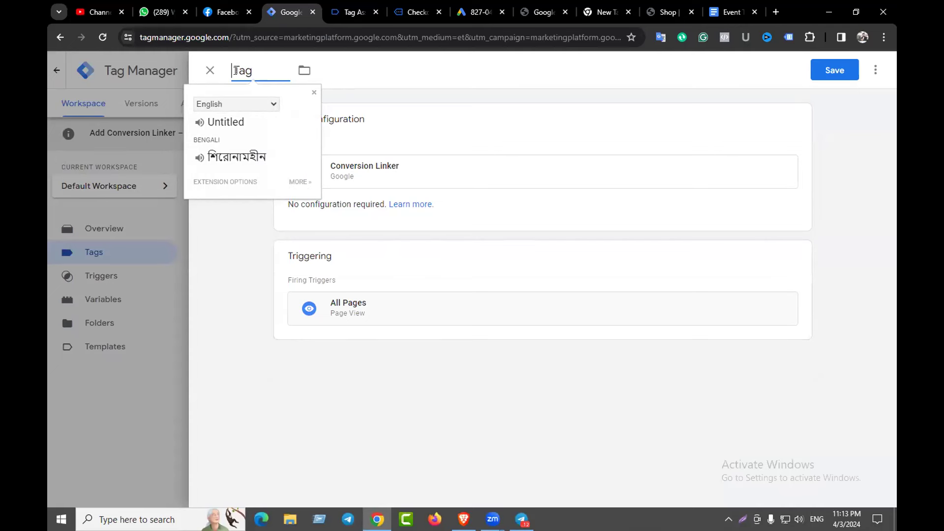
pyautogui.click(408, 90)
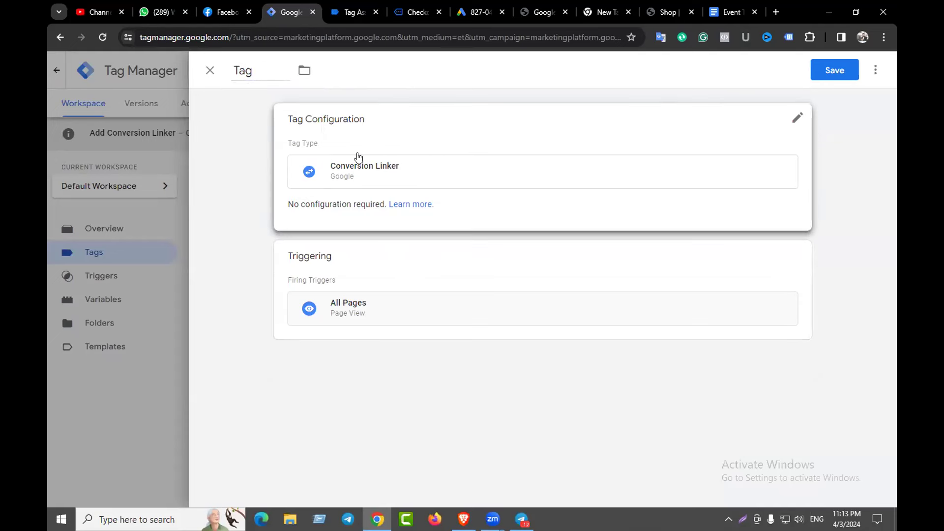
pyautogui.click(234, 72)
pyautogui.write('Gads-')
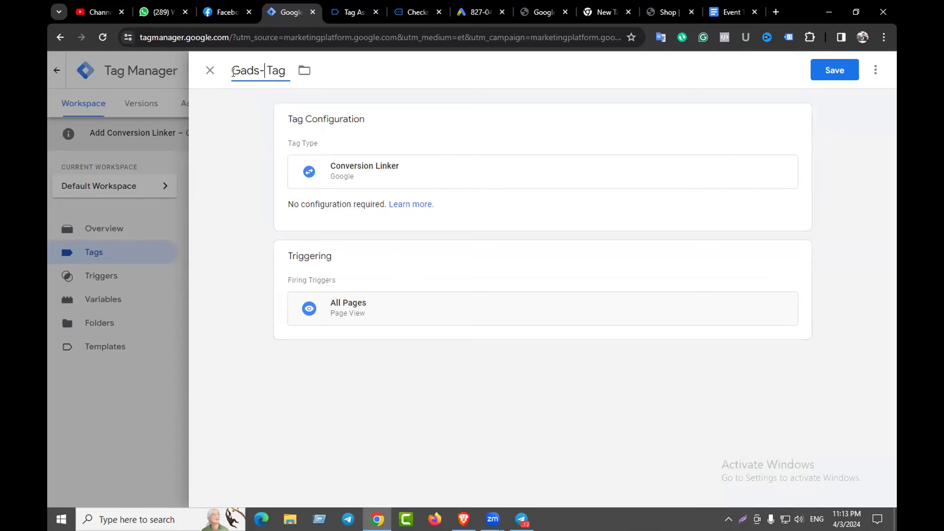
pyautogui.write('Conversio')
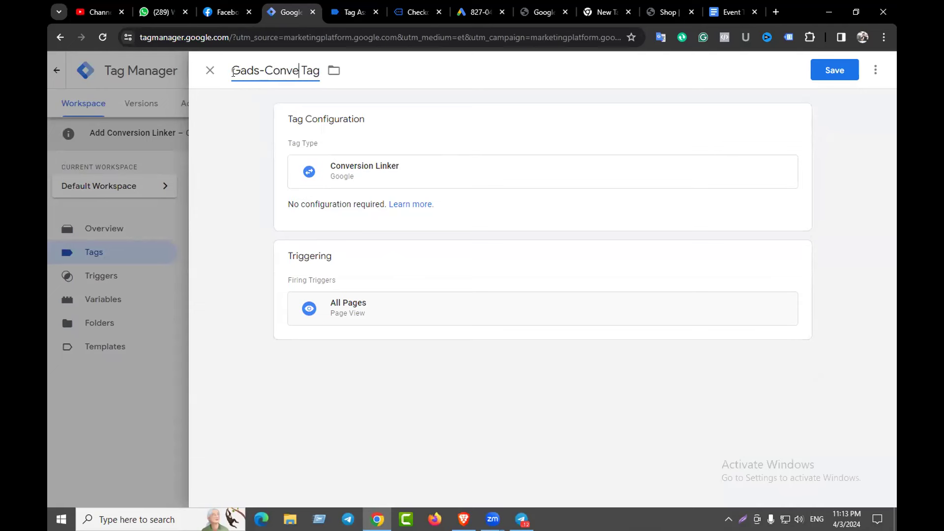
pyautogui.write('n ')
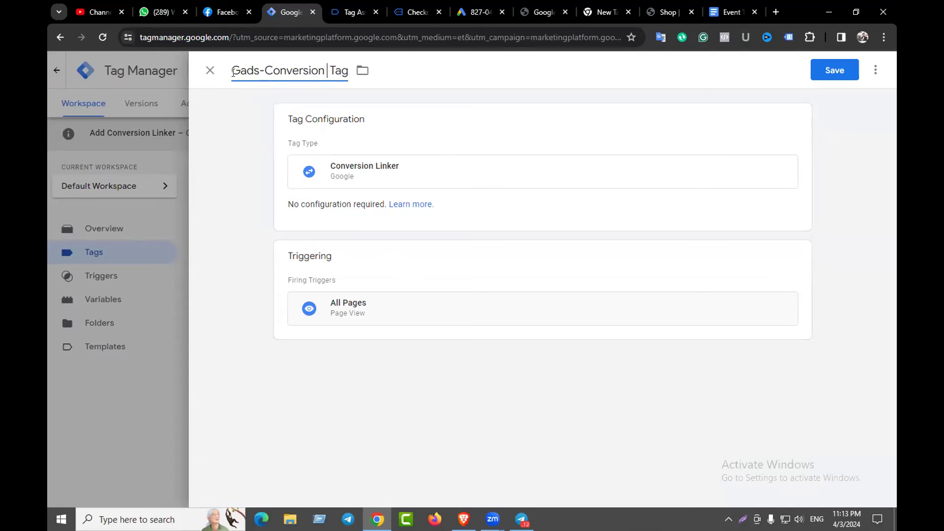
pyautogui.write('Linker')
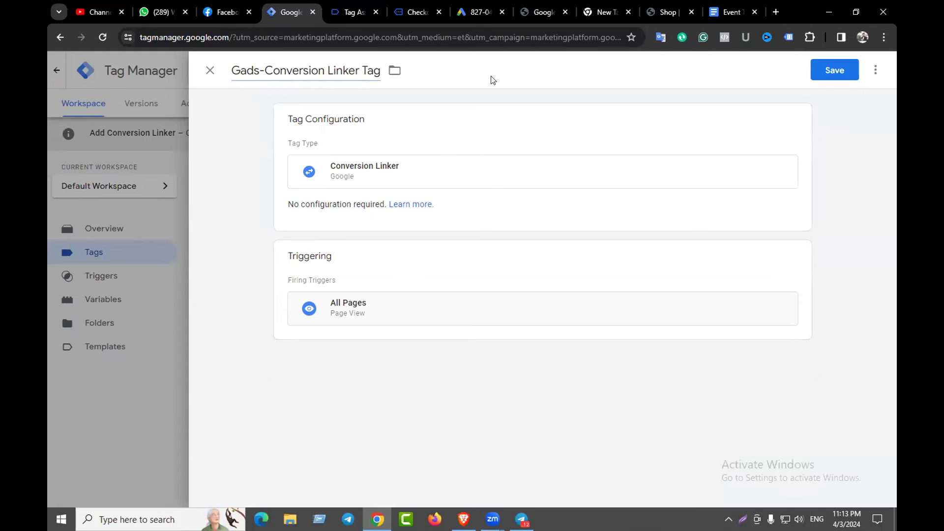
pyautogui.click(835, 70)
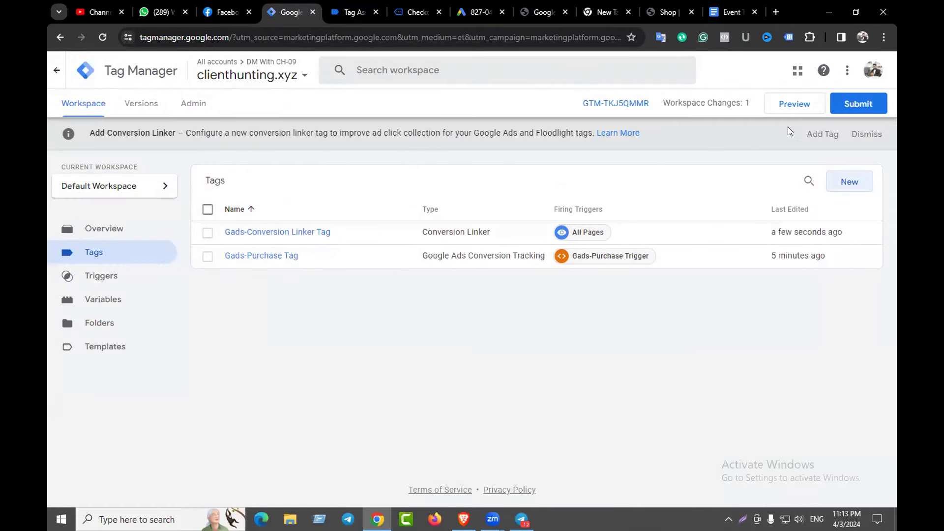
# - Publish the workspace changes without a version name or description and return to the workspace overview
pyautogui.click(856, 106)
pyautogui.click(859, 70)
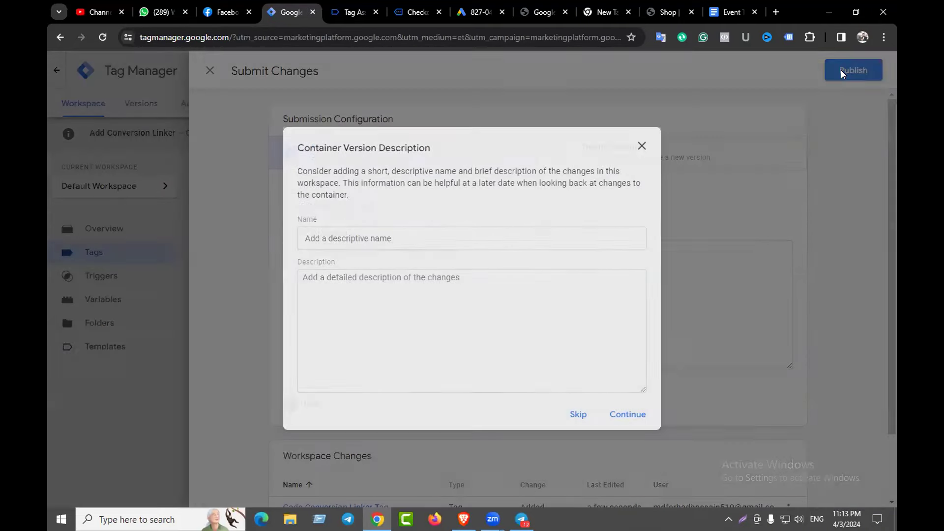
pyautogui.click(632, 414)
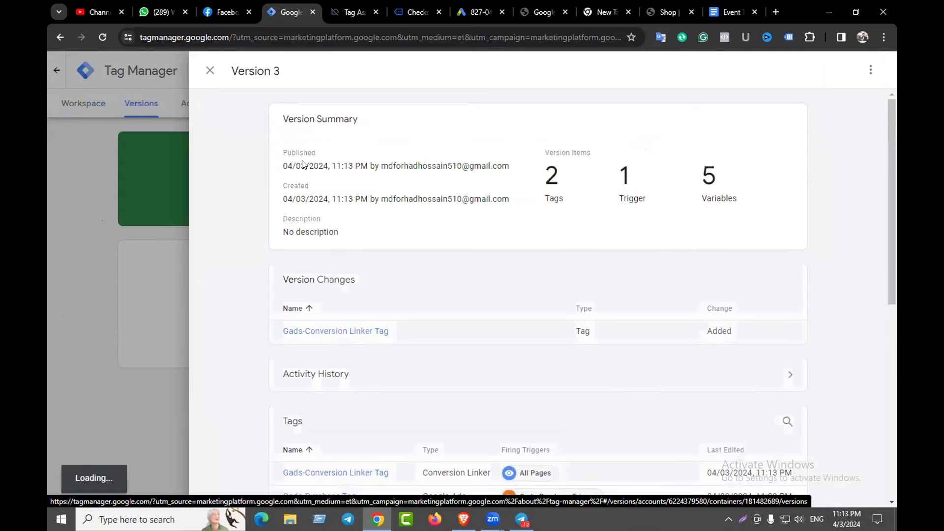
pyautogui.click(210, 70)
pyautogui.click(85, 103)
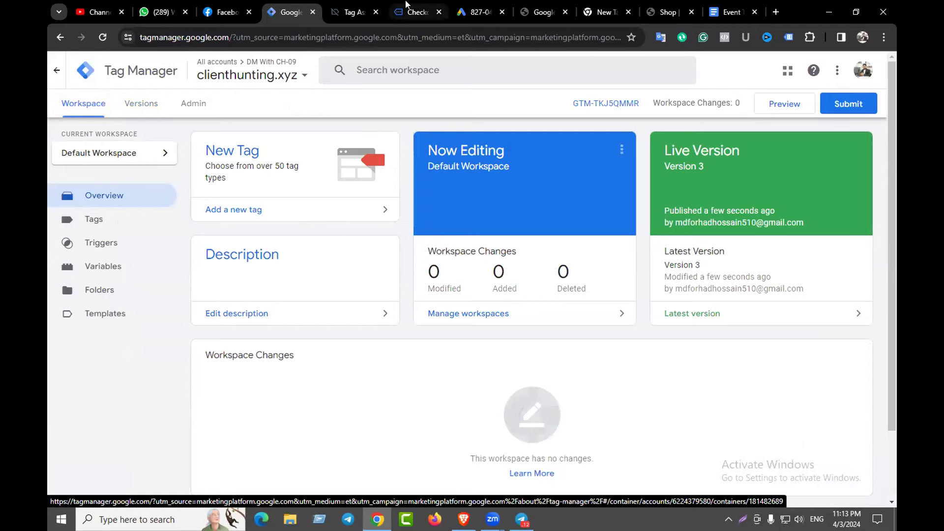
pyautogui.click(425, 11)
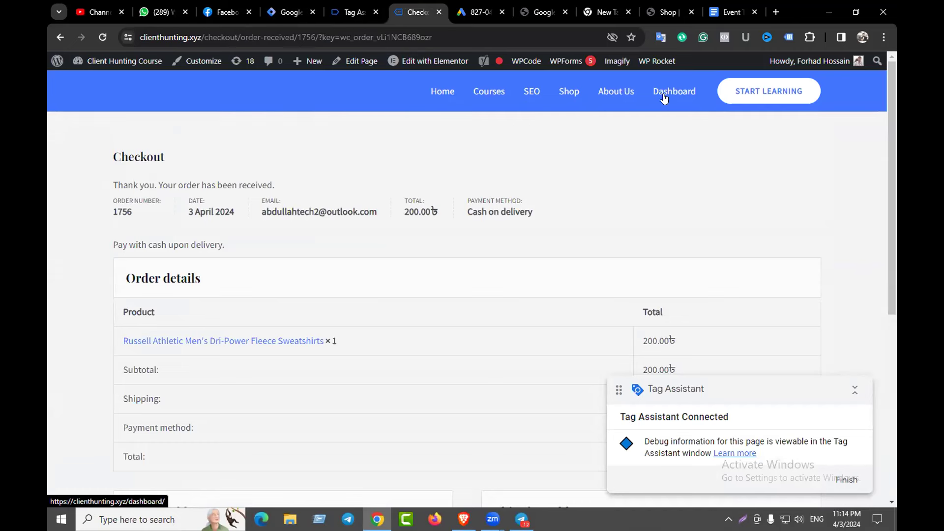
pyautogui.click(350, 11)
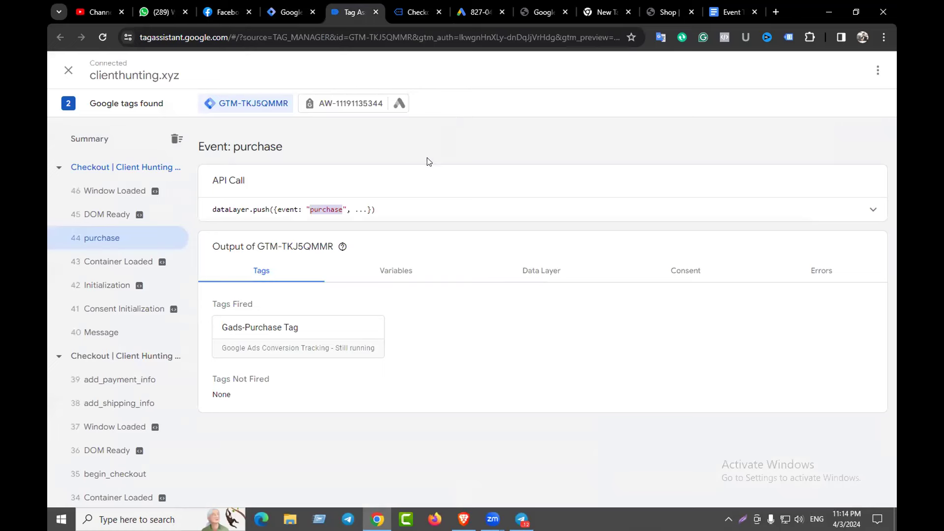
pyautogui.click(101, 38)
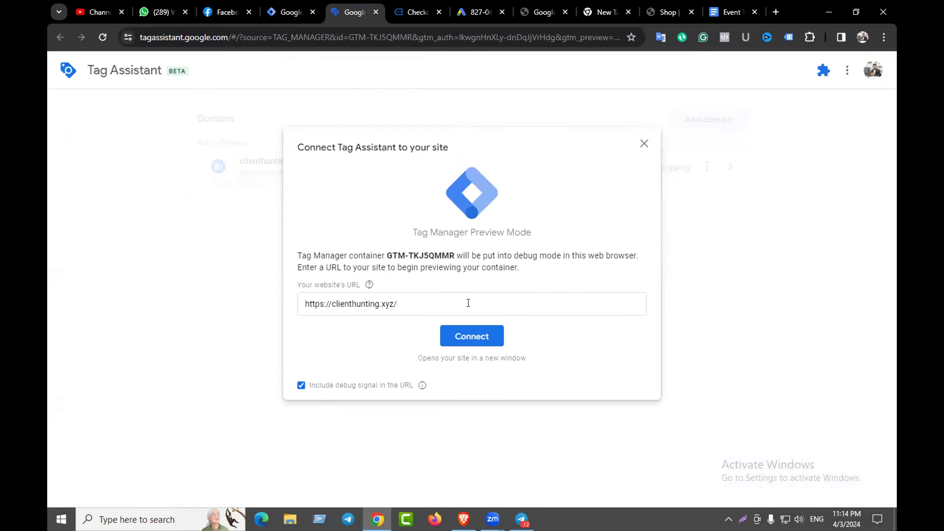
pyautogui.click(469, 336)
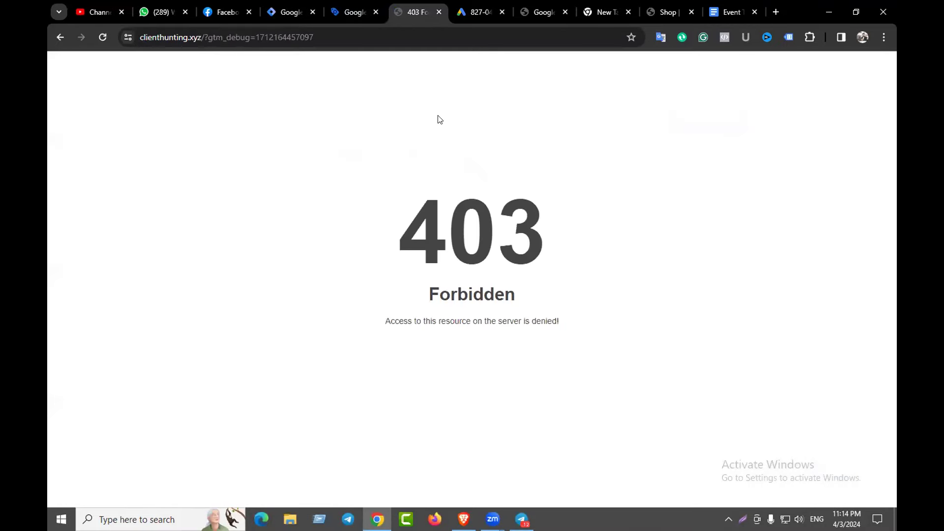
pyautogui.click(439, 13)
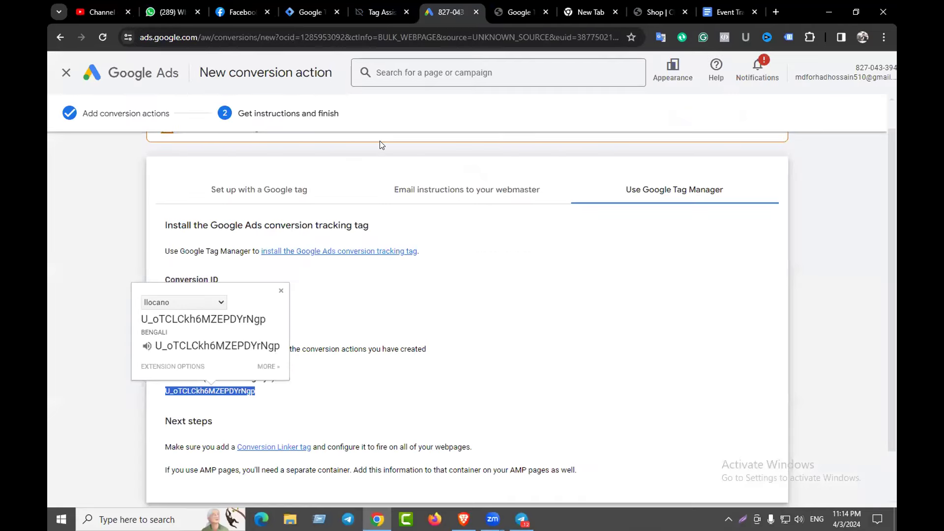
pyautogui.click(374, 186)
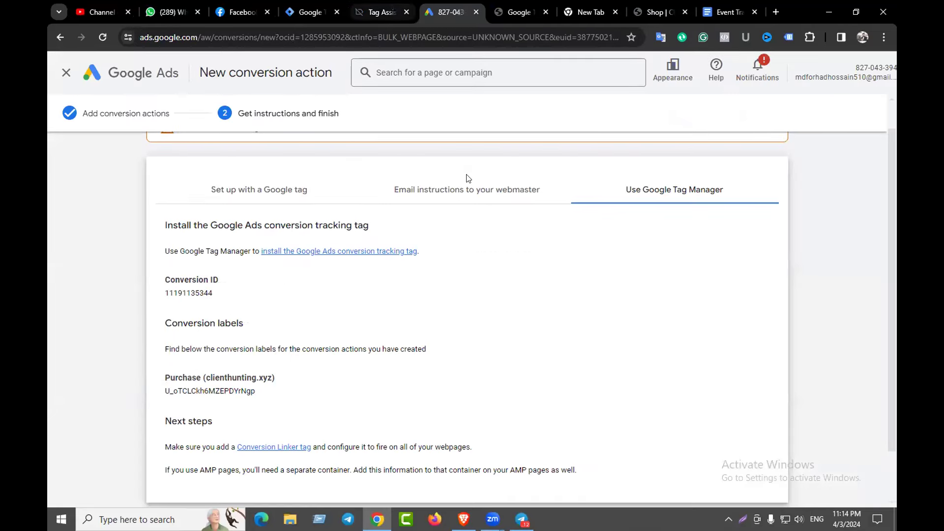
pyautogui.click(382, 12)
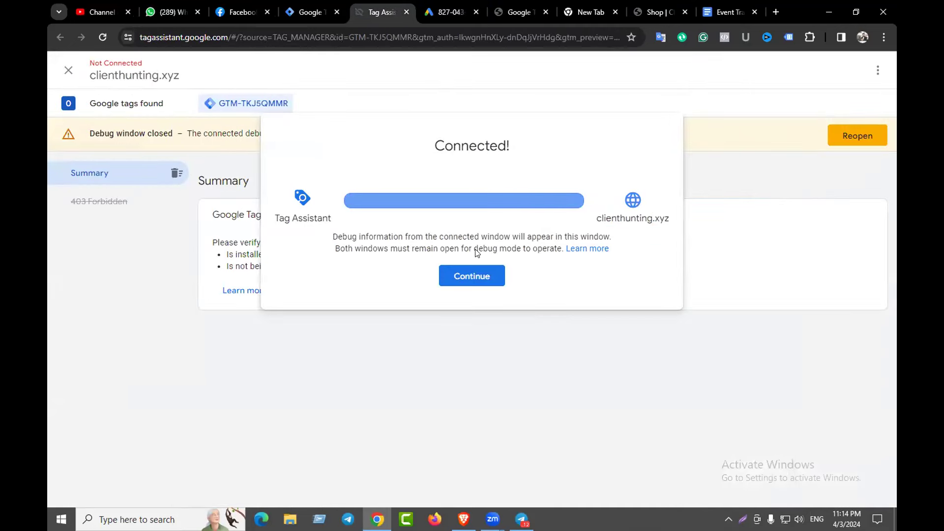
pyautogui.click(465, 275)
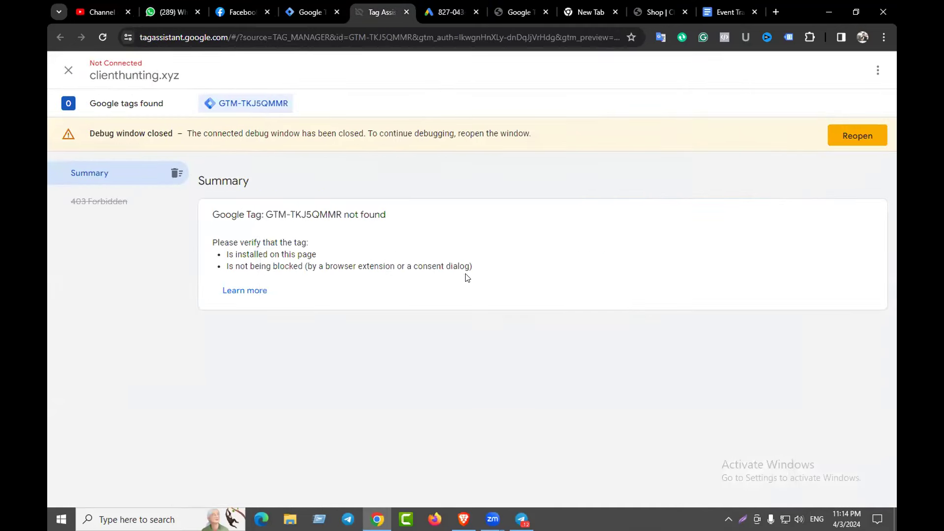
# - Review the container's tags and firing triggers in Tag Manager, and revisit the Google Ads conversion setup instructions
pyautogui.click(317, 11)
pyautogui.click(381, 11)
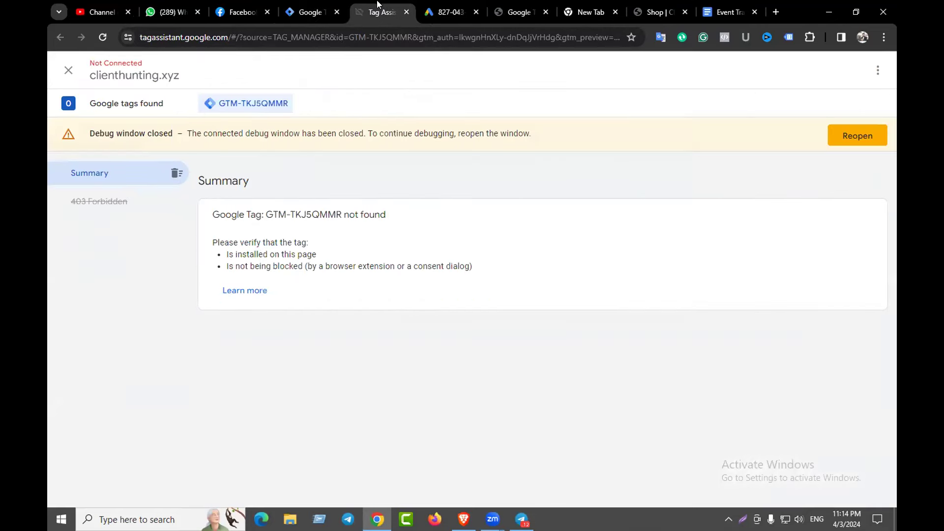
pyautogui.click(307, 10)
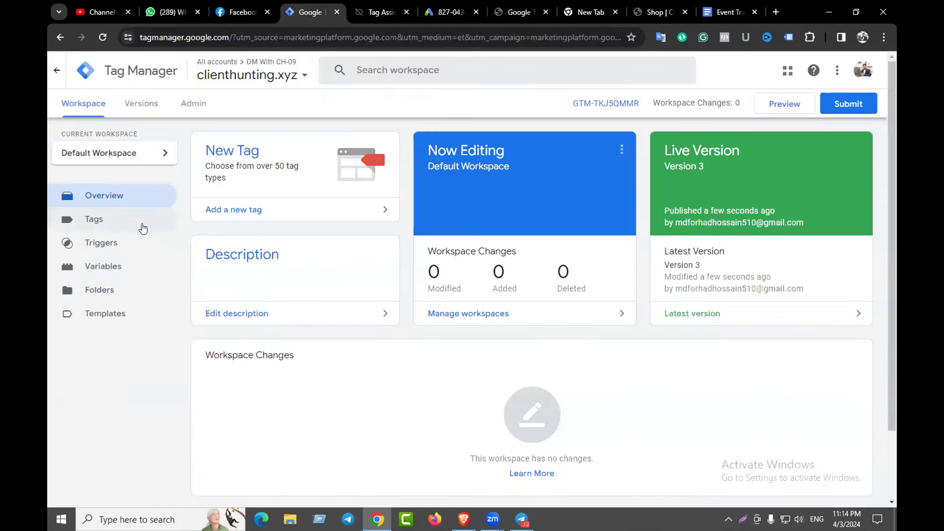
pyautogui.click(93, 226)
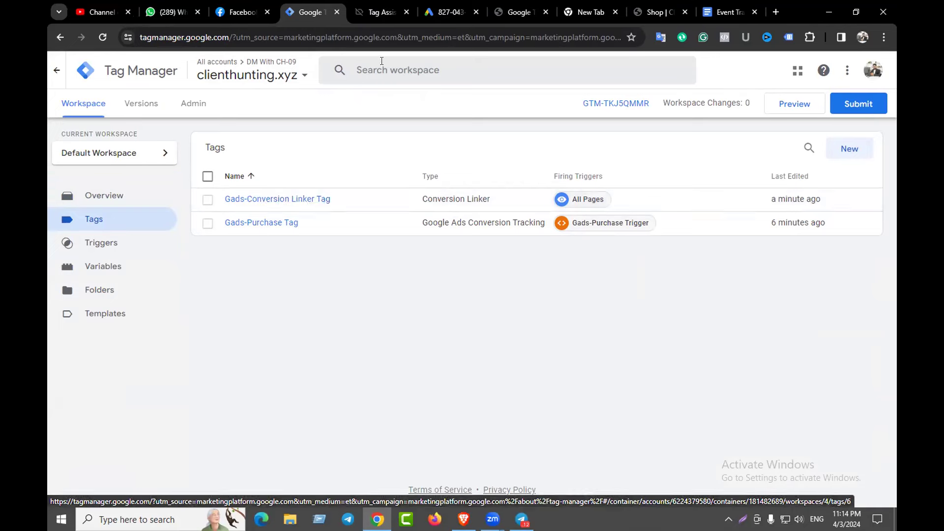
pyautogui.click(445, 11)
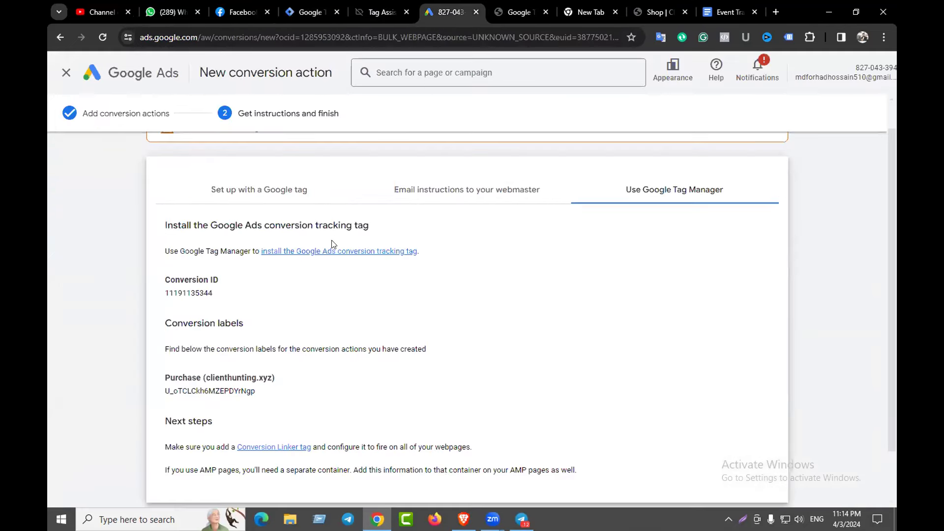
# - Switch to Tag Manager and open the configuration of the Gads-Purchase Tag for editing
pyautogui.scroll(-2, 333, 245)
pyautogui.click(311, 12)
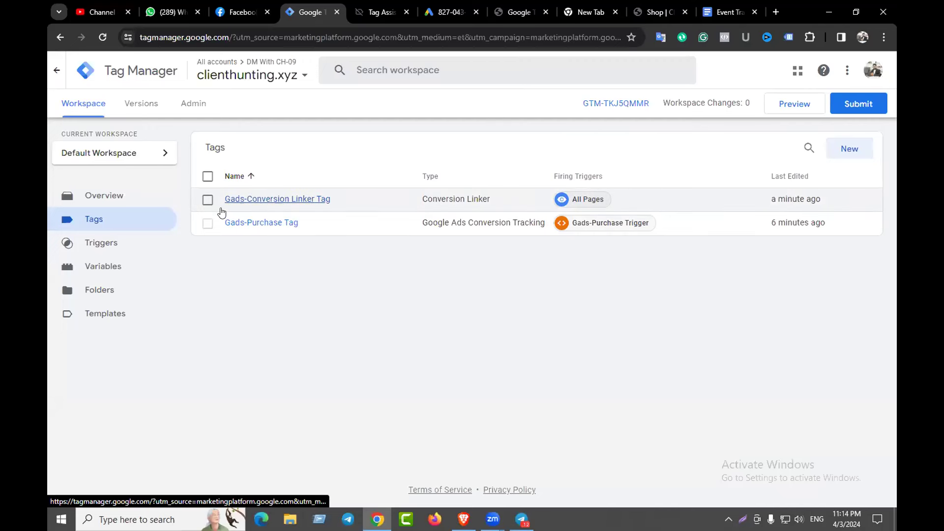
pyautogui.click(272, 223)
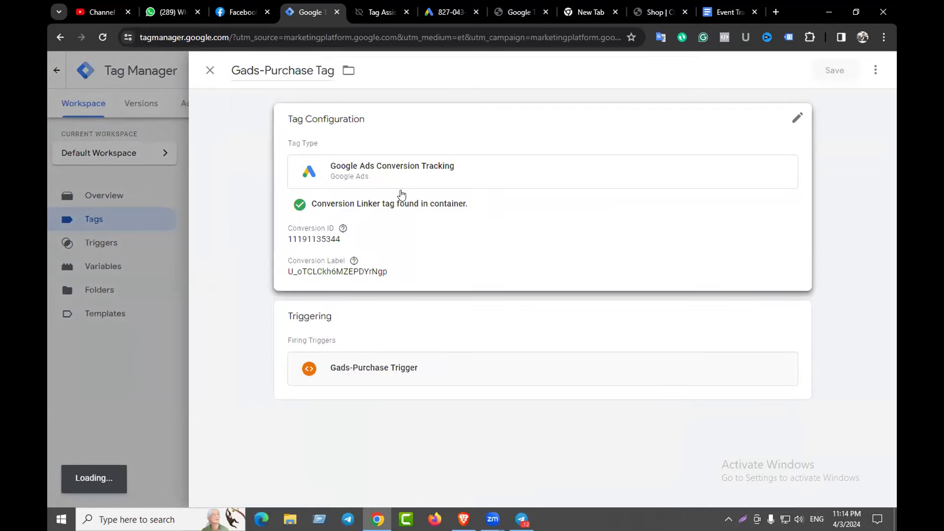
pyautogui.click(394, 234)
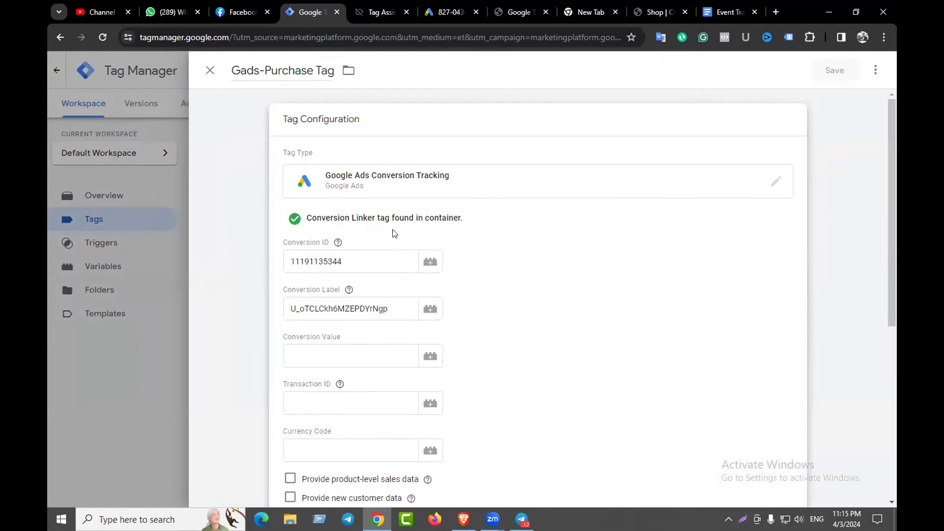
# - Examine the Conversion Value, Transaction ID and Currency Code fields of the Gads-Purchase Tag
pyautogui.scroll(-1, 460, 246)
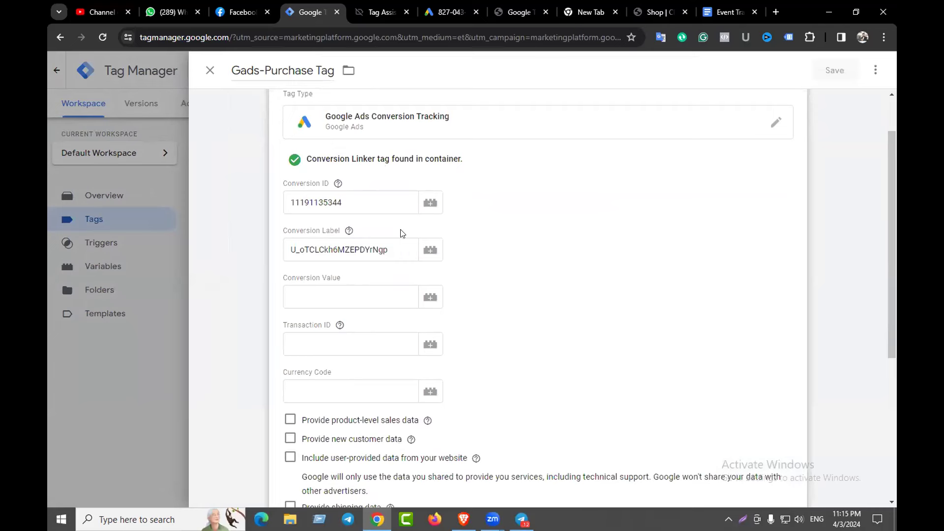
pyautogui.scroll(-1, 401, 233)
pyautogui.click(317, 237)
pyautogui.click(338, 277)
pyautogui.click(320, 326)
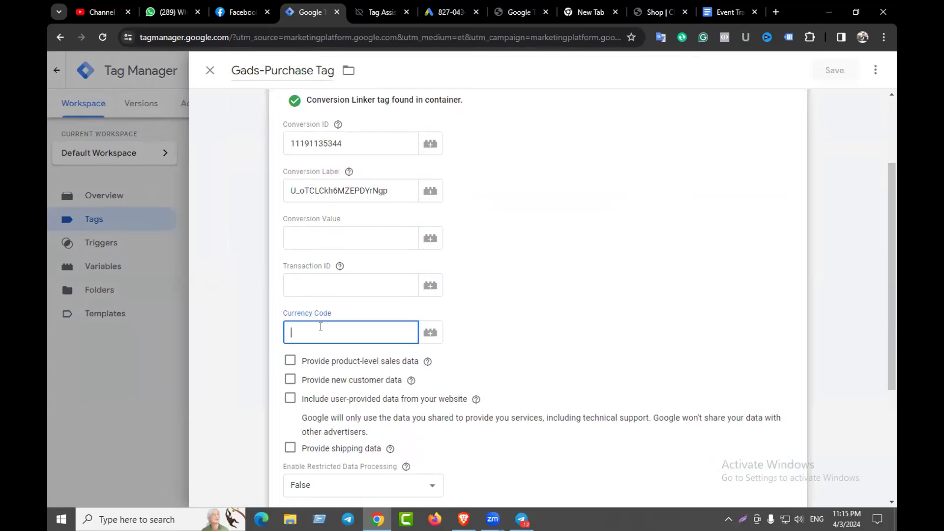
pyautogui.click(312, 240)
pyautogui.click(347, 284)
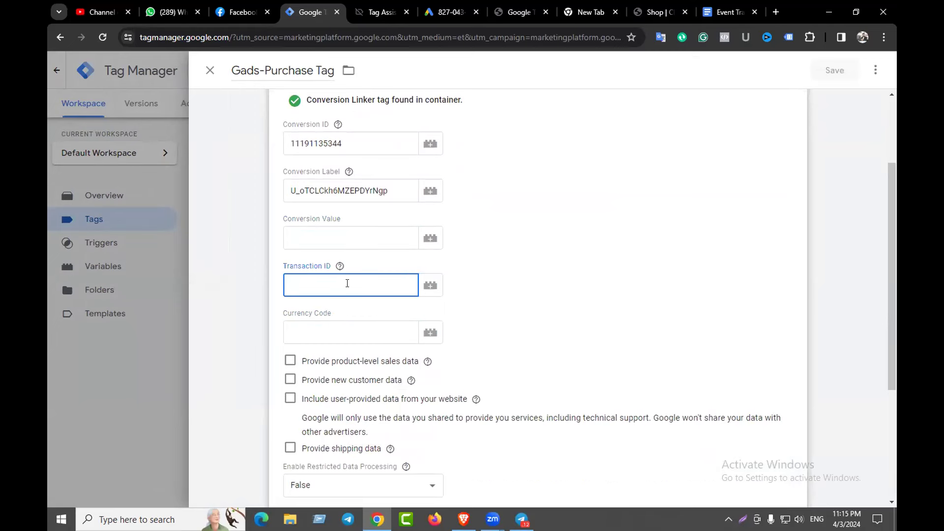
pyautogui.click(314, 331)
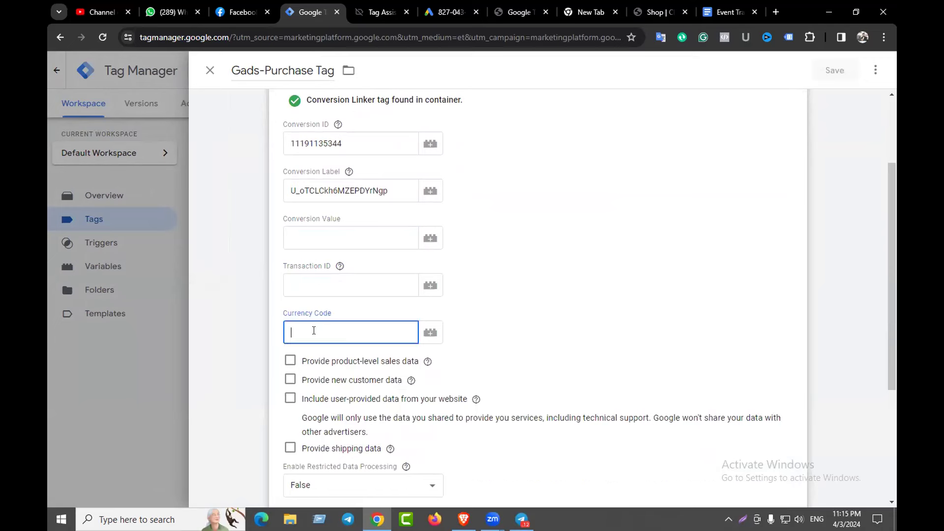
pyautogui.click(317, 240)
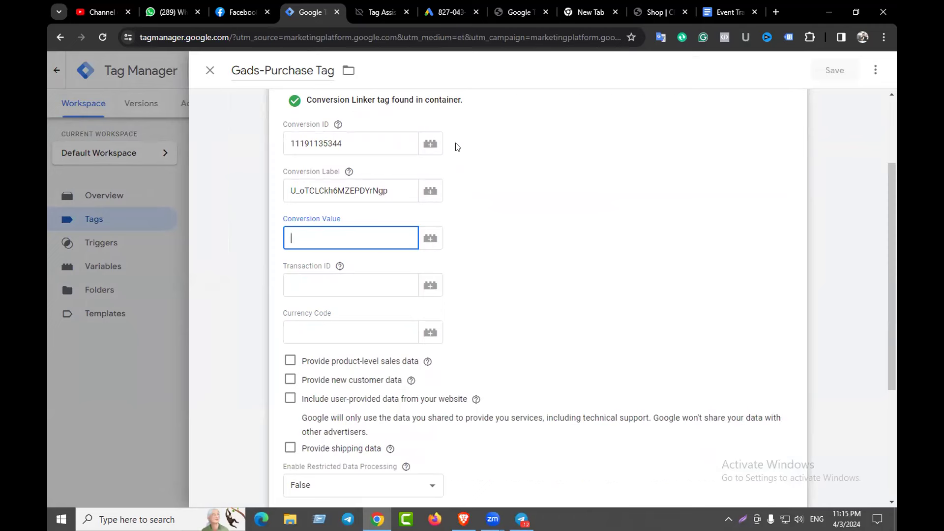
# - Finish the new conversion action setup in Google Ads and check the Purchase action's conversion count and value in the summary
pyautogui.click(451, 13)
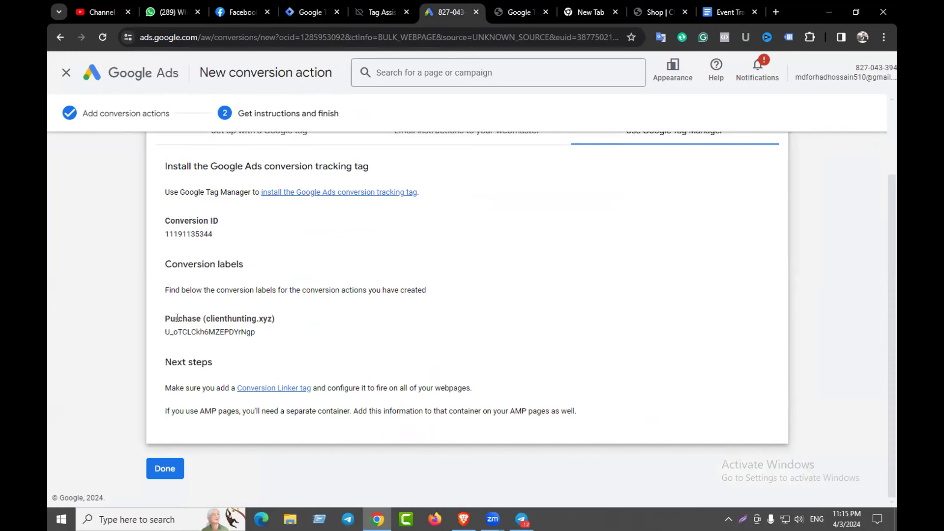
pyautogui.click(170, 460)
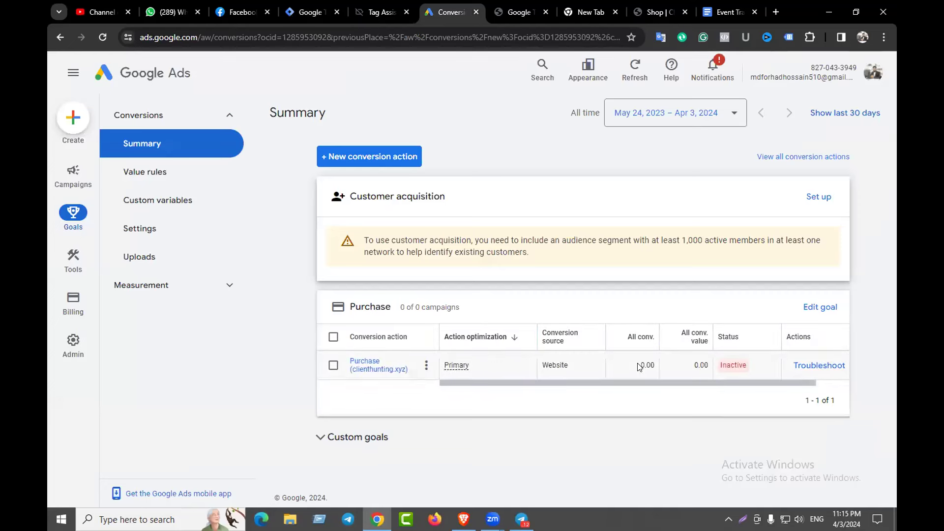
pyautogui.moveTo(639, 366); pyautogui.dragTo(704, 363)
pyautogui.moveTo(640, 364); pyautogui.dragTo(653, 364)
pyautogui.click(641, 361)
pyautogui.moveTo(694, 365); pyautogui.dragTo(709, 367)
pyautogui.moveTo(693, 368); pyautogui.dragTo(705, 364)
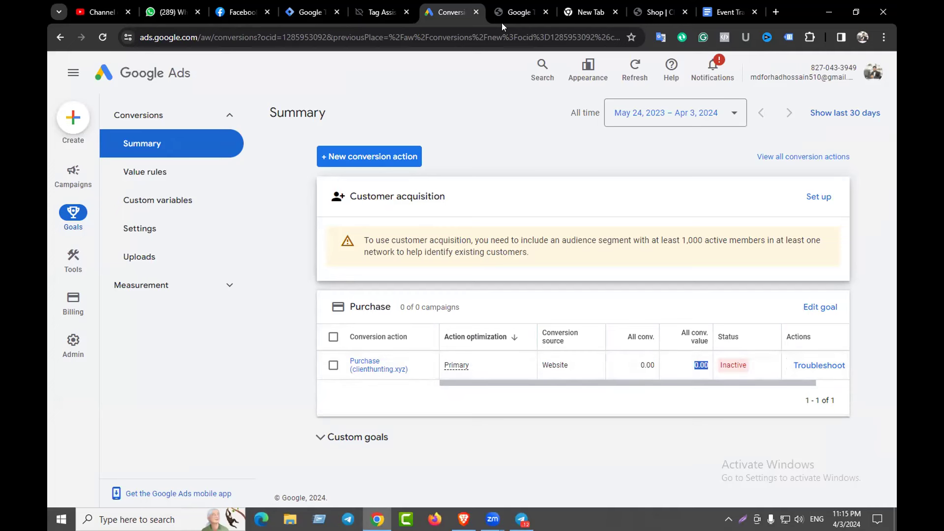
# - Return to the Gads-Purchase Tag in Tag Manager and review which optional value, transaction and currency fields it offers
pyautogui.click(513, 6)
pyautogui.click(310, 11)
pyautogui.click(329, 238)
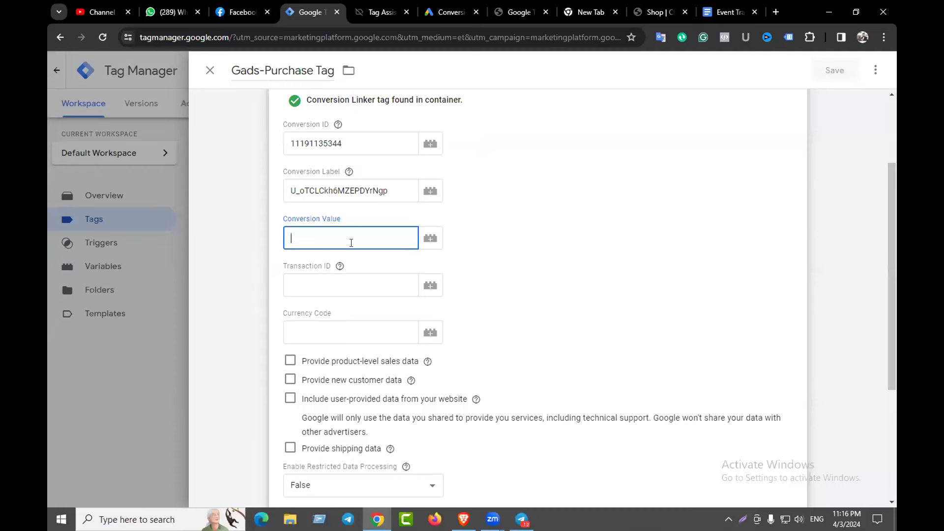
pyautogui.click(345, 283)
pyautogui.click(320, 329)
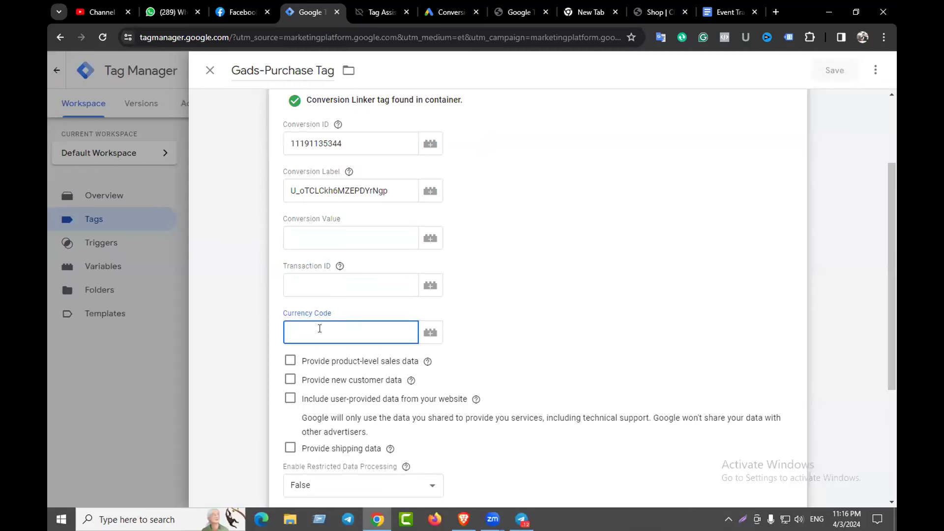
pyautogui.click(325, 237)
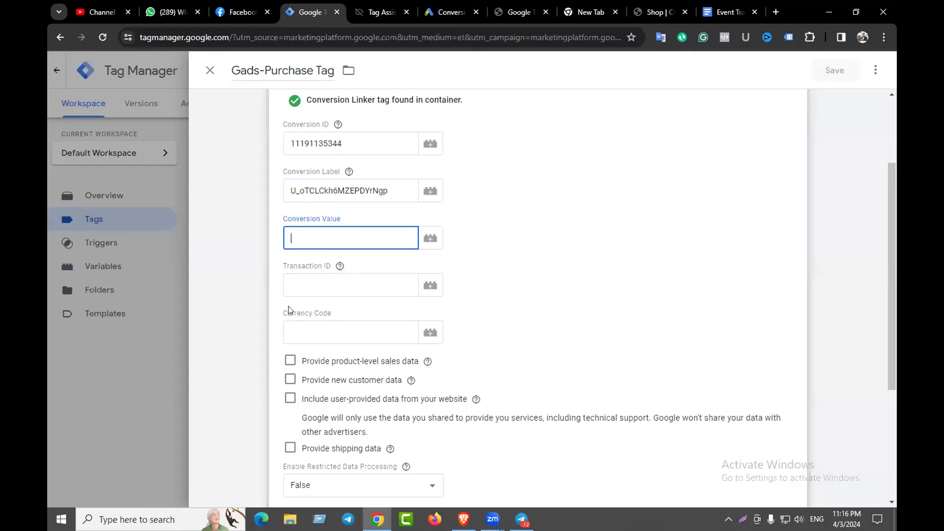
pyautogui.click(315, 325)
pyautogui.click(488, 241)
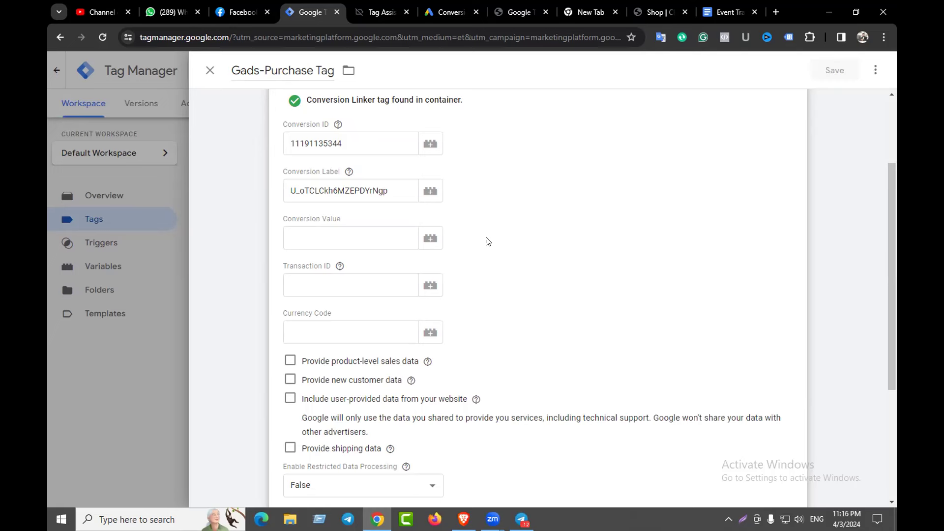
pyautogui.click(356, 236)
# - Compare the Google Ads conversions summary with the purchase tag's Conversion Value, Transaction ID and Currency Code fields
pyautogui.click(445, 12)
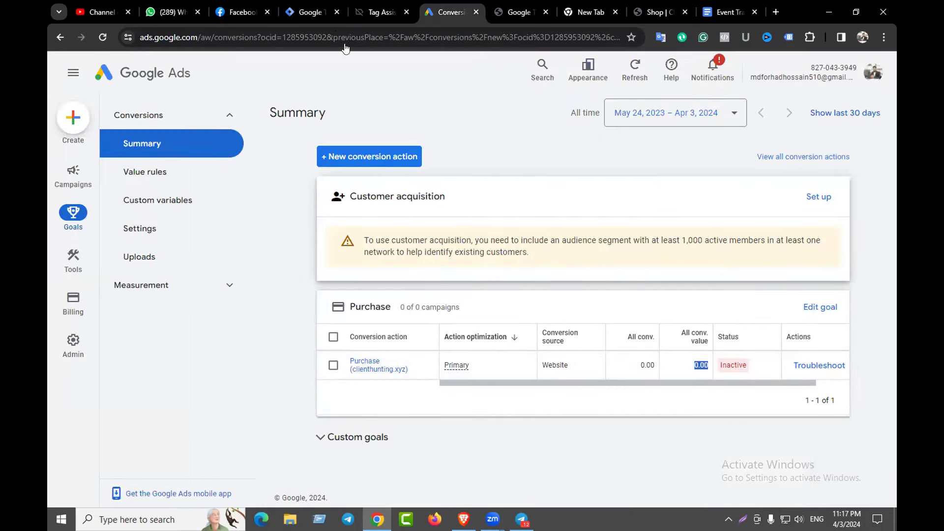
pyautogui.hotkey('ctrl', 'shift', 'Tab')
pyautogui.hotkey('ctrl', 'shift', 'Tab')
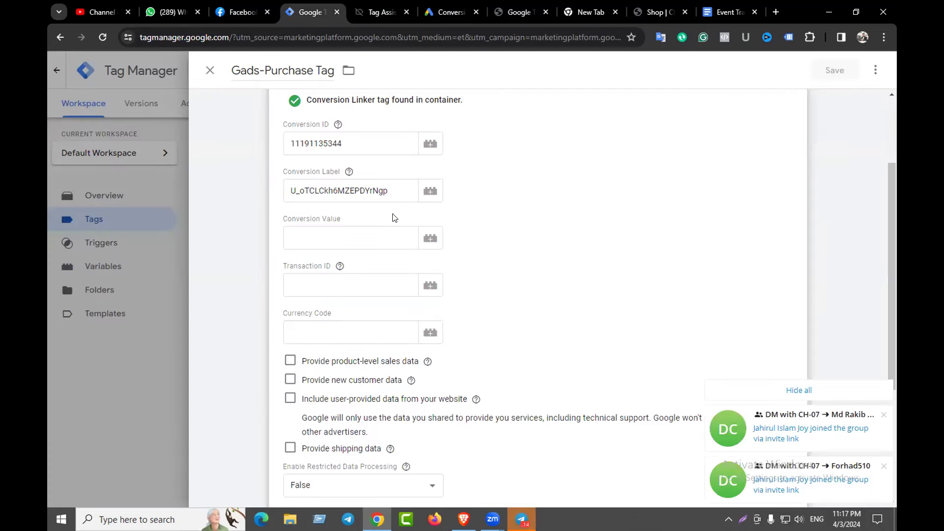
pyautogui.click(325, 241)
pyautogui.click(327, 281)
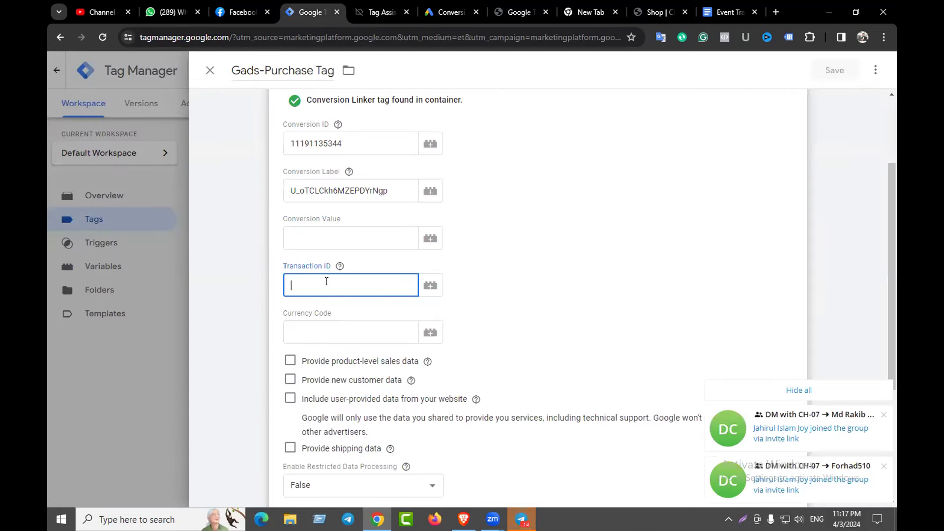
pyautogui.click(331, 332)
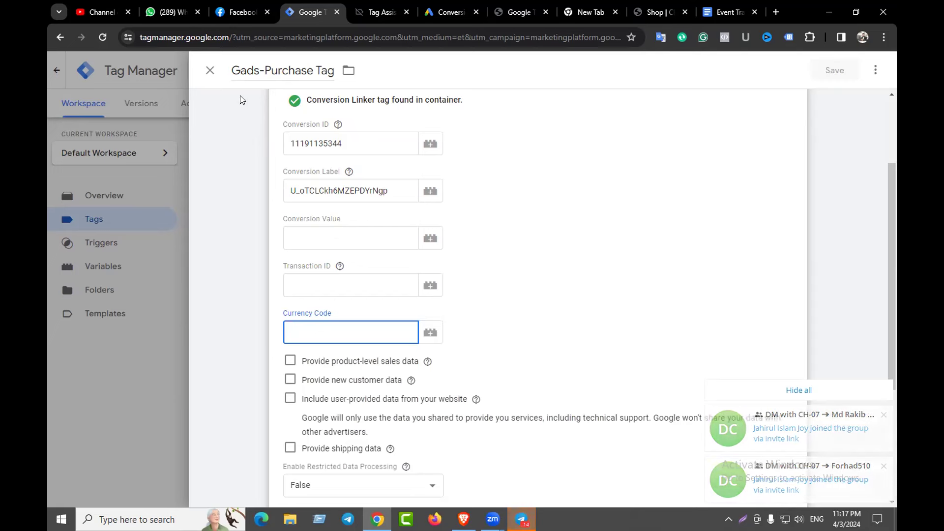
# - Close the Gads-Purchase Tag and start a new user-defined variable of the Data Layer Variable type
pyautogui.click(210, 71)
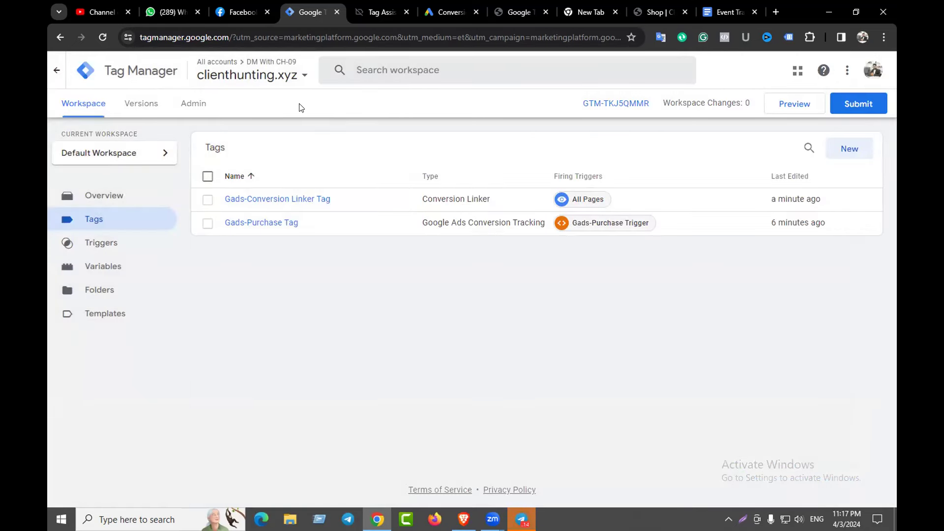
pyautogui.click(98, 270)
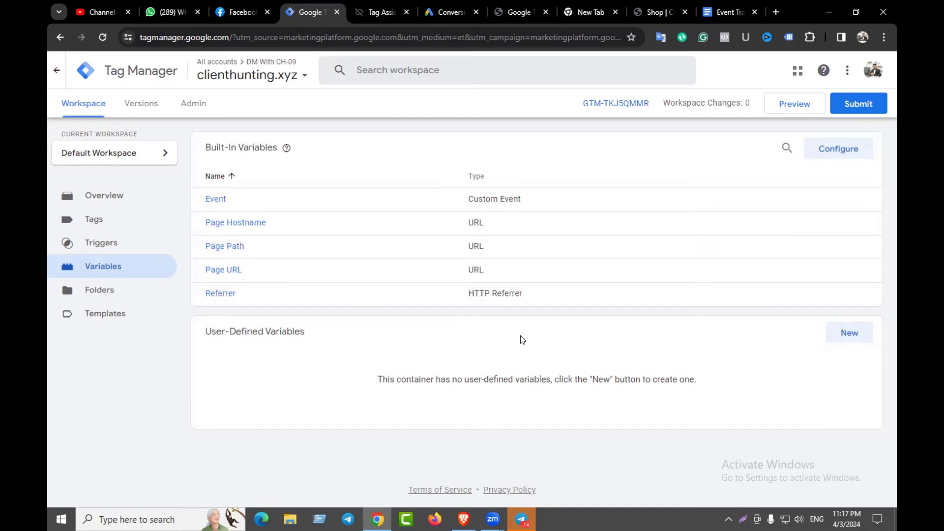
pyautogui.click(845, 337)
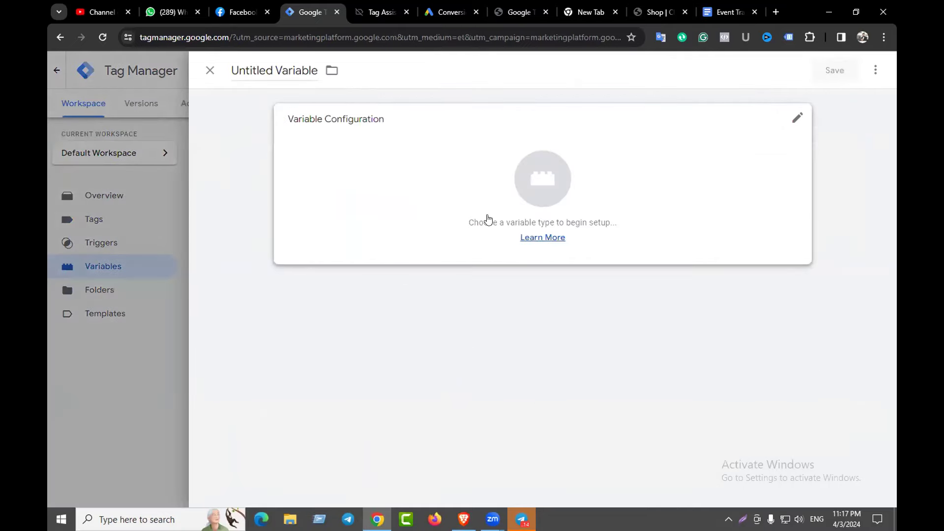
pyautogui.click(518, 186)
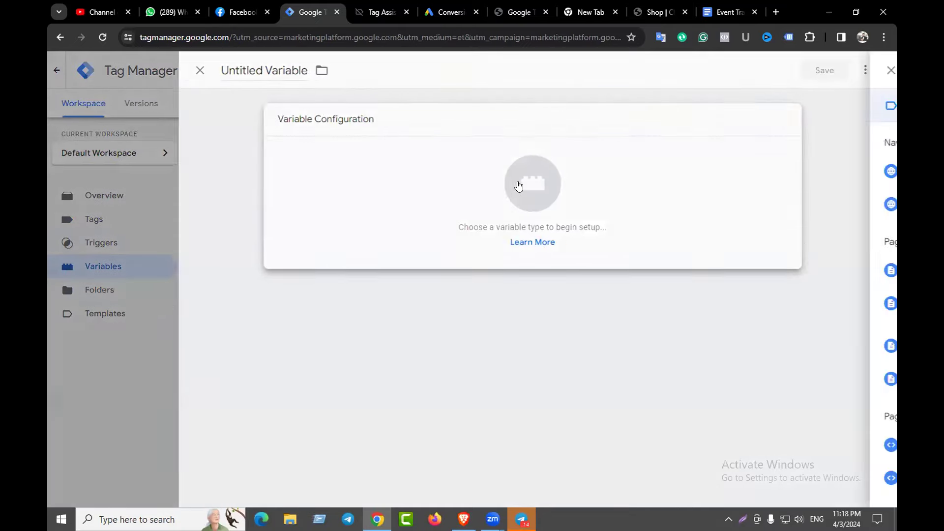
pyautogui.scroll(-2, 610, 187)
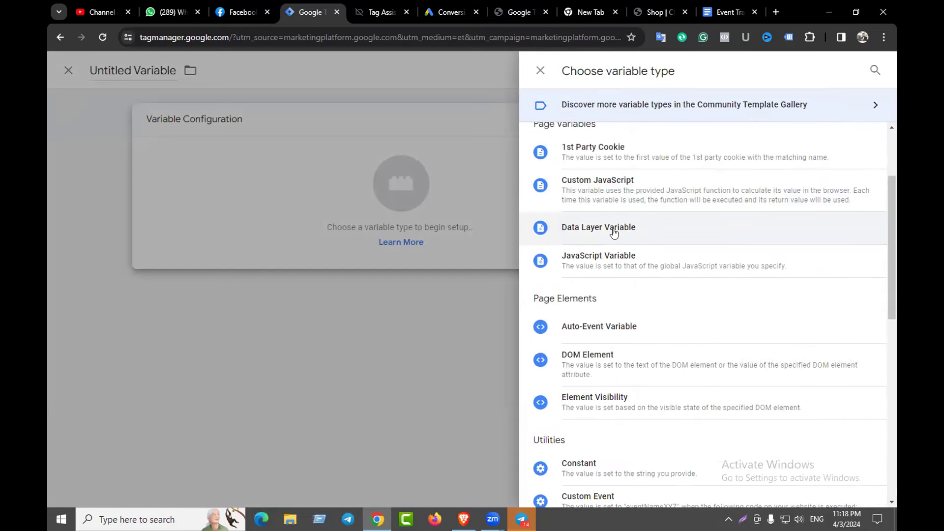
pyautogui.click(614, 231)
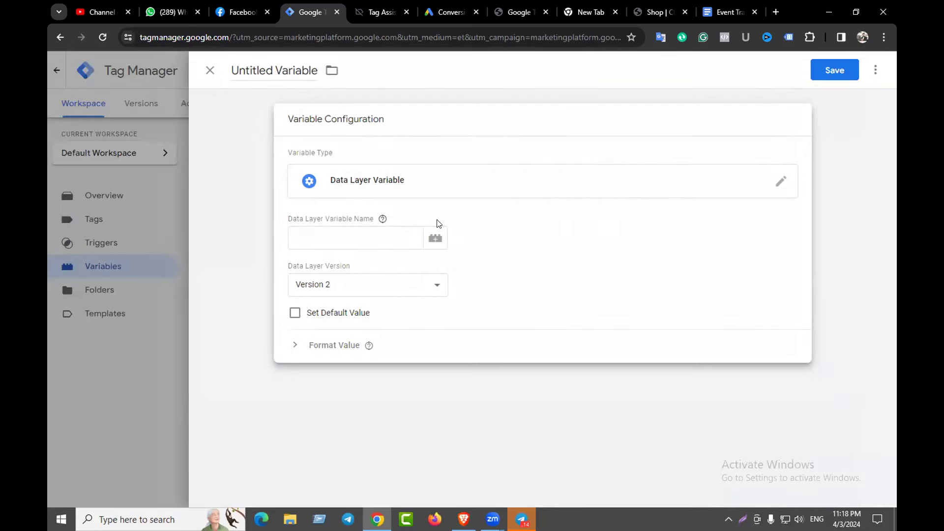
pyautogui.click(321, 240)
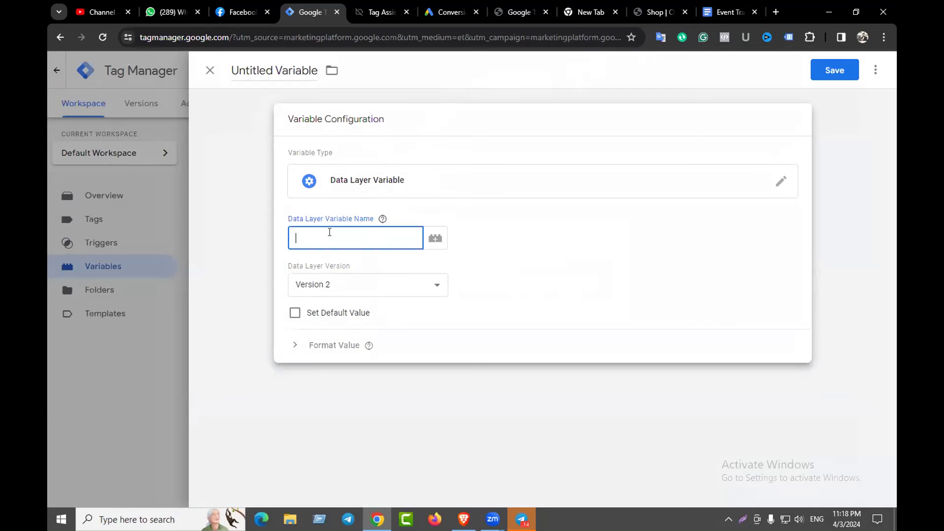
# - Check the data layer variable names in the Event Tracking for Pixel document and enter "ecommerce." as the start of the new variable's data layer name
pyautogui.click(721, 11)
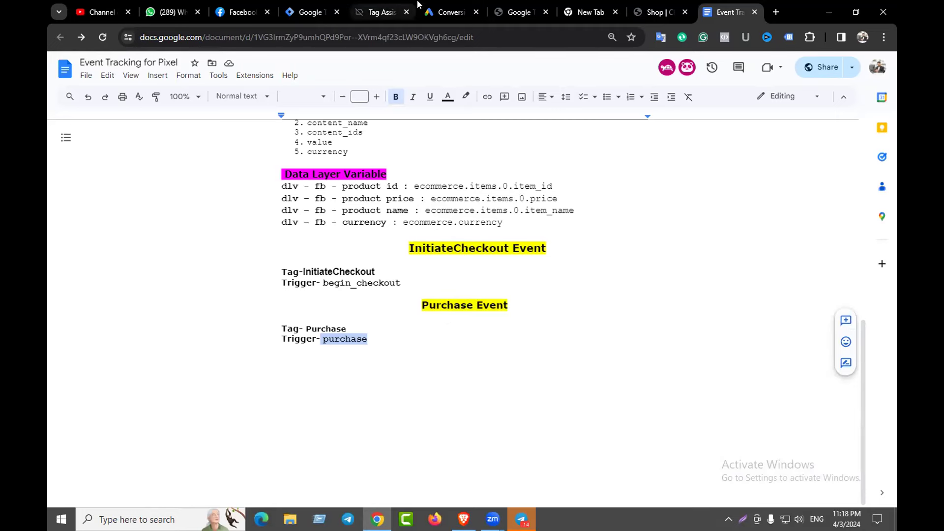
pyautogui.click(443, 5)
pyautogui.click(314, 11)
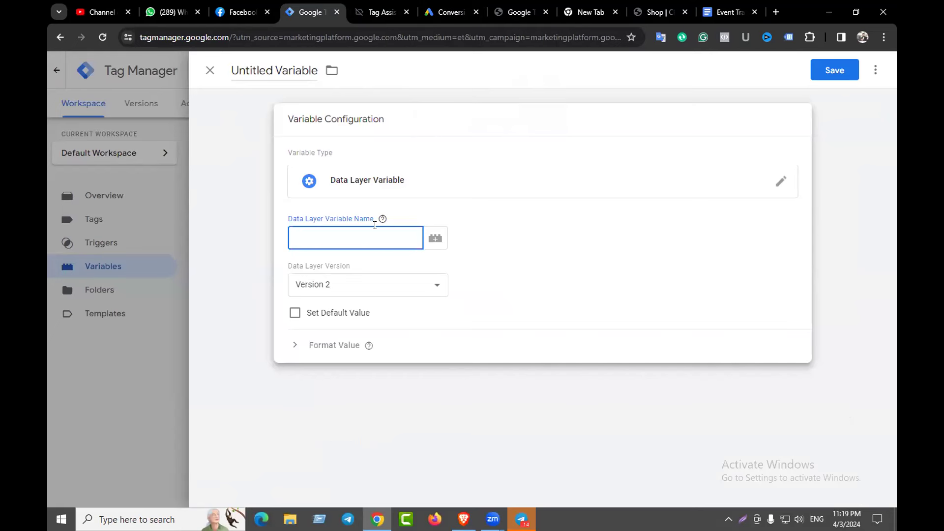
pyautogui.click(728, 11)
pyautogui.moveTo(402, 222); pyautogui.dragTo(450, 223)
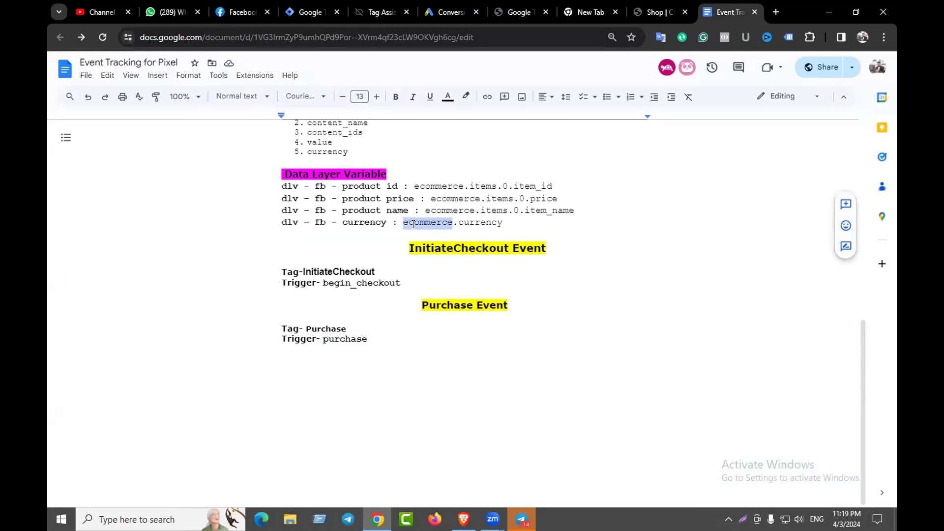
pyautogui.scroll(4, 414, 231)
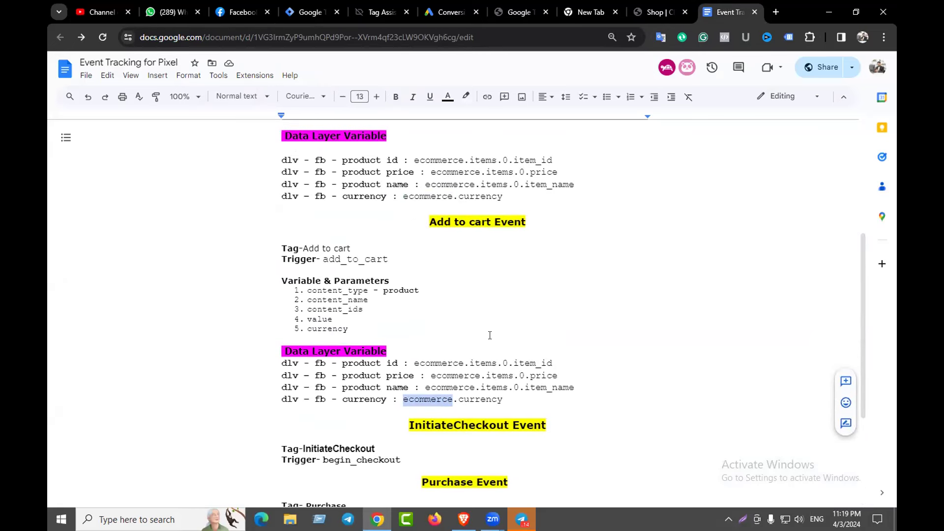
pyautogui.scroll(-3, 490, 336)
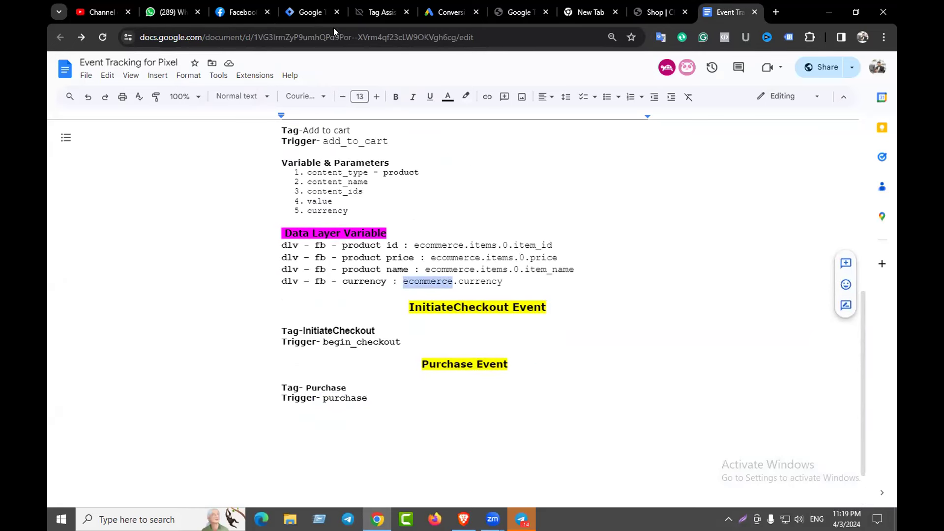
pyautogui.click(332, 12)
pyautogui.click(323, 237)
pyautogui.write('ecommerce')
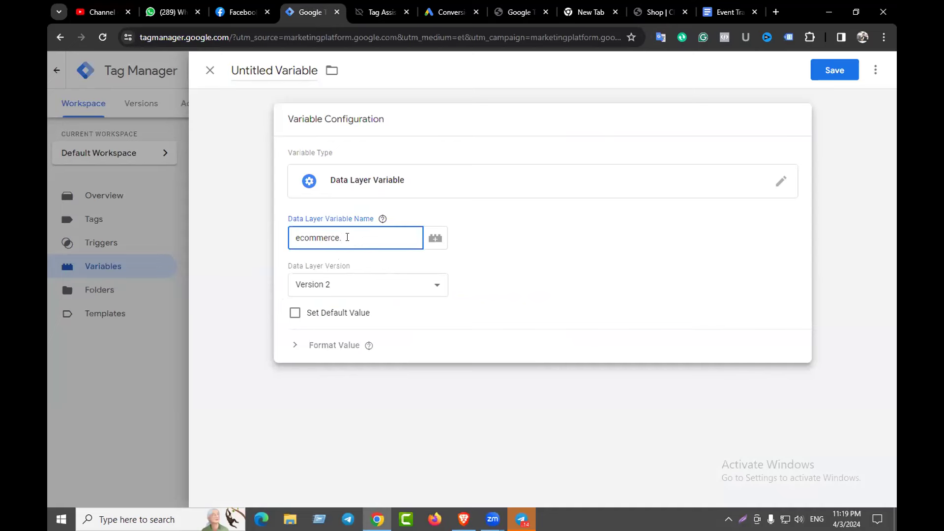
pyautogui.click(383, 13)
pyautogui.click(103, 37)
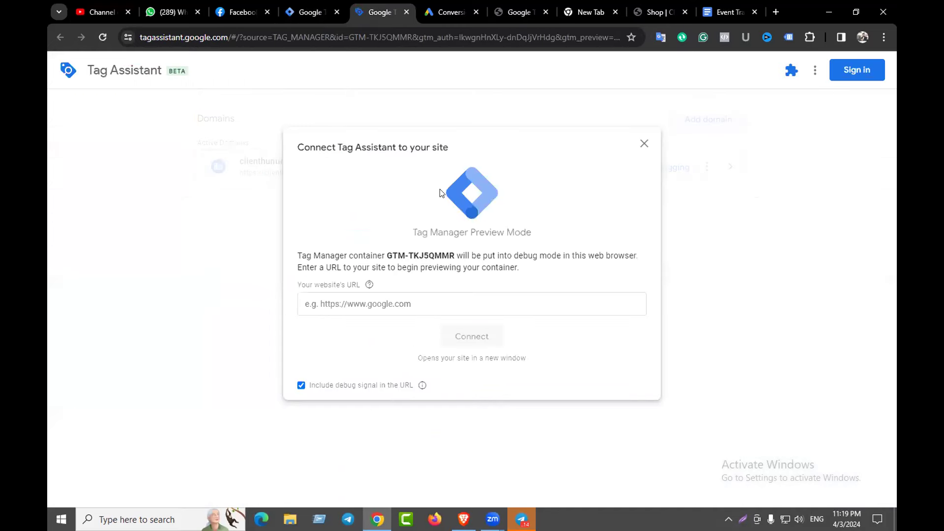
pyautogui.click(422, 304)
pyautogui.click(421, 333)
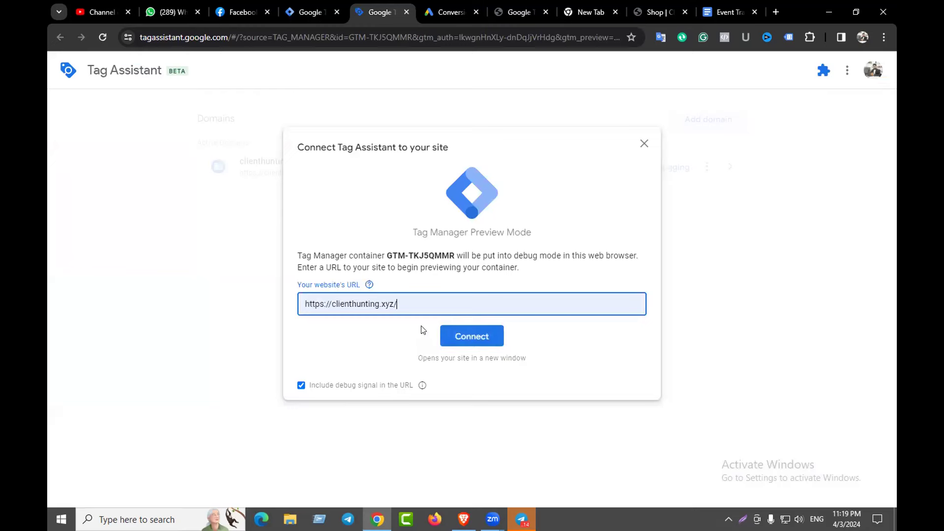
pyautogui.click(464, 336)
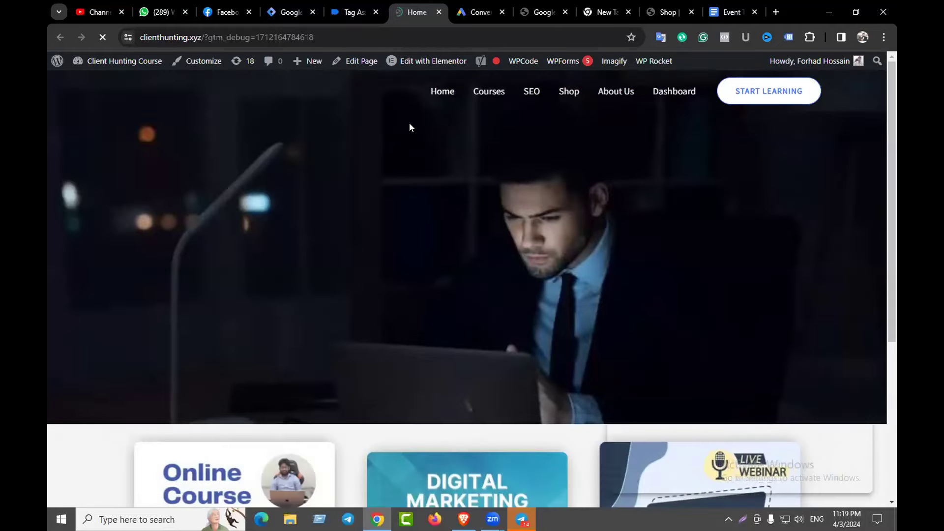
pyautogui.click(355, 12)
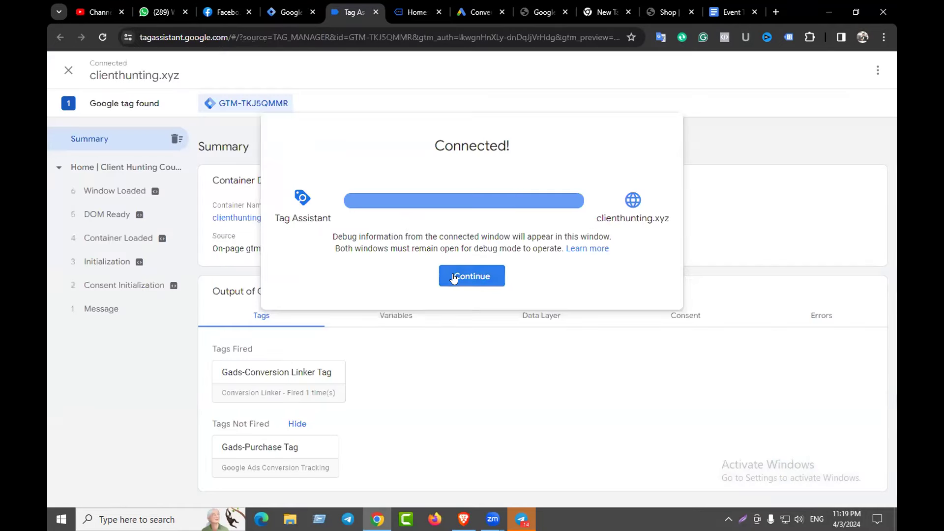
pyautogui.click(454, 274)
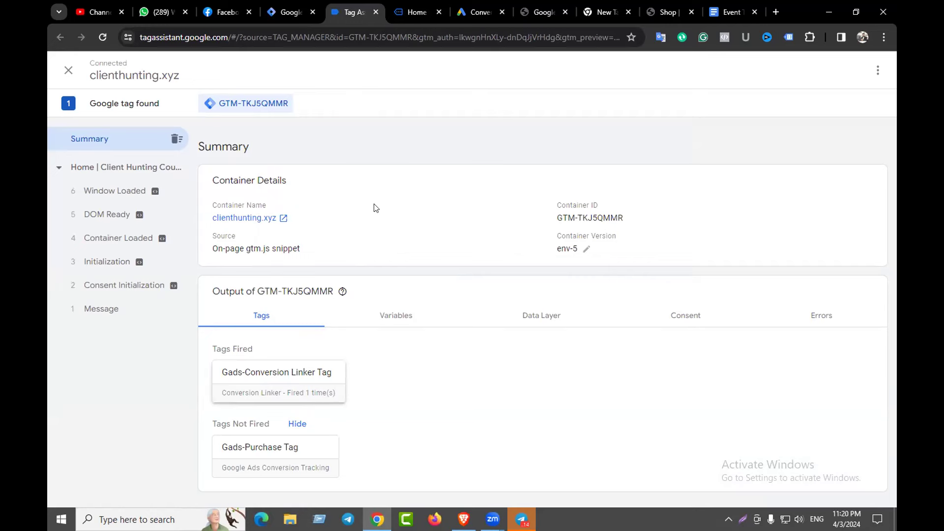
pyautogui.hotkey('ctrl', 'Tab')
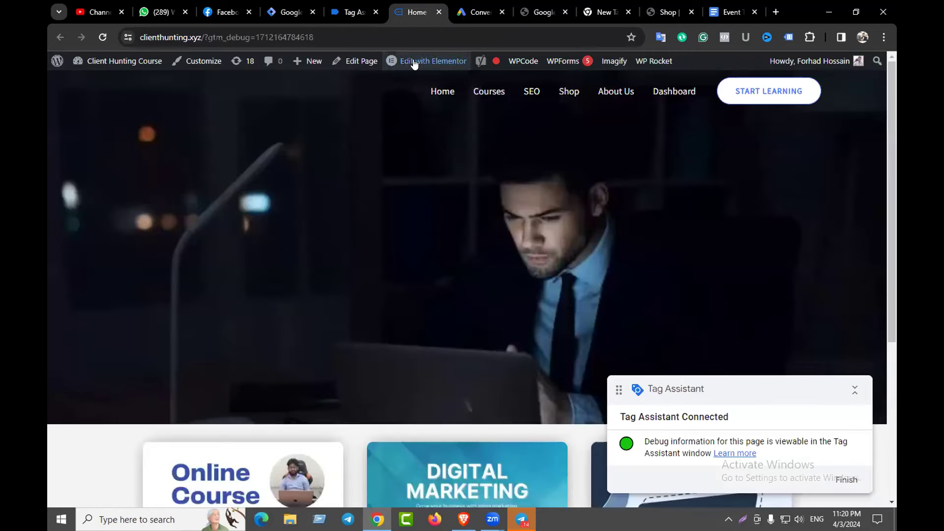
pyautogui.click(349, 11)
pyautogui.click(743, 10)
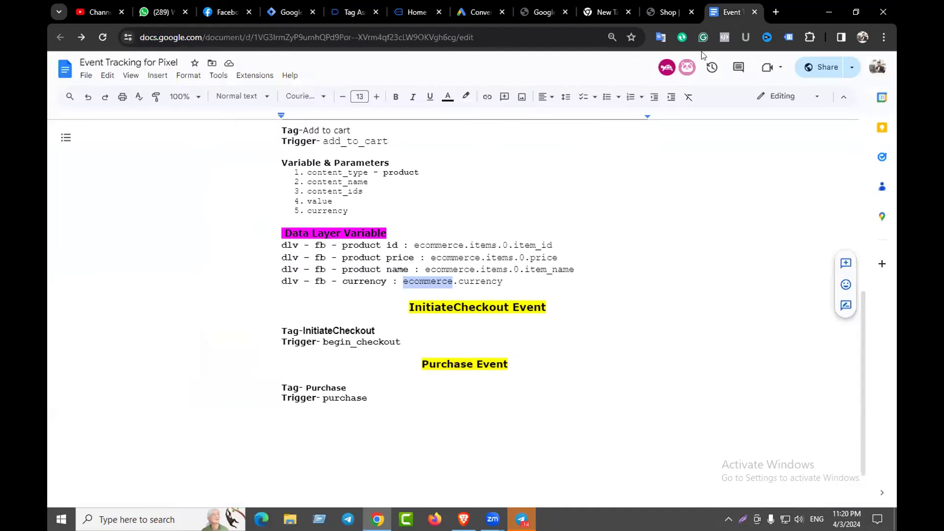
pyautogui.scroll(-2, 378, 347)
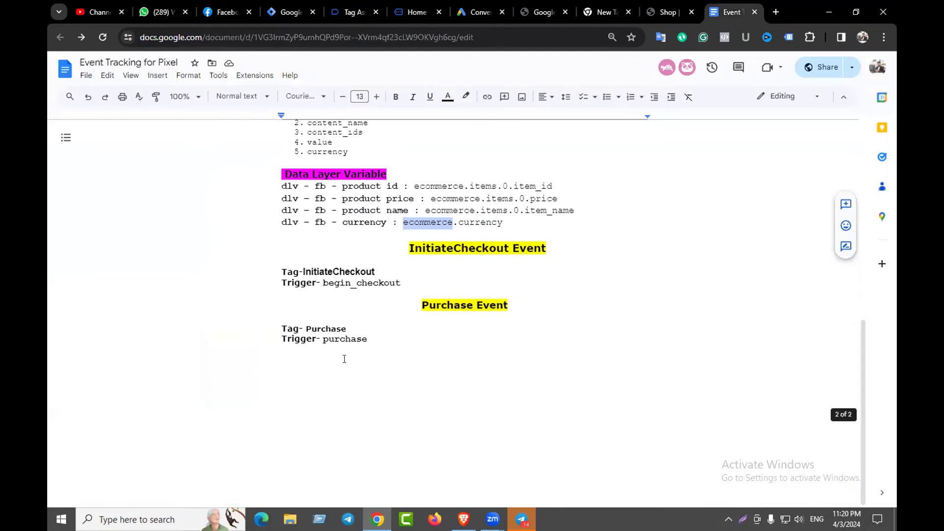
pyautogui.click(344, 359)
pyautogui.press('Return')
pyautogui.press('Return')
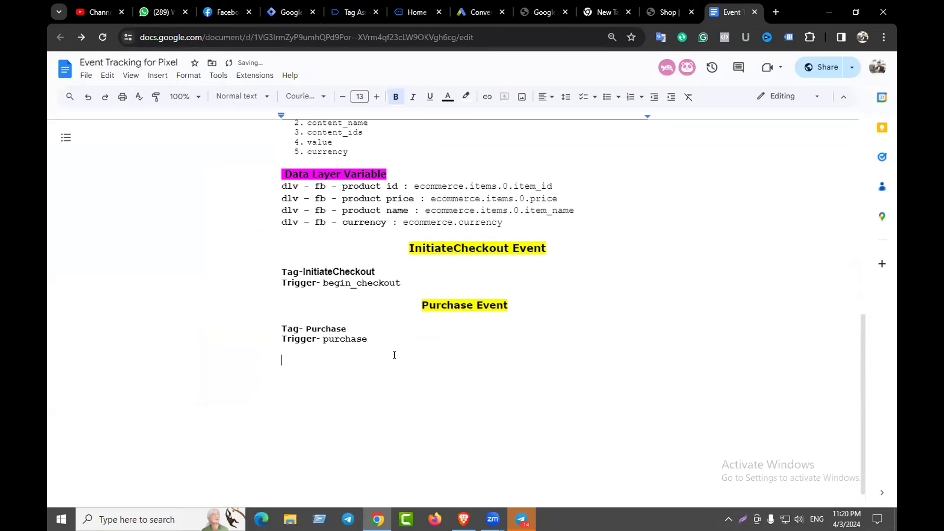
pyautogui.write('Gogg')
pyautogui.press('BackSpace')
pyautogui.press('BackSpace')
pyautogui.press('BackSpace')
pyautogui.press('BackSpace')
pyautogui.click(429, 4)
pyautogui.click(353, 10)
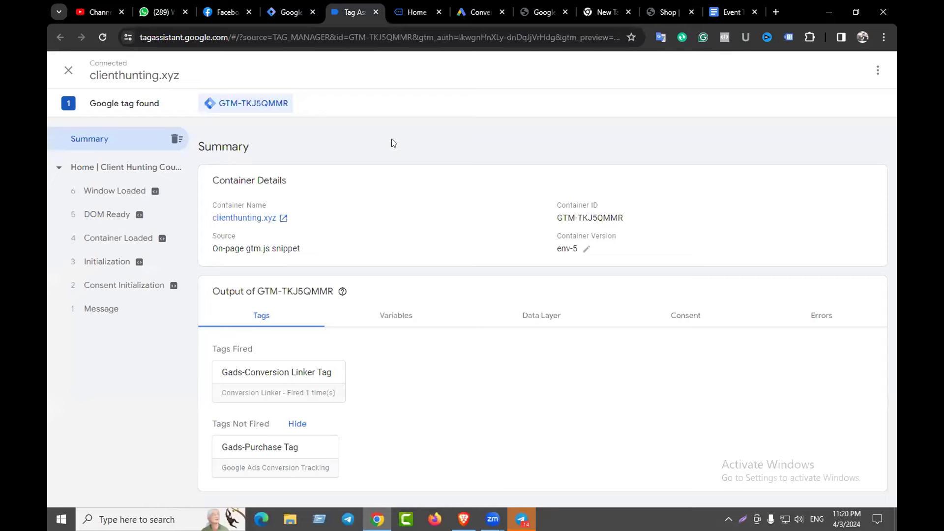
# - Open the connected site's shop and add the Russell Athletic Men's Dri-Power Fleece Quarter-Zip Cadet Sweatshirt to the cart
pyautogui.click(420, 4)
pyautogui.click(569, 92)
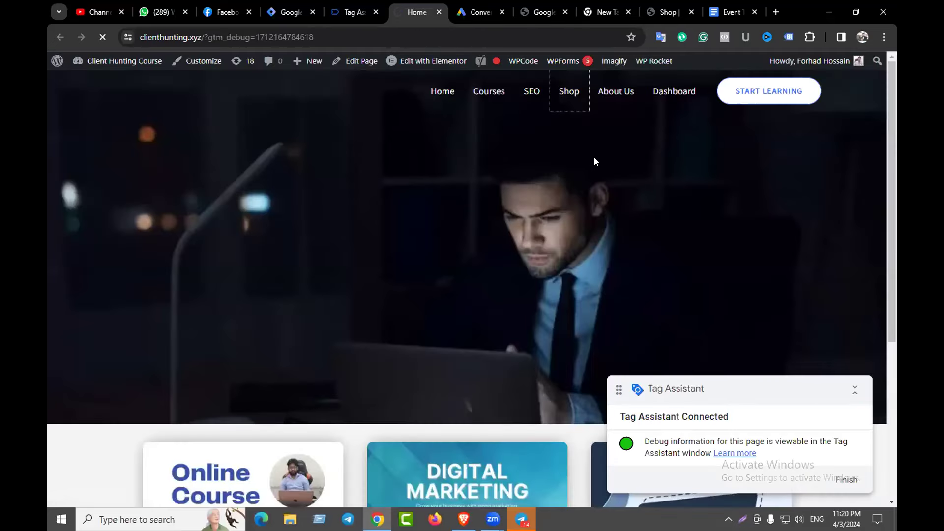
pyautogui.scroll(-3, 529, 270)
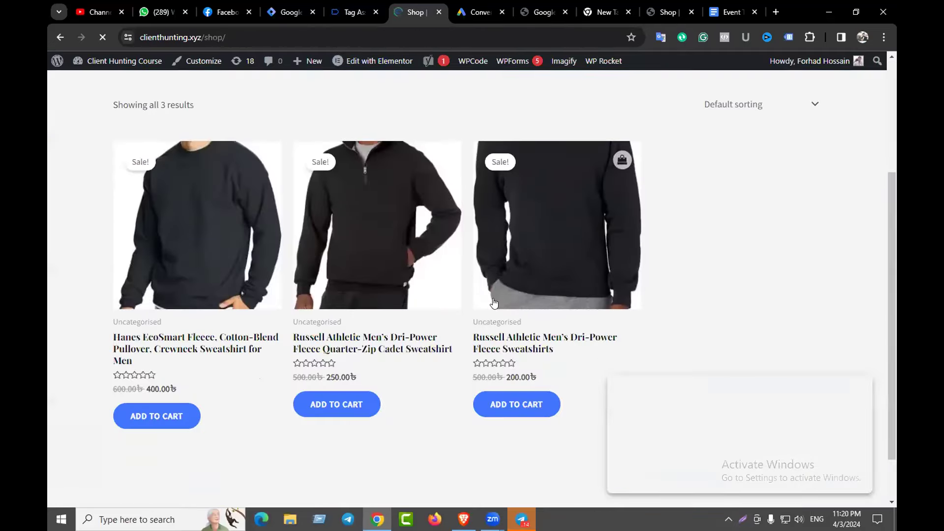
pyautogui.scroll(-1, 495, 303)
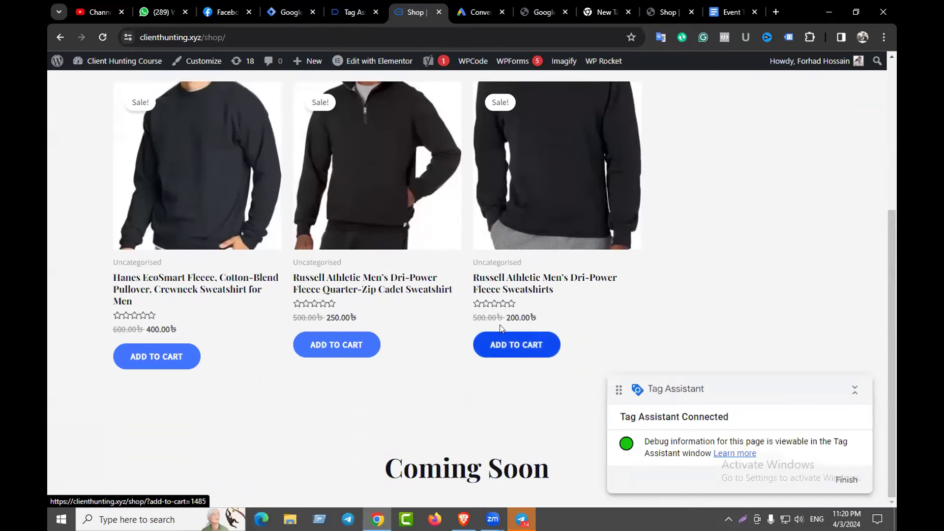
pyautogui.click(330, 349)
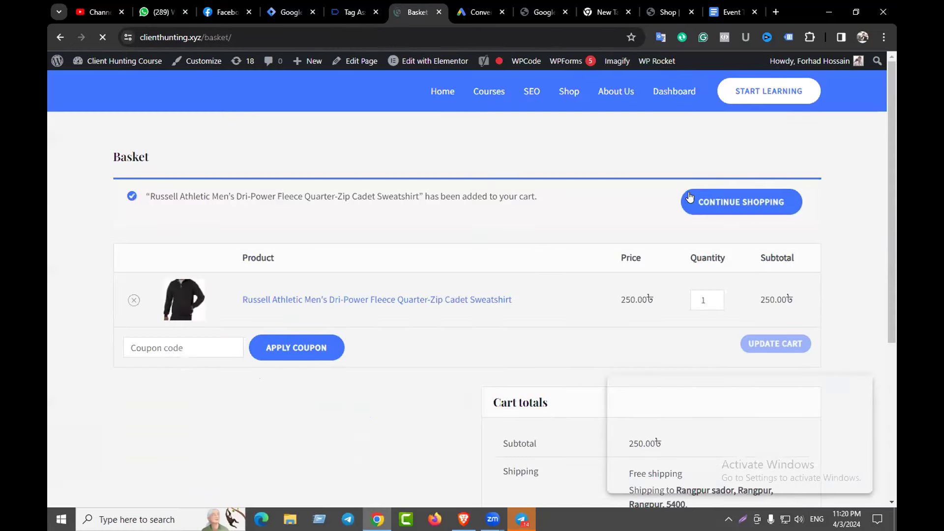
# - Continue shopping and add the Russell Athletic Men's Dri-Power Fleece Sweatshirts to the cart
pyautogui.click(690, 197)
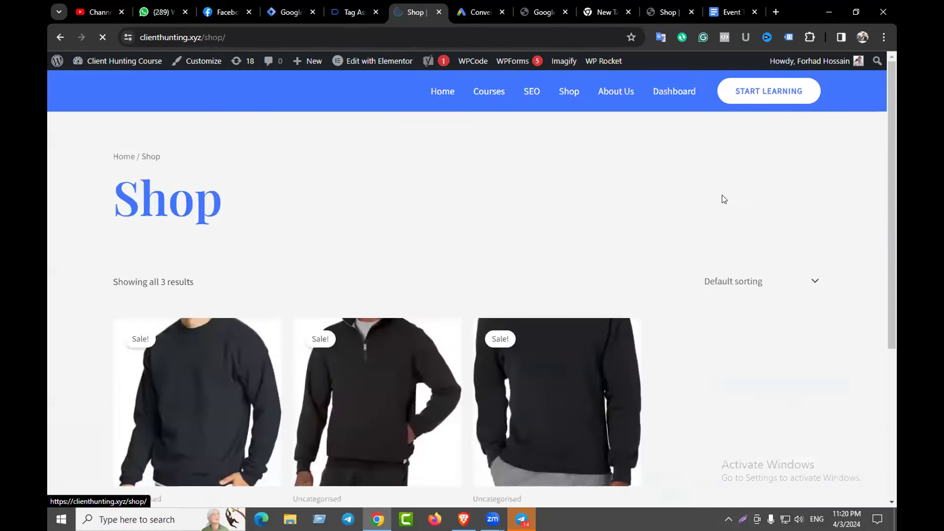
pyautogui.scroll(-5, 493, 249)
pyautogui.click(512, 346)
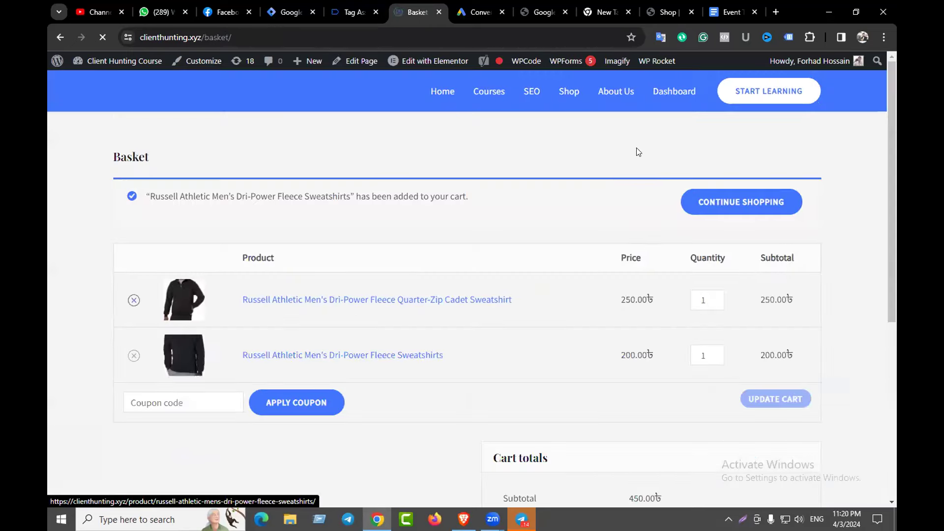
# - Proceed to checkout and place the order with the prefilled billing details
pyautogui.scroll(-5, 620, 197)
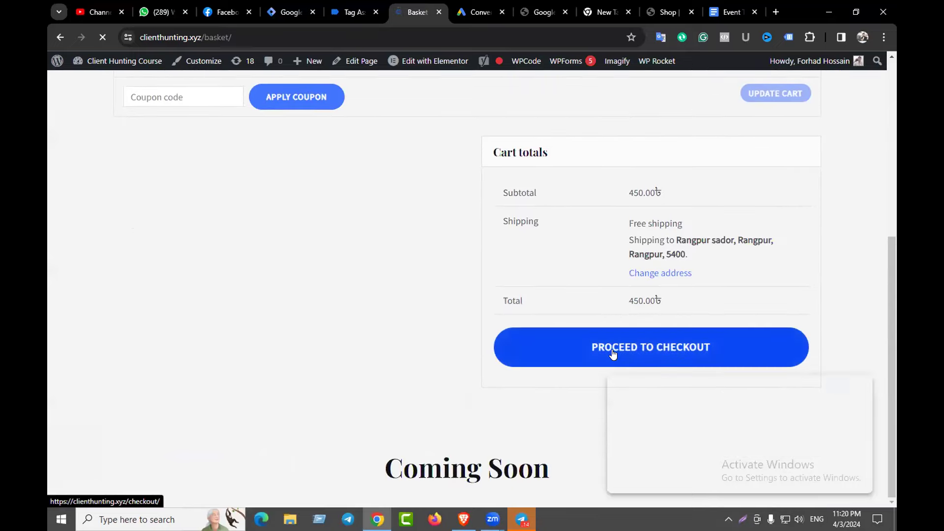
pyautogui.click(613, 352)
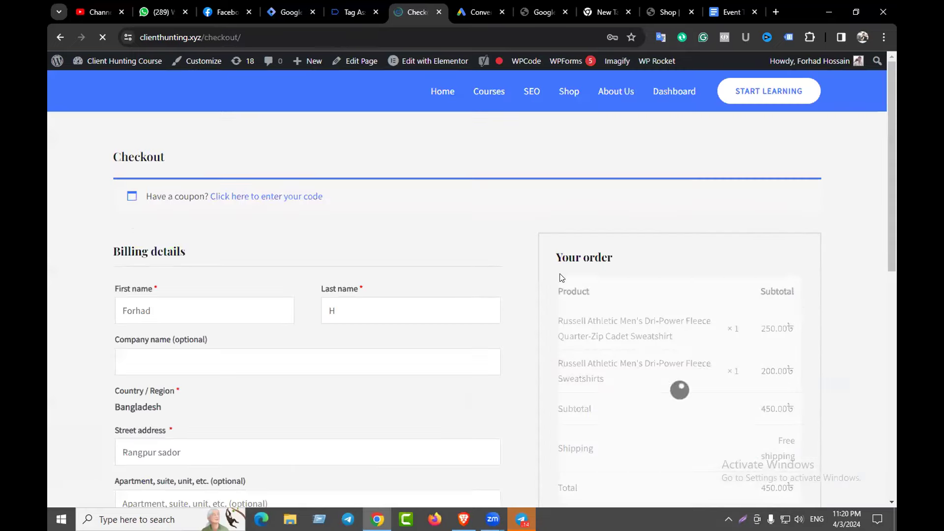
pyautogui.scroll(-10, 561, 278)
pyautogui.click(654, 173)
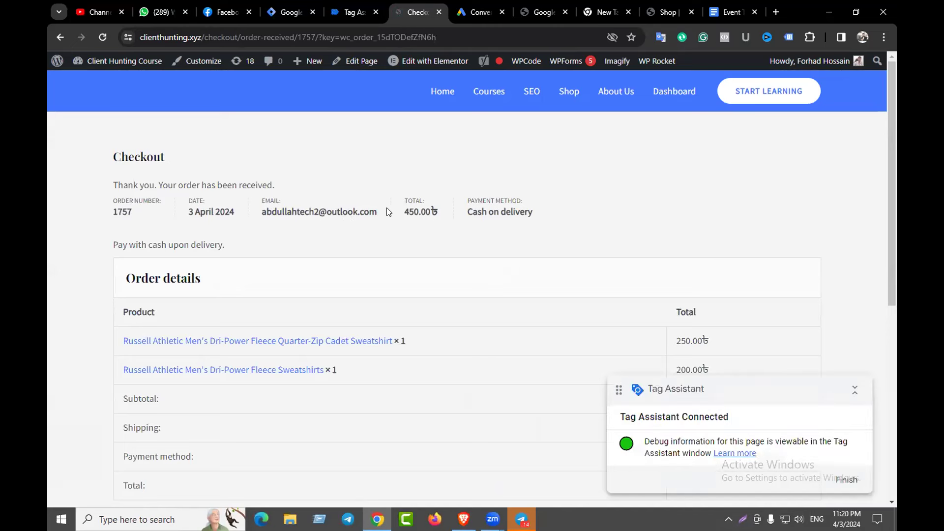
# - Examine the total and order number on the order confirmation page, and return to the Tag Assistant summary
pyautogui.moveTo(403, 213); pyautogui.dragTo(435, 213)
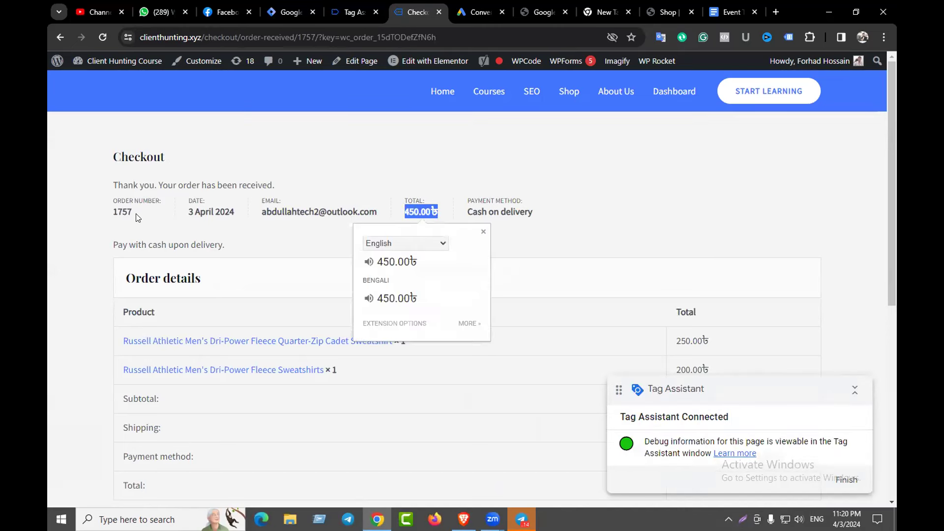
pyautogui.moveTo(138, 212); pyautogui.dragTo(109, 214)
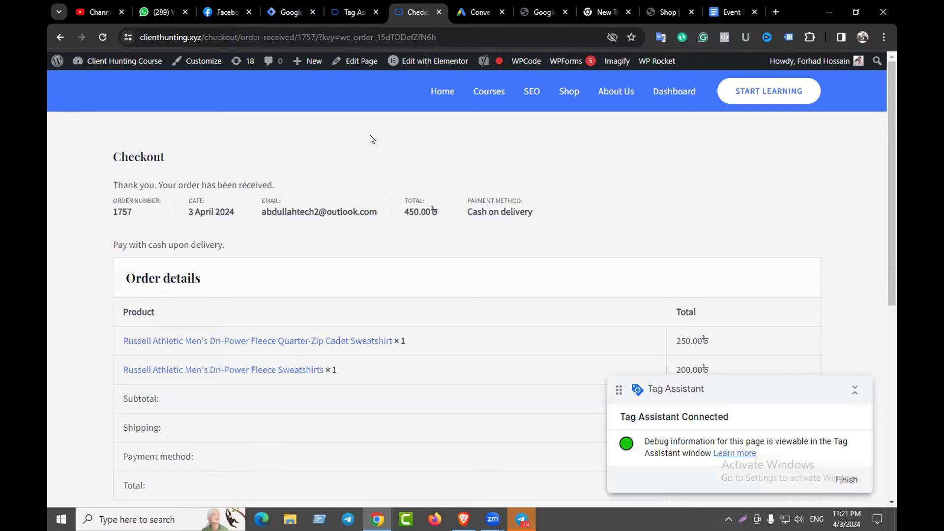
pyautogui.click(354, 7)
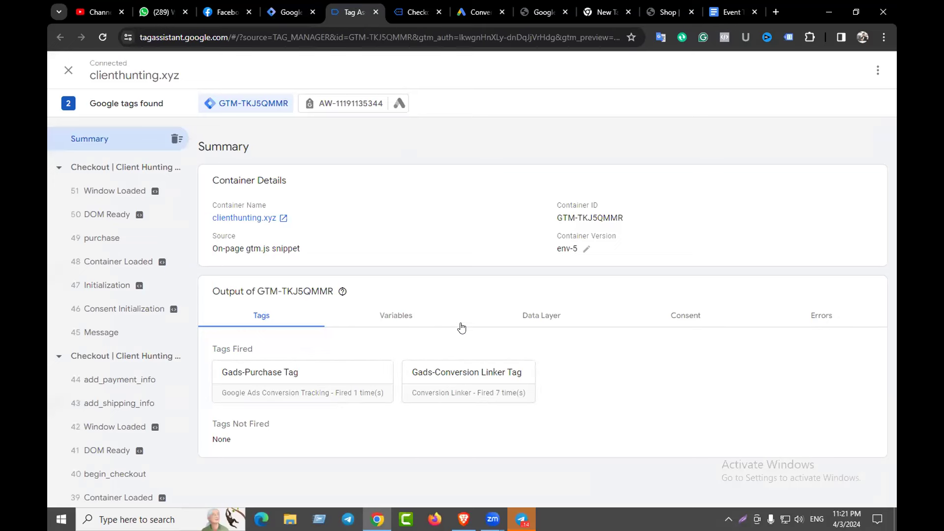
# - Examine the purchase event's data layer in Tag Assistant, comparing its value and transaction_id with the order confirmation page
pyautogui.click(534, 317)
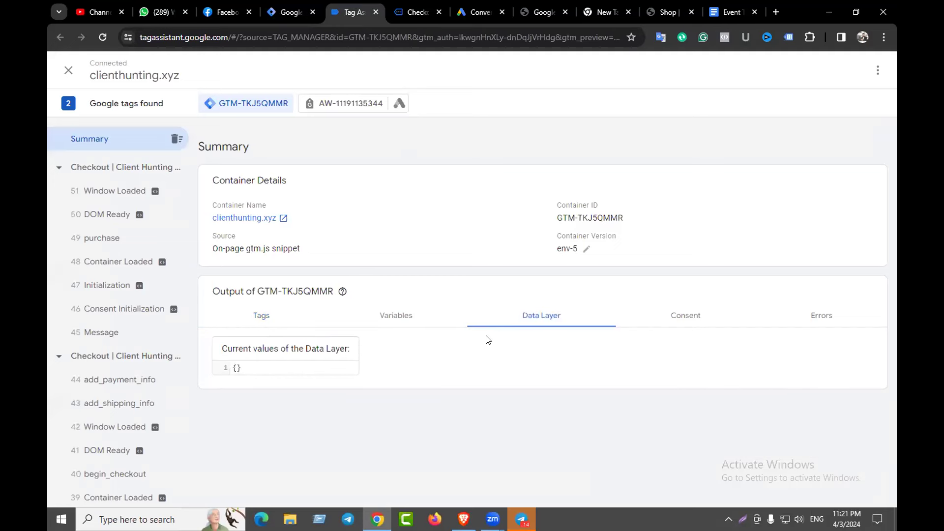
pyautogui.click(98, 239)
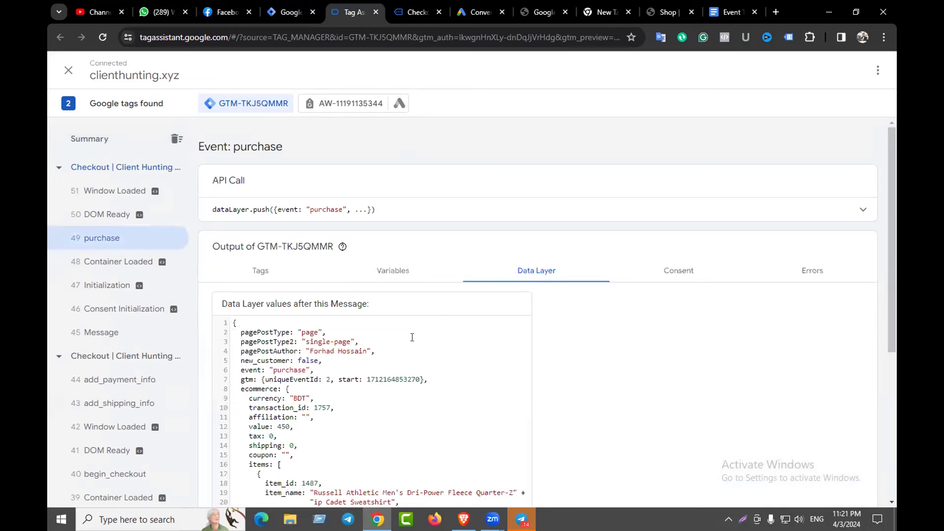
pyautogui.scroll(-2, 405, 337)
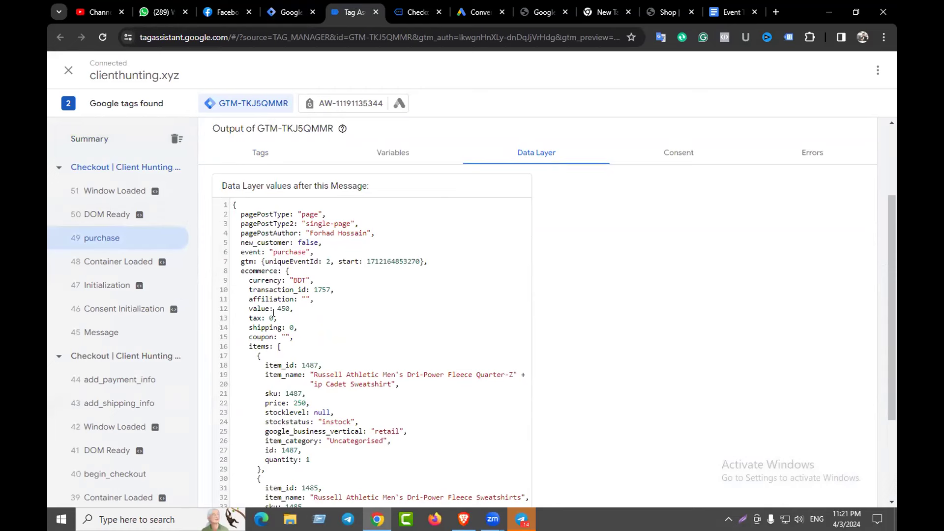
pyautogui.moveTo(276, 309); pyautogui.dragTo(331, 288)
pyautogui.click(418, 12)
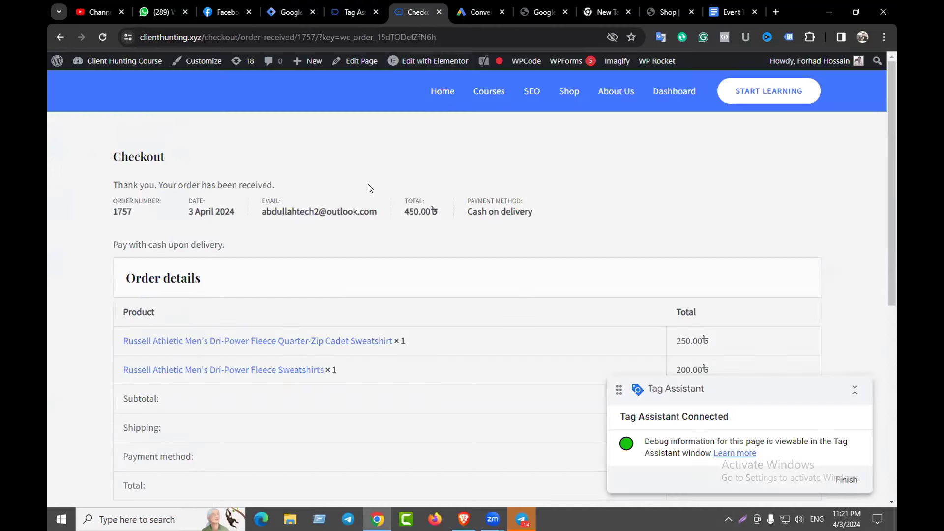
pyautogui.moveTo(134, 216); pyautogui.dragTo(112, 216)
pyautogui.click(345, 12)
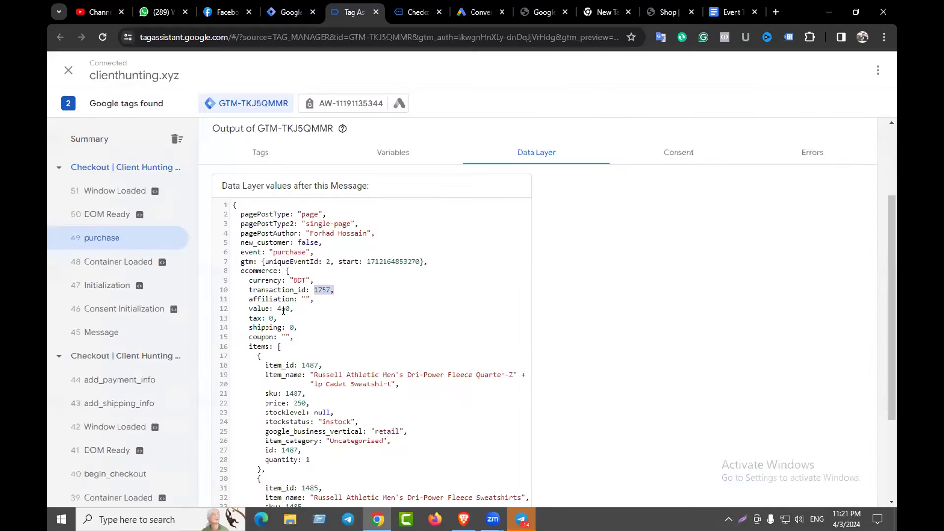
# - Copy the ecommerce key name "value" from the purchase data layer onto the empty line below the Purchase Event notes in the Google Docs document
pyautogui.moveTo(269, 309); pyautogui.dragTo(252, 308)
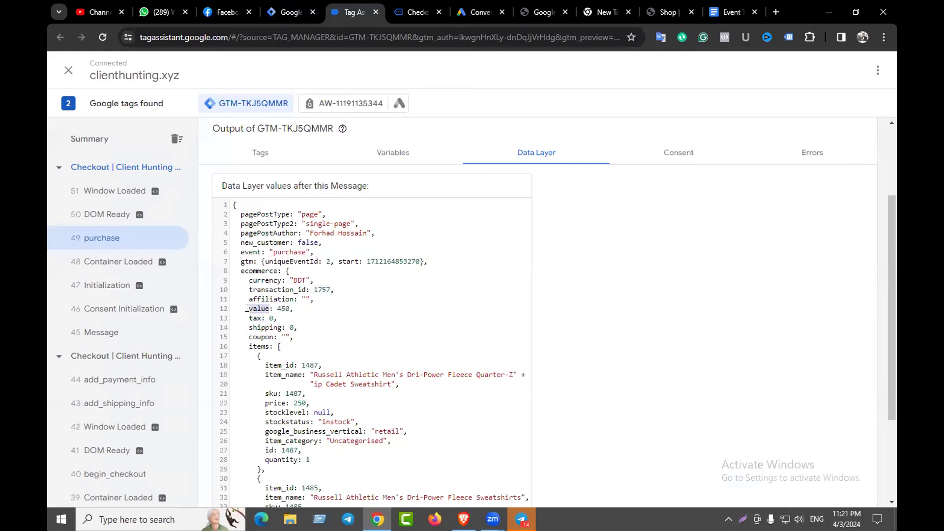
pyautogui.click(733, 11)
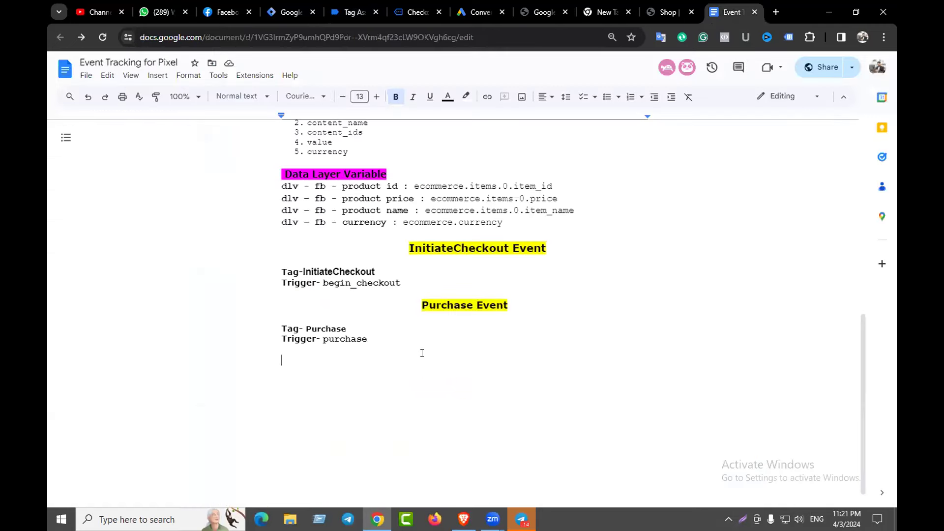
pyautogui.write('value')
# - Copy "value" from the notes and complete the Data Layer Variable Name in Tag Manager as ecommerce.value
pyautogui.moveTo(312, 359); pyautogui.dragTo(280, 360)
pyautogui.hotkey('ctrl', 'c')
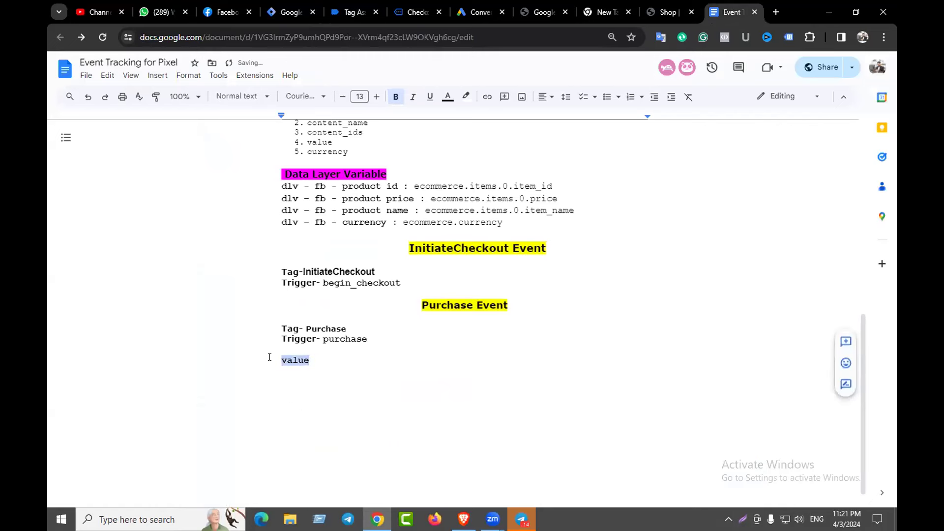
pyautogui.click(288, 12)
pyautogui.hotkey('ctrl', 'v')
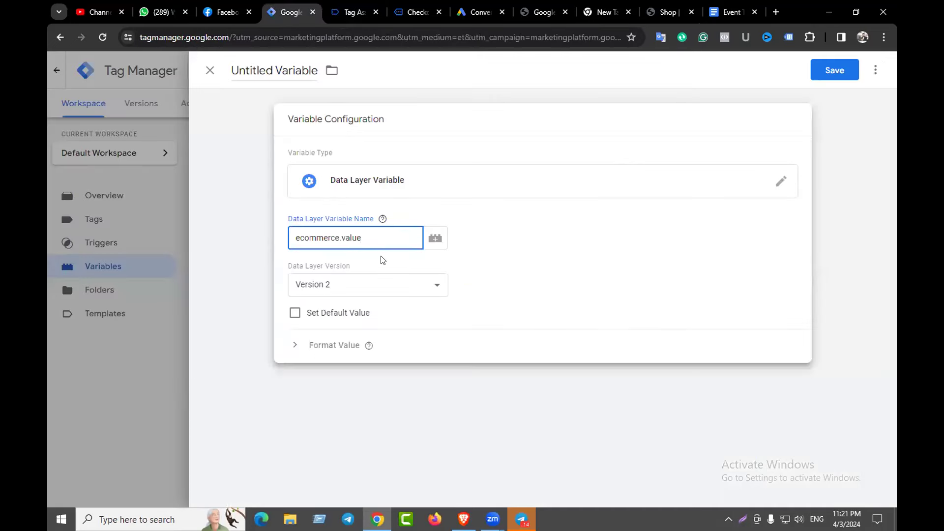
pyautogui.press('Tab')
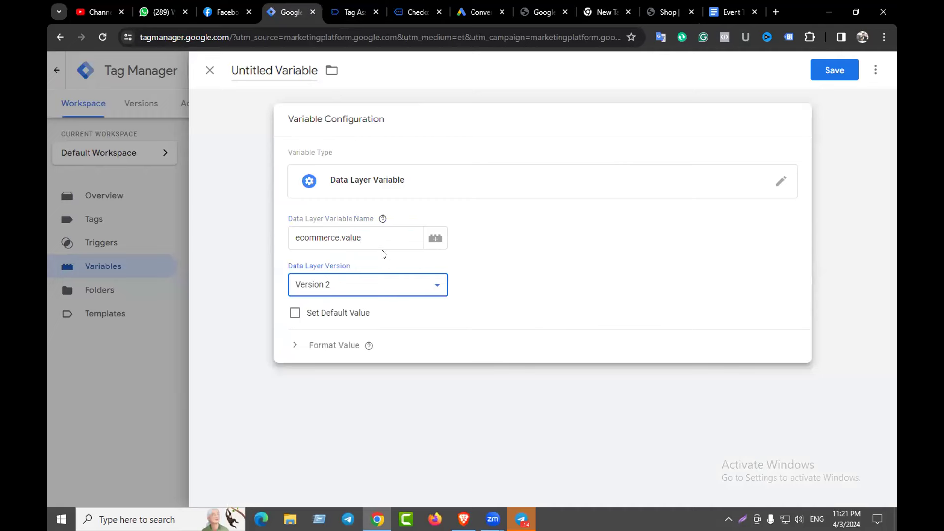
# - Name the variable "Dlv-Gads-Order Value" and save it
pyautogui.doubleClick(274, 73)
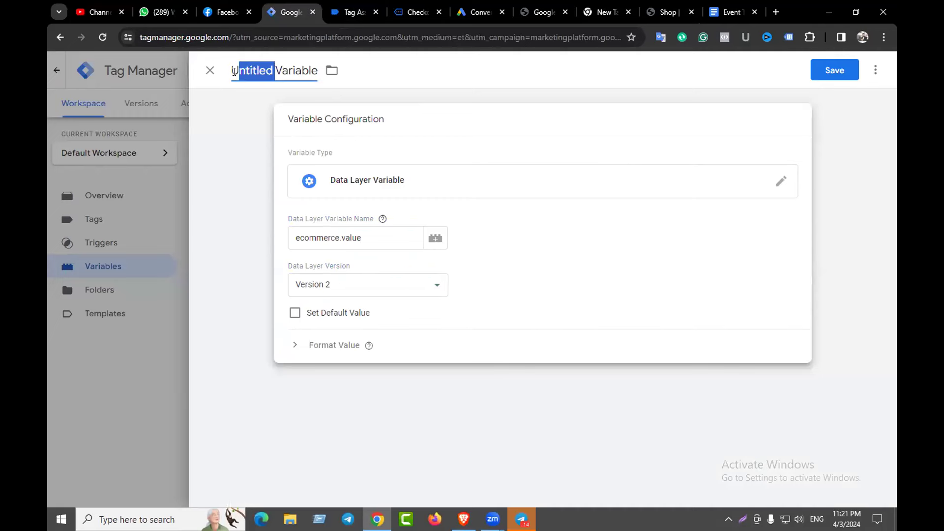
pyautogui.press('BackSpace')
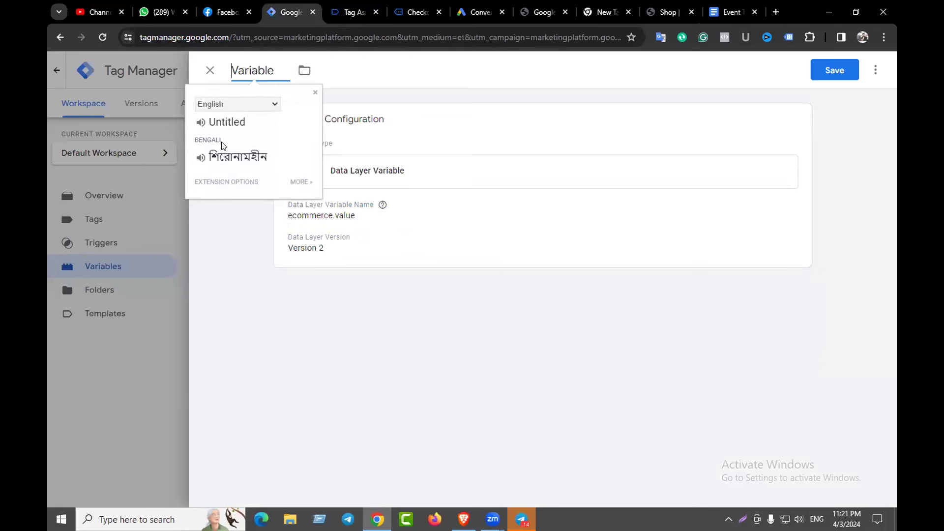
pyautogui.write('Dlv')
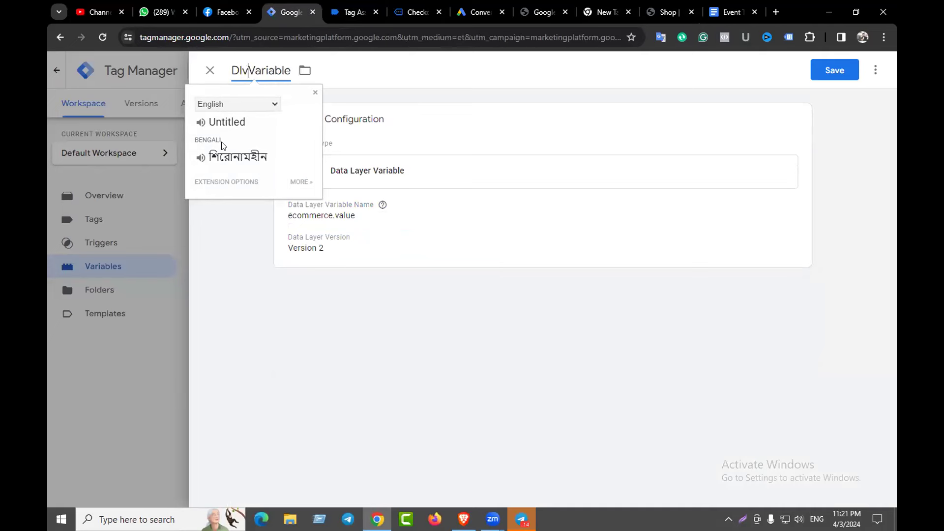
pyautogui.write('-')
pyautogui.write('Gads')
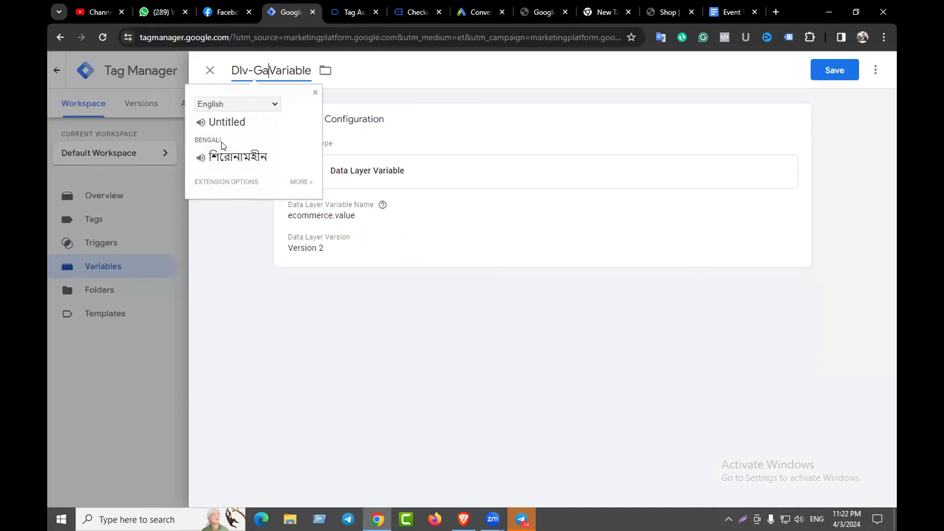
pyautogui.write('-')
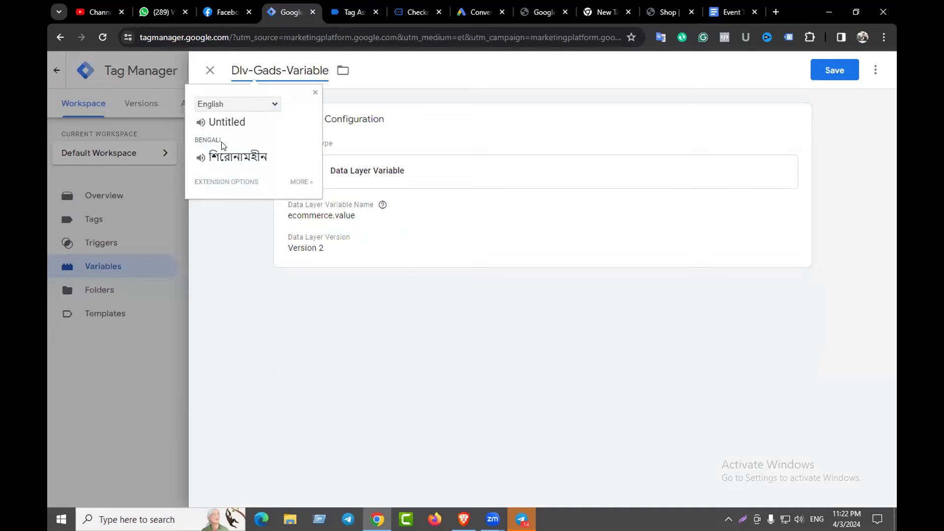
pyautogui.write('Order ')
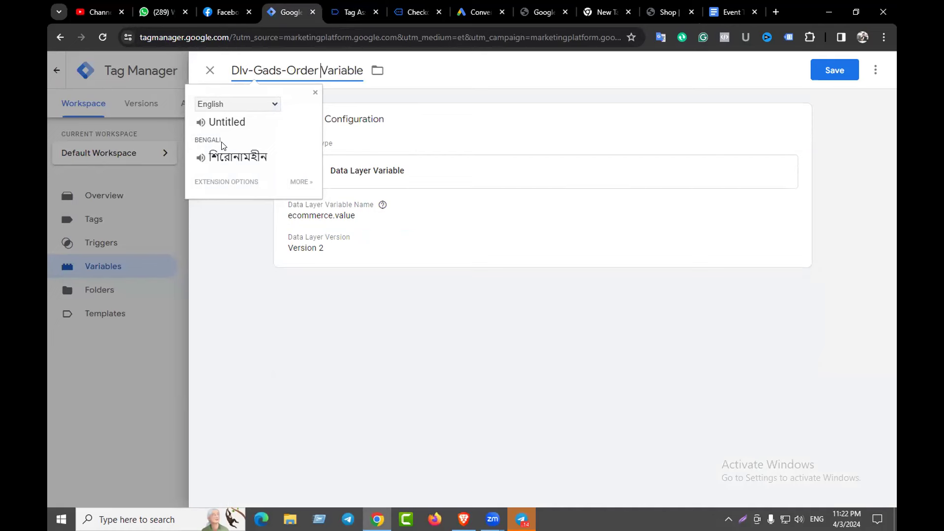
pyautogui.write('Value Va')
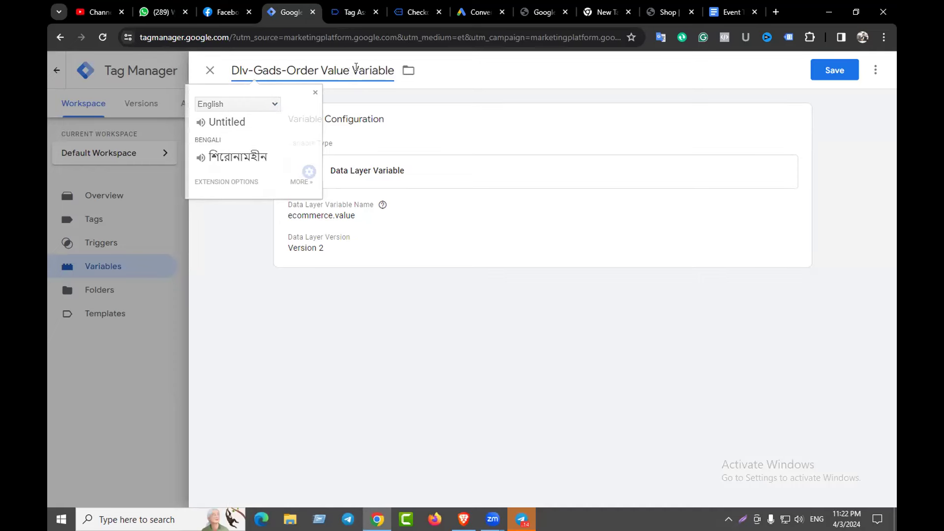
pyautogui.moveTo(356, 67); pyautogui.dragTo(396, 80)
pyautogui.press('BackSpace')
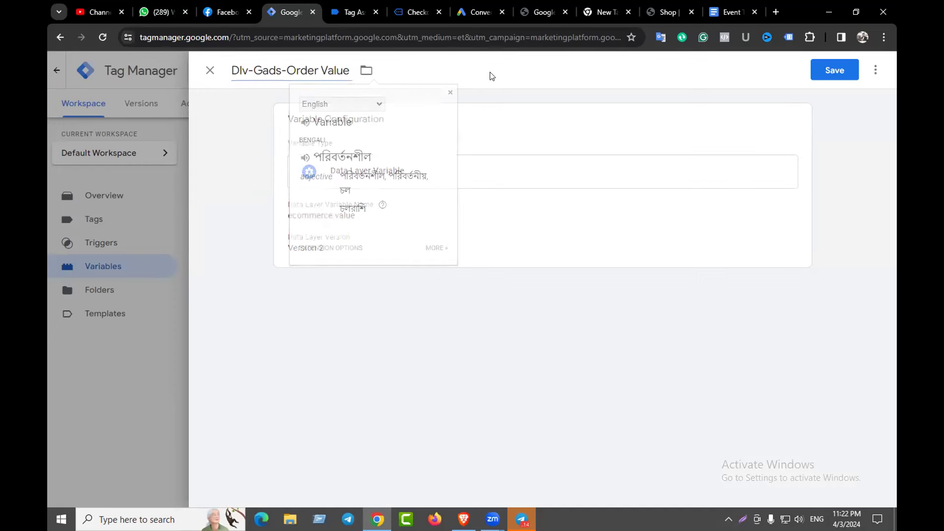
pyautogui.click(831, 74)
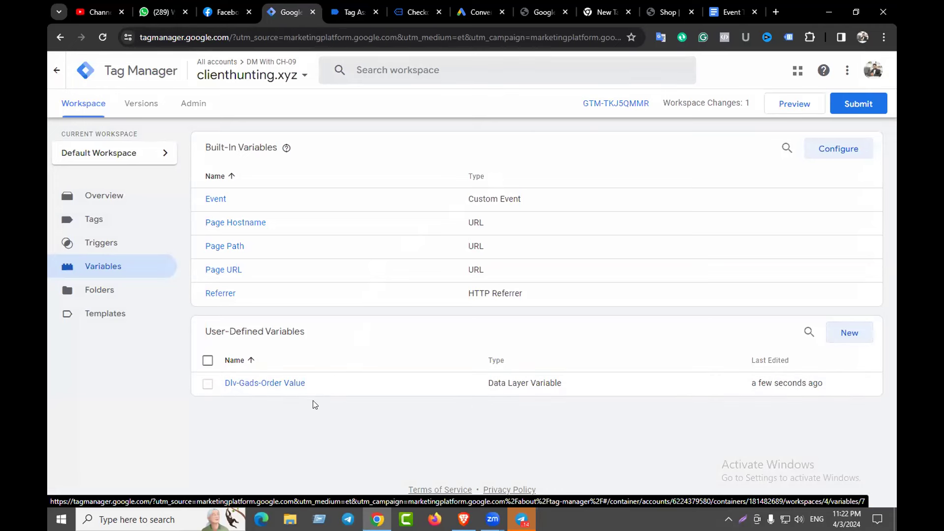
# - Create a new user-defined variable of the Data Layer Variable type
pyautogui.click(843, 333)
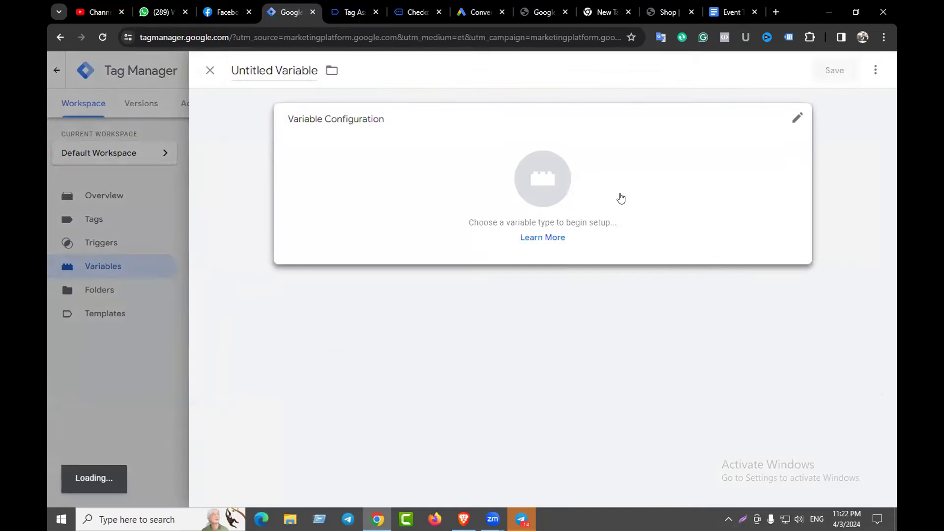
pyautogui.click(618, 196)
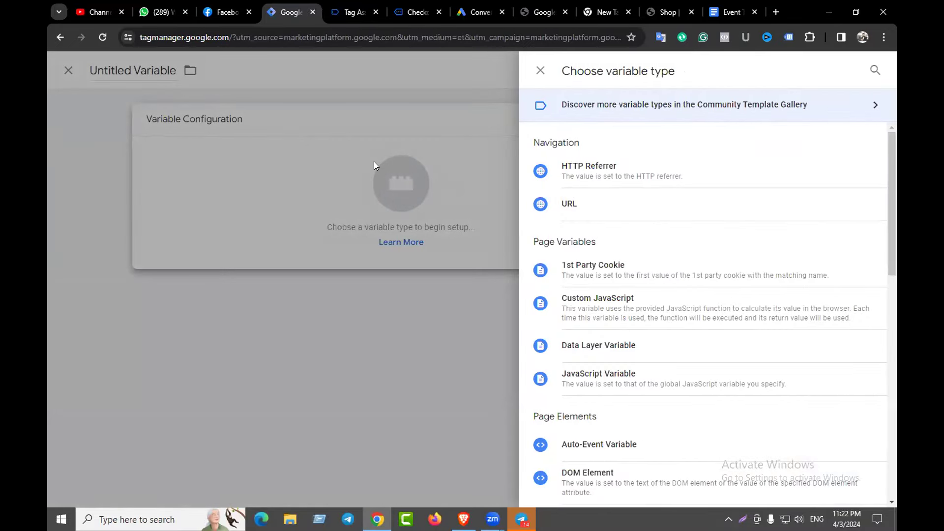
pyautogui.scroll(-1, 539, 236)
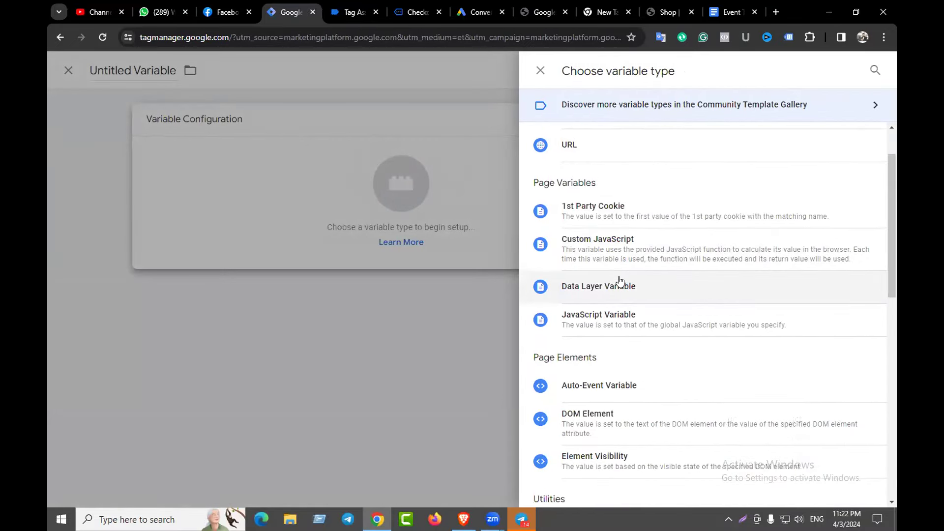
pyautogui.click(600, 285)
pyautogui.click(325, 237)
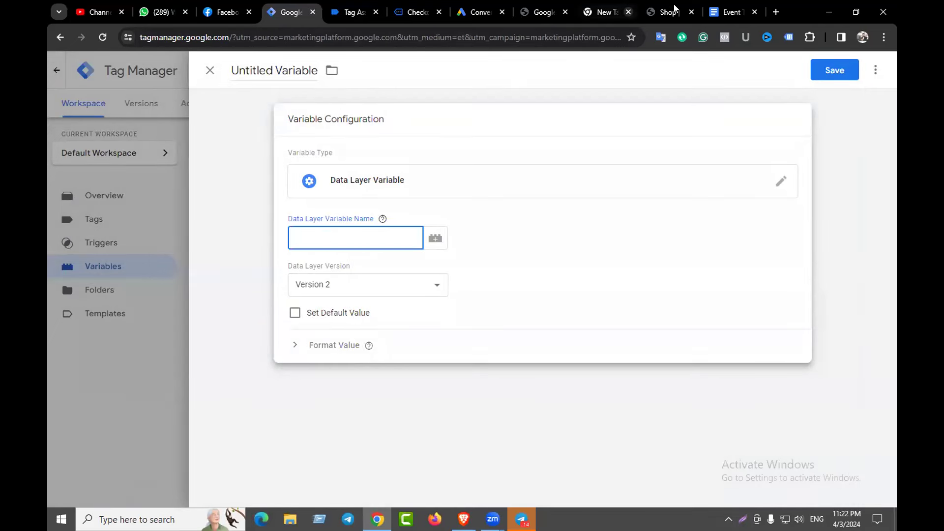
pyautogui.click(732, 12)
pyautogui.moveTo(403, 222); pyautogui.dragTo(450, 219)
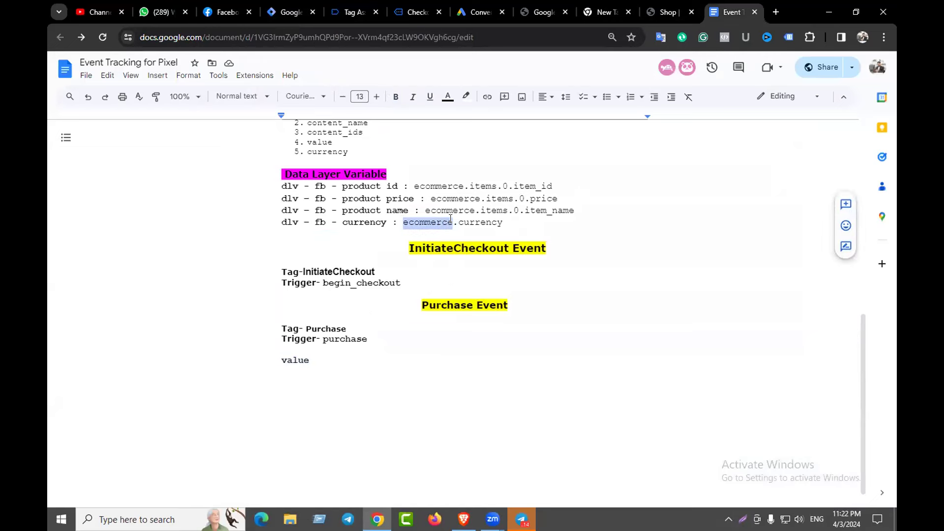
pyautogui.click(290, 12)
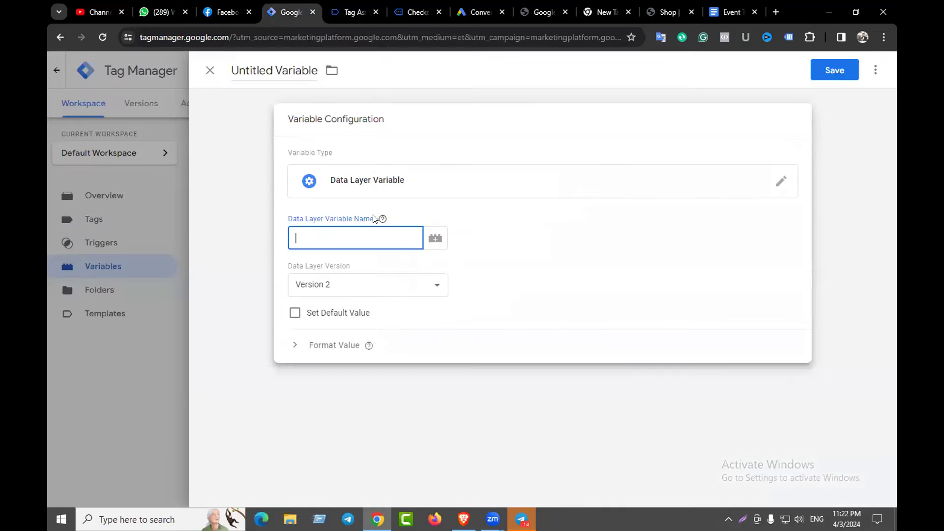
pyautogui.click(318, 233)
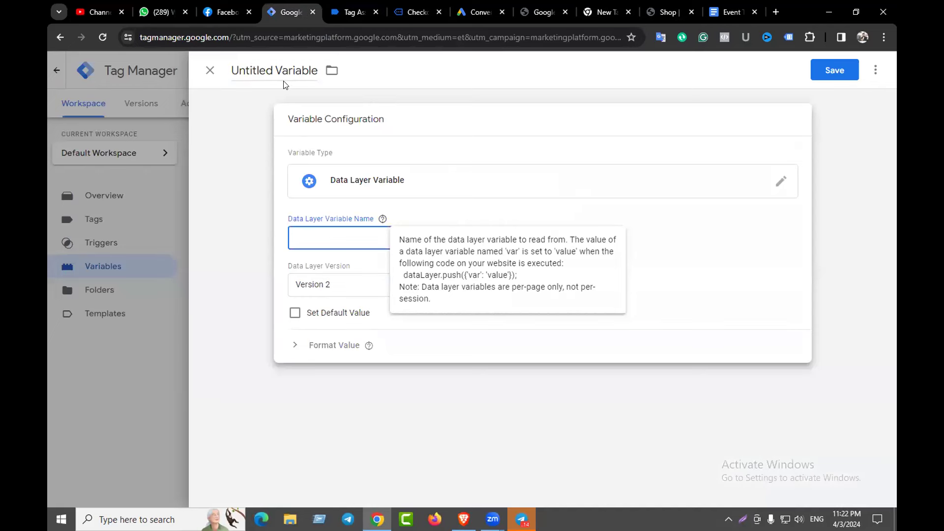
pyautogui.click(250, 122)
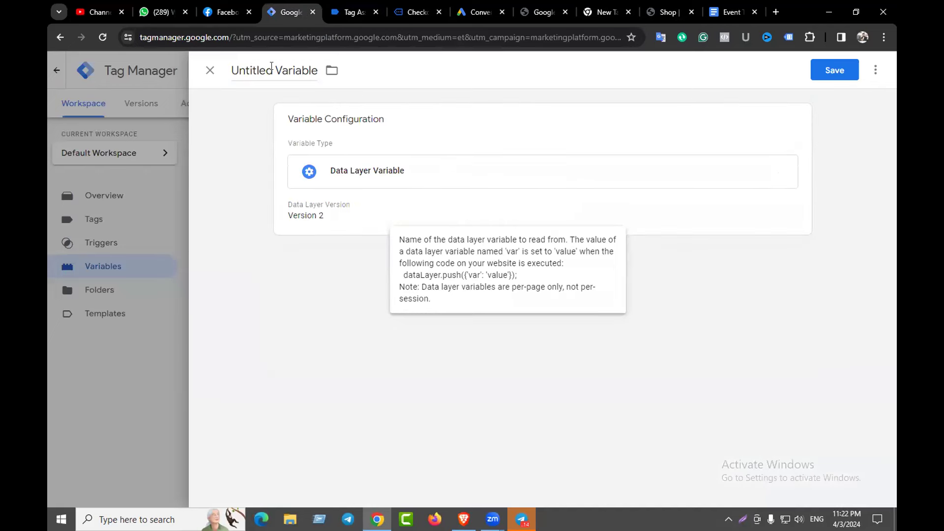
pyautogui.tripleClick(271, 70)
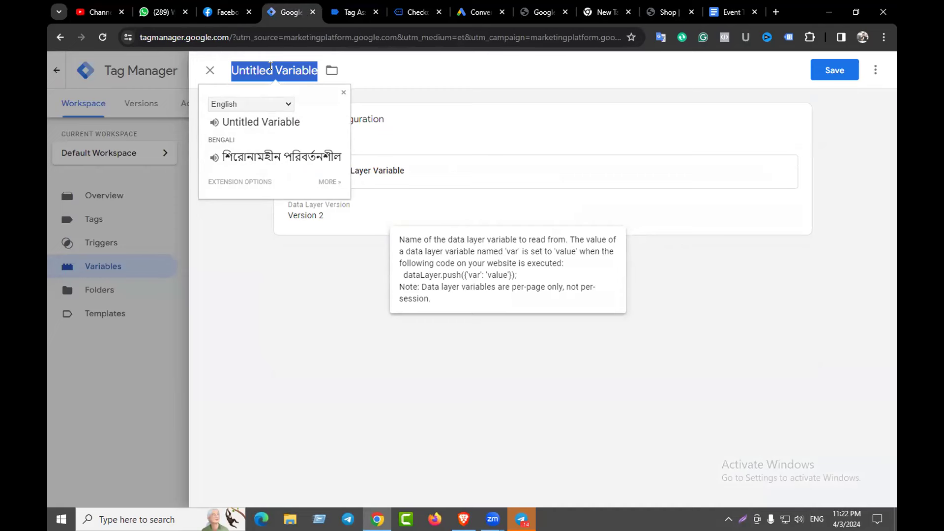
# - Copy ecommerce.currency from the Event Tracking for Pixel document and enter it as the new variable's Data Layer Variable Name in Tag Manager
pyautogui.click(733, 12)
pyautogui.press('Right')
pyautogui.moveTo(402, 222); pyautogui.dragTo(504, 223)
pyautogui.hotkey('ctrl', 'c')
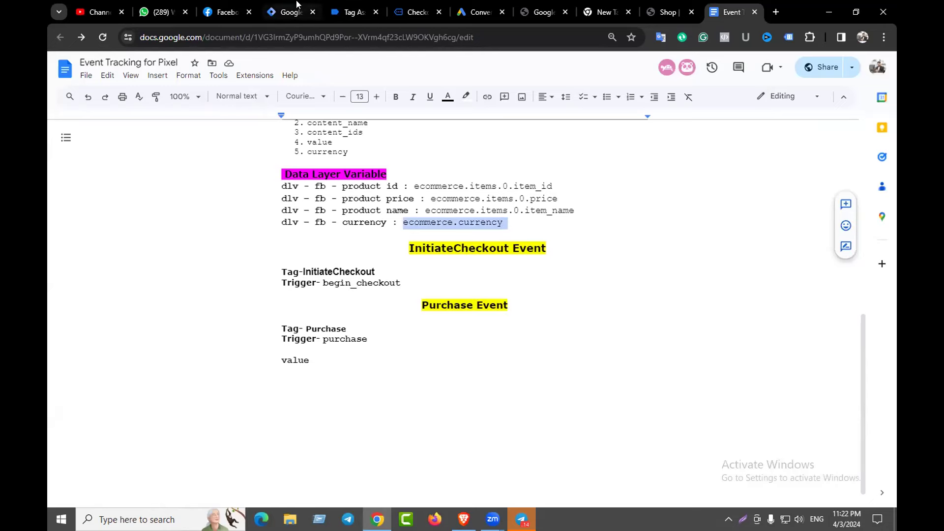
pyautogui.click(290, 12)
pyautogui.click(344, 10)
pyautogui.click(301, 14)
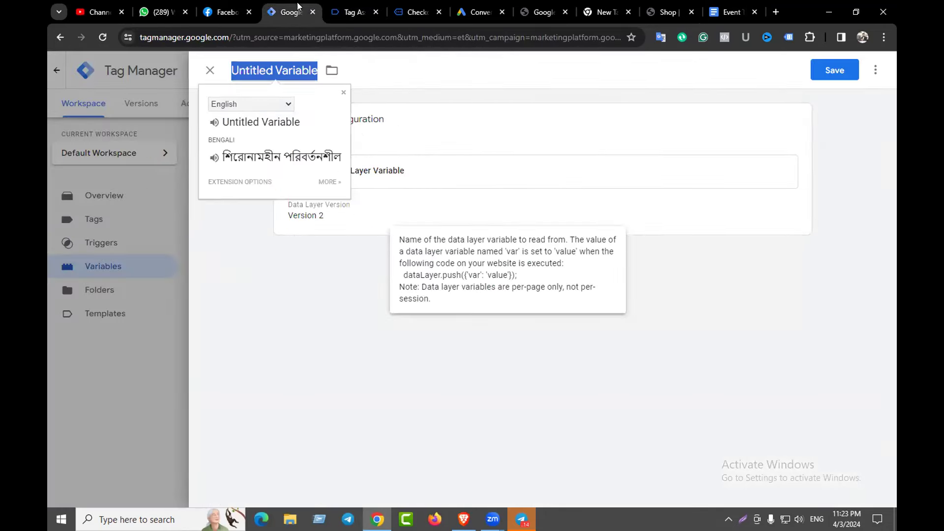
pyautogui.click(265, 248)
pyautogui.click(369, 175)
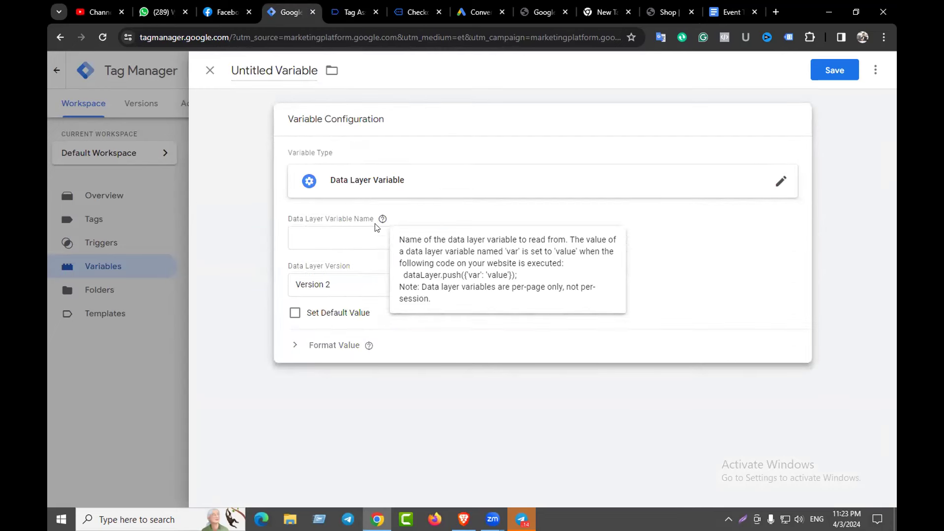
pyautogui.click(317, 242)
pyautogui.hotkey('ctrl', 'v')
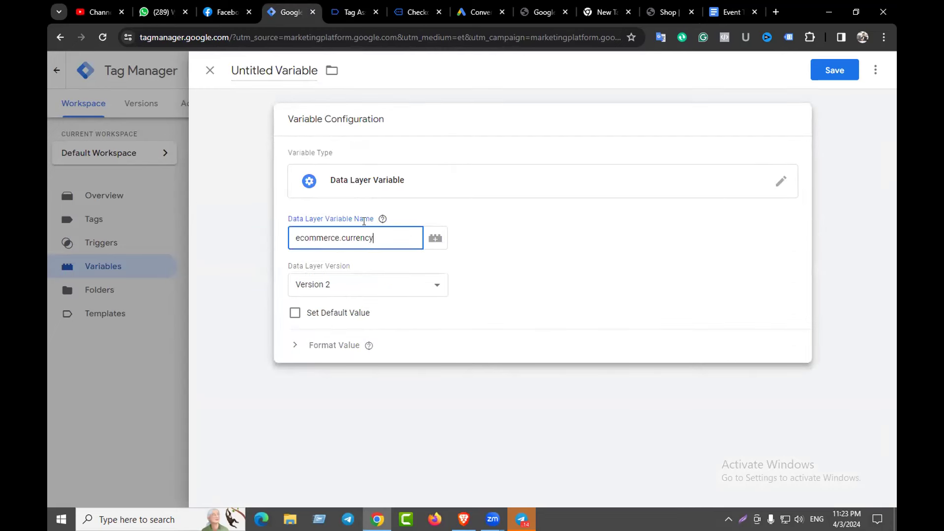
# - Name the variable "Dlv-Gads-Currency" and save it
pyautogui.doubleClick(230, 71)
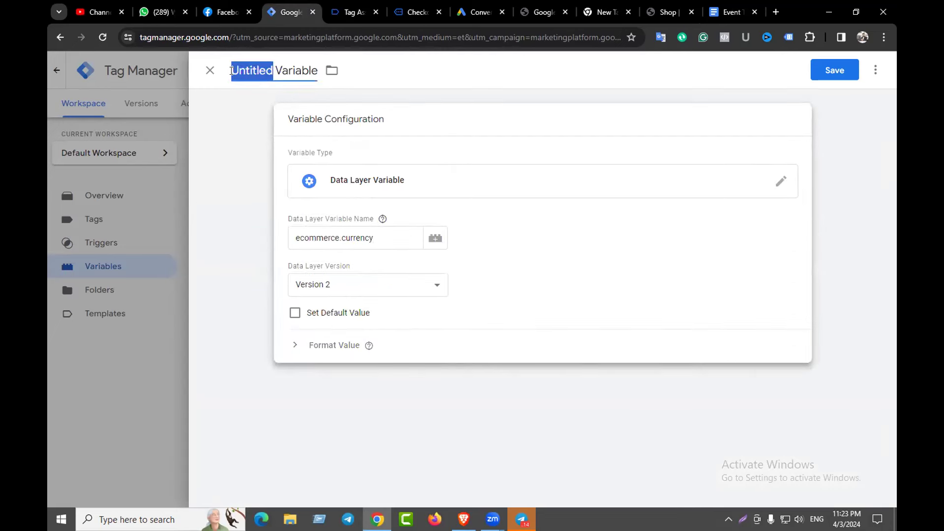
pyautogui.press('BackSpace')
pyautogui.write('Dlv')
pyautogui.press('Left')
pyautogui.write('-Gads')
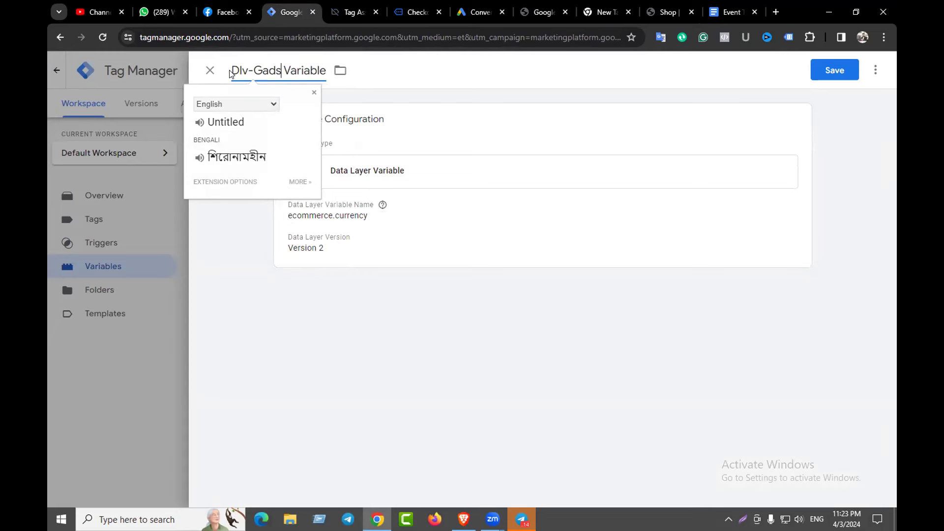
pyautogui.write('-')
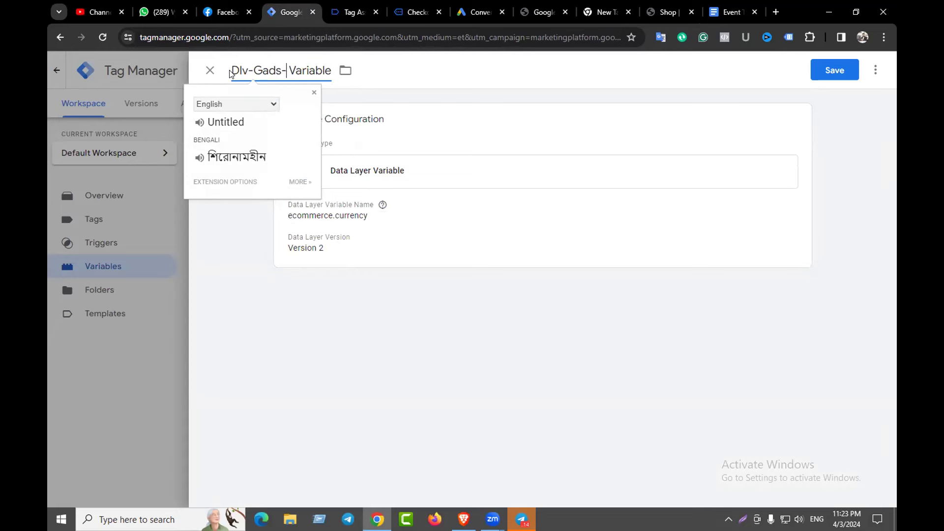
pyautogui.write('Cu')
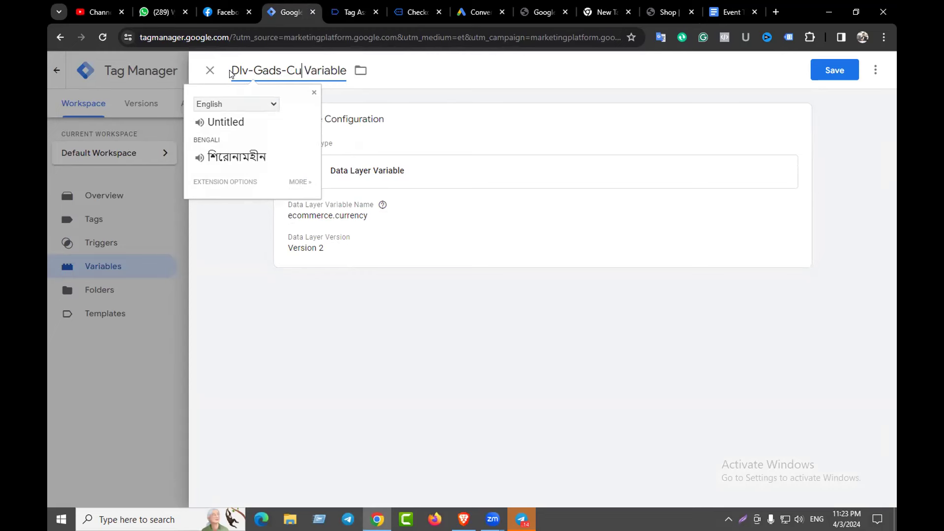
pyautogui.write('rrenc')
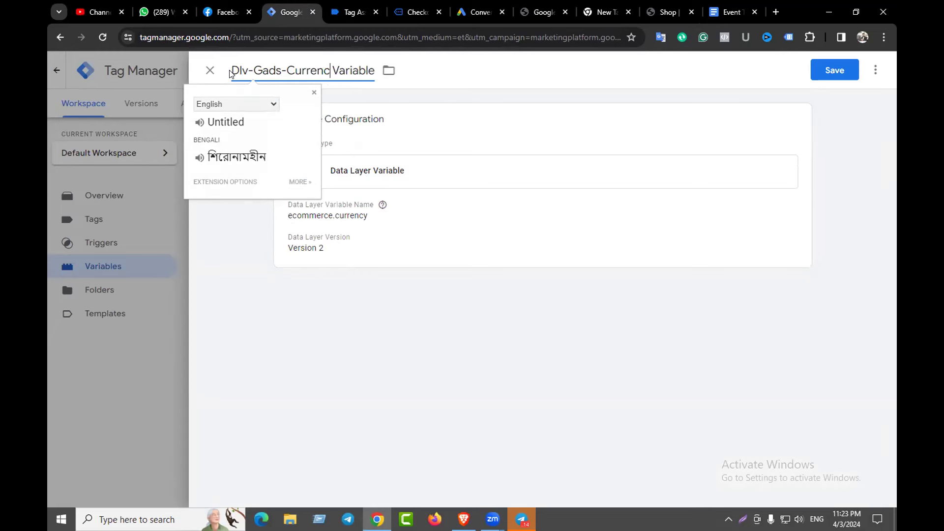
pyautogui.write('y')
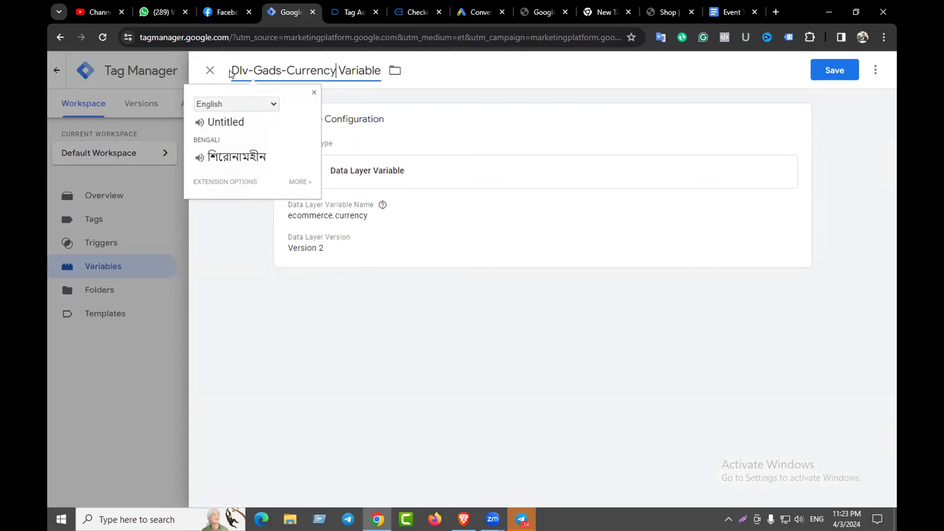
pyautogui.moveTo(341, 68); pyautogui.dragTo(385, 78)
pyautogui.press('BackSpace')
pyautogui.press('BackSpace')
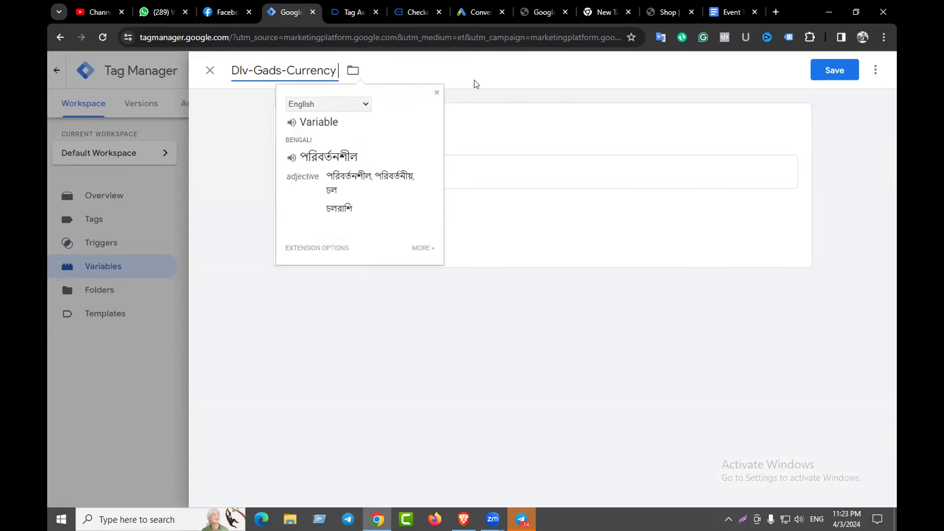
pyautogui.click(512, 85)
pyautogui.click(836, 70)
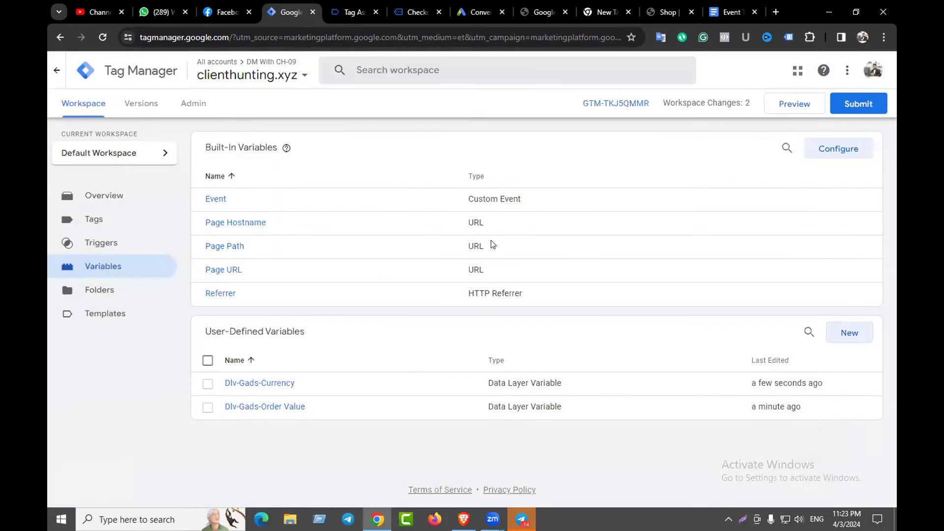
# - Create another user-defined variable of the Data Layer Variable type
pyautogui.click(858, 334)
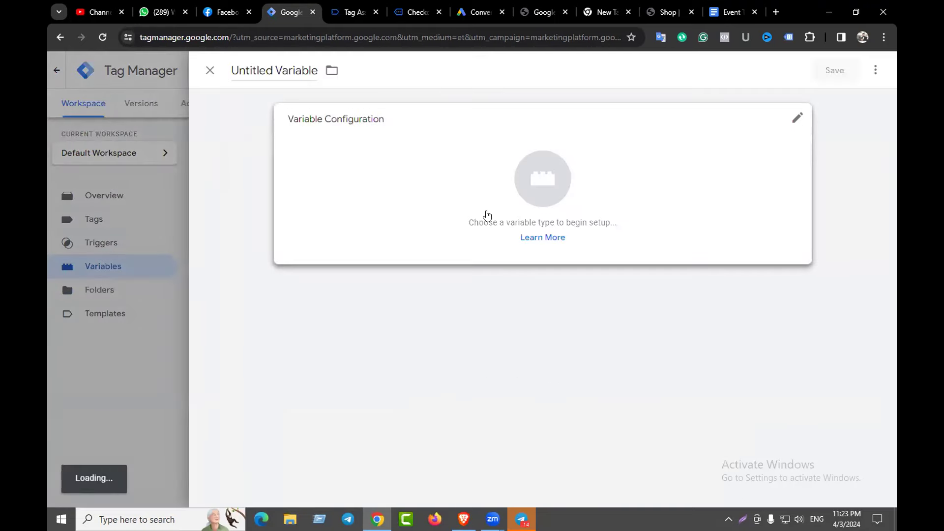
pyautogui.click(501, 192)
pyautogui.scroll(-1, 588, 315)
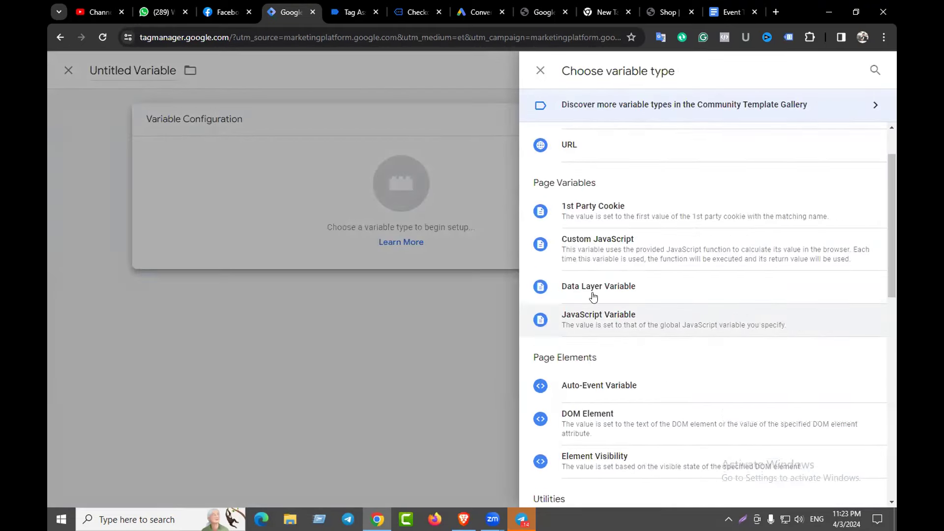
pyautogui.click(594, 295)
pyautogui.click(333, 238)
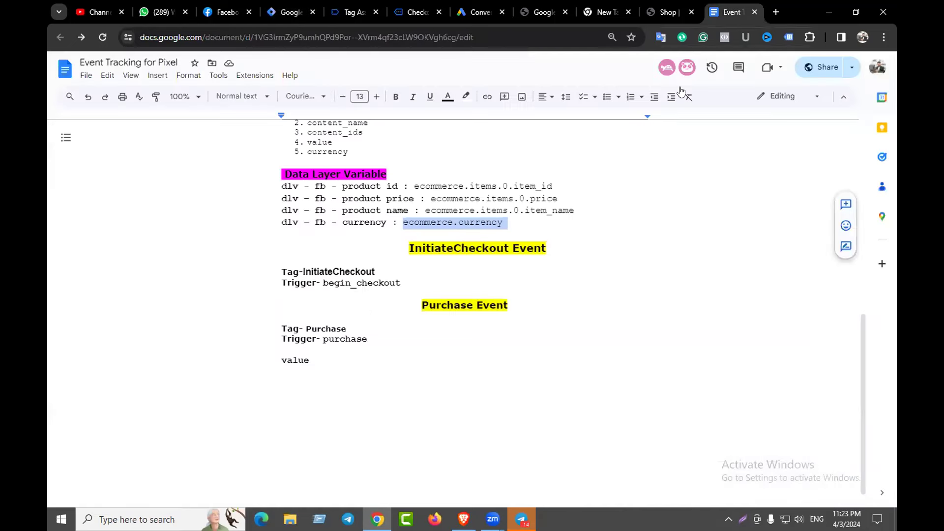
# - Copy the "ecommerce." prefix from the Event Tracking for Pixel document and enter it as the Data Layer Variable Name in Tag Manager
pyautogui.click(732, 12)
pyautogui.click(445, 222)
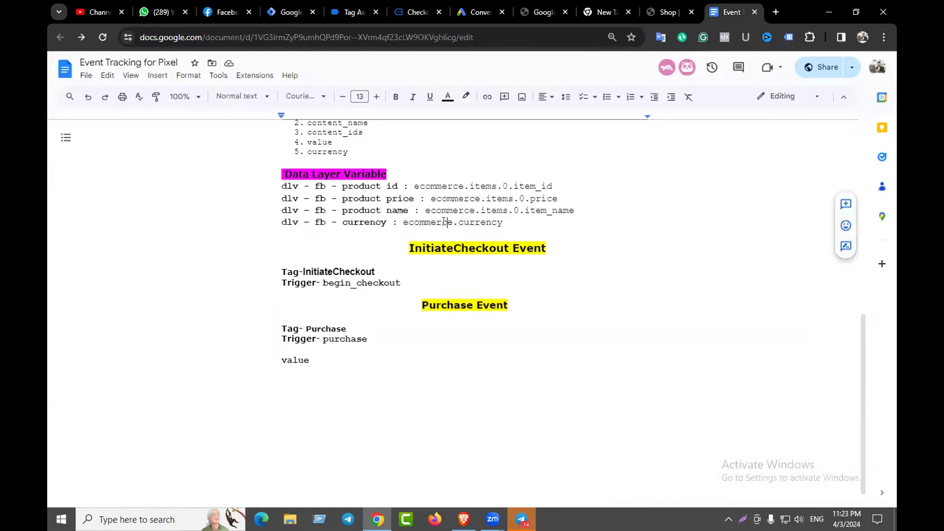
pyautogui.scroll(3, 440, 234)
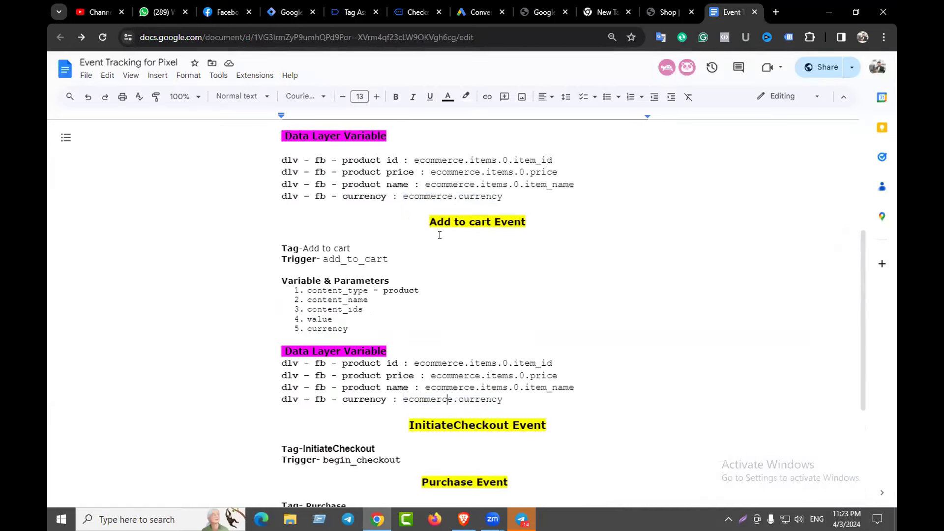
pyautogui.scroll(3, 439, 233)
pyautogui.scroll(-5, 435, 246)
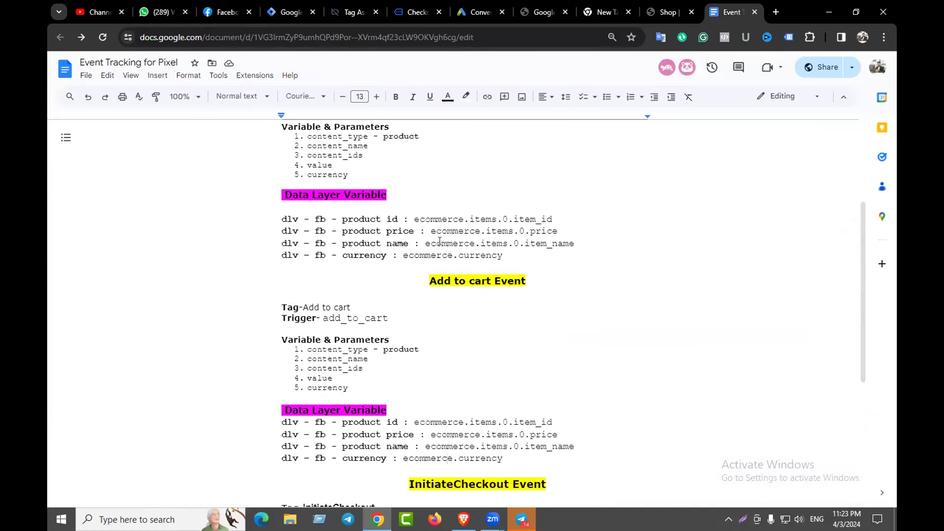
pyautogui.scroll(-2, 433, 261)
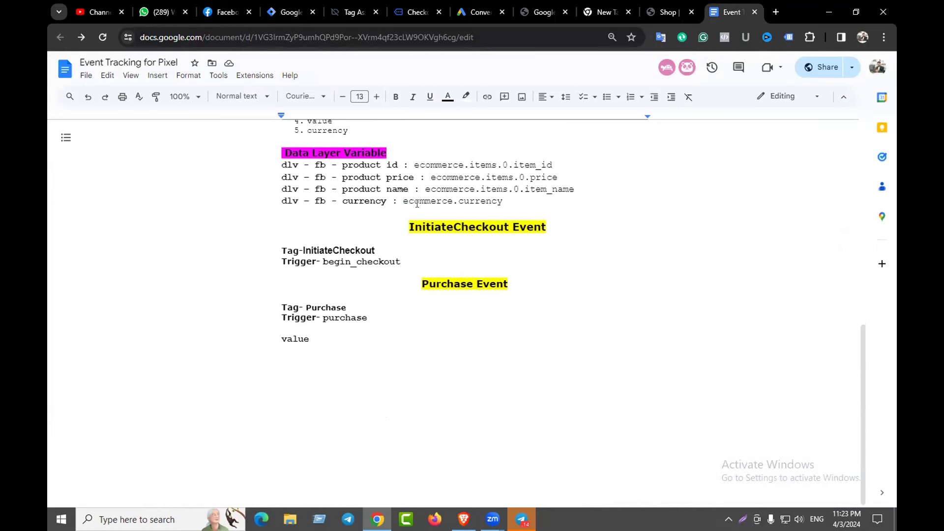
pyautogui.moveTo(403, 201); pyautogui.dragTo(455, 196)
pyautogui.hotkey('ctrl', 'c')
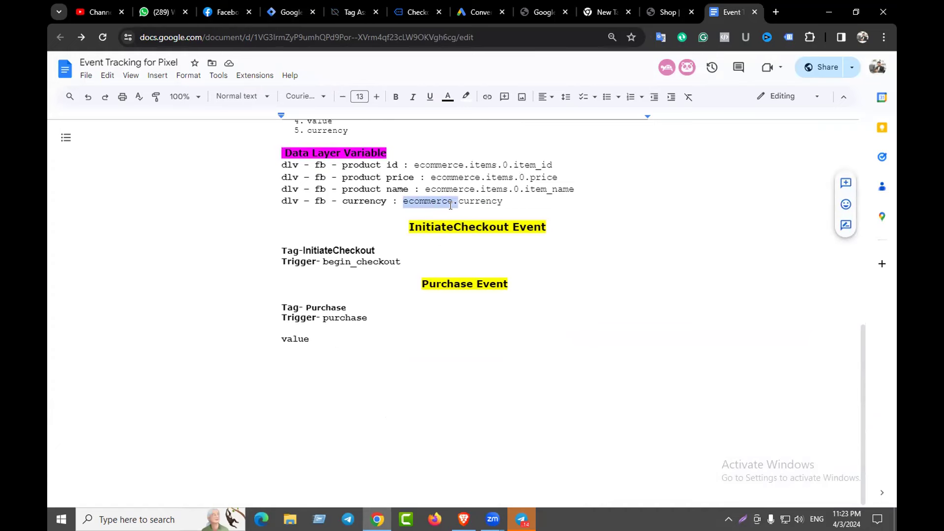
pyautogui.click(307, 14)
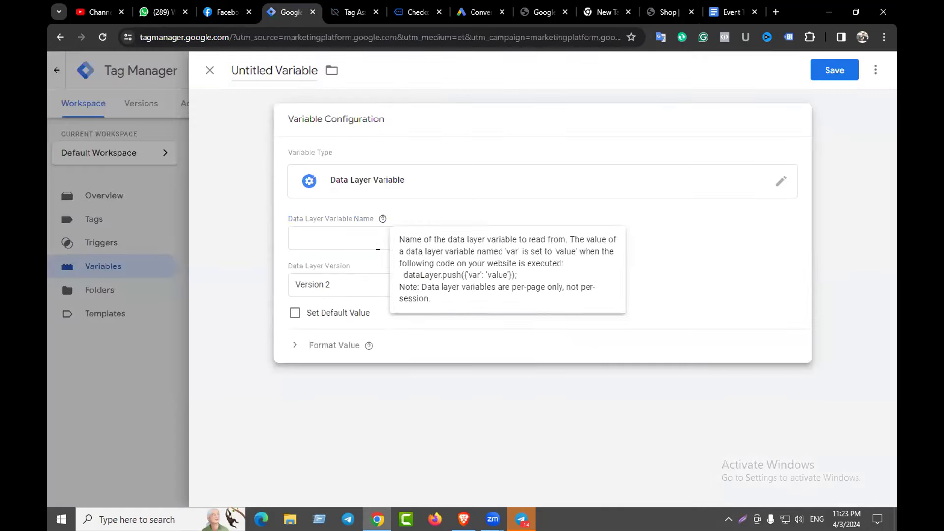
pyautogui.click(358, 244)
pyautogui.hotkey('ctrl', 'v')
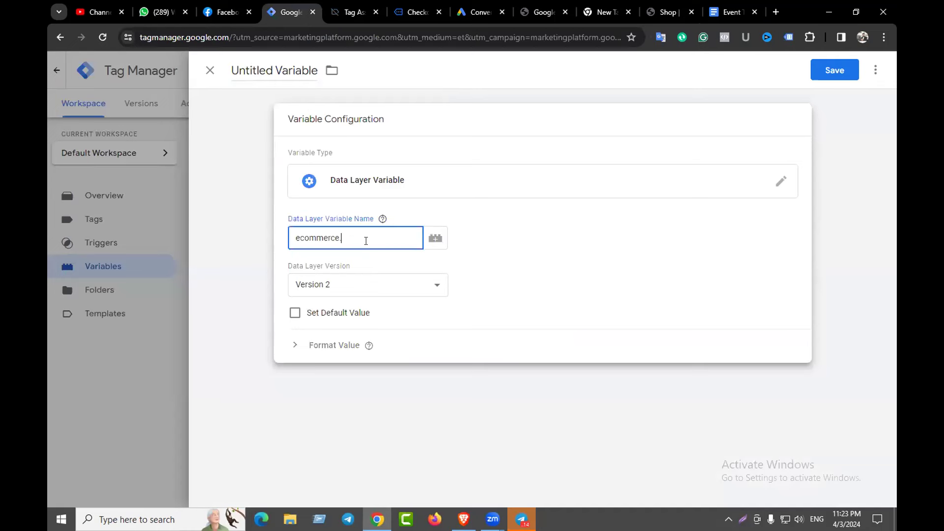
pyautogui.click(385, 207)
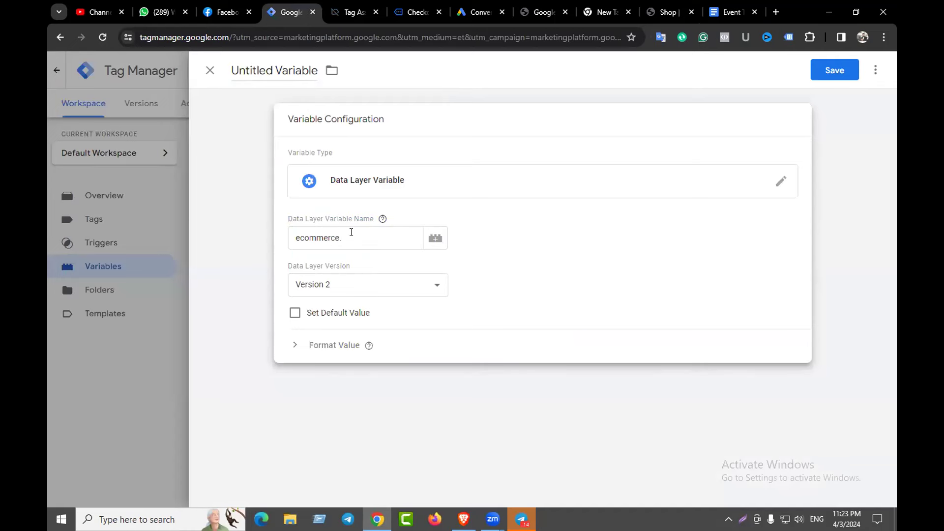
# - Copy transaction_id from the purchase event's data layer in Tag Assistant and append it to the "ecommerce." Data Layer Variable Name in Tag Manager
pyautogui.click(409, 6)
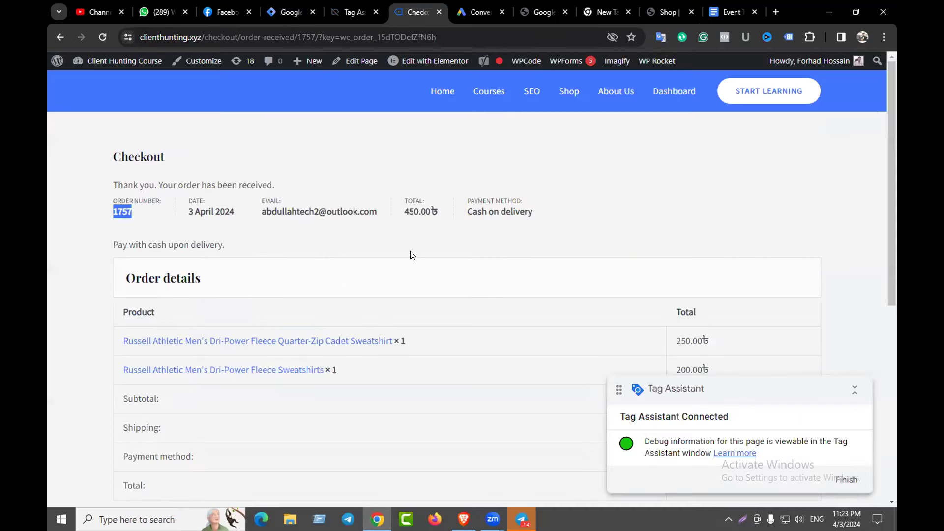
pyautogui.click(352, 7)
pyautogui.click(347, 309)
pyautogui.moveTo(245, 287); pyautogui.dragTo(300, 289)
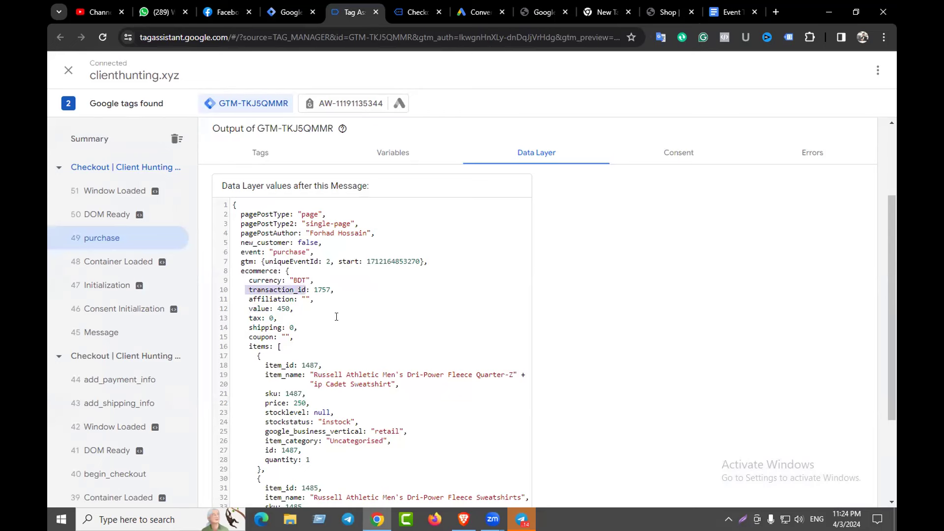
pyautogui.click(294, 11)
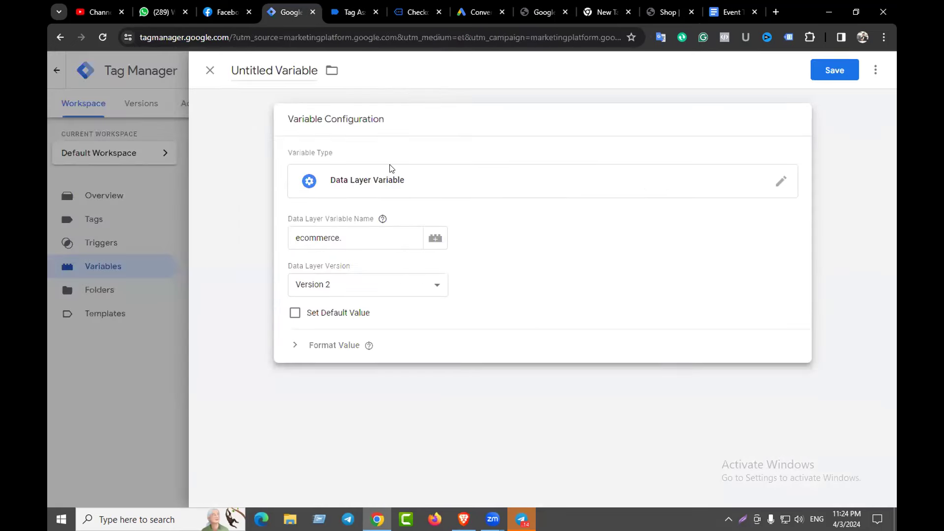
pyautogui.click(351, 240)
pyautogui.write('transaction_id')
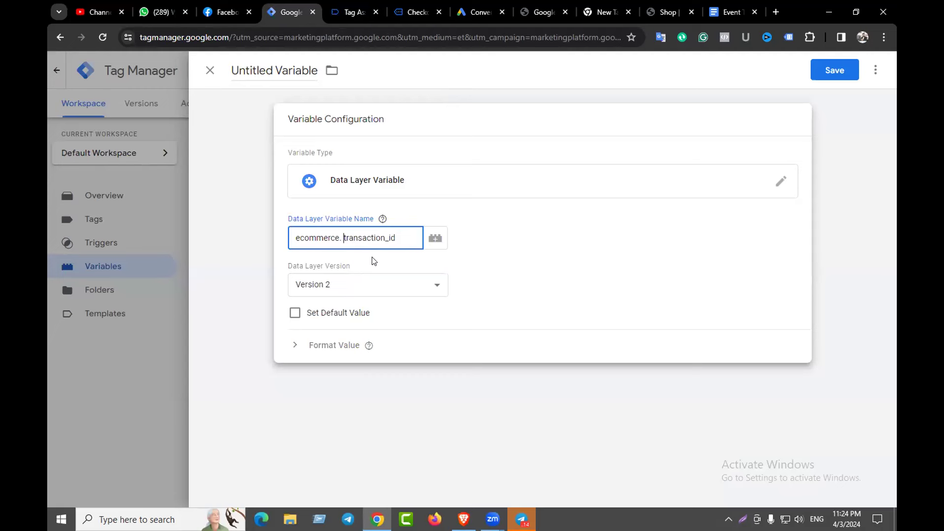
pyautogui.press('BackSpace')
# - Name the variable "Dlv-Gads-Order ID" and save it
pyautogui.doubleClick(233, 69)
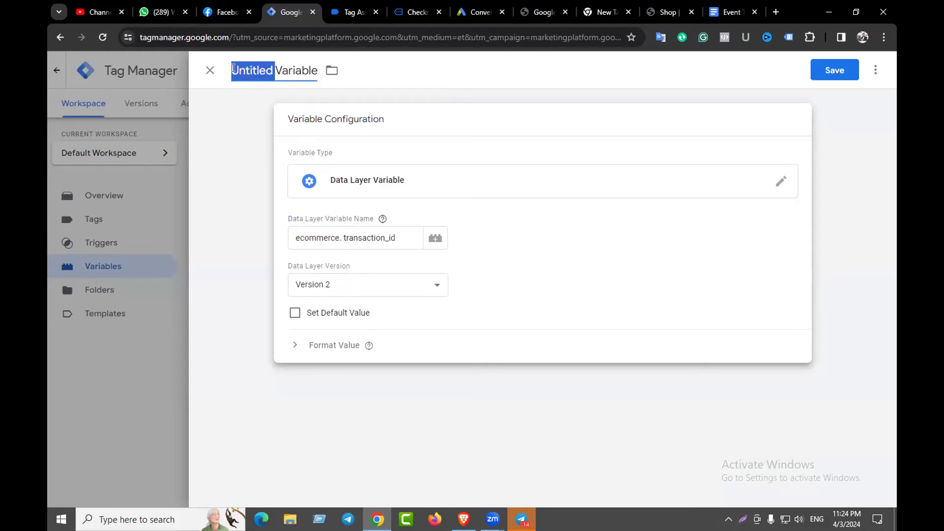
pyautogui.press('BackSpace')
pyautogui.click(278, 89)
pyautogui.write('D')
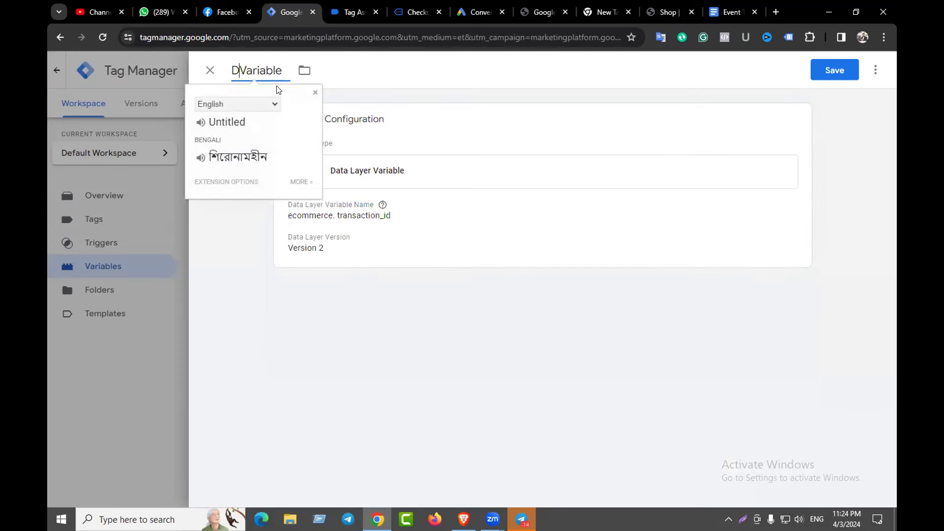
pyautogui.write('lv-Gads')
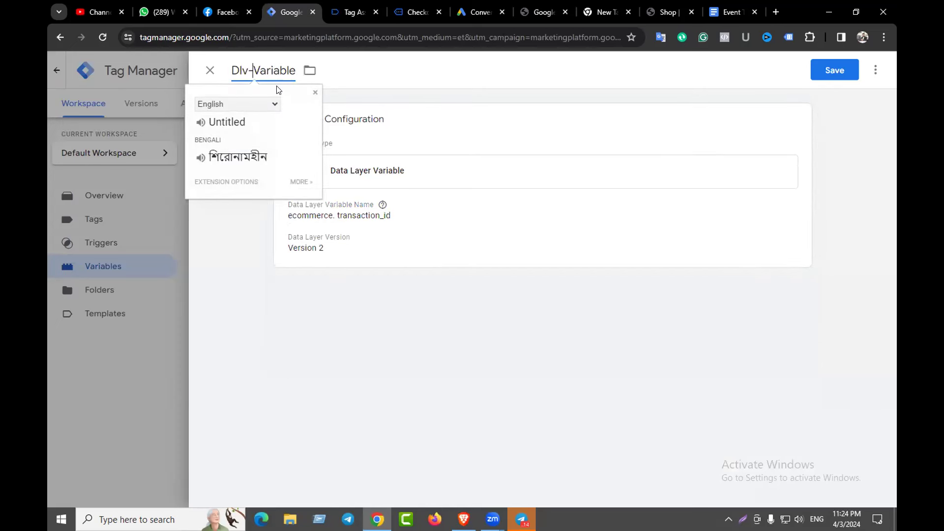
pyautogui.write('-')
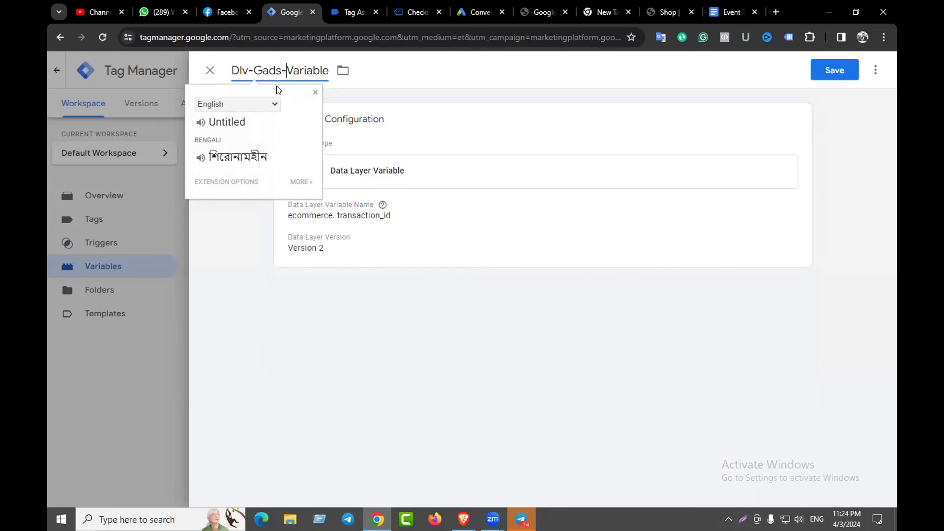
pyautogui.write('Ordar')
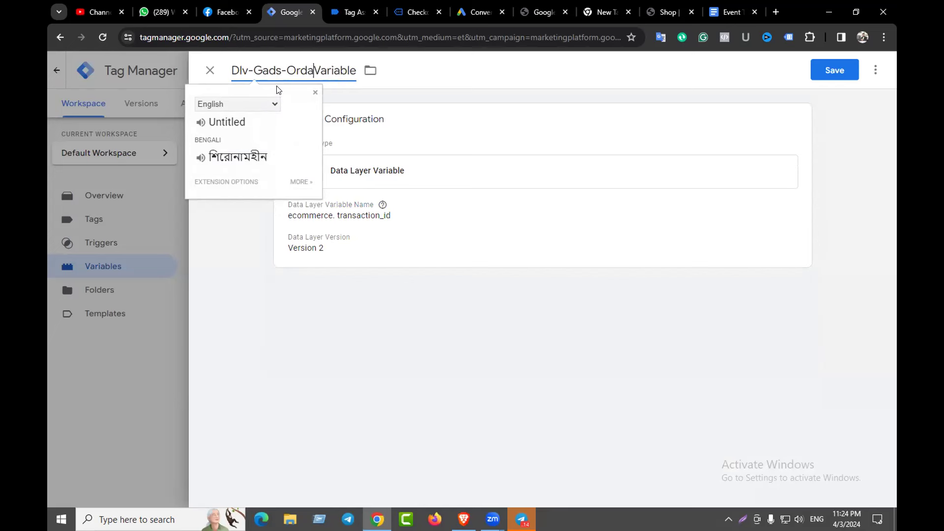
pyautogui.press('BackSpace')
pyautogui.press('BackSpace')
pyautogui.write('er ID')
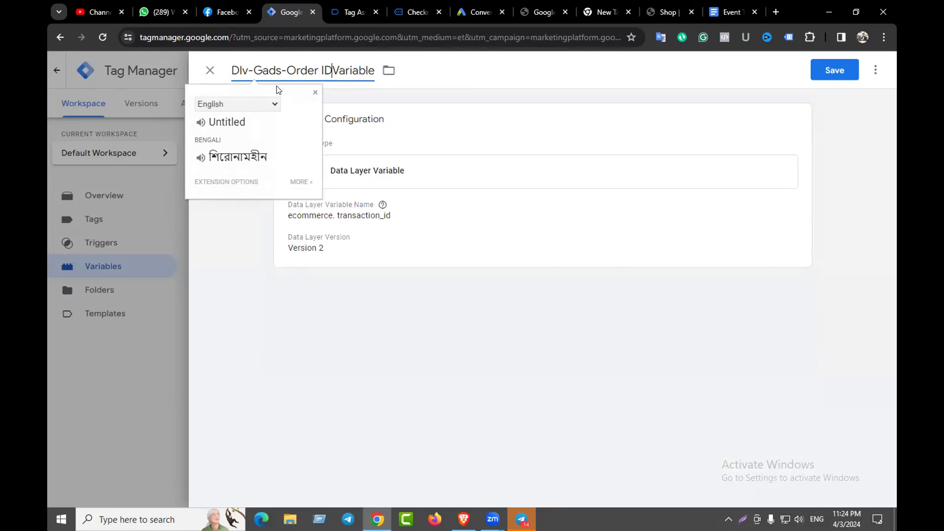
pyautogui.press('Right')
pyautogui.press('Right')
pyautogui.press('Right')
pyautogui.press('Right')
pyautogui.press('Right')
pyautogui.press('Right')
pyautogui.press('BackSpace')
pyautogui.press('BackSpace')
pyautogui.press('BackSpace')
pyautogui.press('BackSpace')
pyautogui.press('BackSpace')
pyautogui.press('BackSpace')
pyautogui.press('BackSpace')
pyautogui.press('BackSpace')
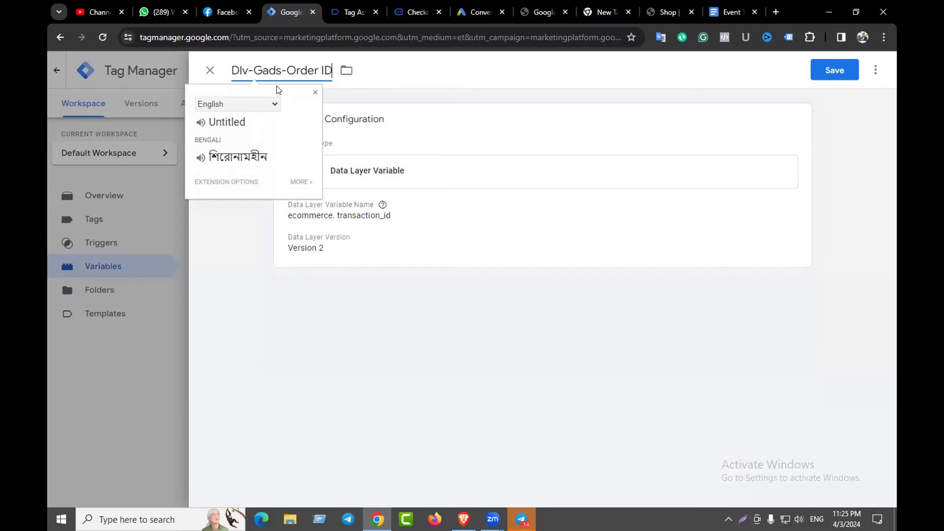
pyautogui.click(502, 88)
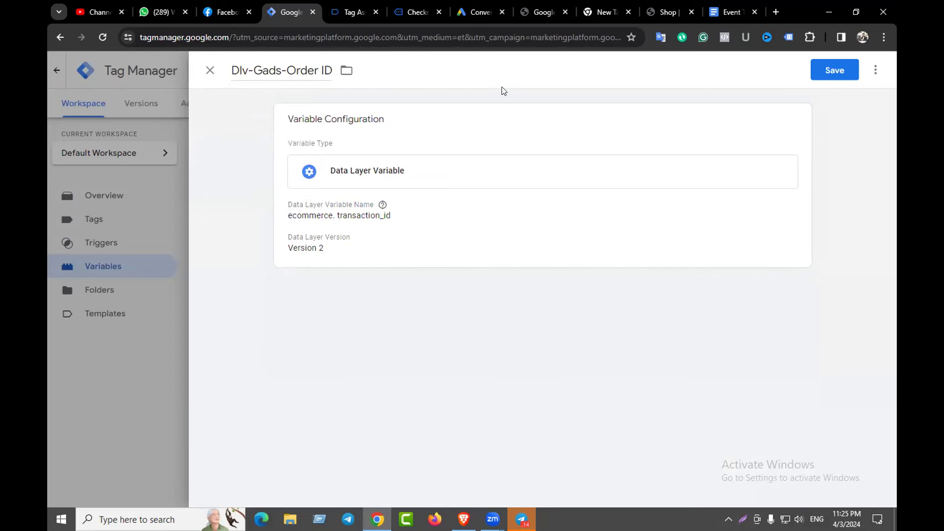
pyautogui.click(814, 73)
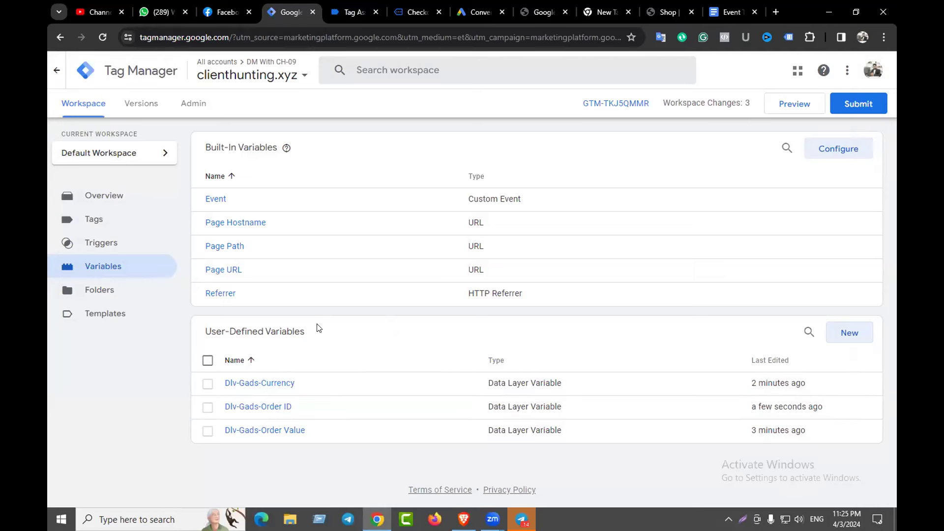
# - Open the tag configuration of Gads-Purchase Tag for editing
pyautogui.click(97, 220)
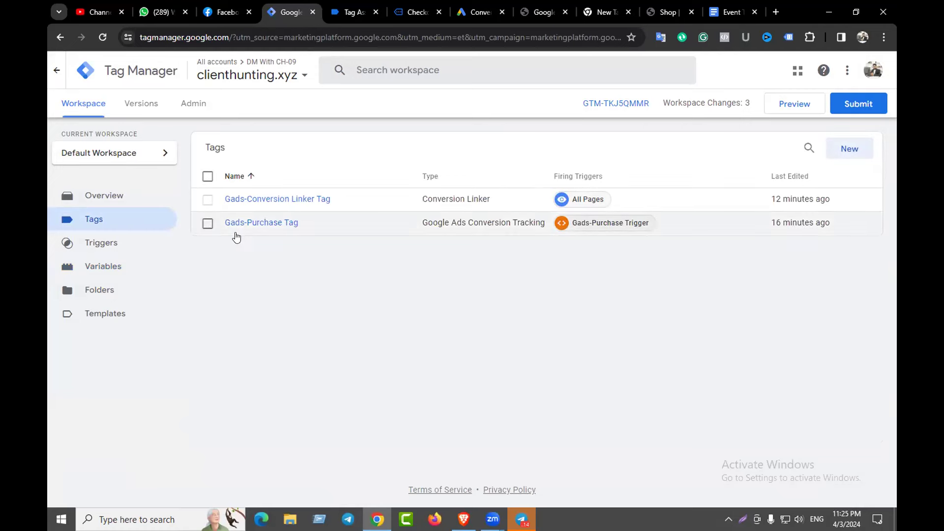
pyautogui.click(271, 224)
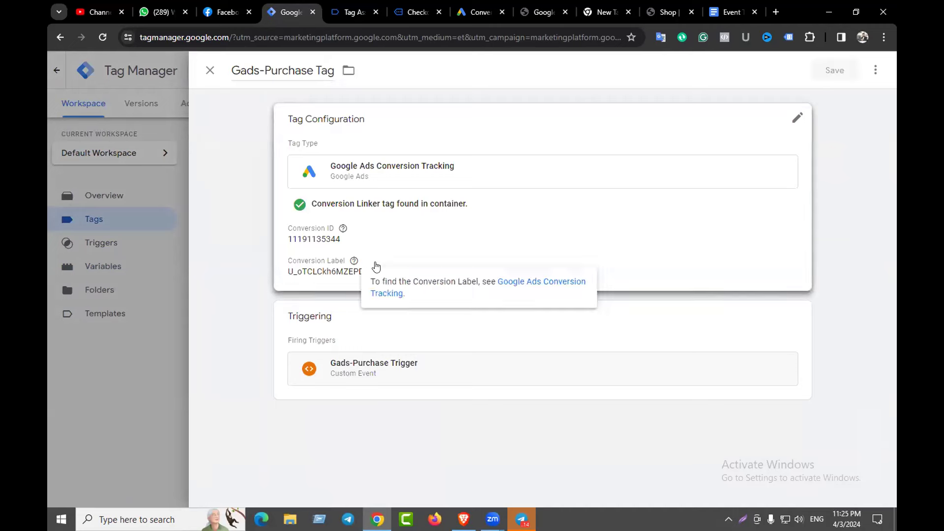
pyautogui.click(366, 245)
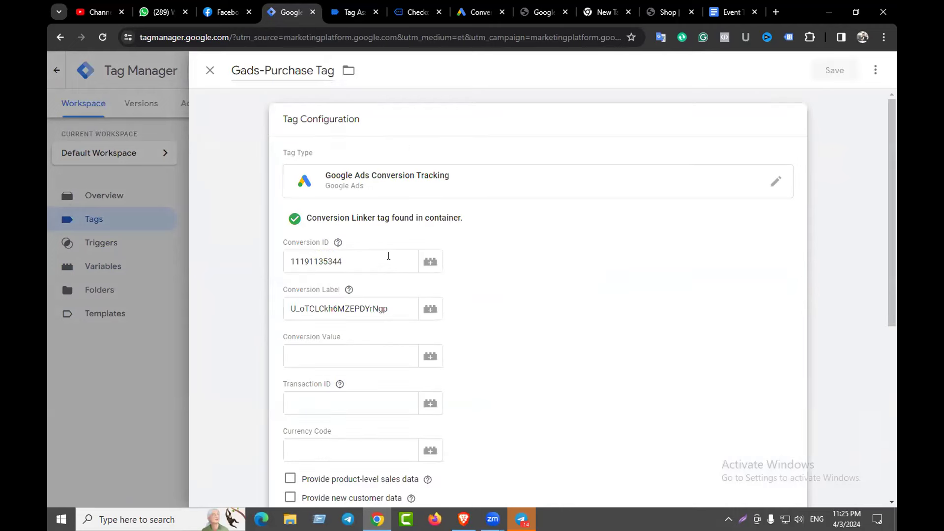
# - Set the tag's Conversion Value to the Dlv-Gads-Order Value variable
pyautogui.scroll(-3, 379, 260)
pyautogui.click(332, 279)
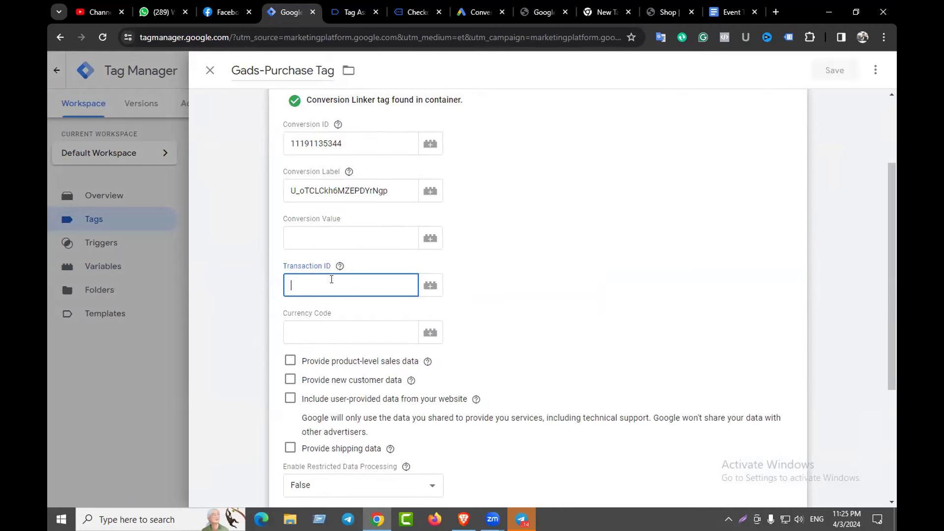
pyautogui.click(328, 325)
pyautogui.click(339, 266)
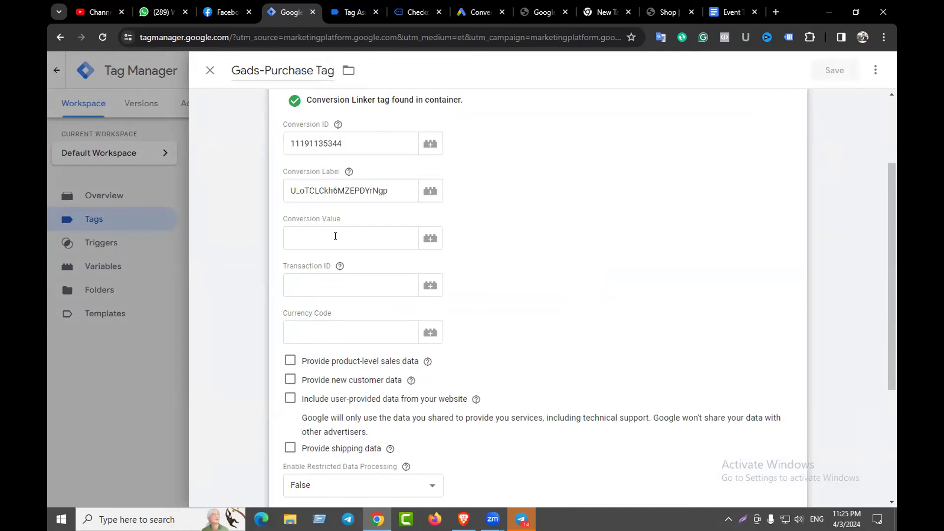
pyautogui.click(335, 237)
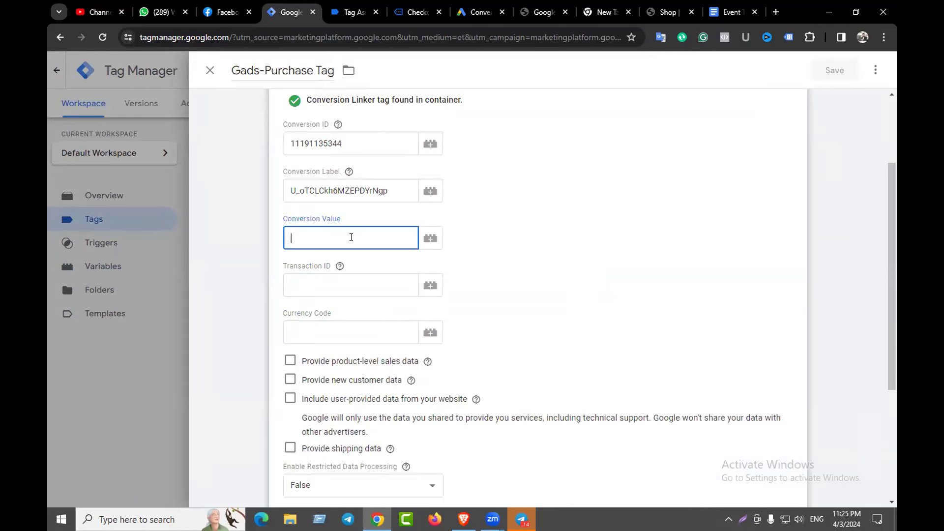
pyautogui.click(430, 240)
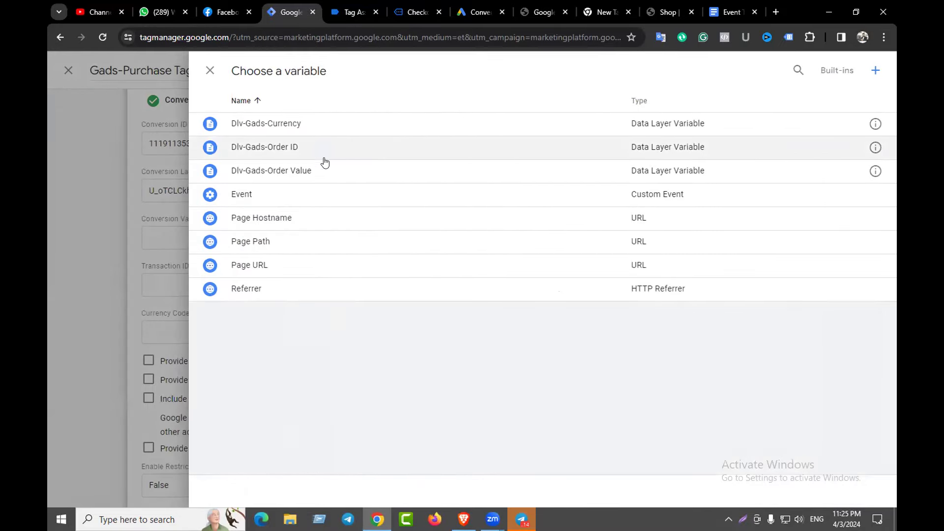
pyautogui.click(292, 172)
# - Set the tag's Transaction ID to the Dlv-Gads-Order ID variable
pyautogui.click(354, 282)
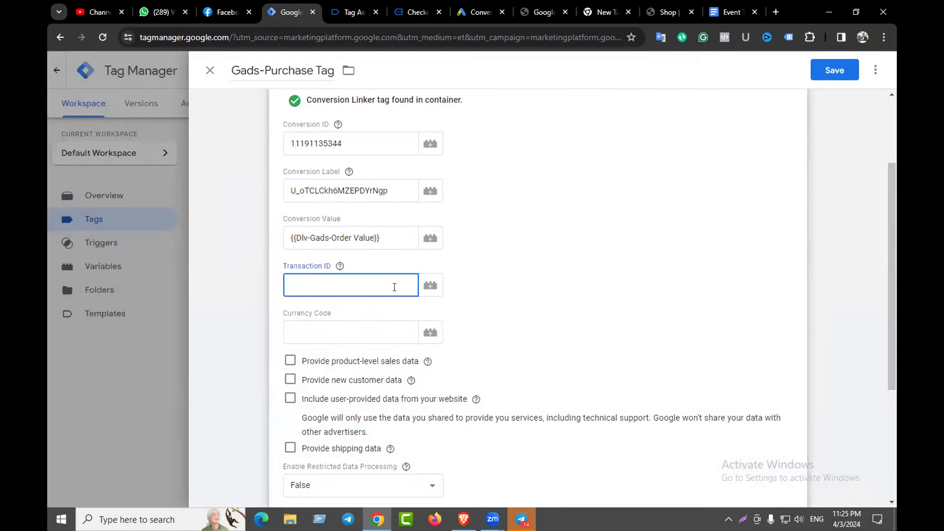
pyautogui.click(430, 286)
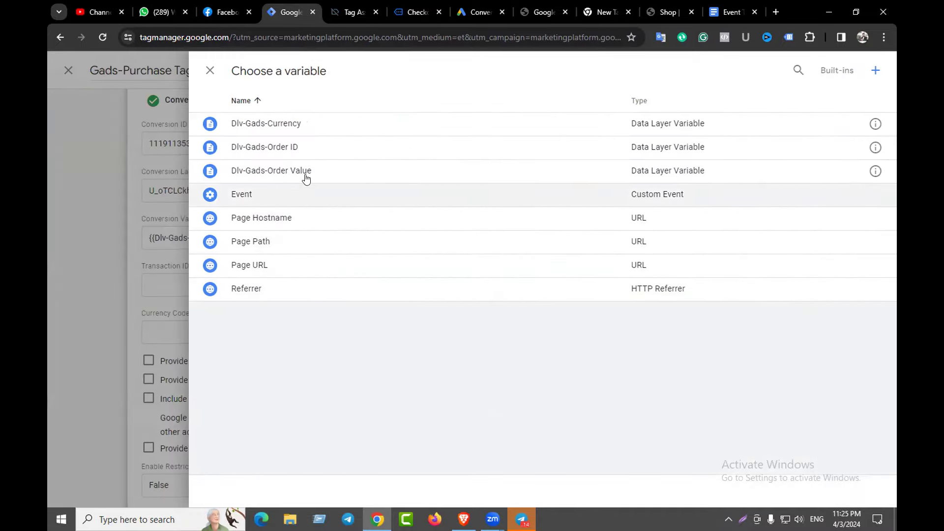
pyautogui.click(290, 148)
# - Set the tag's Currency Code to the Dlv-Gads-Currency variable and save Gads-Purchase Tag
pyautogui.scroll(-1, 386, 263)
pyautogui.click(374, 271)
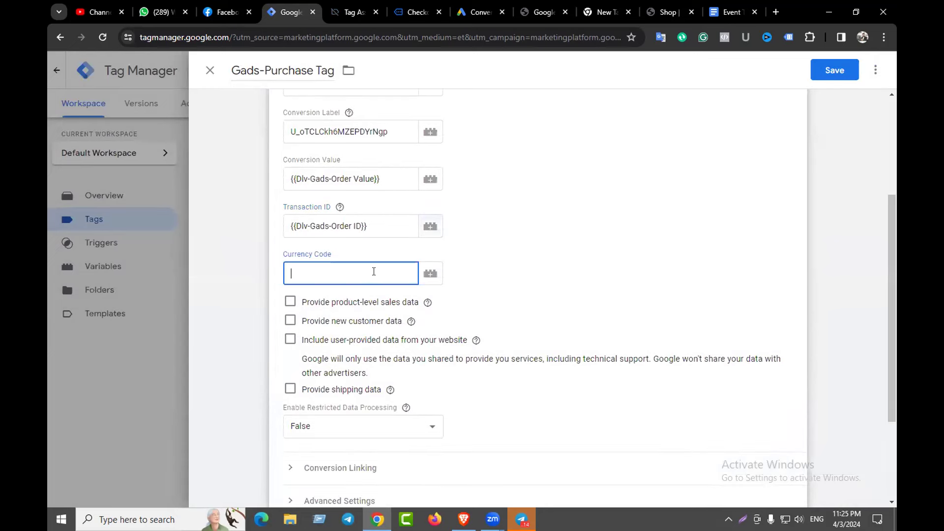
pyautogui.click(430, 273)
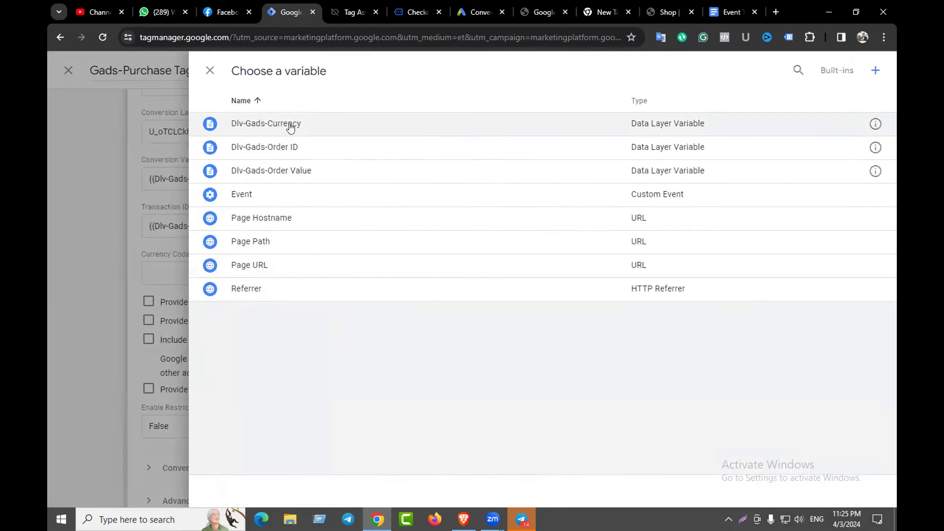
pyautogui.click(290, 125)
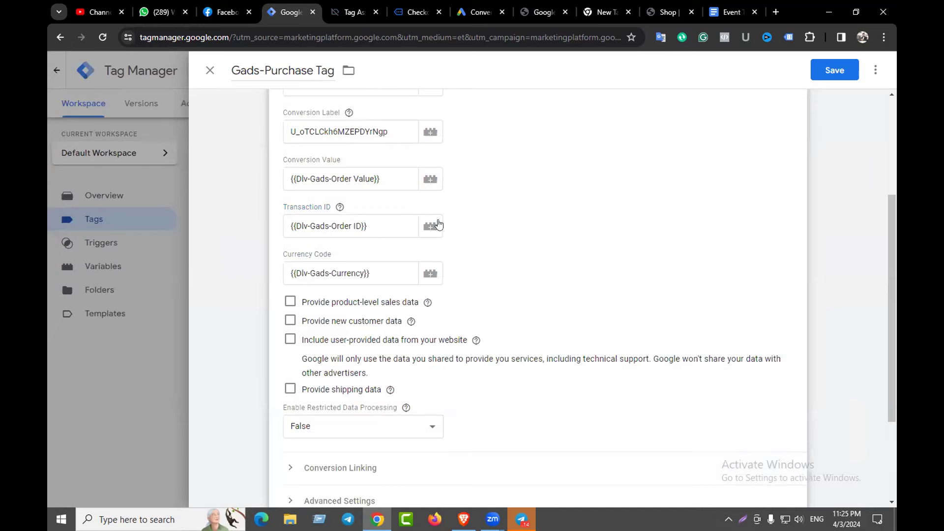
pyautogui.scroll(-3, 511, 256)
pyautogui.scroll(5, 680, 174)
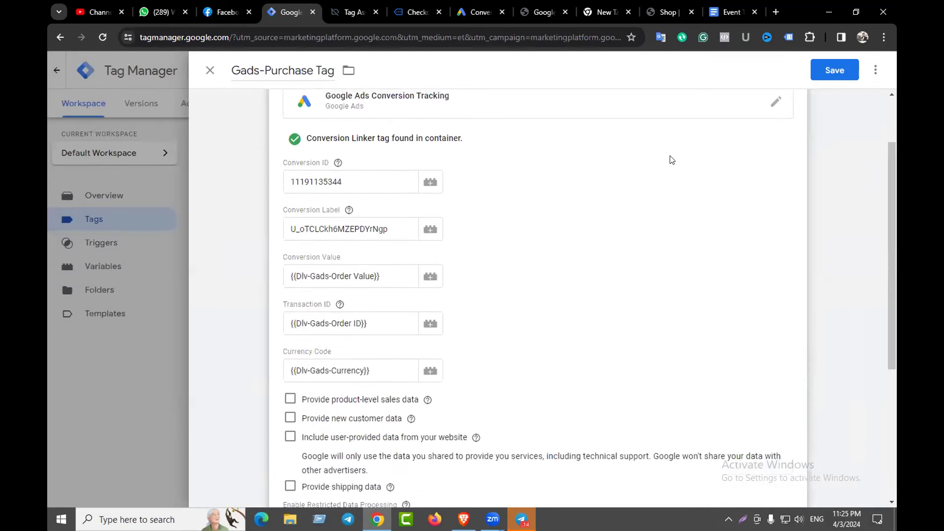
pyautogui.click(836, 71)
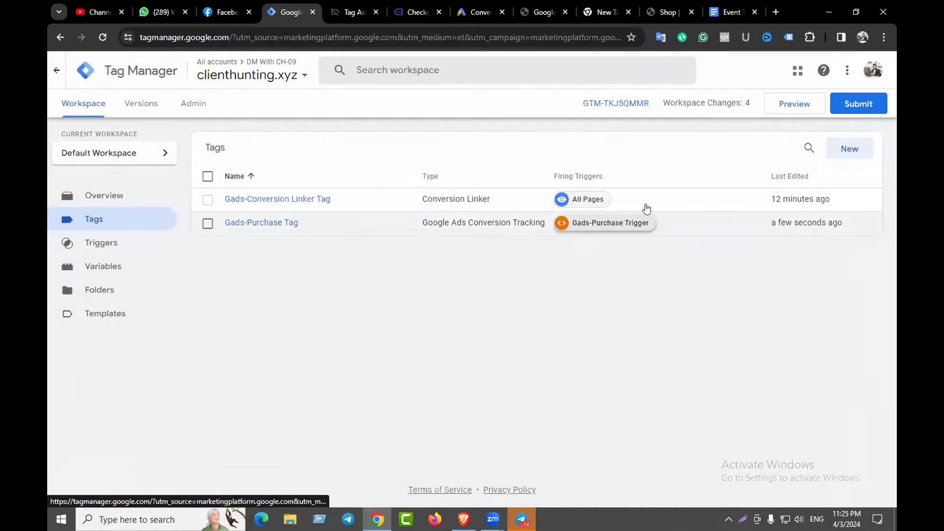
# - Submit and publish the workspace changes without a version name or description, and return to the workspace overview
pyautogui.click(838, 103)
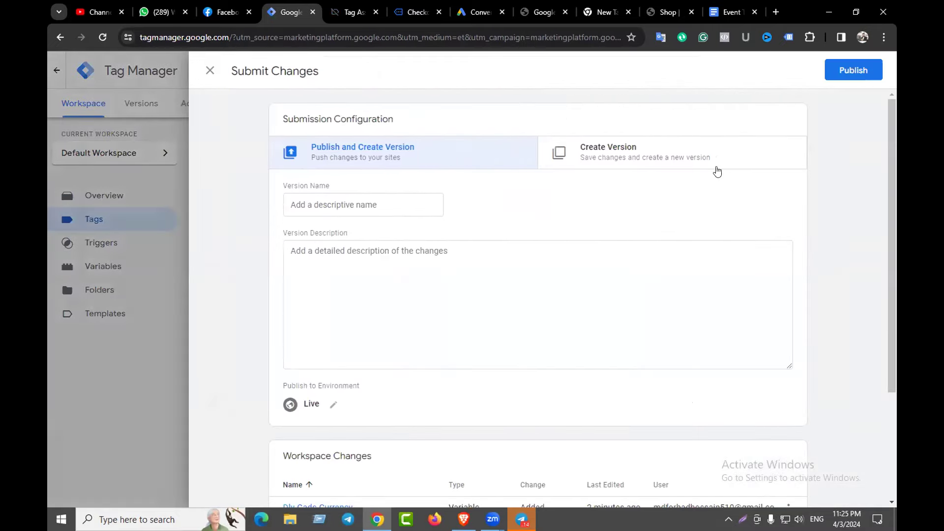
pyautogui.click(853, 70)
pyautogui.click(634, 414)
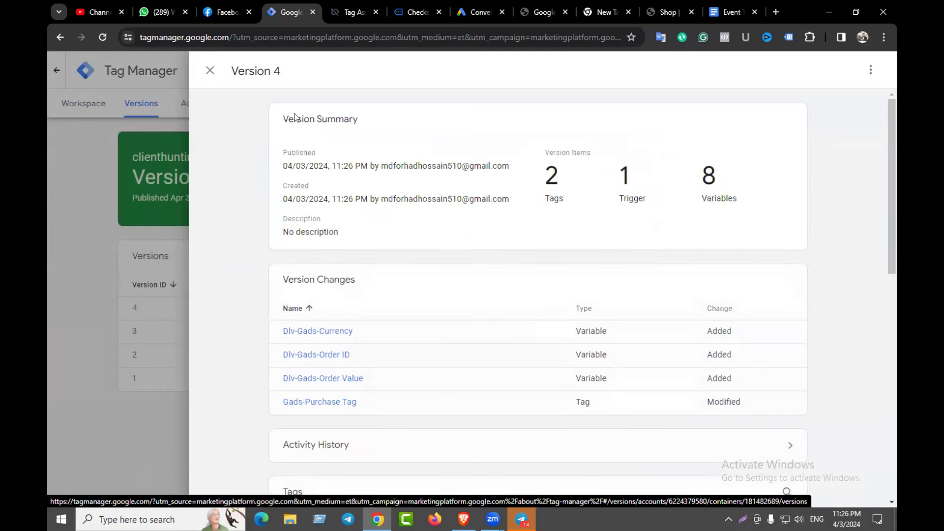
pyautogui.click(210, 70)
pyautogui.click(85, 103)
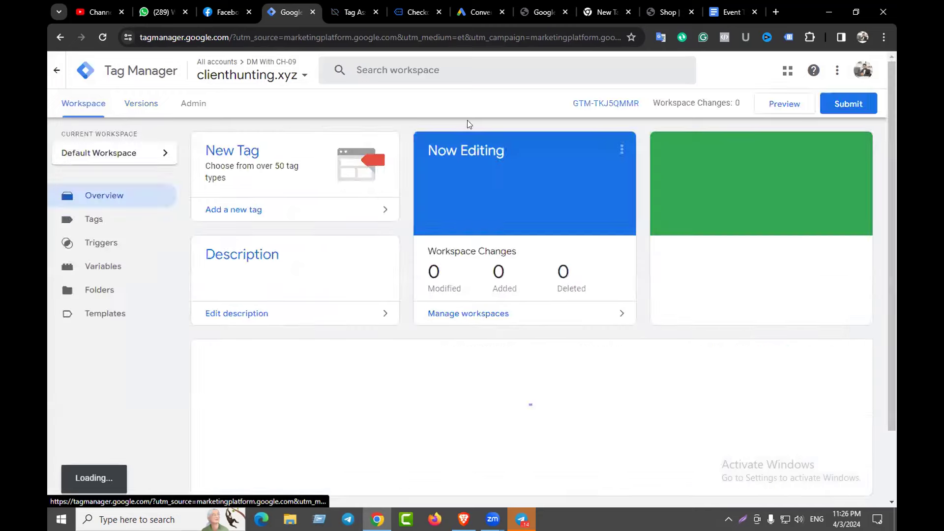
# - Start previewing the container on clienthunting.xyz and continue to the Tag Assistant summary of fired tags
pyautogui.click(783, 103)
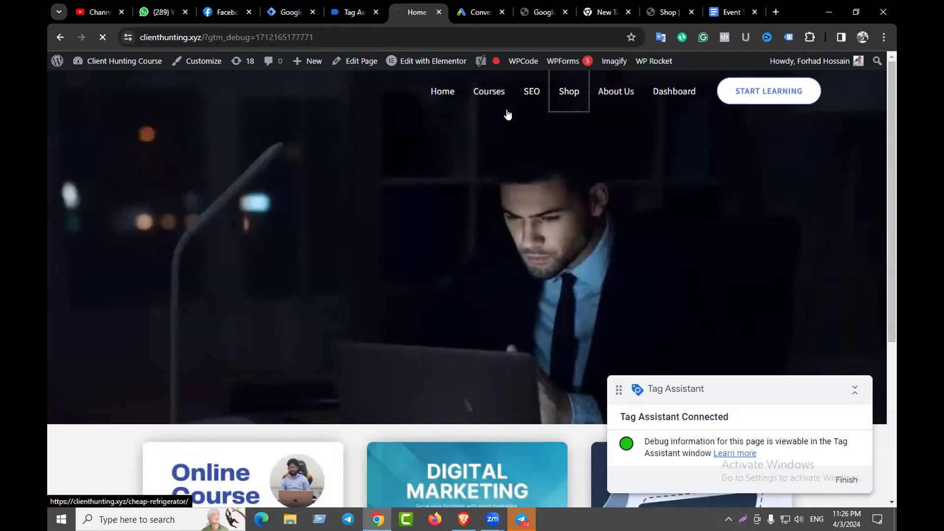
pyautogui.click(353, 11)
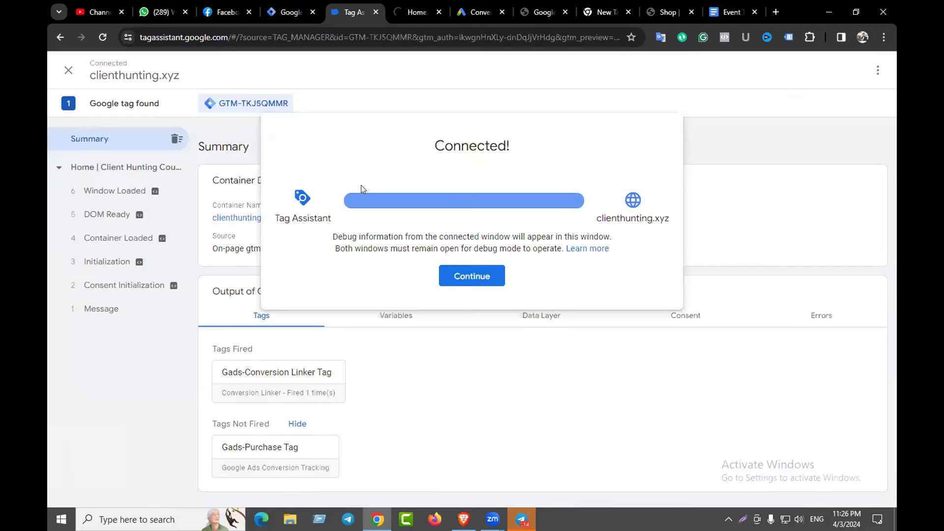
pyautogui.click(471, 276)
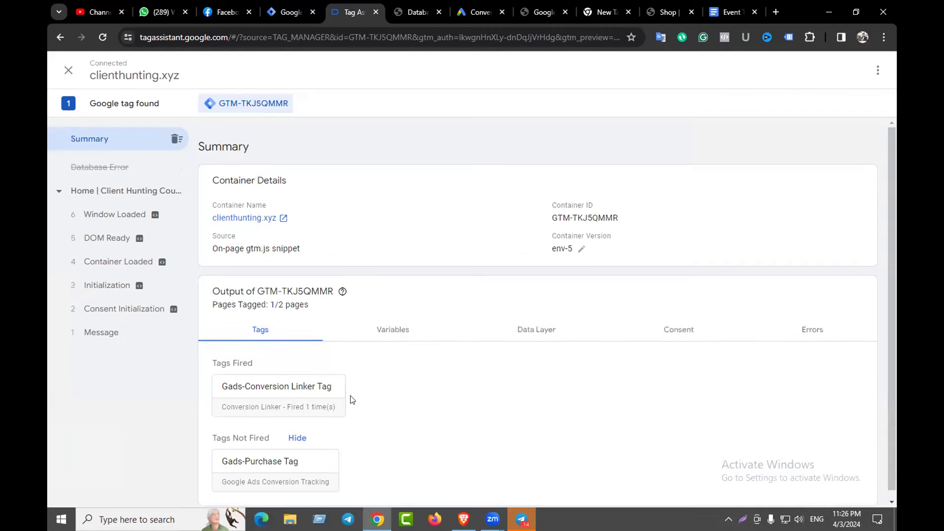
pyautogui.scroll(-1, 352, 399)
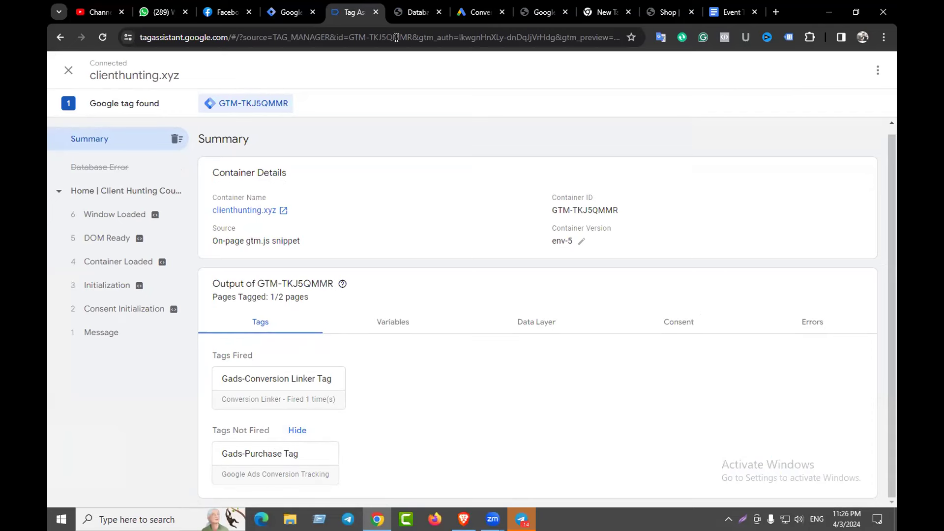
# - Reload the site's Shop page and add the Hanes EcoSmart Fleece Crewneck Sweatshirt to the cart
pyautogui.click(418, 12)
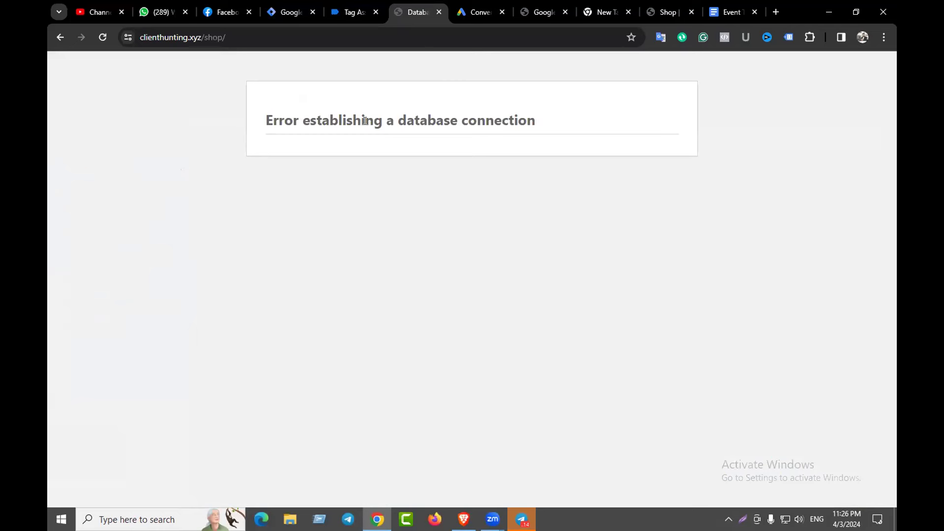
pyautogui.click(102, 37)
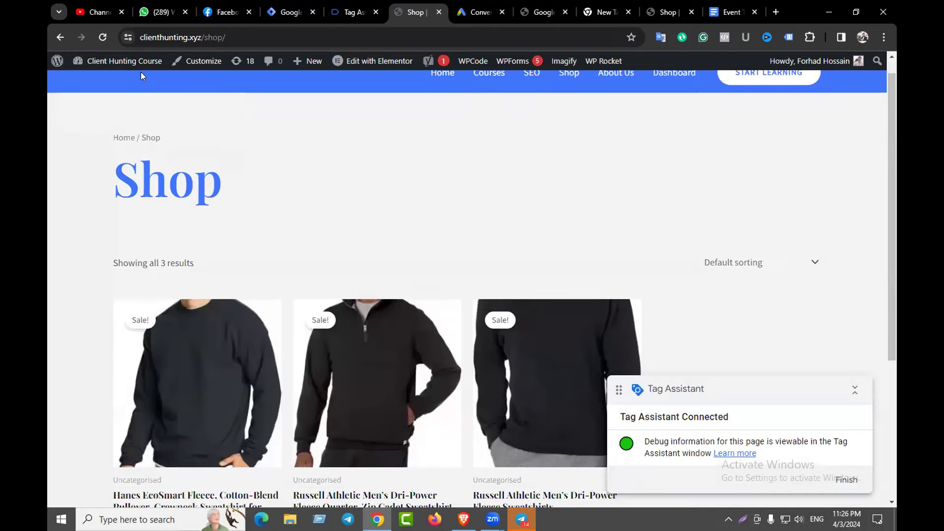
pyautogui.scroll(-3, 396, 191)
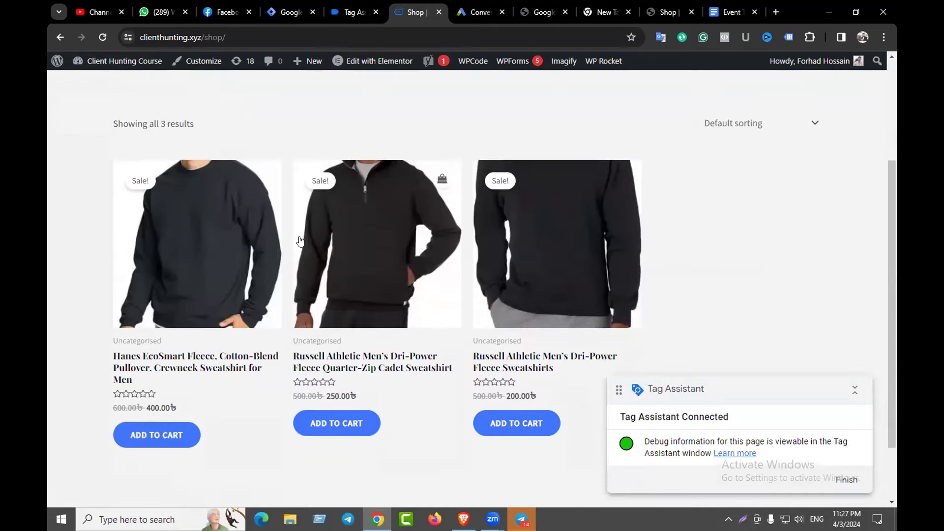
pyautogui.scroll(-2, 301, 240)
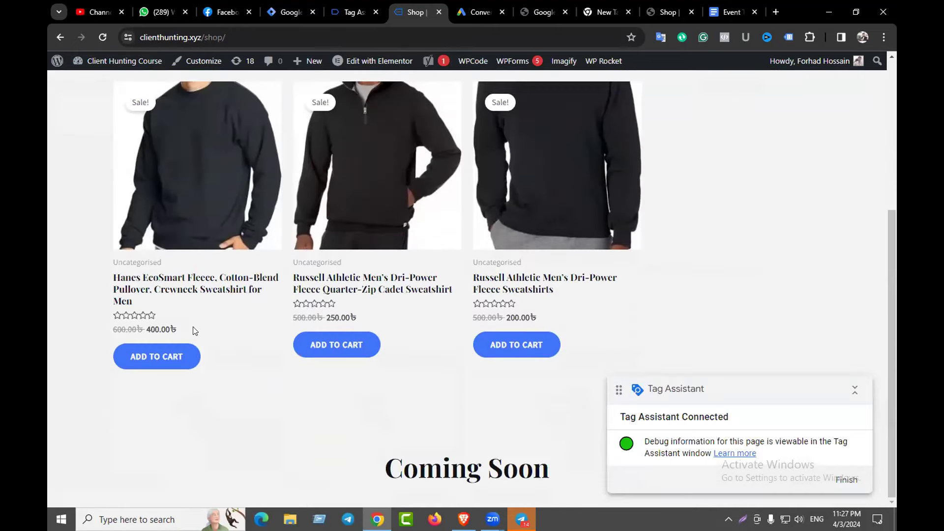
pyautogui.click(156, 360)
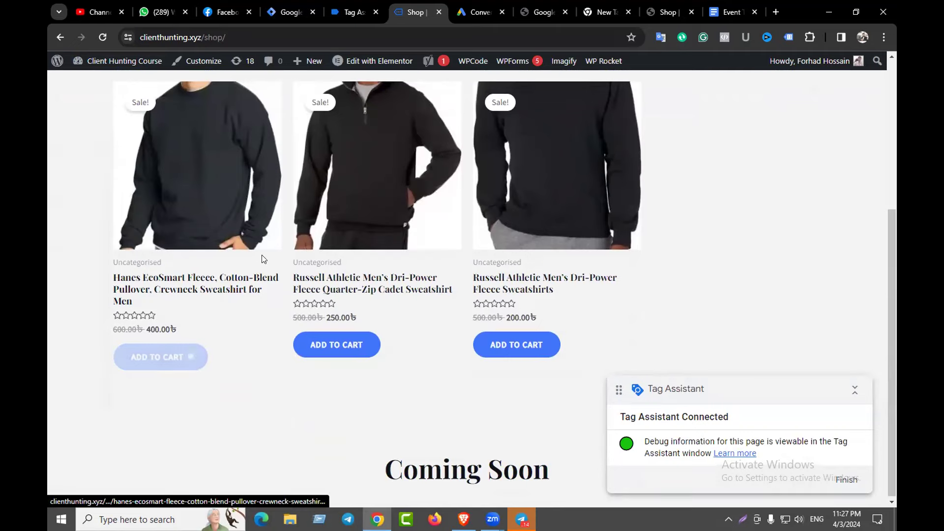
# - Check the Shop page's events and tag firing status in Tag Assistant
pyautogui.click(351, 11)
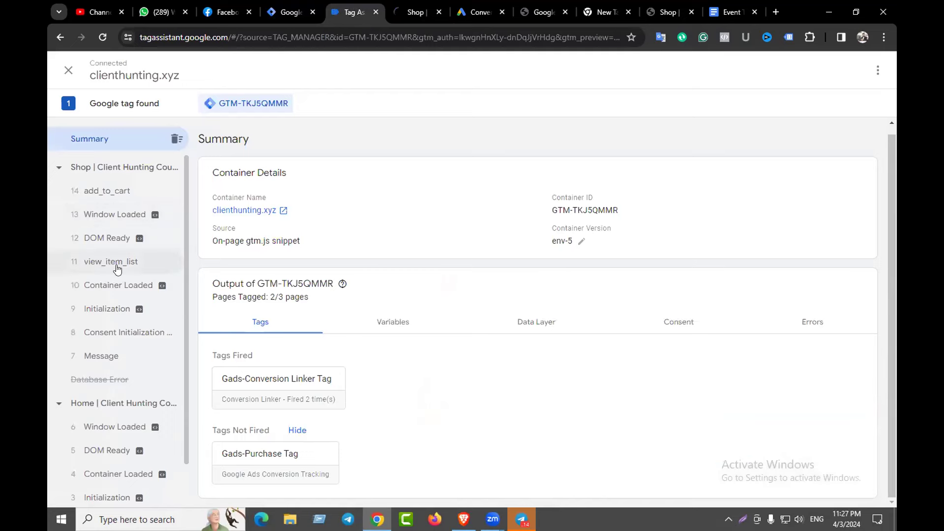
pyautogui.click(412, 12)
pyautogui.click(352, 12)
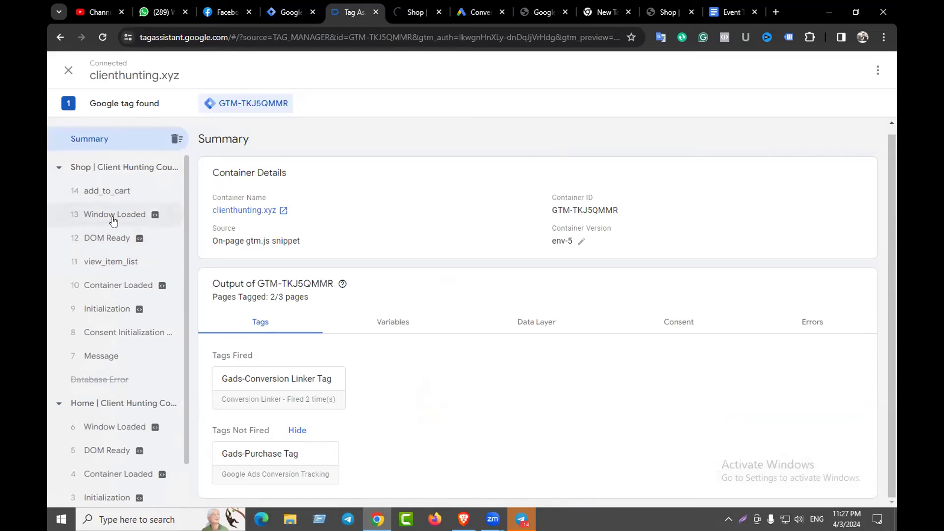
# - Return to the Shop page and add the Hanes EcoSmart sweatshirt again, going through to the basket
pyautogui.click(416, 12)
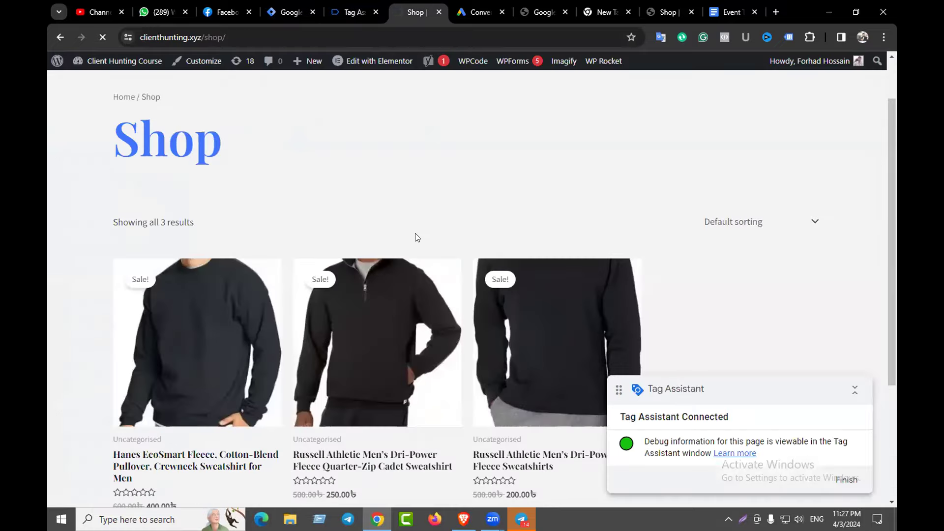
pyautogui.scroll(-3, 417, 238)
pyautogui.click(163, 414)
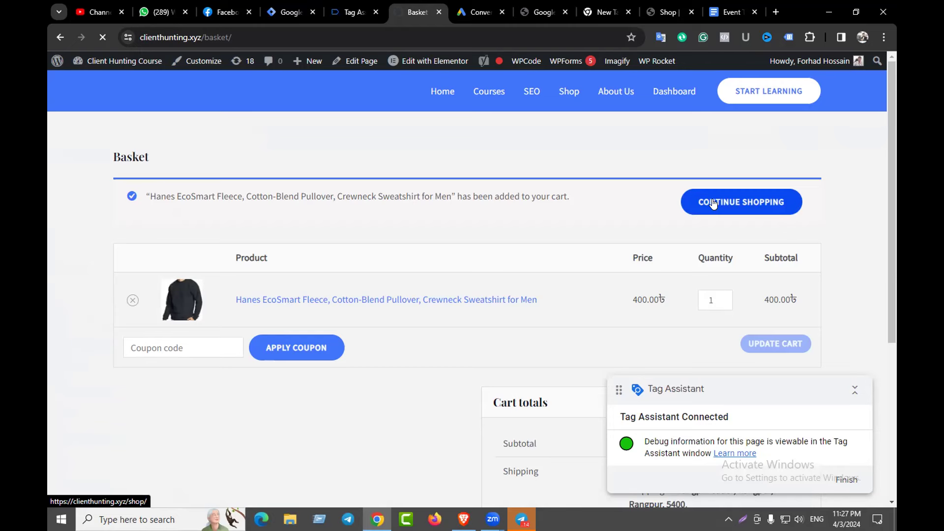
# - Continue shopping, add the Russell Athletic Fleece Quarter-Zip Cadet Sweatshirt to the cart and go to the basket
pyautogui.click(713, 204)
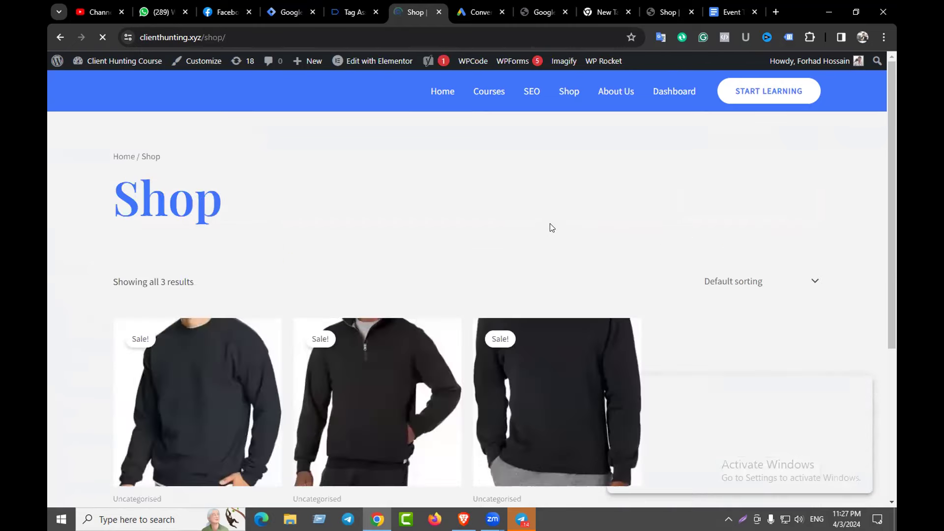
pyautogui.scroll(-5, 550, 223)
pyautogui.click(335, 350)
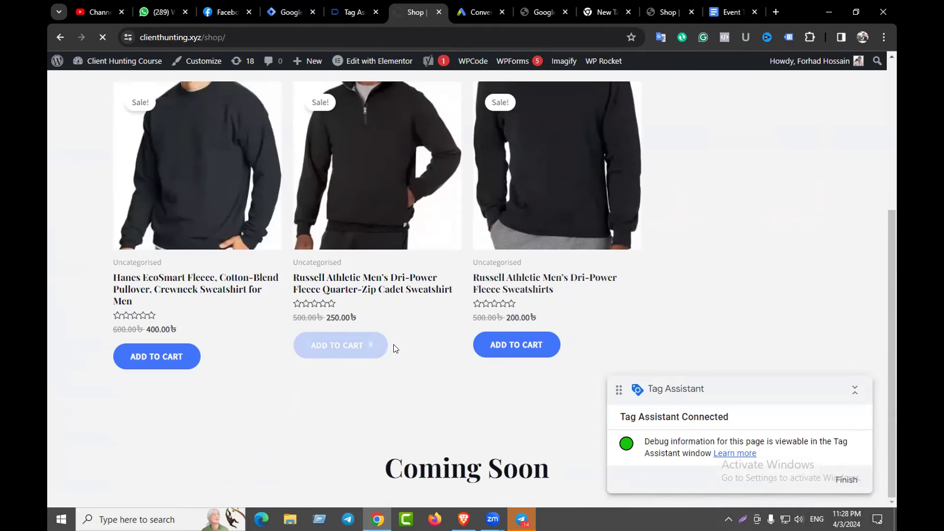
pyautogui.click(514, 346)
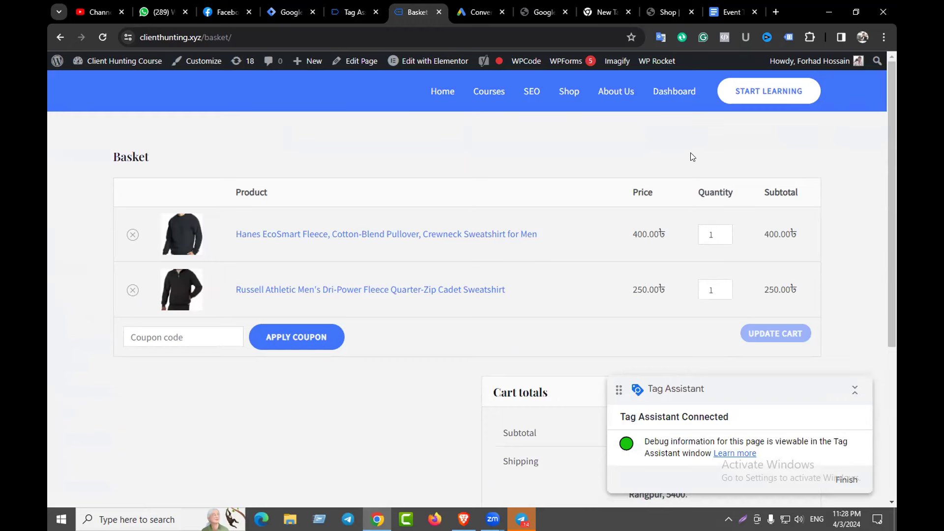
# - Proceed from the basket to checkout and check in Tag Assistant whether Gads-Purchase Tag has fired
pyautogui.scroll(-5, 664, 192)
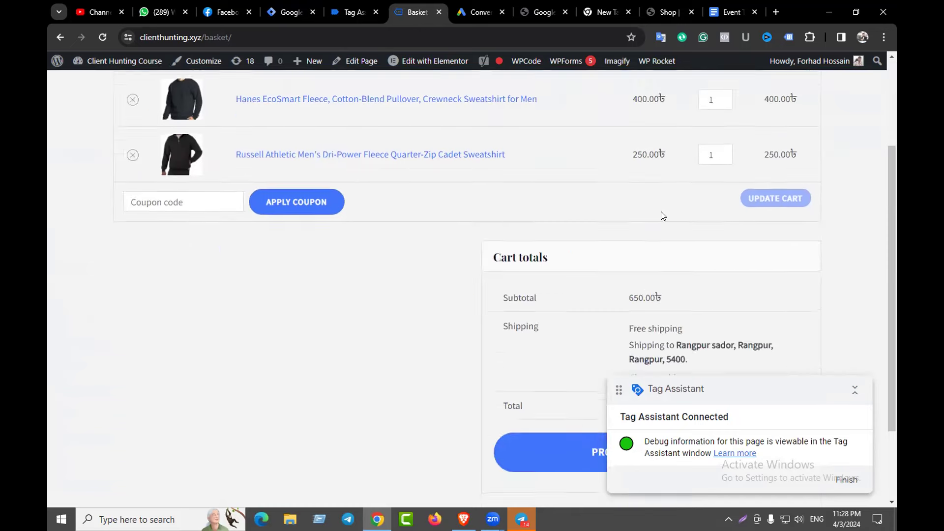
pyautogui.click(602, 345)
pyautogui.click(351, 12)
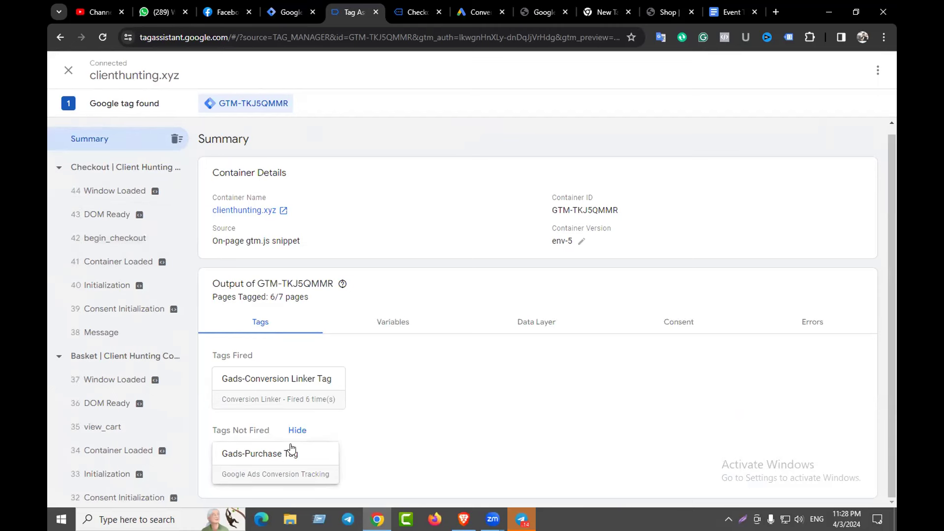
# - Place the order with the prefilled checkout details and check the fired tags in the Tag Assistant summary
pyautogui.click(408, 11)
pyautogui.scroll(-10, 525, 249)
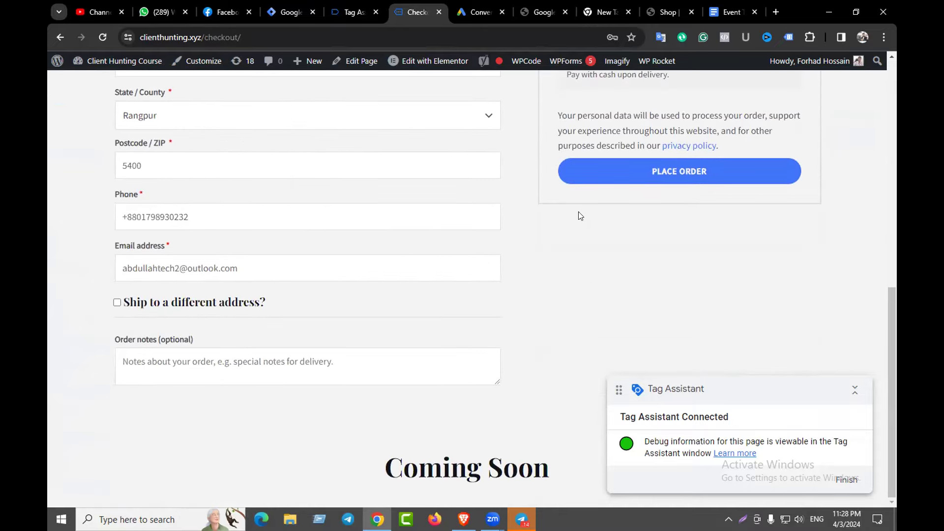
pyautogui.click(600, 178)
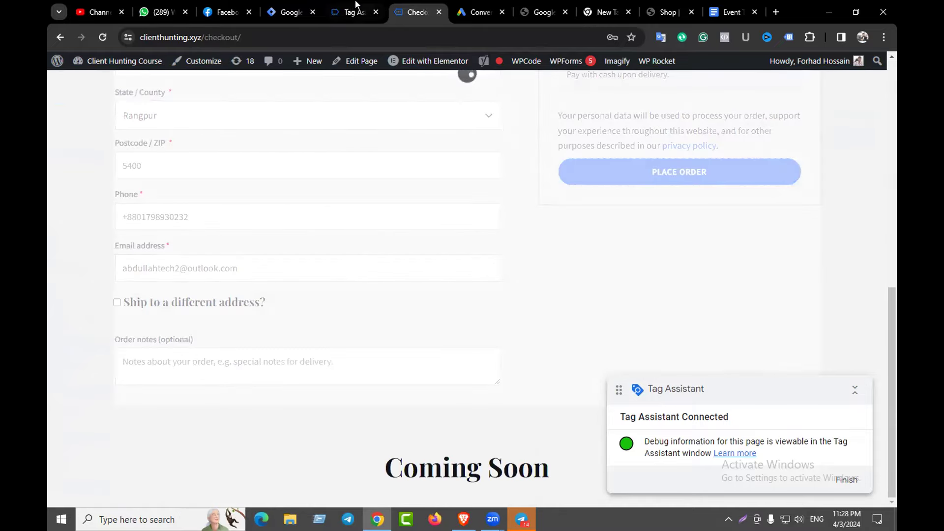
pyautogui.click(353, 12)
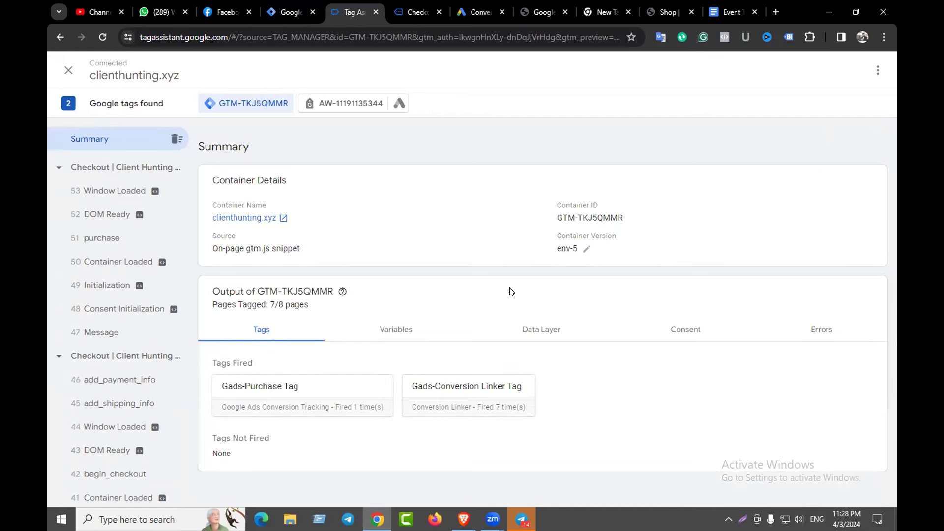
# - Examine the purchase event's data layer and variable values in Tag Assistant
pyautogui.click(401, 332)
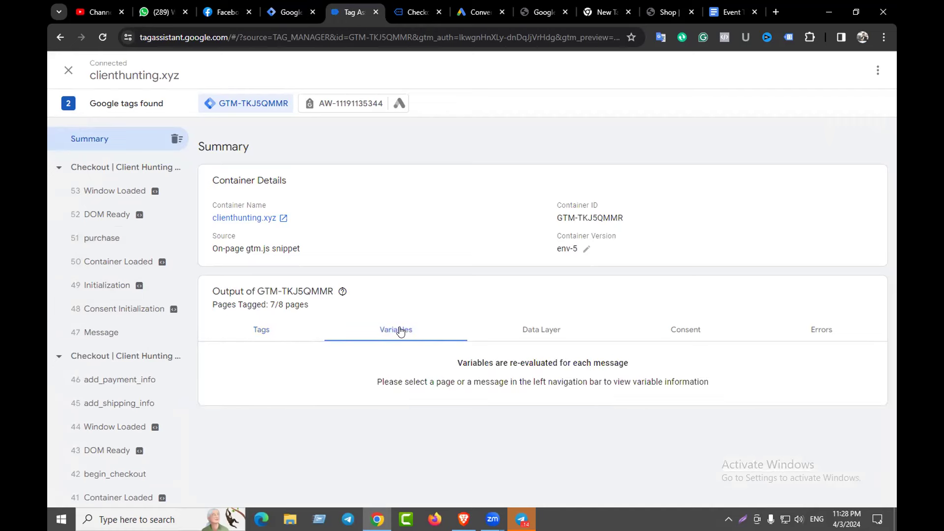
pyautogui.click(544, 334)
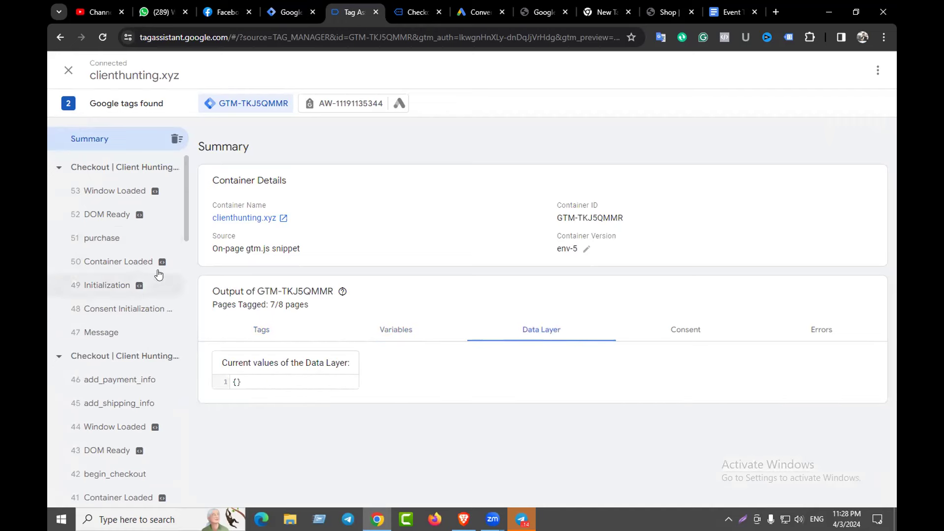
pyautogui.click(96, 239)
pyautogui.scroll(-3, 440, 295)
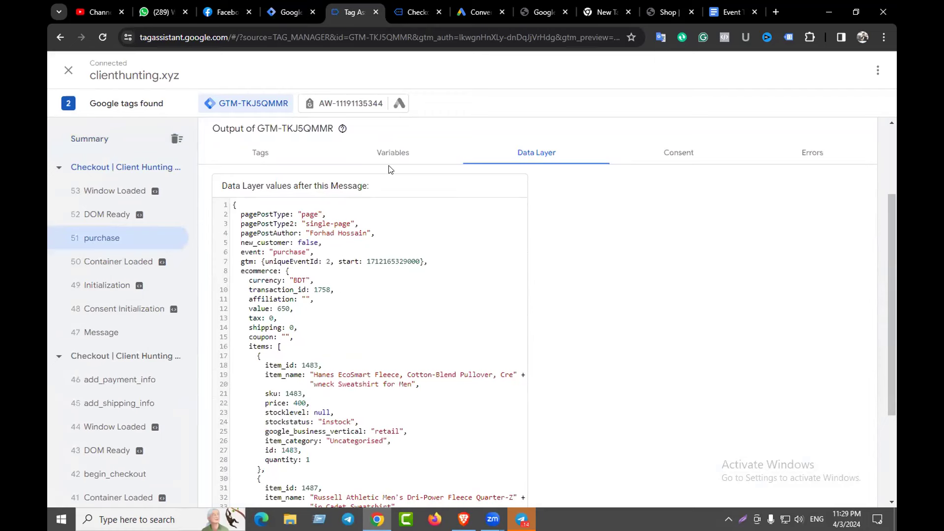
pyautogui.click(391, 155)
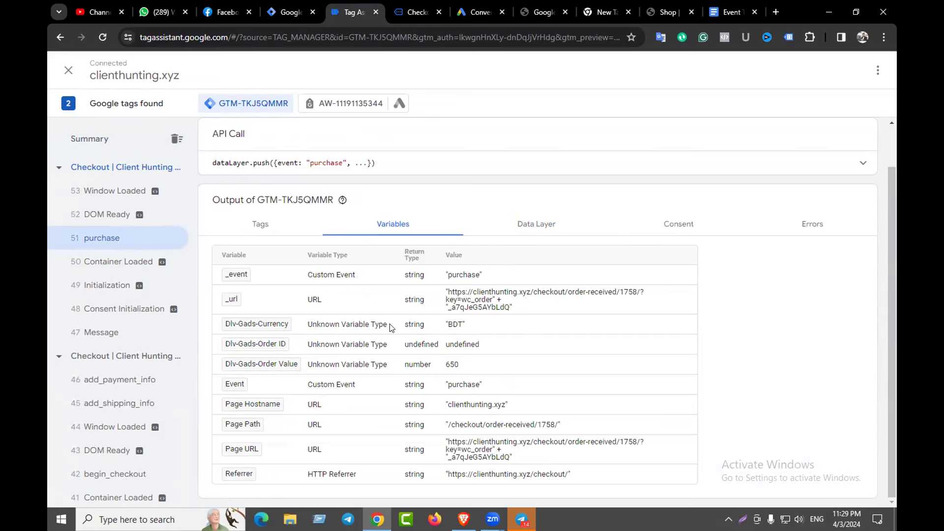
# - Compare the Dlv-Gads-Currency value of the purchase event with the currency on the order confirmation page
pyautogui.moveTo(445, 327); pyautogui.dragTo(468, 328)
pyautogui.rightClick(466, 328)
pyautogui.click(466, 327)
pyautogui.click(421, 12)
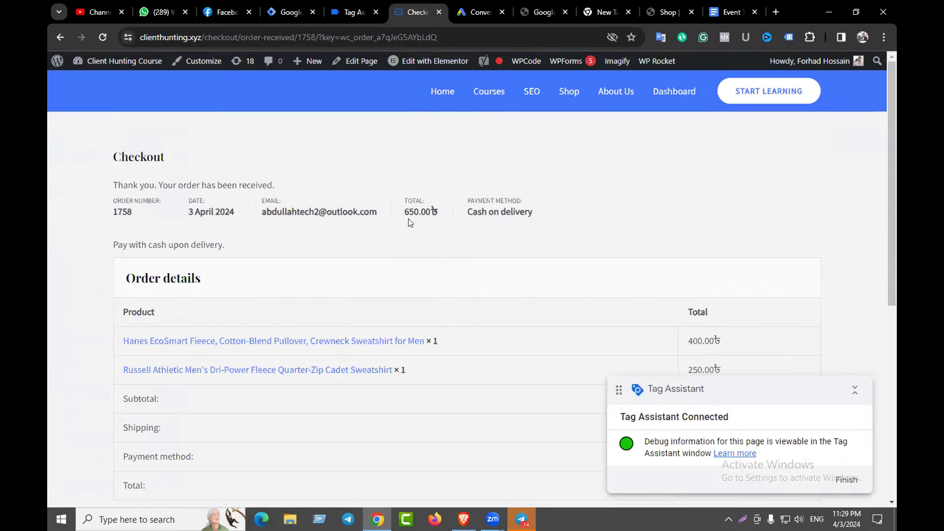
pyautogui.click(354, 12)
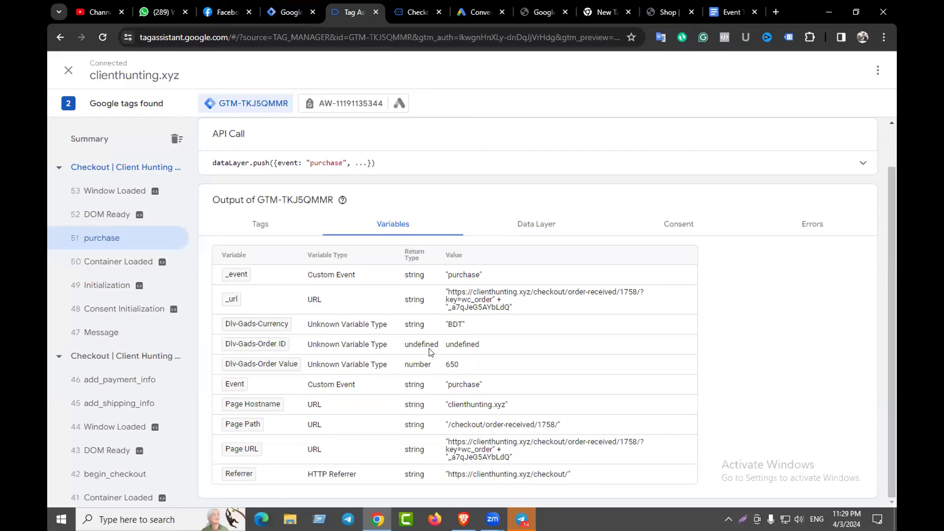
# - Check the Dlv-Gads-Order ID and Dlv-Gads-Order Value variables against the order number and total on the order confirmation page
pyautogui.moveTo(400, 344); pyautogui.dragTo(479, 346)
pyautogui.click(375, 368)
pyautogui.moveTo(442, 366); pyautogui.dragTo(473, 373)
pyautogui.click(458, 365)
pyautogui.moveTo(441, 366); pyautogui.dragTo(468, 367)
pyautogui.click(461, 348)
pyautogui.click(412, 14)
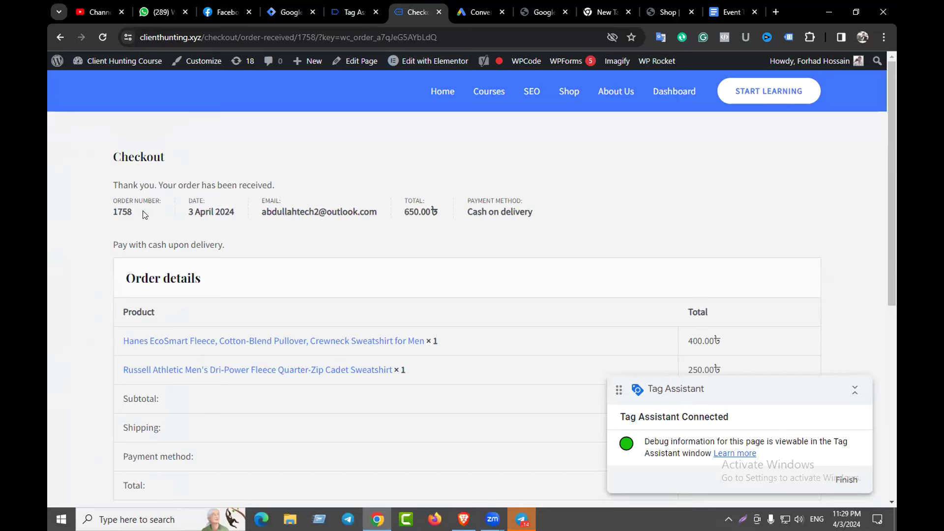
pyautogui.moveTo(133, 213); pyautogui.dragTo(110, 211)
pyautogui.click(357, 12)
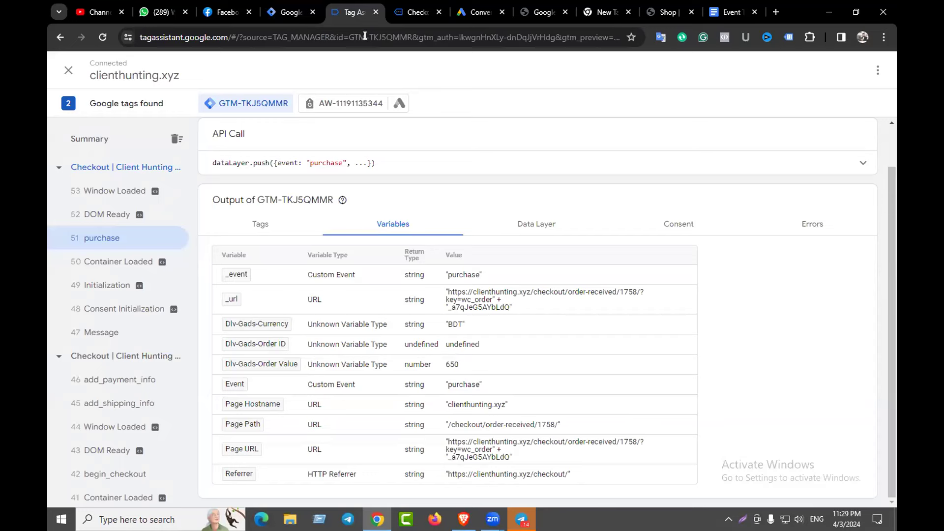
# - In Tag Manager, remove the space from the Dlv-Gads-Order ID data layer variable name, making it ecommerce.transaction_id, and save it
pyautogui.click(290, 11)
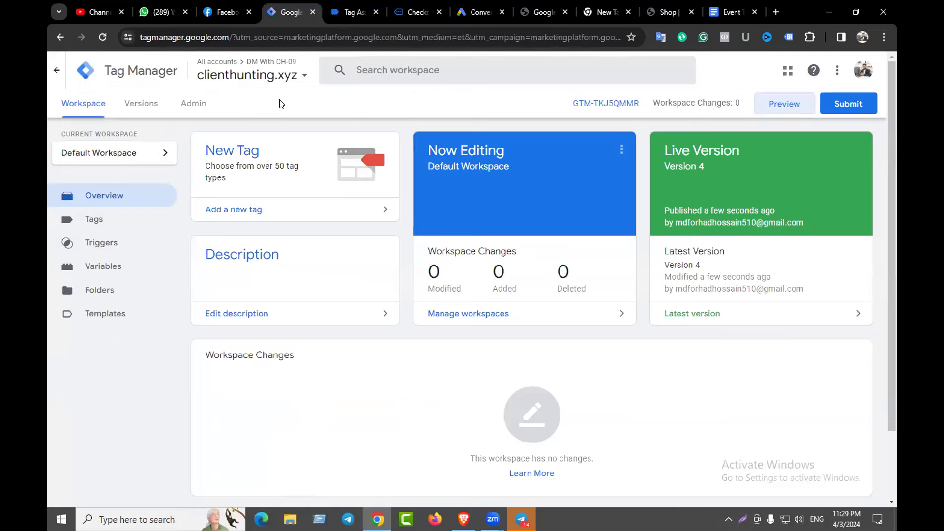
pyautogui.click(104, 269)
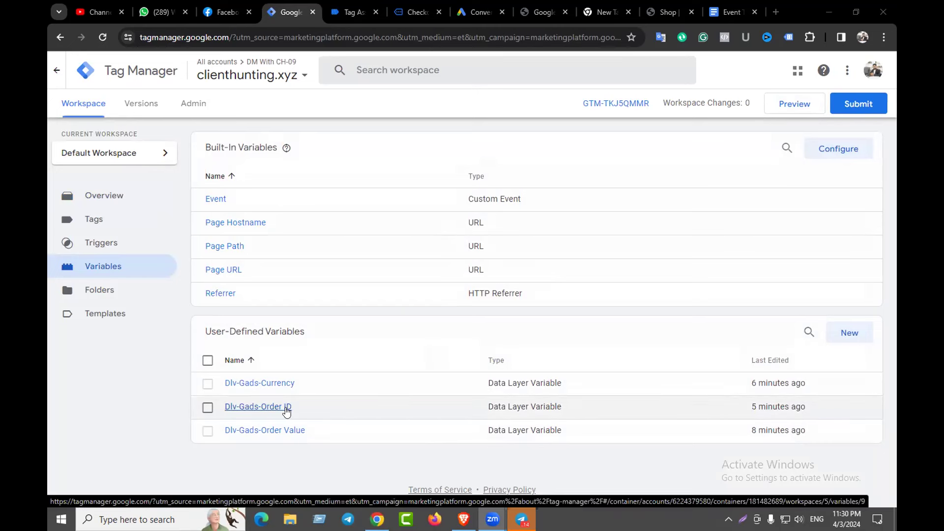
pyautogui.click(252, 412)
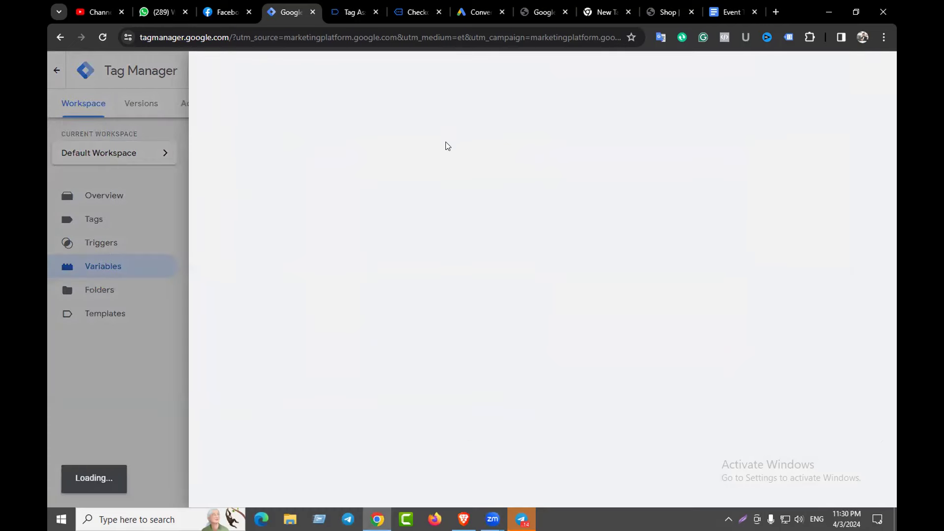
pyautogui.click(375, 216)
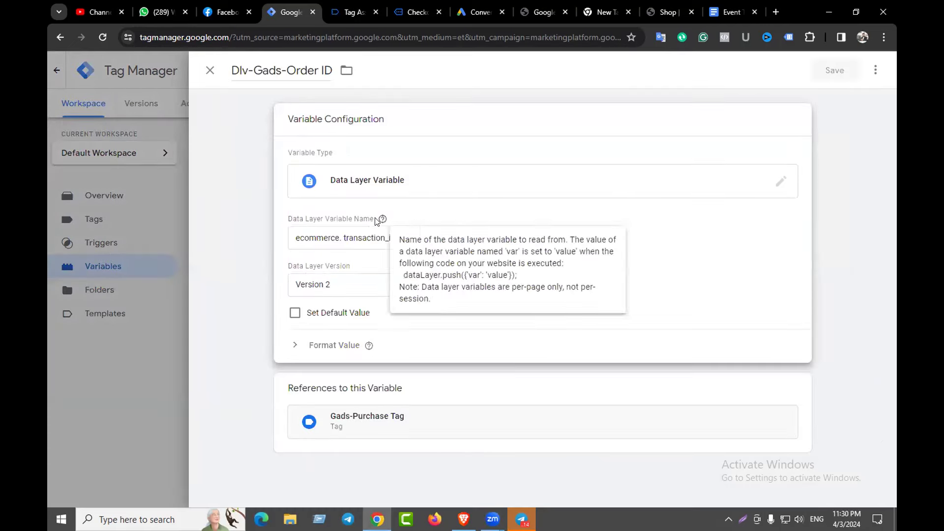
pyautogui.click(341, 238)
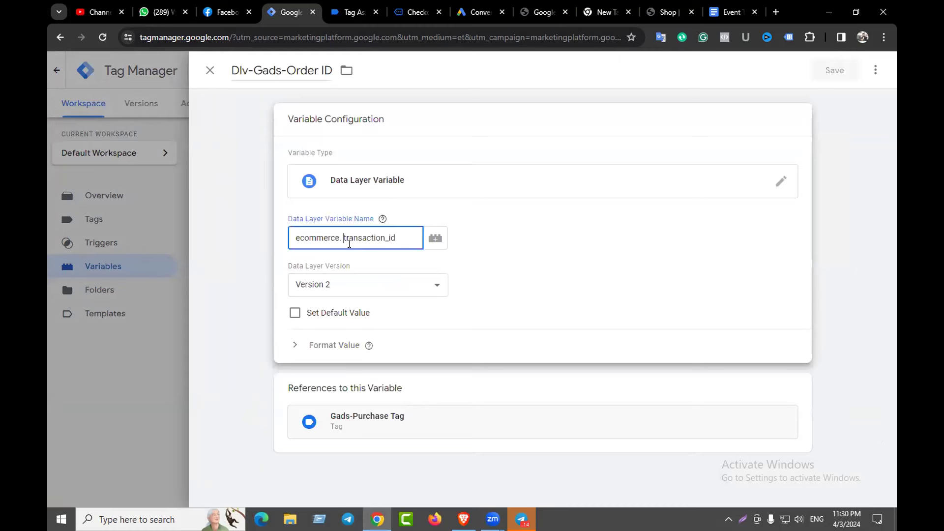
pyautogui.press('Delete')
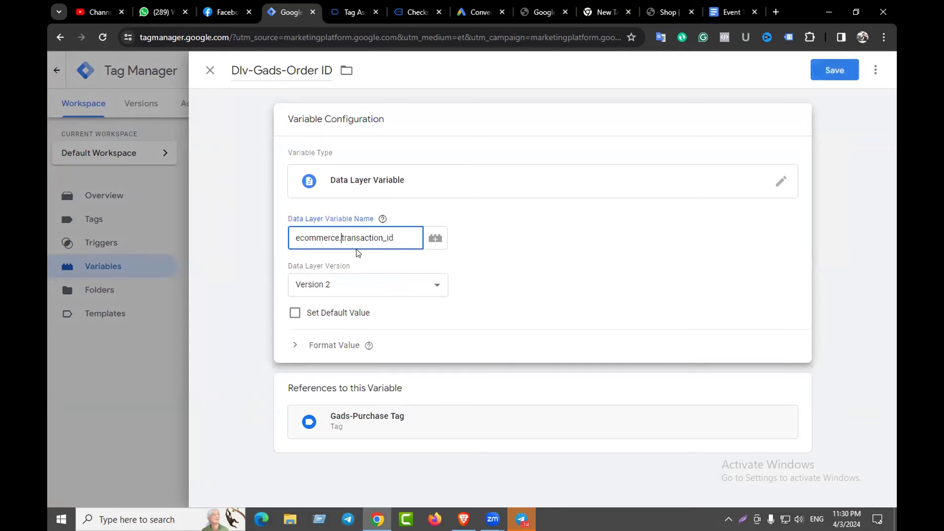
pyautogui.click(836, 74)
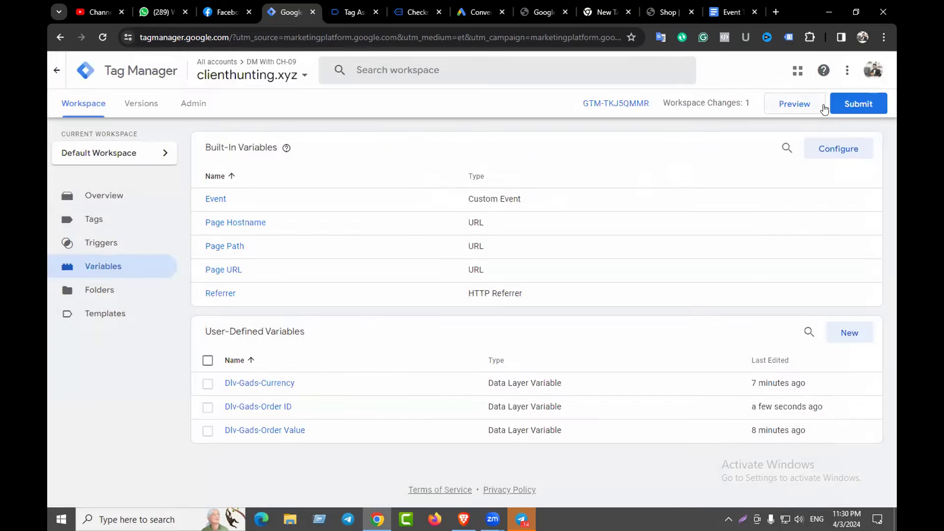
# - Publish the workspace changes without a version name or description and close the version summary
pyautogui.click(836, 106)
pyautogui.click(835, 70)
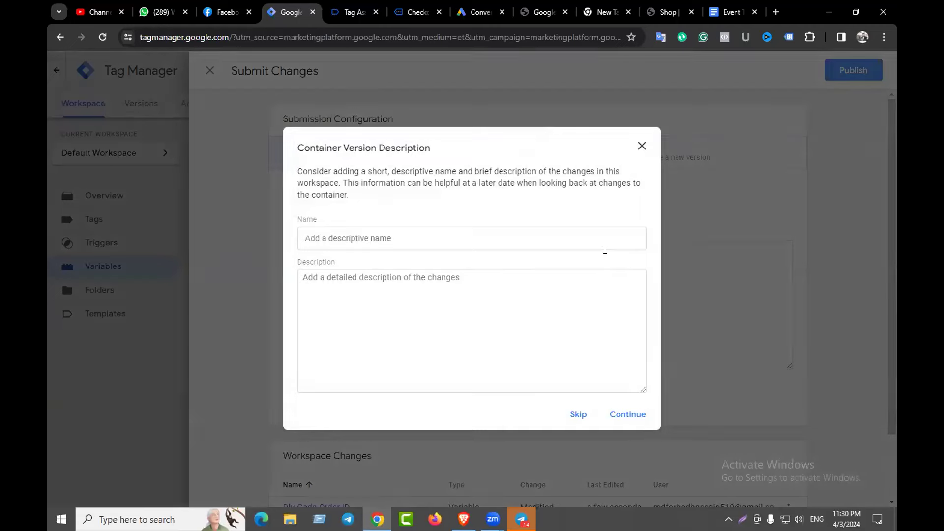
pyautogui.click(627, 416)
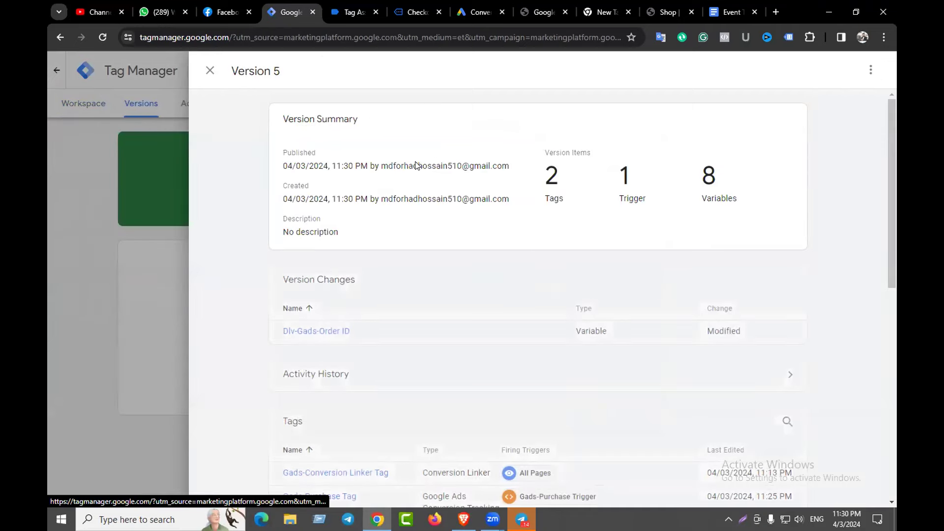
pyautogui.click(210, 70)
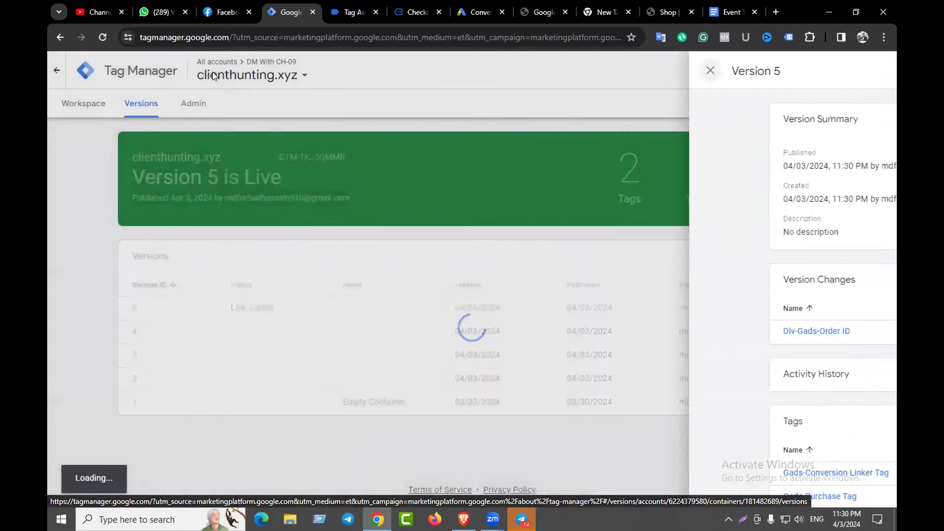
# - Start a new preview session from the container workspace and open the Shop page on the connected site
pyautogui.click(84, 105)
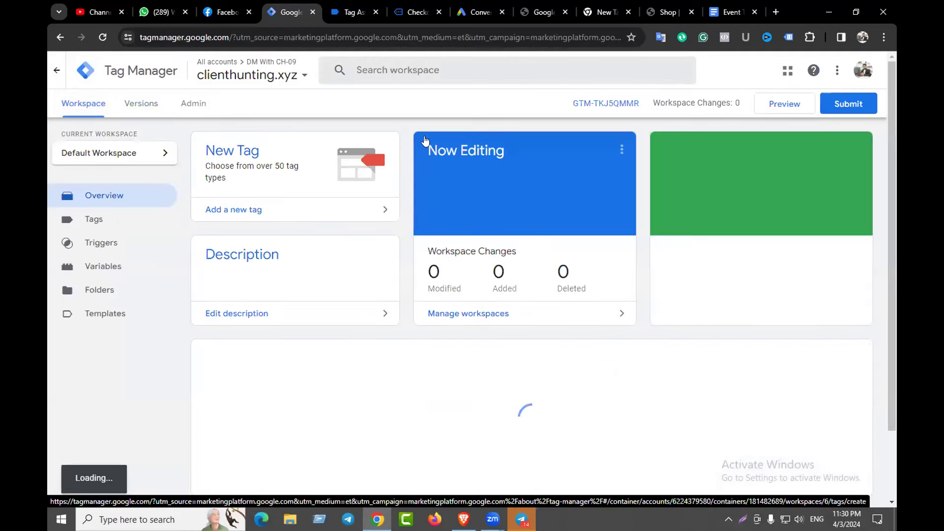
pyautogui.click(779, 103)
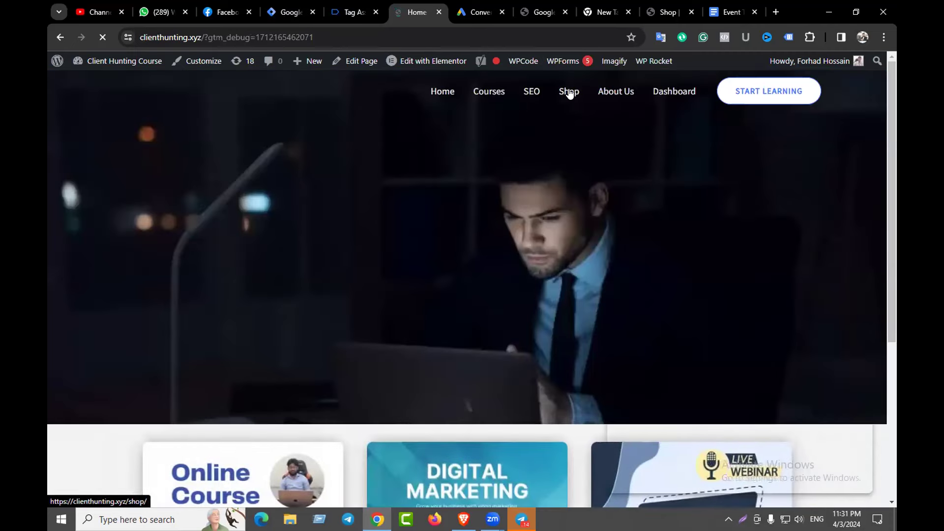
pyautogui.click(570, 94)
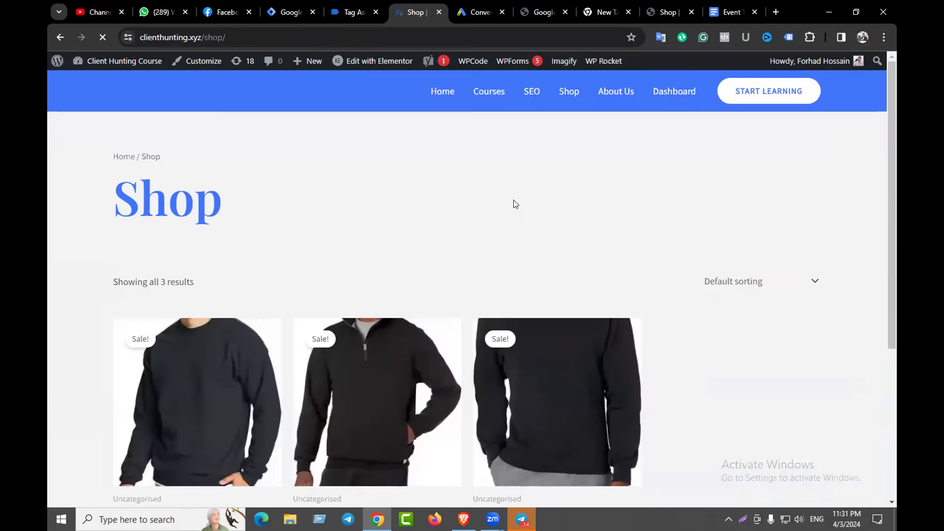
# - Add the Russell Athletic Men's Dri-Power Fleece Sweatshirts and the Hanes EcoSmart sweatshirt to the cart
pyautogui.scroll(-5, 473, 285)
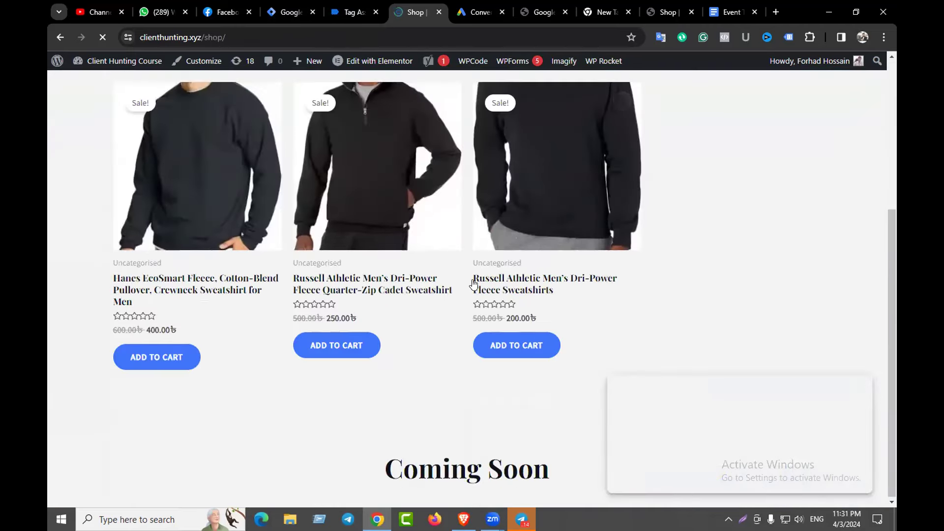
pyautogui.click(518, 346)
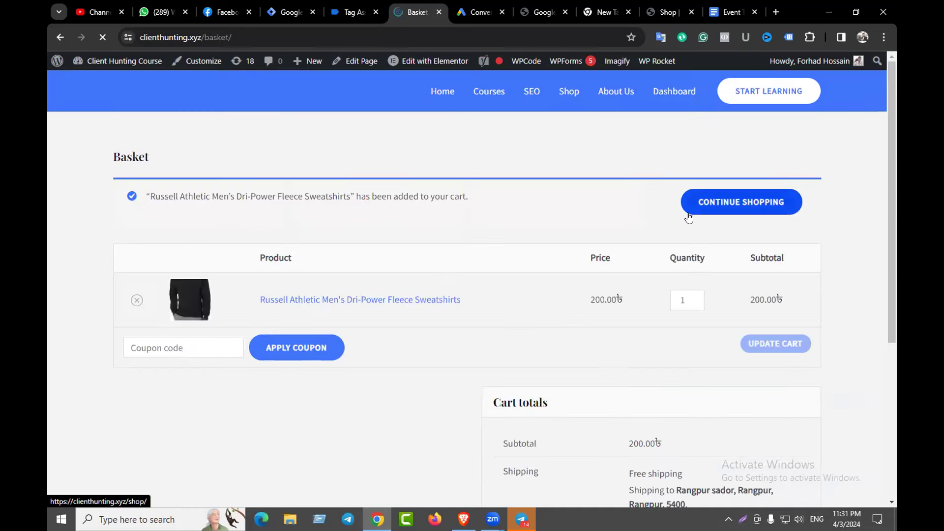
pyautogui.click(735, 202)
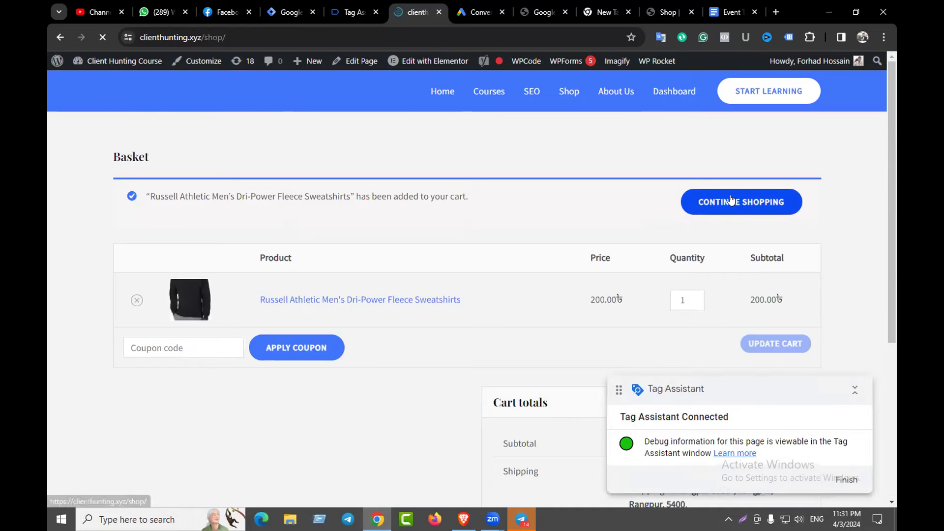
pyautogui.scroll(-3, 453, 272)
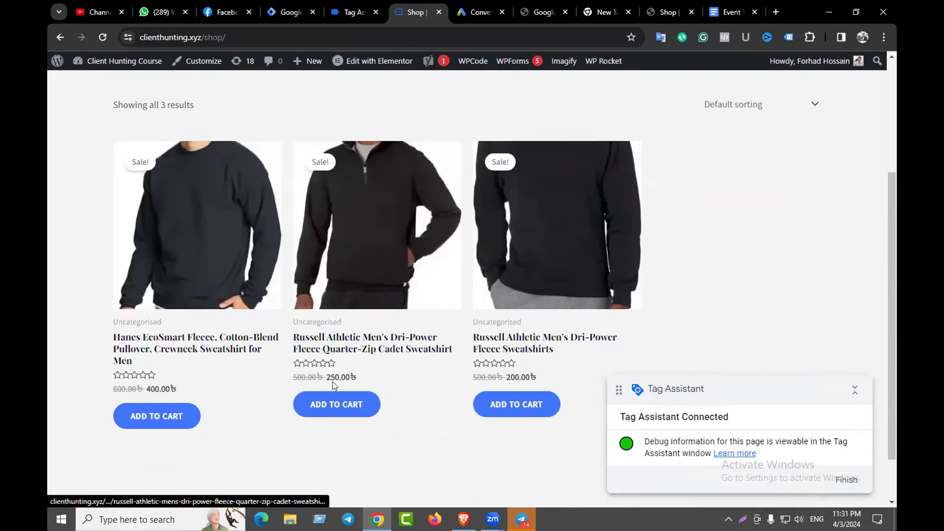
pyautogui.click(149, 415)
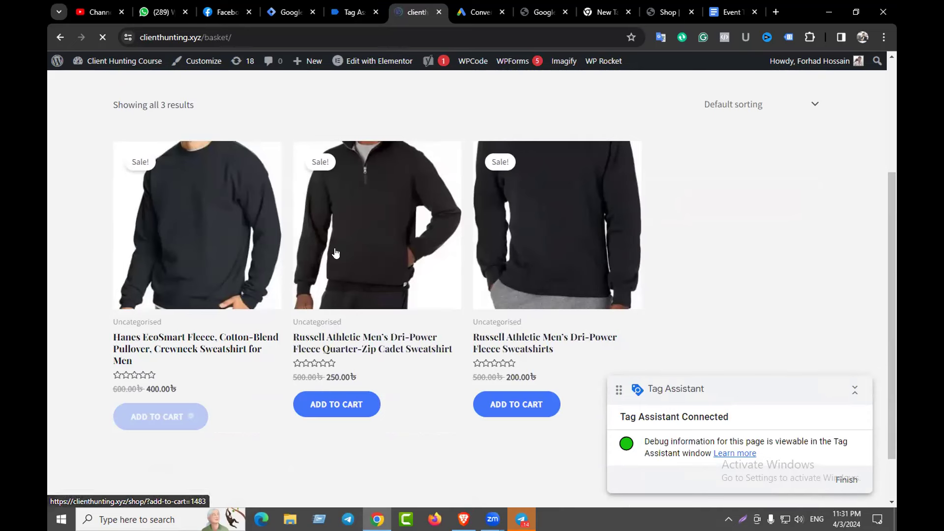
# - Dismiss the connection message in Tag Assistant, check the fired tags and return to the basket
pyautogui.click(353, 7)
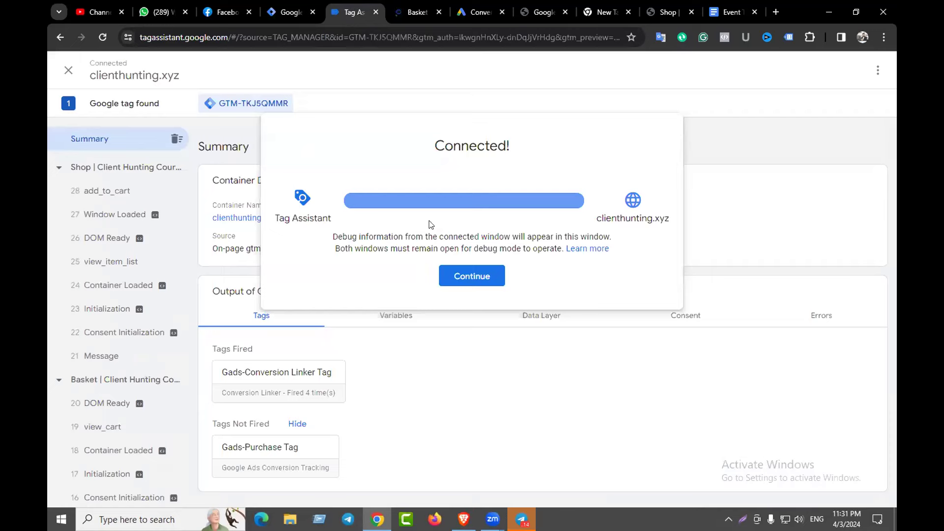
pyautogui.click(465, 274)
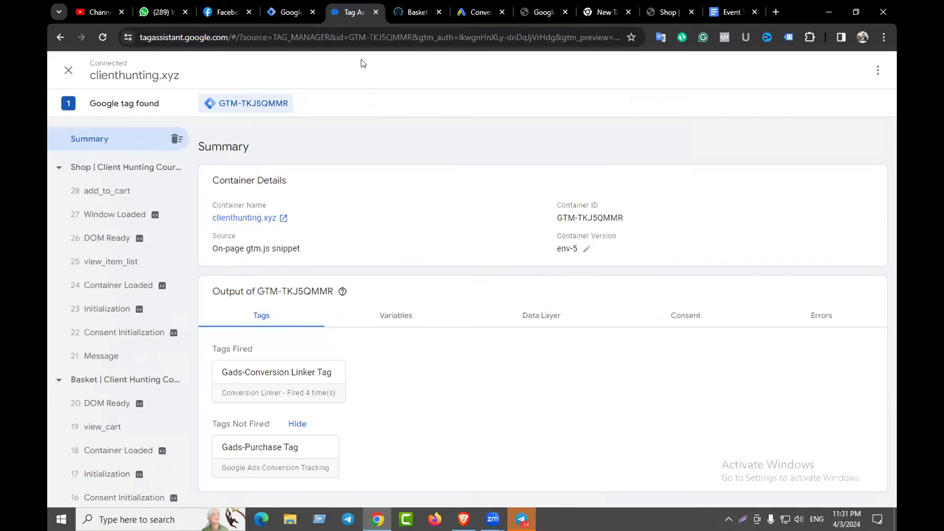
pyautogui.click(412, 7)
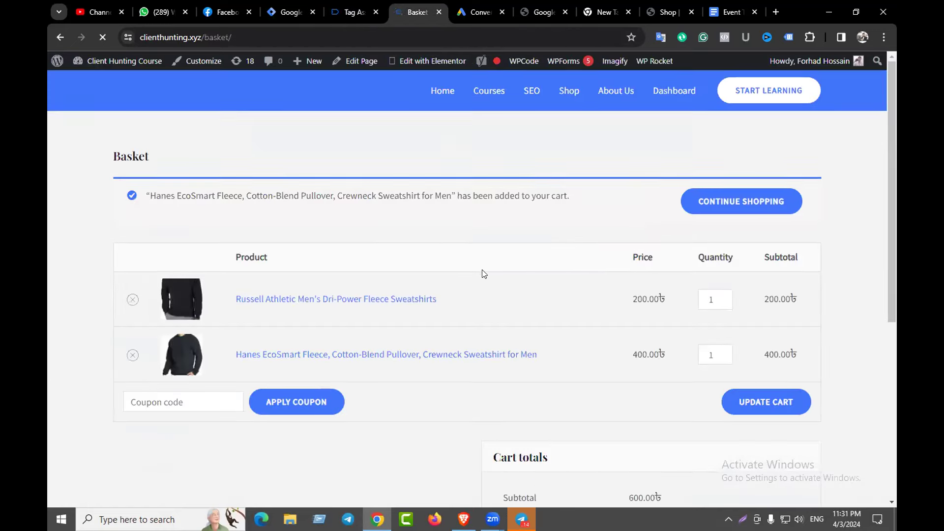
# - Proceed from the basket to checkout and place the order with the prefilled billing details
pyautogui.scroll(-7, 590, 298)
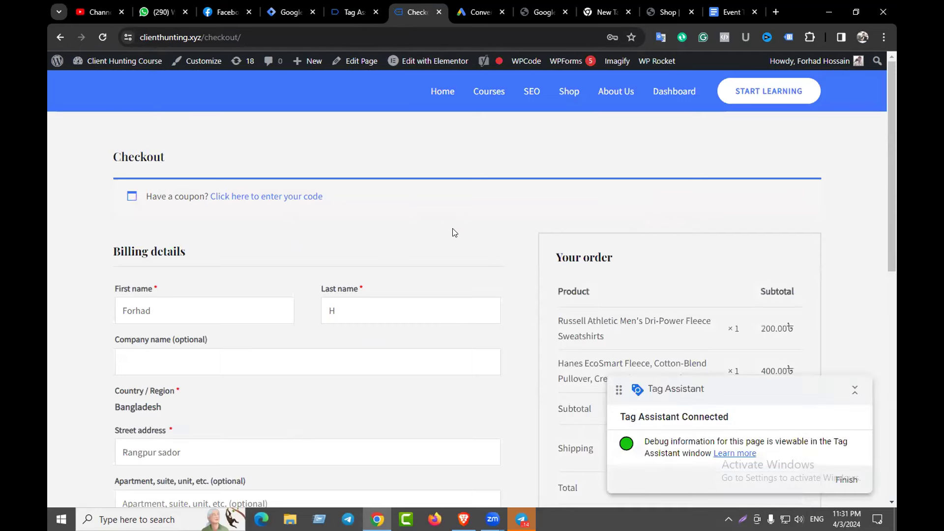
pyautogui.scroll(-10, 246, 185)
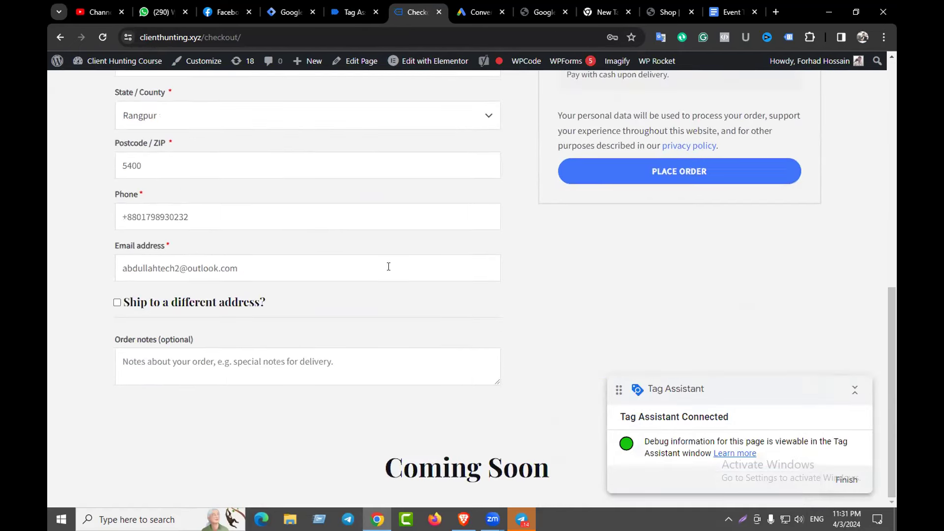
pyautogui.click(618, 178)
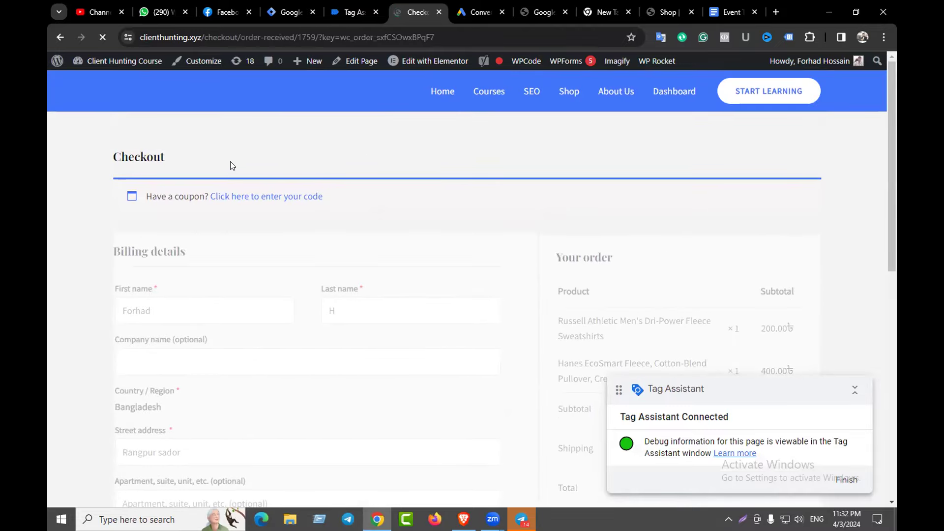
# - Check the order number and the order total on the order confirmation page
pyautogui.moveTo(134, 212); pyautogui.dragTo(110, 214)
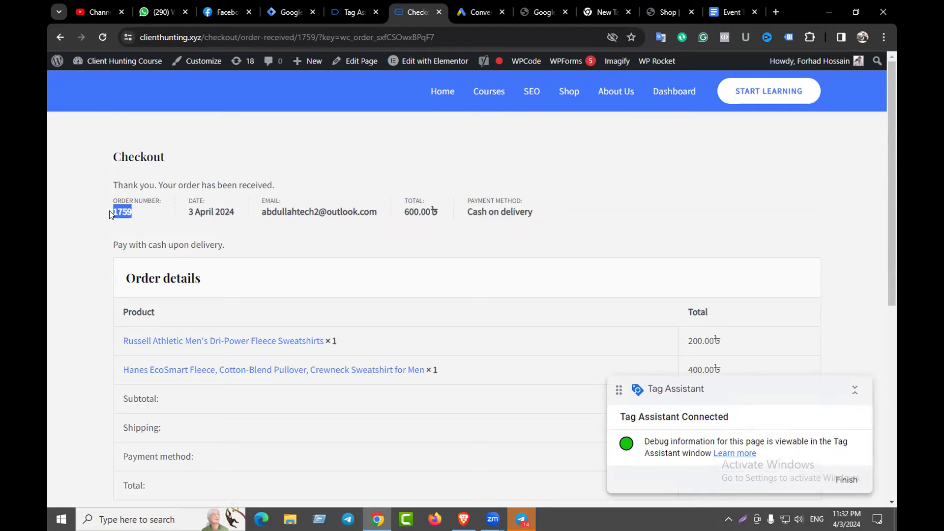
pyautogui.click(110, 215)
pyautogui.moveTo(405, 211); pyautogui.dragTo(430, 212)
pyautogui.click(347, 136)
# - Switch to Tag Assistant and check the currency, order ID and order value variables of the latest purchase event
pyautogui.click(350, 12)
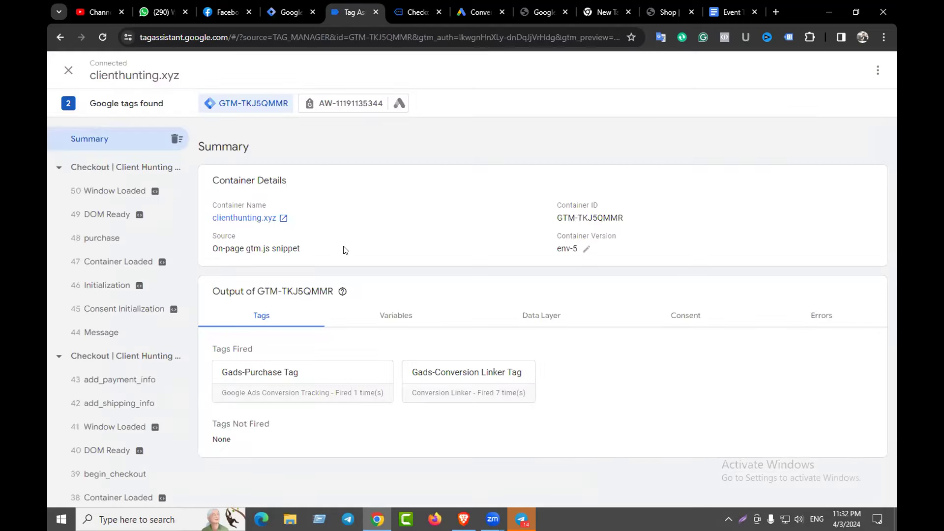
pyautogui.click(113, 239)
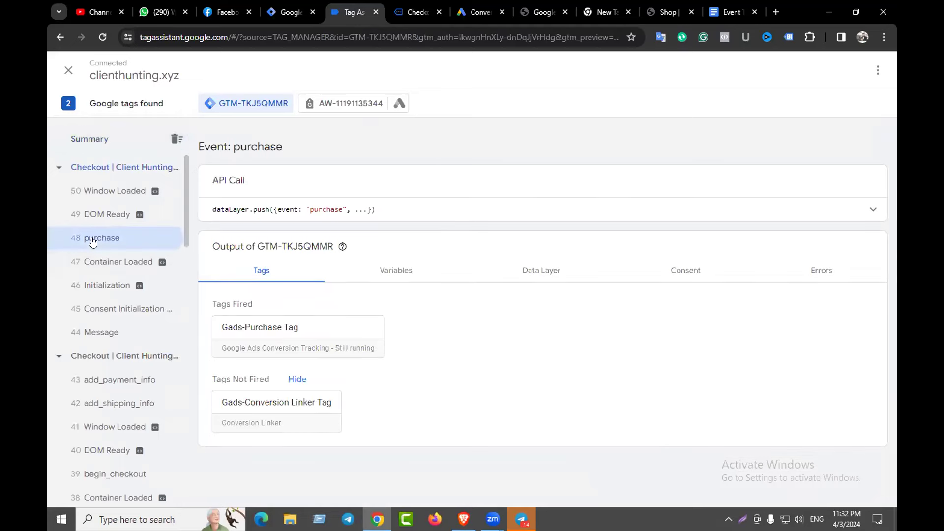
pyautogui.click(399, 276)
pyautogui.scroll(-1, 400, 279)
pyautogui.moveTo(446, 346); pyautogui.dragTo(463, 367)
pyautogui.moveTo(446, 325); pyautogui.dragTo(462, 327)
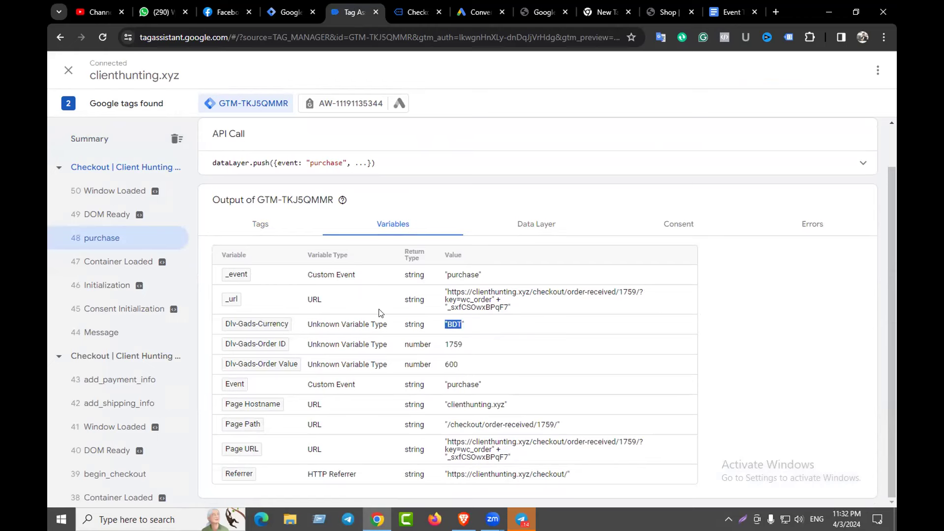
pyautogui.click(392, 325)
pyautogui.click(474, 10)
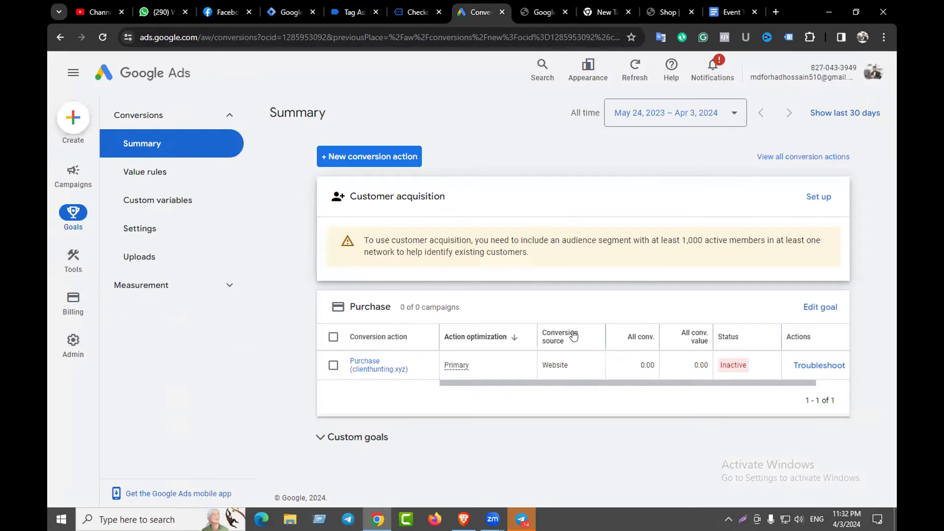
pyautogui.moveTo(574, 329)
pyautogui.click(364, 158)
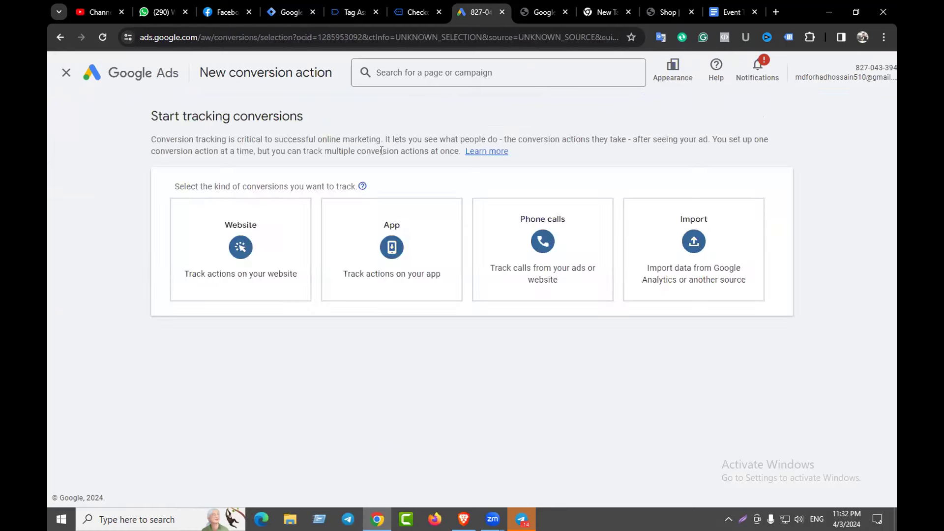
pyautogui.click(251, 259)
pyautogui.click(273, 245)
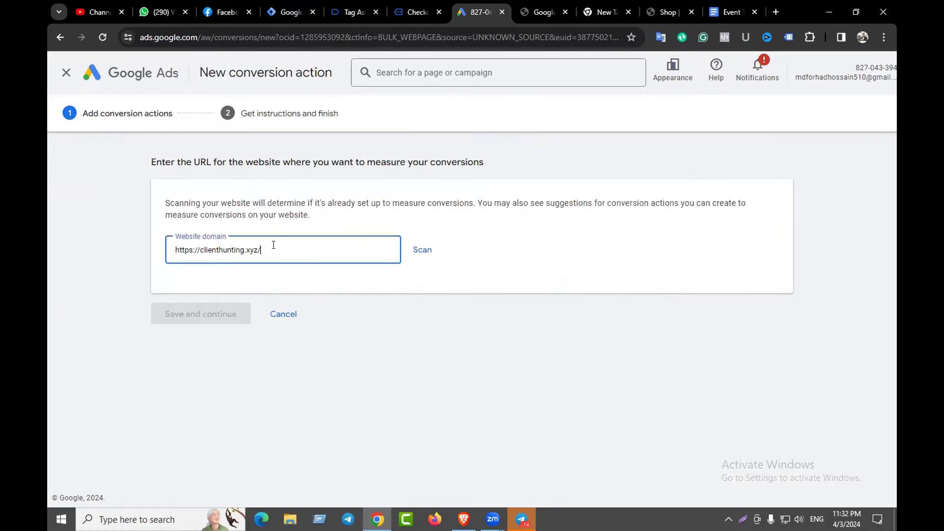
pyautogui.click(422, 251)
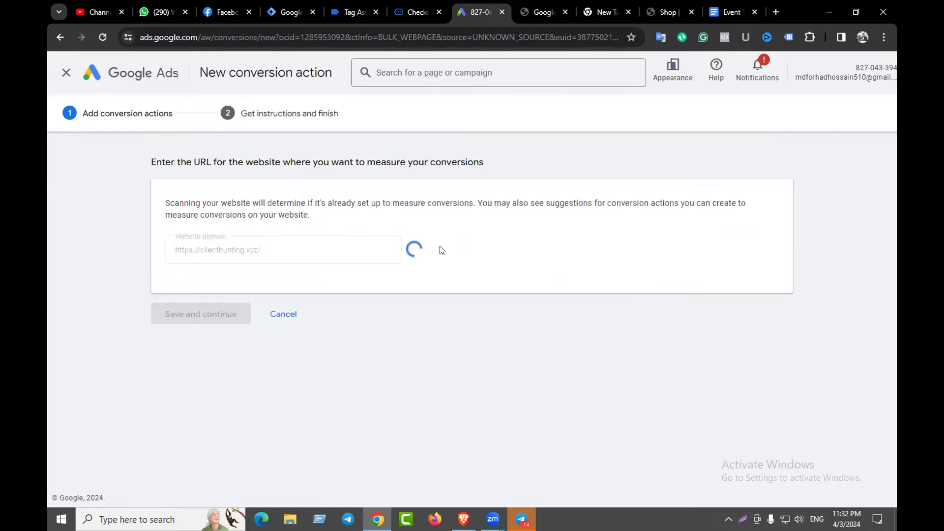
pyautogui.scroll(-2, 439, 255)
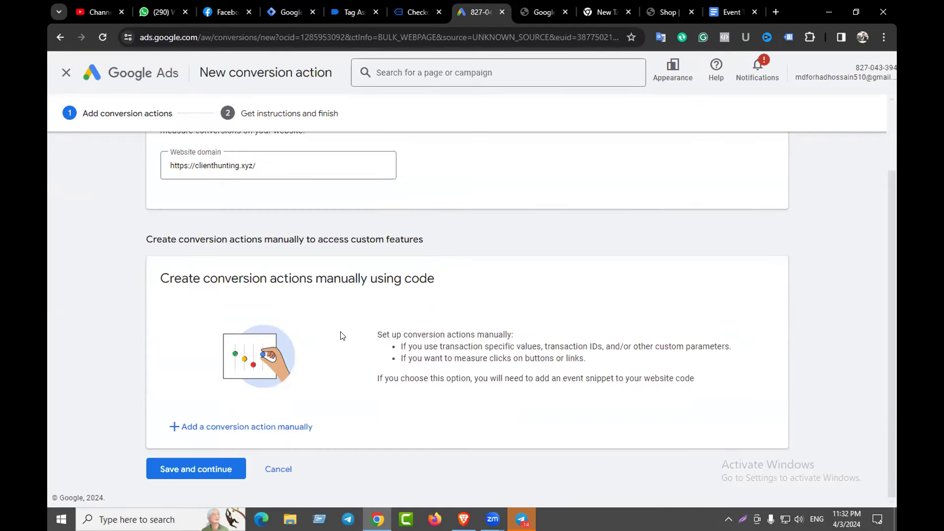
# - Add a manual conversion action with the goal category Add to cart and name it "Add to cart"
pyautogui.click(303, 426)
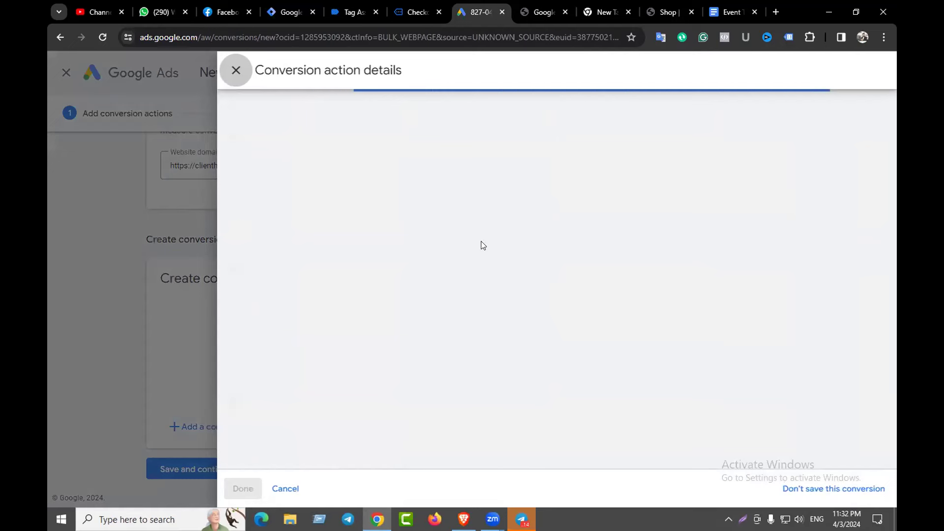
pyautogui.click(480, 219)
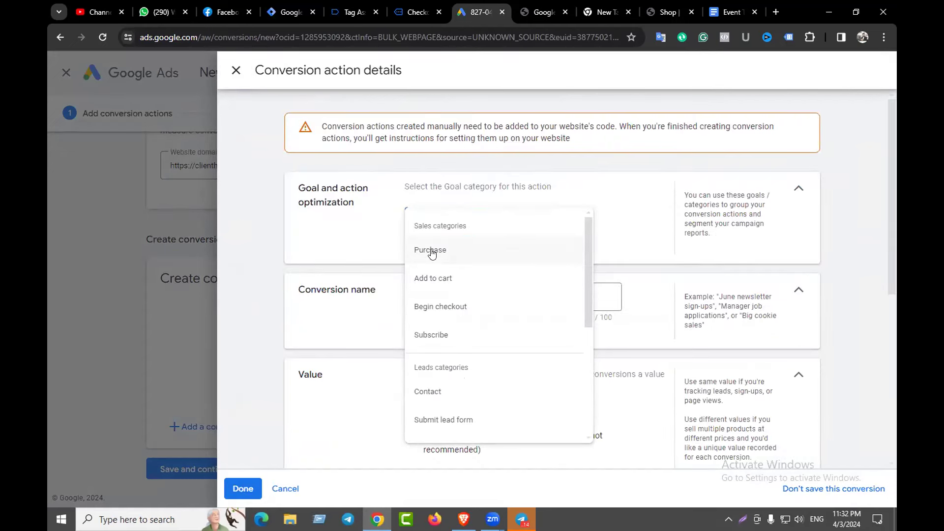
pyautogui.click(433, 278)
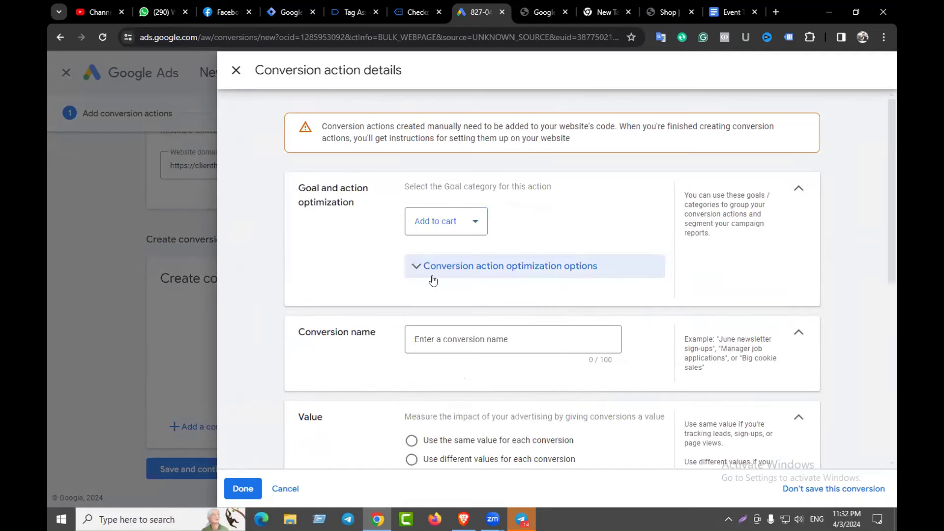
pyautogui.scroll(-3, 433, 281)
pyautogui.click(454, 163)
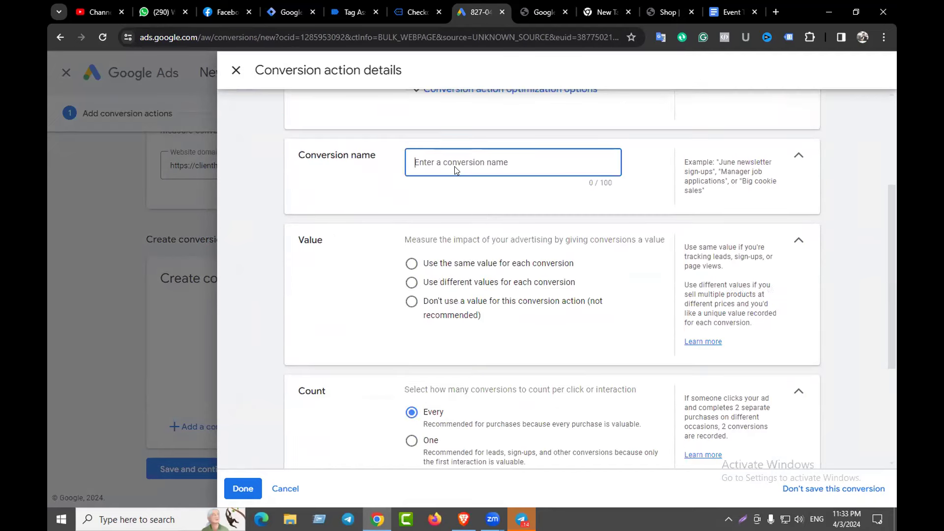
pyautogui.scroll(1, 454, 166)
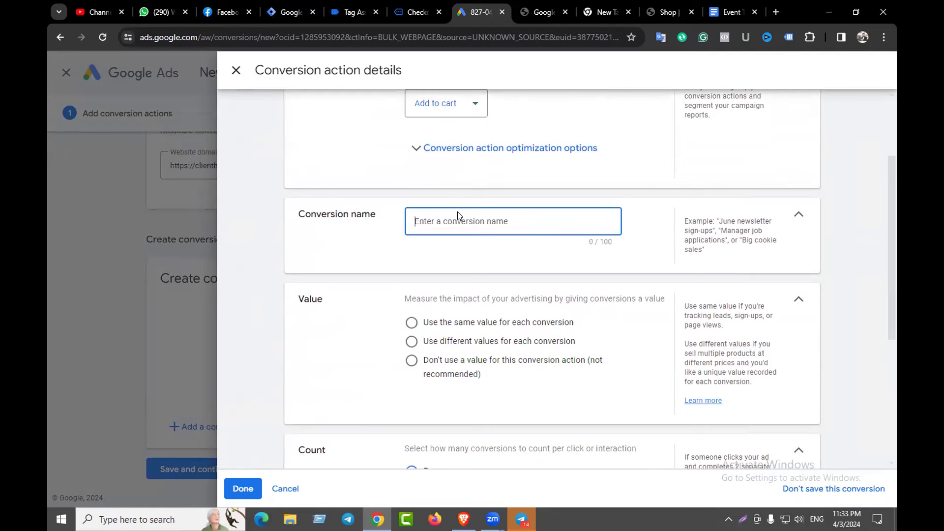
pyautogui.write('Add to cart')
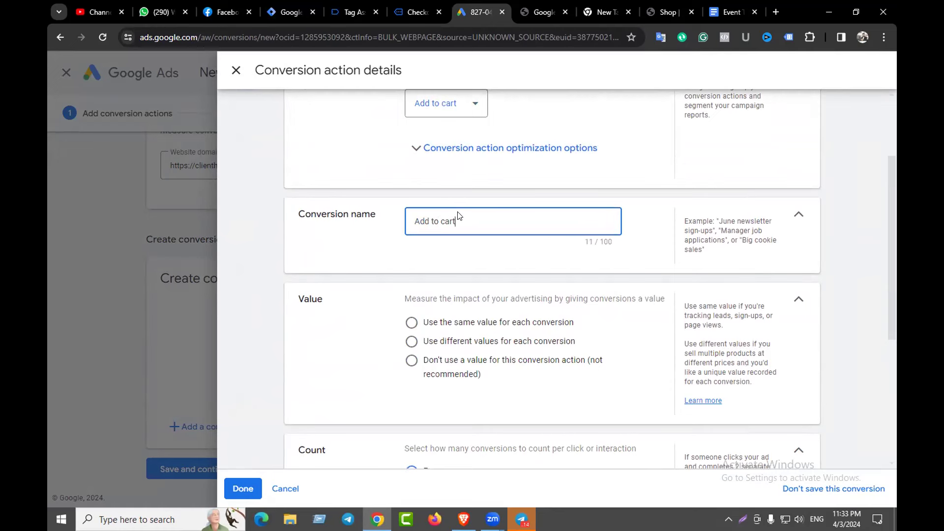
# - Set the conversion action to use different values for each conversion and save it
pyautogui.scroll(-1, 458, 217)
pyautogui.click(411, 283)
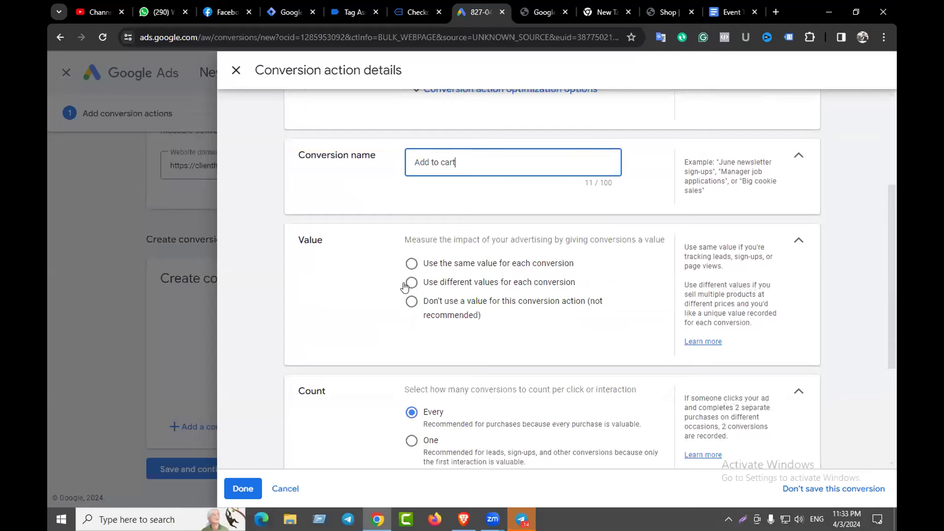
pyautogui.scroll(-4, 472, 295)
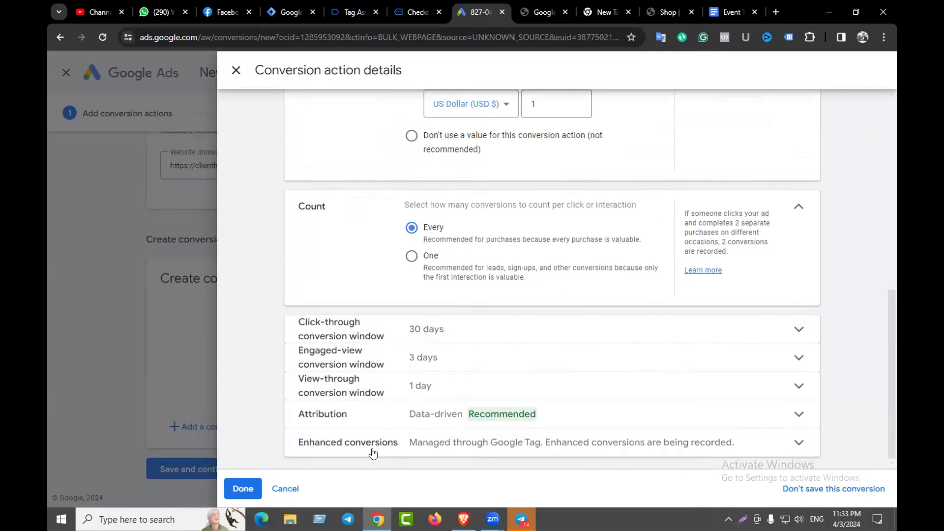
pyautogui.click(243, 488)
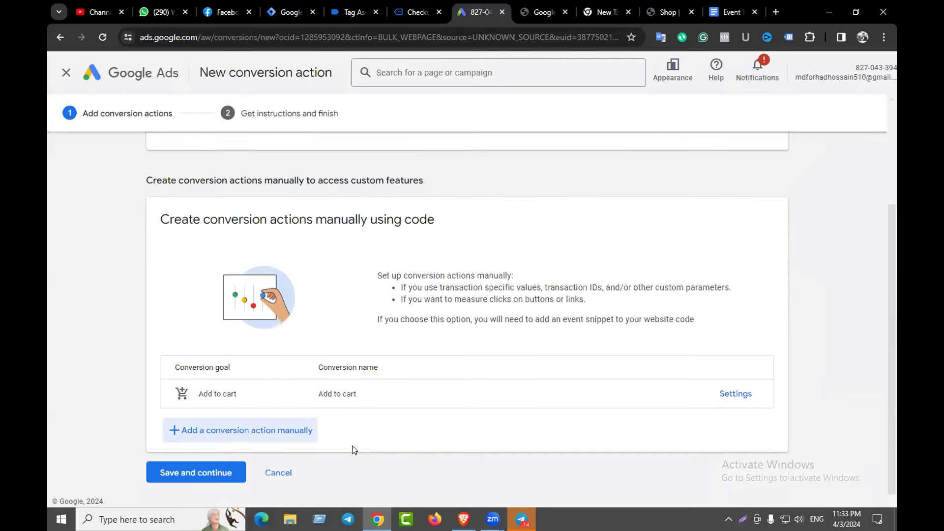
pyautogui.click(182, 470)
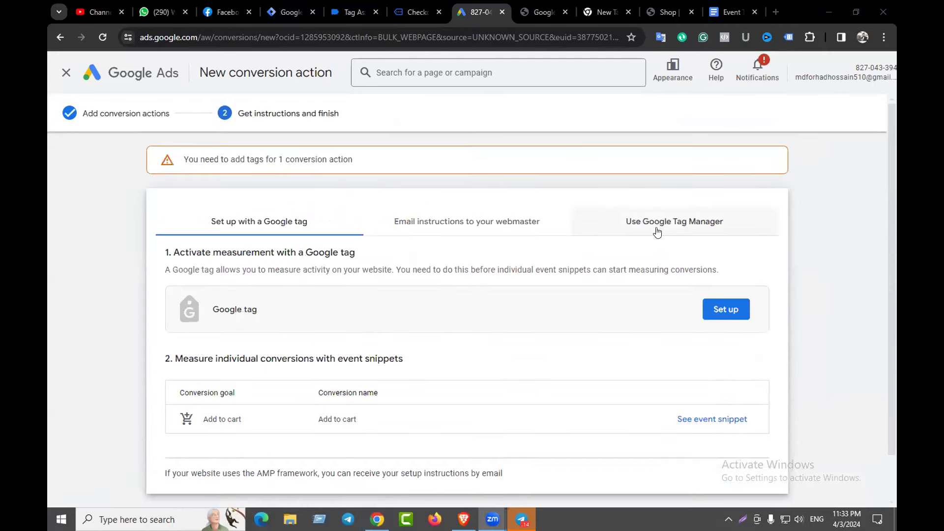
# - Show the Google Tag Manager setup instructions and look at the conversion ID and the Add to cart conversion label
pyautogui.click(667, 226)
pyautogui.scroll(-3, 392, 291)
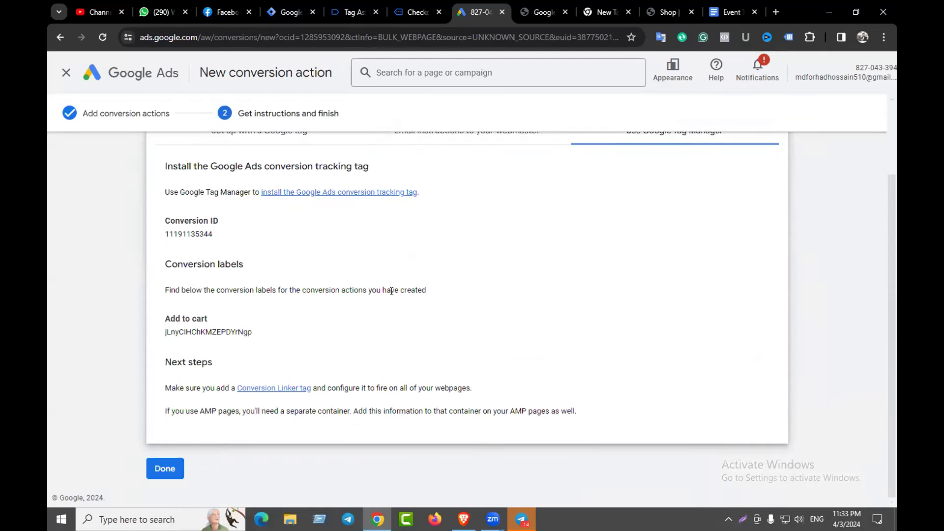
pyautogui.moveTo(214, 237); pyautogui.dragTo(159, 235)
pyautogui.moveTo(252, 334); pyautogui.dragTo(164, 334)
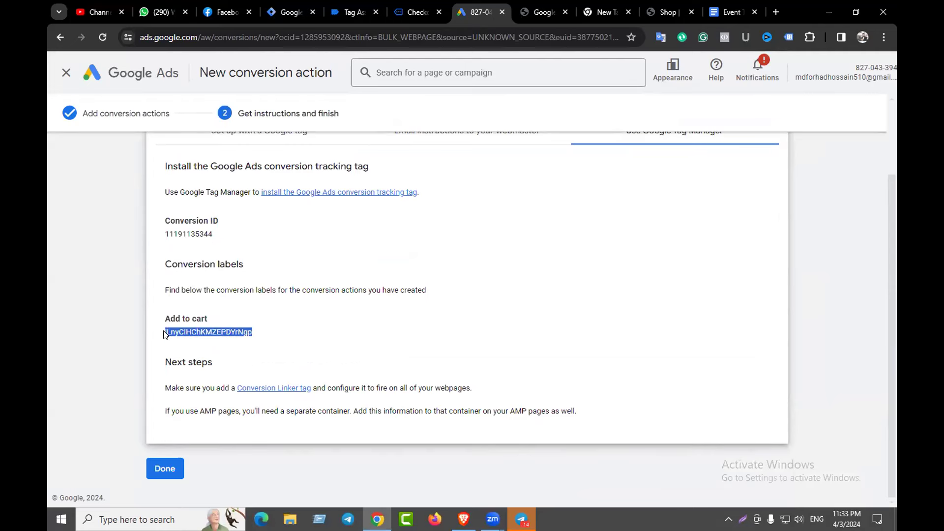
pyautogui.click(322, 285)
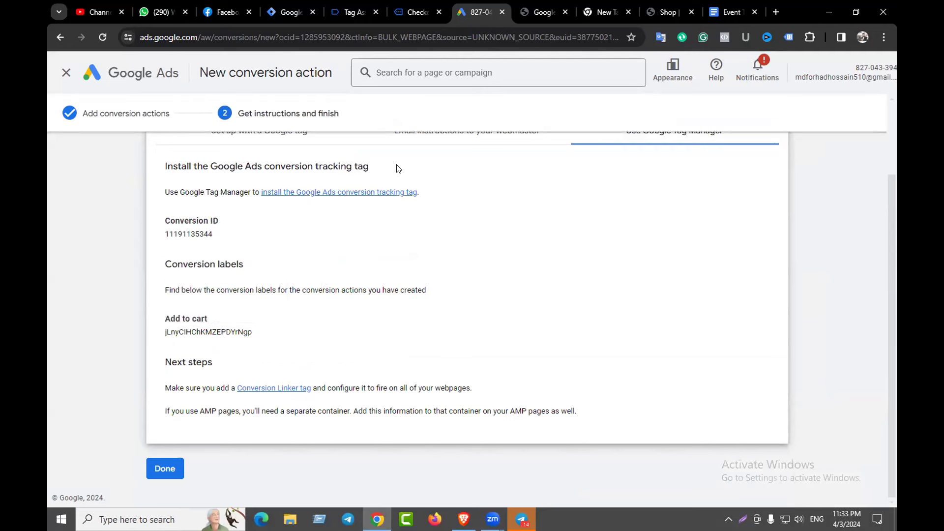
# - Switch to Google Tag Manager and create a new tag of the type Google Ads Conversion Tracking
pyautogui.click(313, 5)
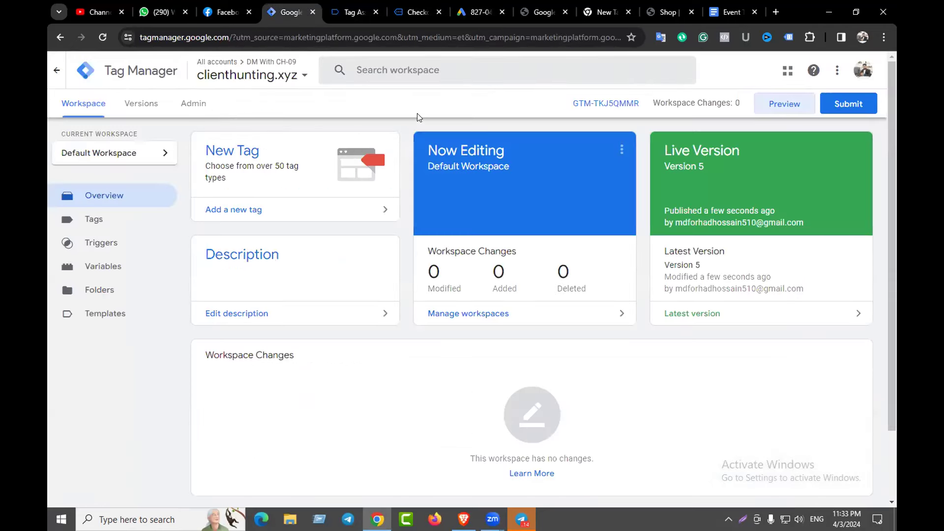
pyautogui.click(98, 223)
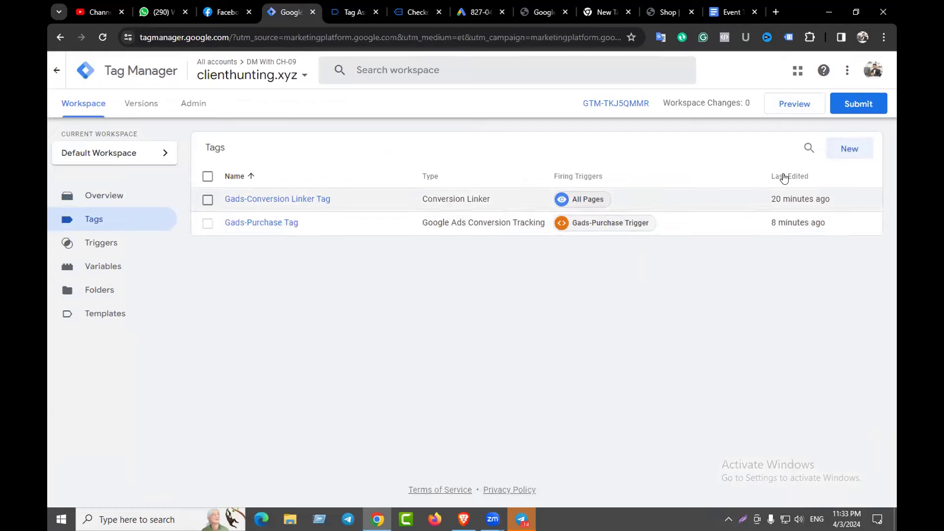
pyautogui.click(846, 148)
pyautogui.click(582, 175)
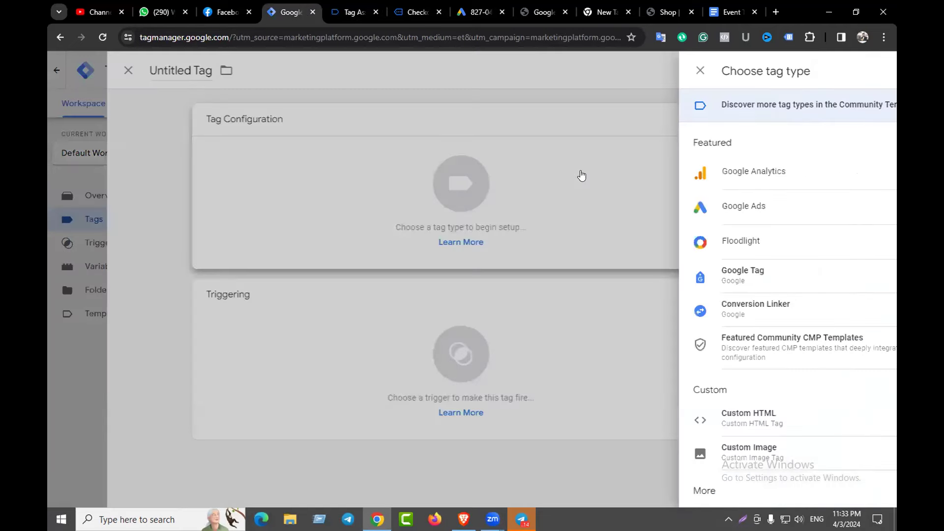
pyautogui.click(595, 210)
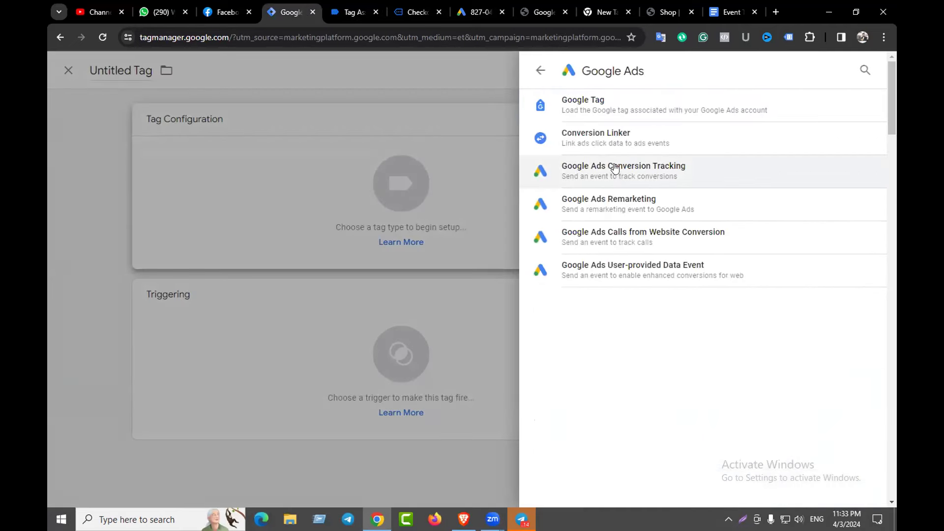
pyautogui.click(634, 171)
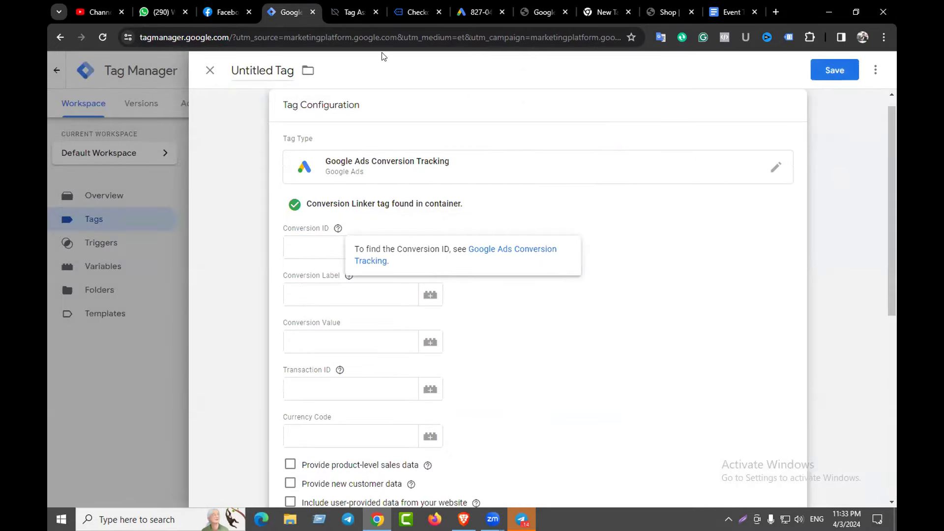
# - Copy the conversion ID from the Google Ads instructions into the new tag's Conversion ID
pyautogui.click(475, 11)
pyautogui.moveTo(219, 236); pyautogui.dragTo(164, 237)
pyautogui.hotkey('ctrl', 'c')
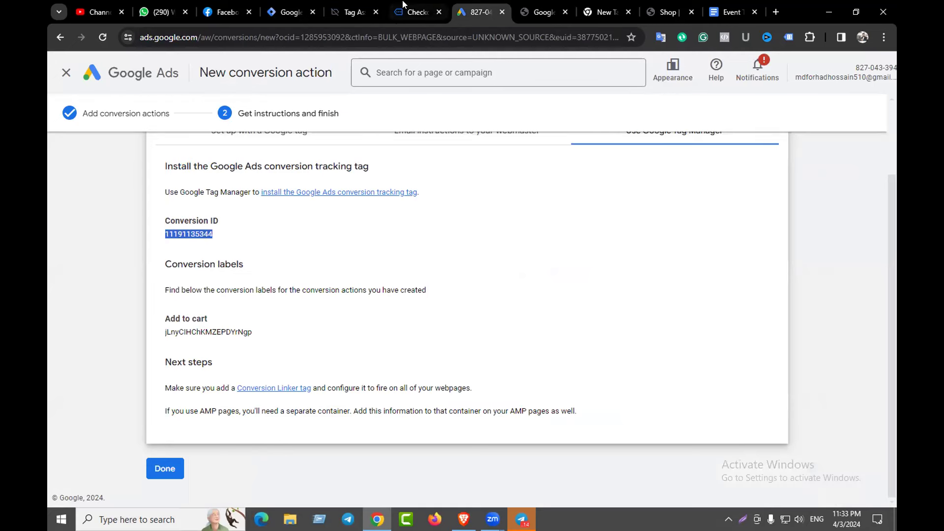
pyautogui.click(290, 12)
pyautogui.click(309, 247)
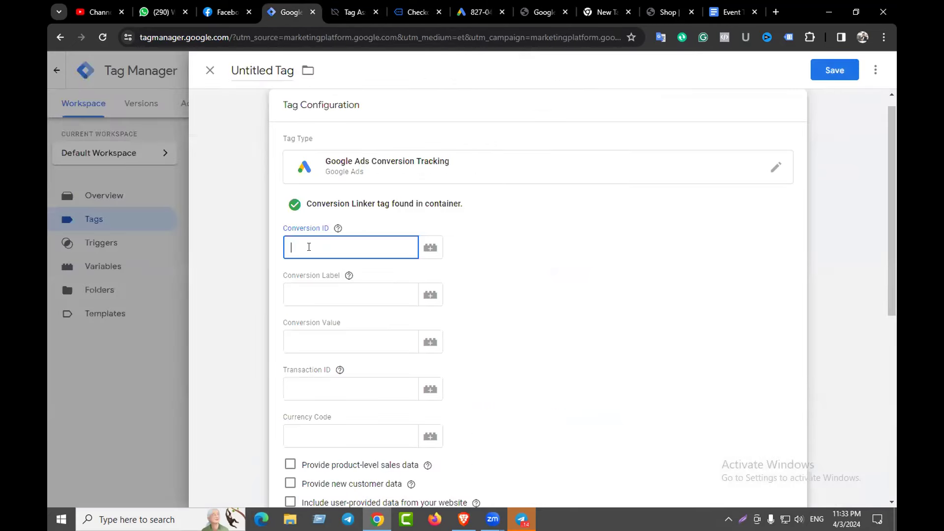
pyautogui.hotkey('ctrl', 'v')
# - Copy the Add to cart conversion label from Google Ads into the new tag's Conversion Label
pyautogui.click(328, 291)
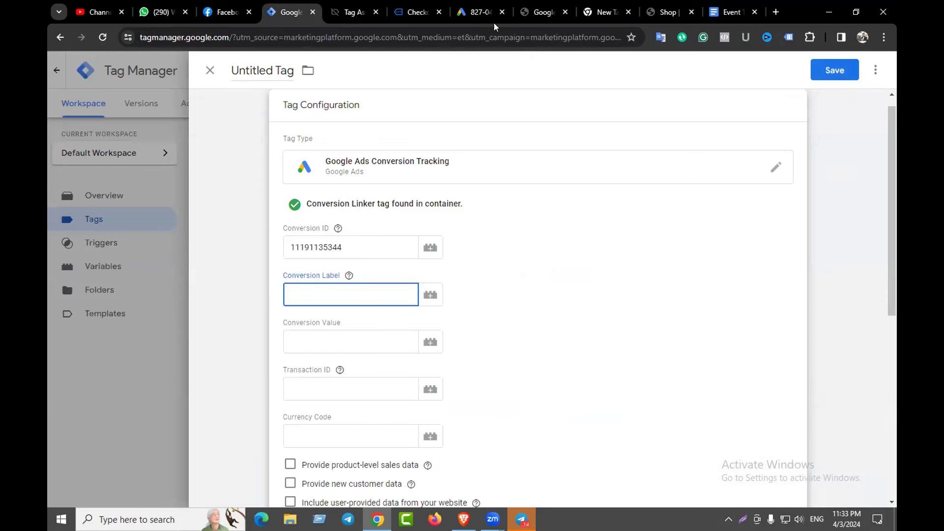
pyautogui.click(485, 12)
pyautogui.moveTo(258, 332); pyautogui.dragTo(165, 337)
pyautogui.hotkey('ctrl', 'c')
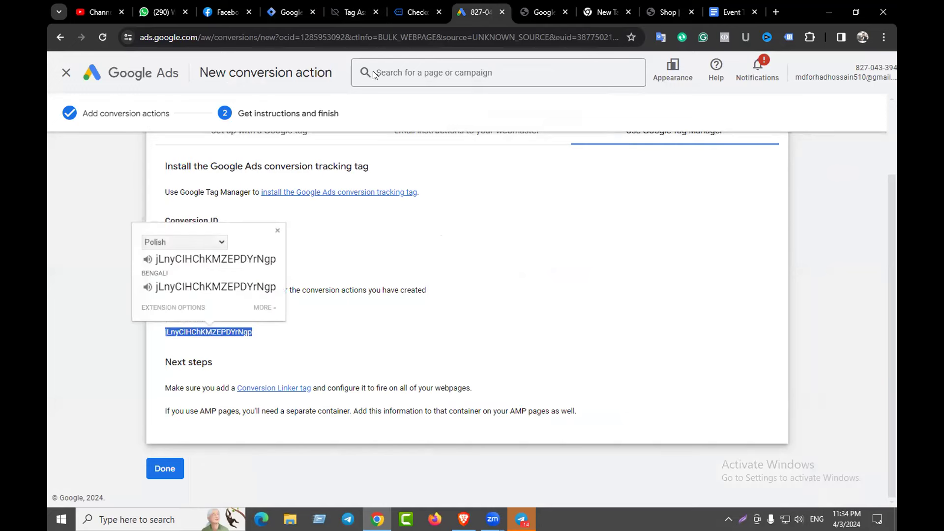
pyautogui.click(290, 12)
pyautogui.click(428, 294)
pyautogui.click(360, 292)
pyautogui.hotkey('ctrl', 'v')
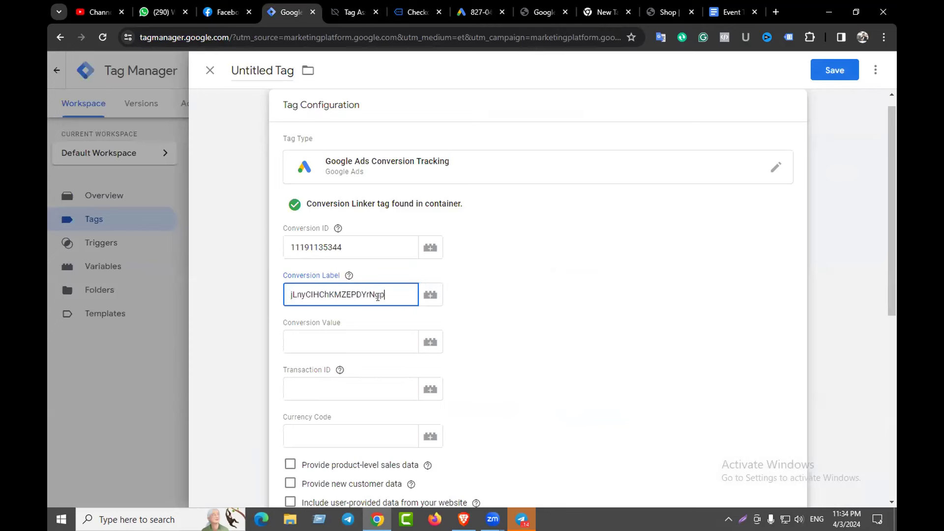
pyautogui.click(327, 341)
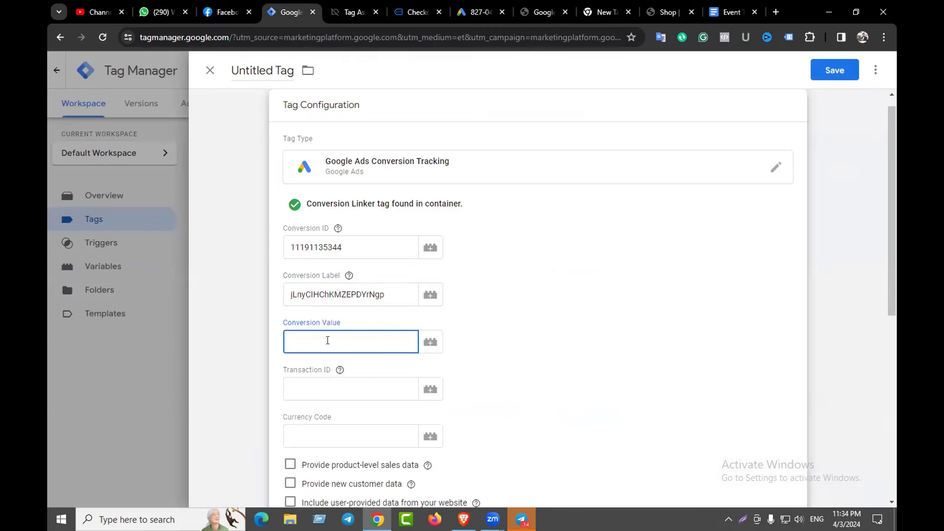
pyautogui.scroll(-2, 374, 322)
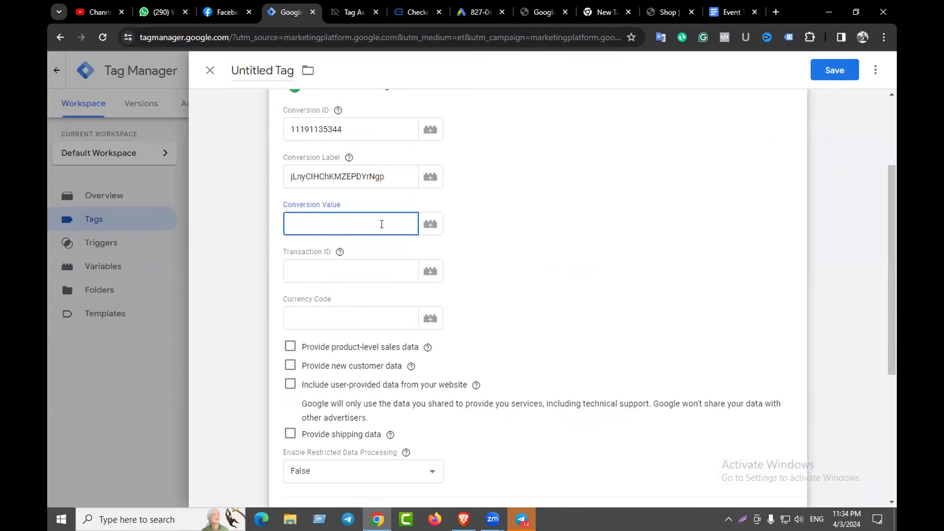
pyautogui.click(340, 252)
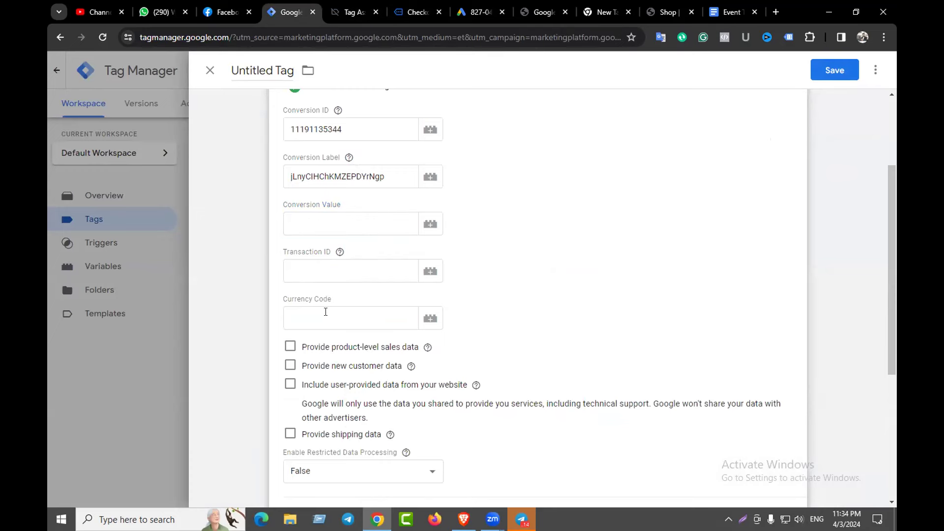
pyautogui.scroll(2, 380, 266)
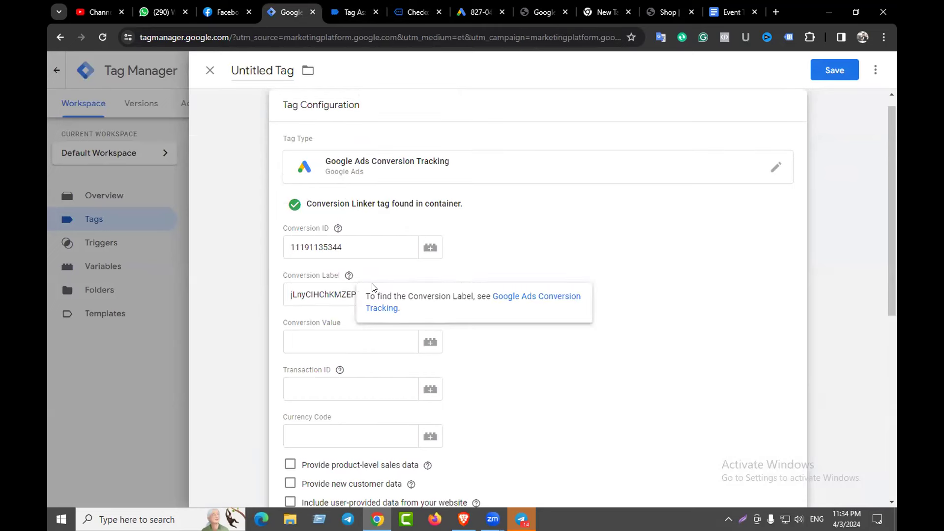
# - Review the tag's configuration and rename the tag "Add to Cart Tag"
pyautogui.scroll(-5, 456, 269)
pyautogui.scroll(6, 287, 91)
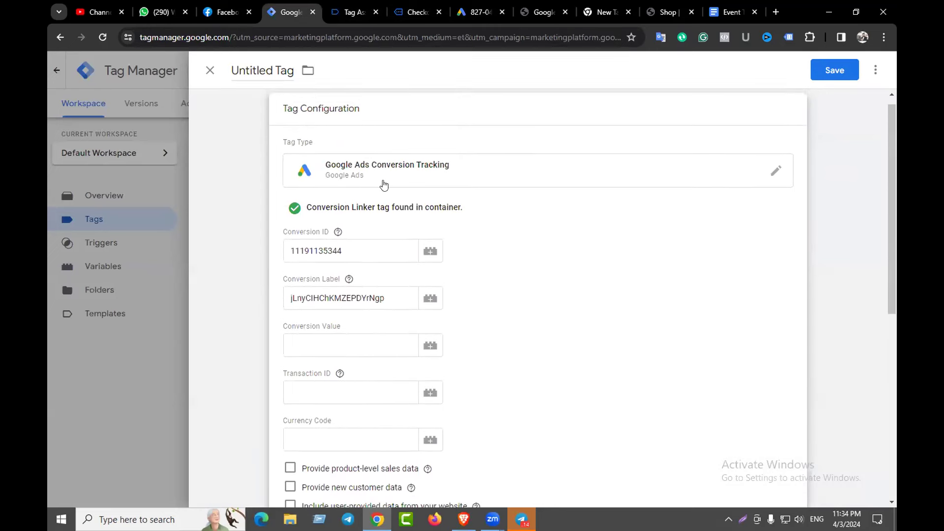
pyautogui.doubleClick(270, 69)
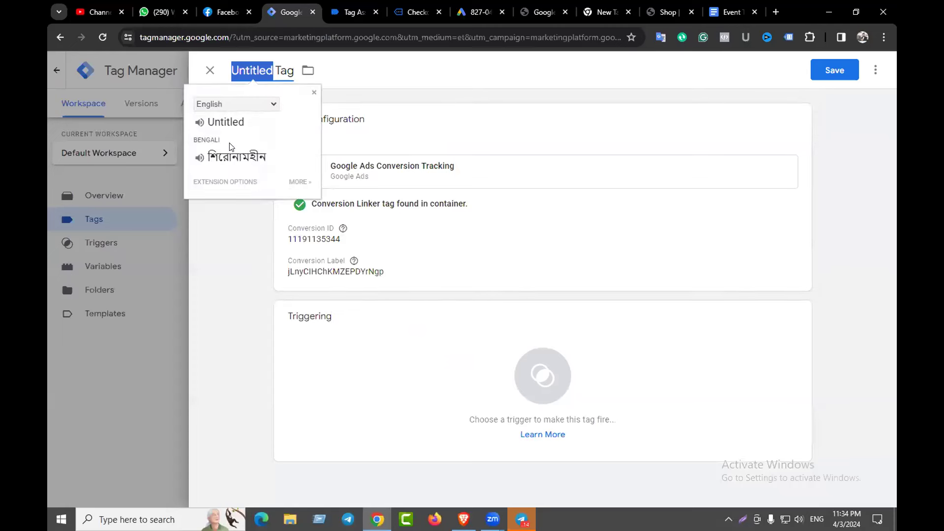
pyautogui.press('BackSpace')
pyautogui.write('Add to ')
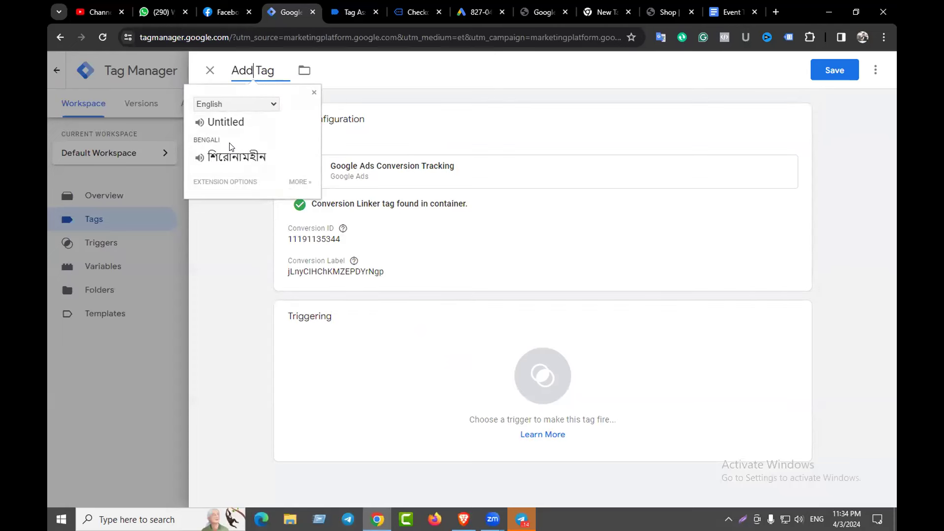
pyautogui.write('Cart')
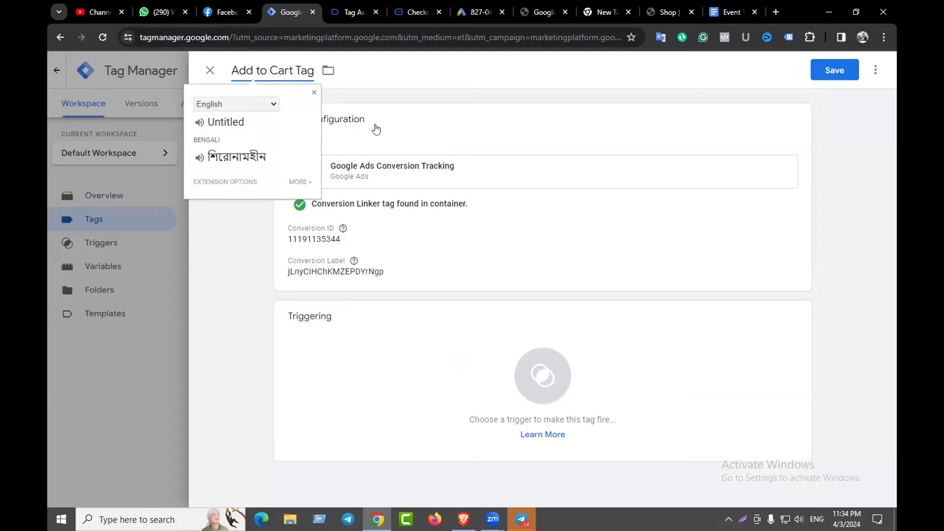
pyautogui.click(469, 207)
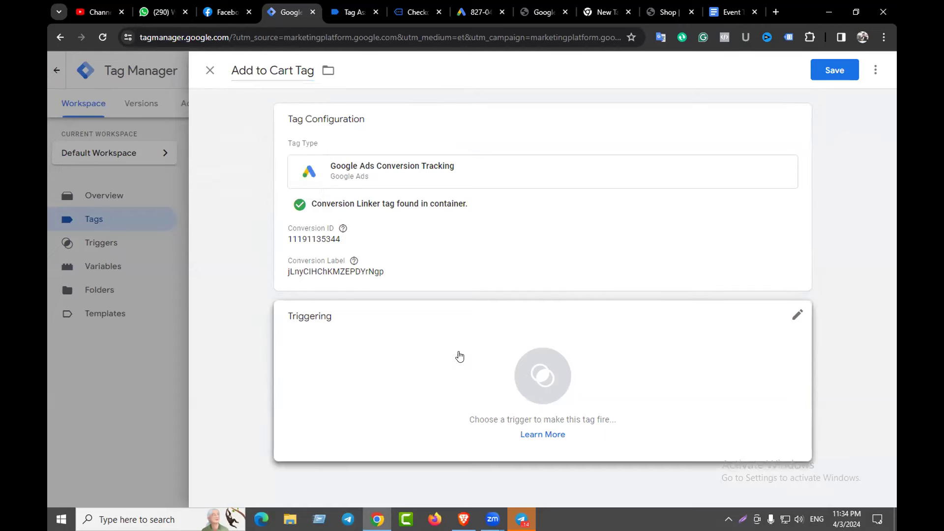
# - Create a new firing trigger for the tag with the trigger type Custom Event
pyautogui.click(457, 356)
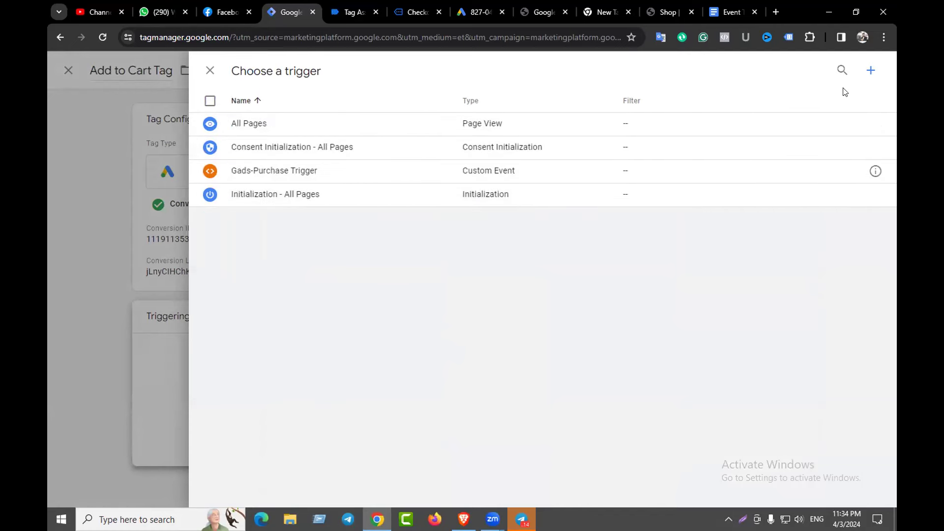
pyautogui.click(871, 71)
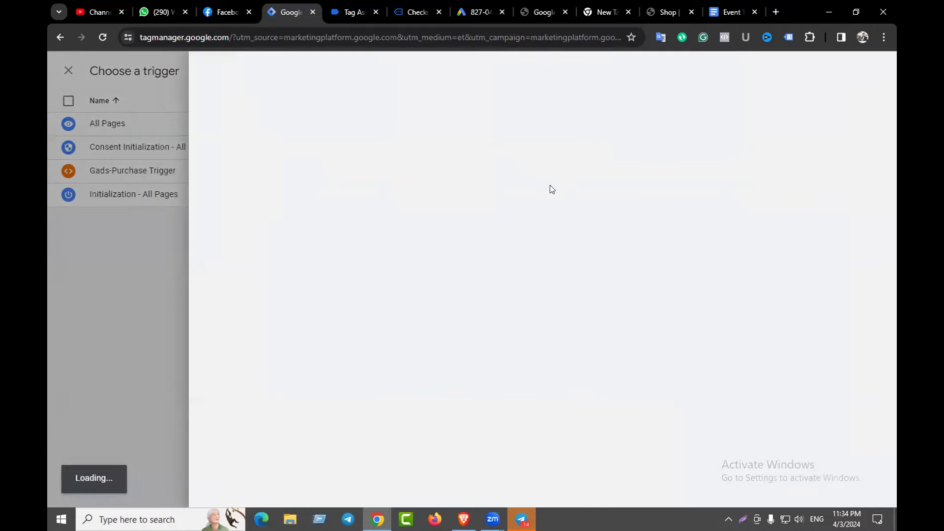
pyautogui.click(462, 204)
pyautogui.scroll(-5, 590, 241)
pyautogui.click(600, 356)
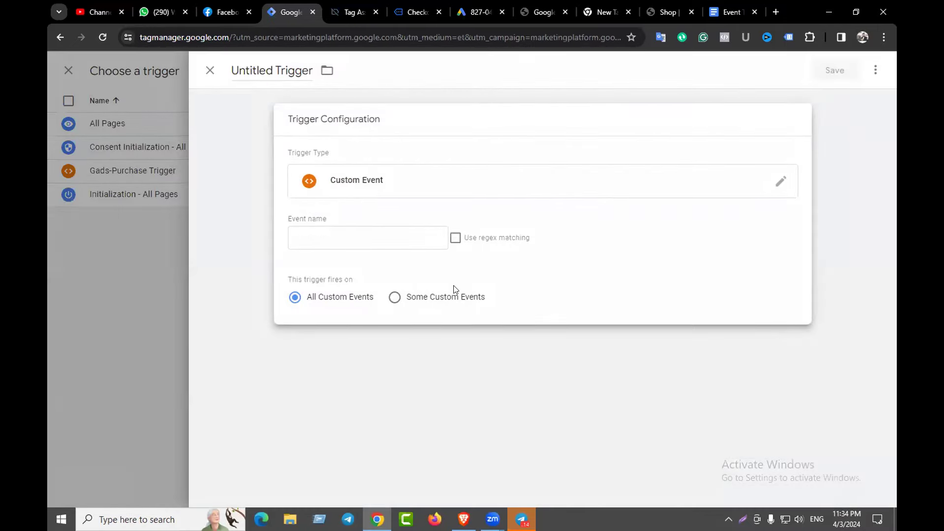
# - Copy the add_to_cart trigger name from the Event Tracking for Pixel document into the new trigger's event name
pyautogui.click(355, 236)
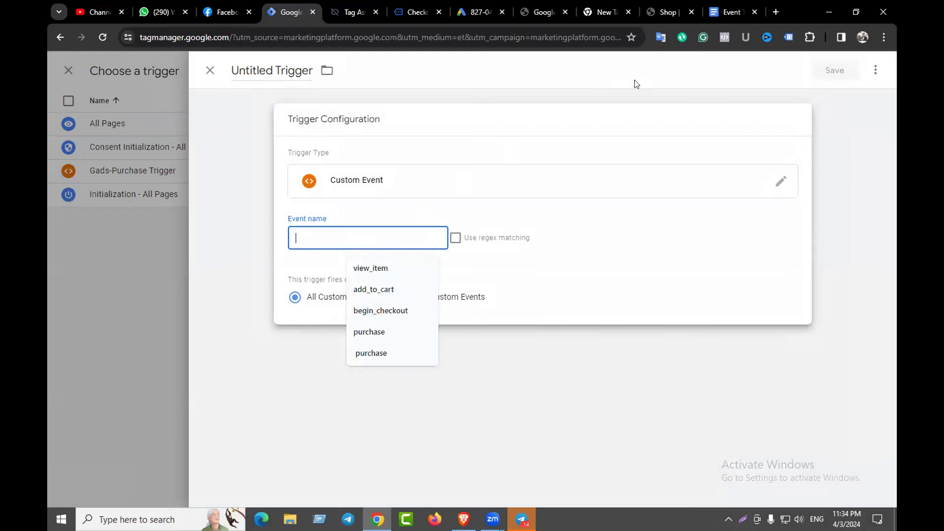
pyautogui.click(720, 12)
pyautogui.click(392, 270)
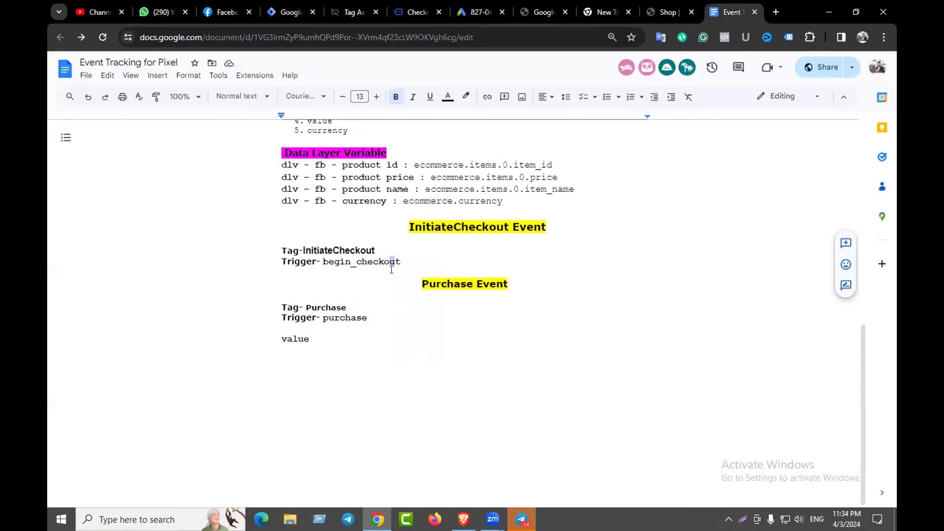
pyautogui.click(354, 281)
pyautogui.scroll(4, 364, 271)
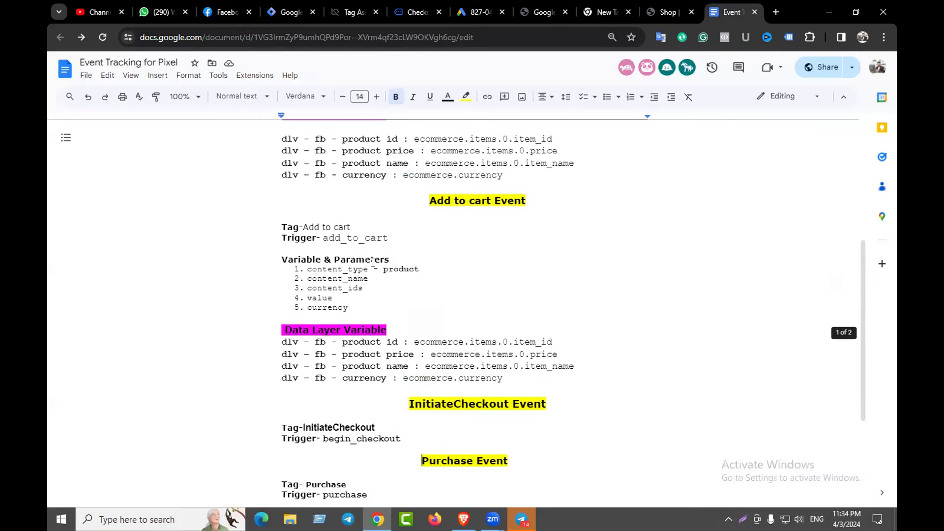
pyautogui.moveTo(323, 238); pyautogui.dragTo(388, 238)
pyautogui.hotkey('ctrl', 'c')
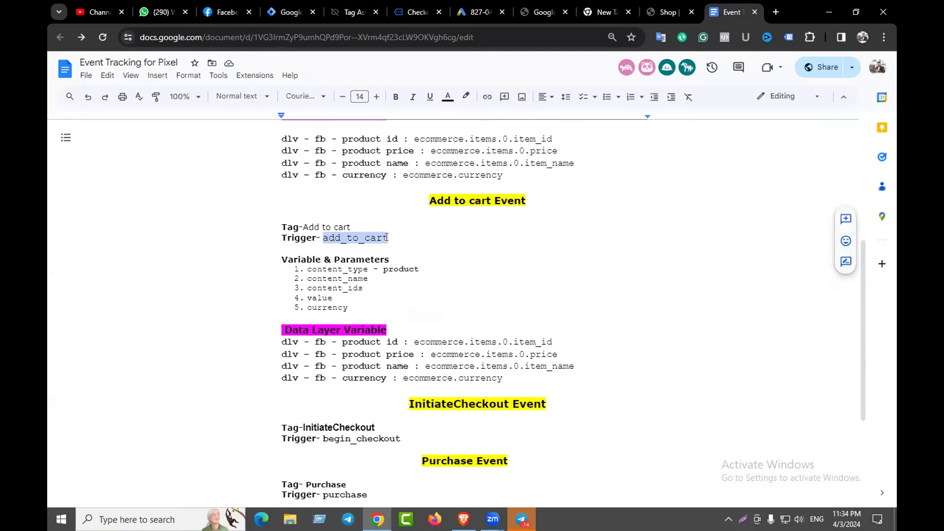
pyautogui.click(290, 12)
pyautogui.hotkey('ctrl', 'v')
# - Name the trigger "Add to cart Trigger" and save it to the tag
pyautogui.moveTo(276, 70); pyautogui.dragTo(233, 69)
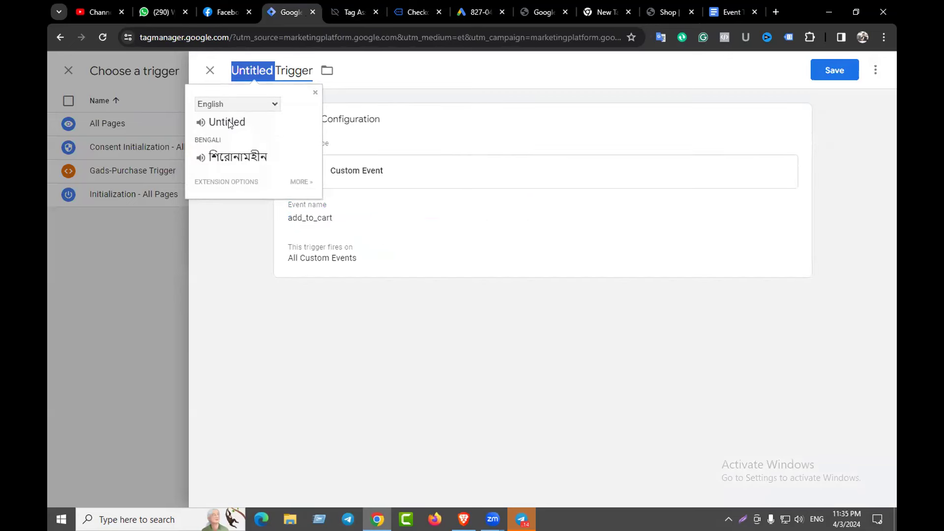
pyautogui.press('BackSpace')
pyautogui.write('Add t')
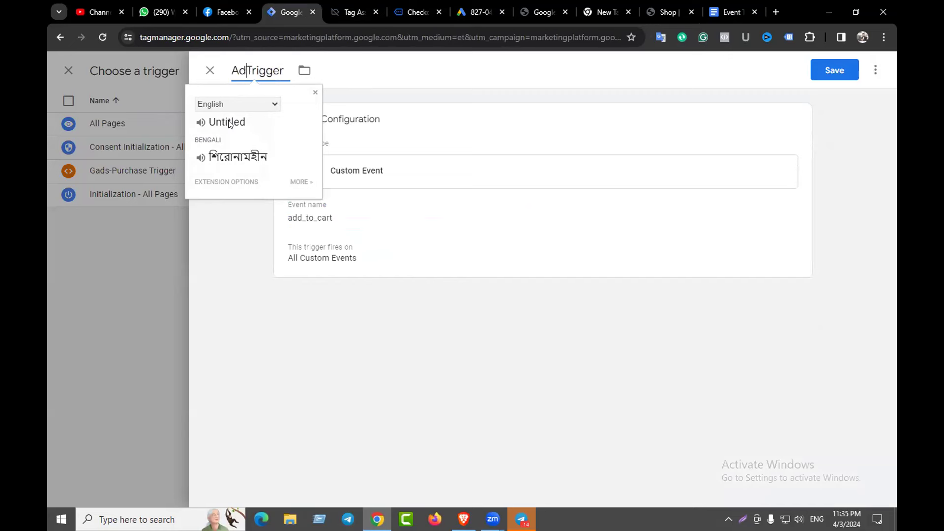
pyautogui.write('o cart')
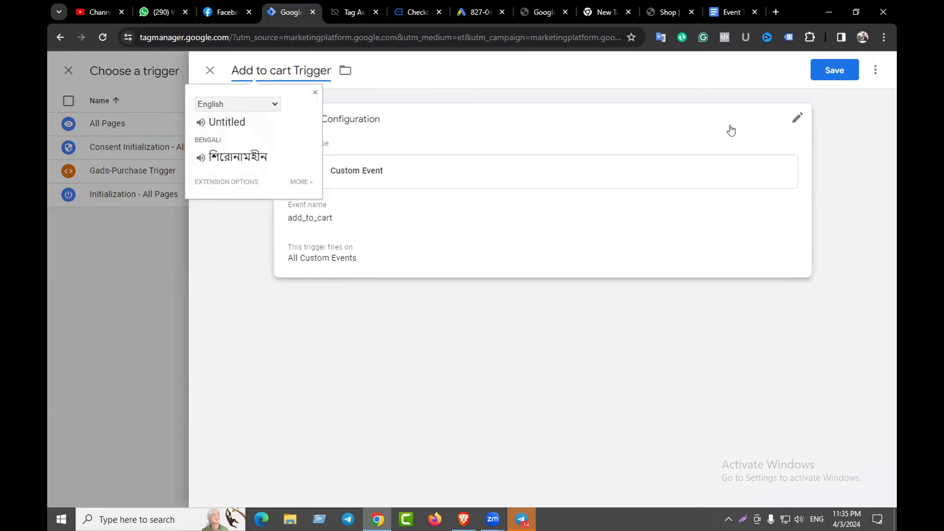
pyautogui.click(833, 71)
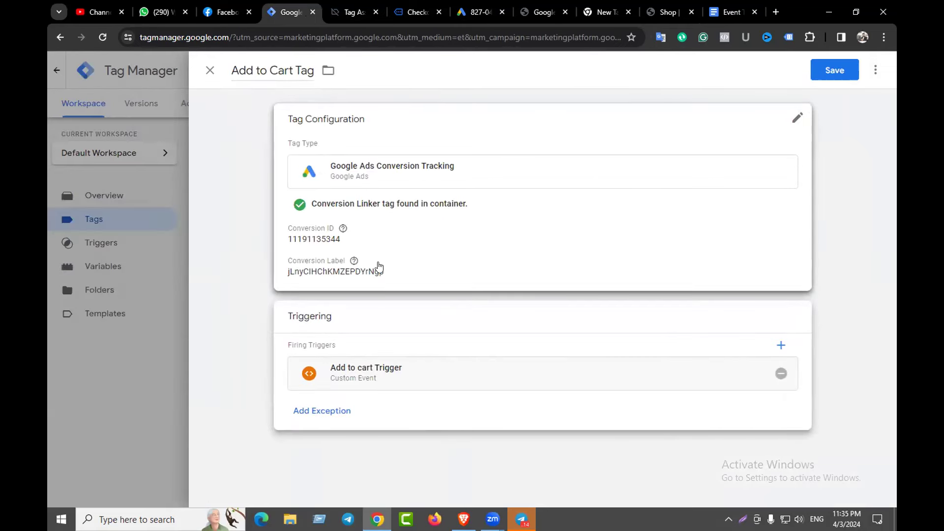
# - Save the Add to Cart Tag, publish the container changes to Live and return to the workspace overview
pyautogui.click(829, 75)
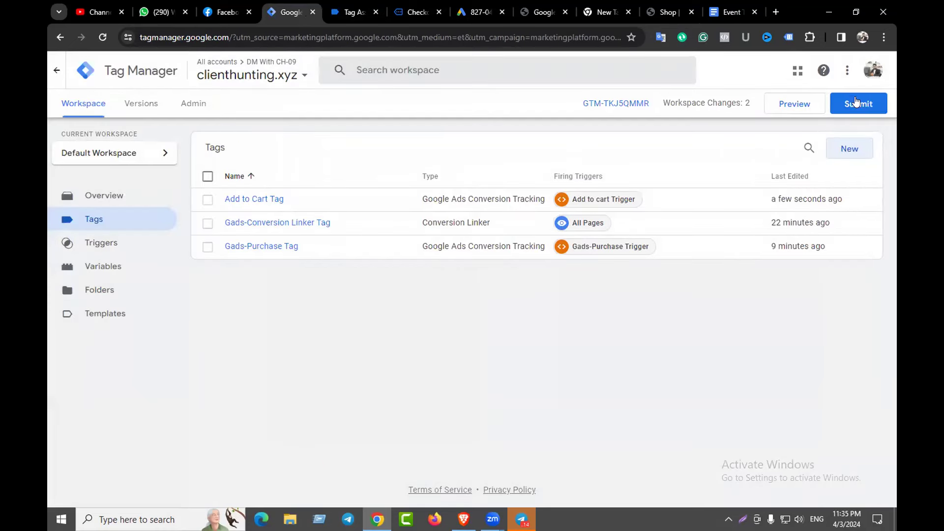
pyautogui.click(855, 102)
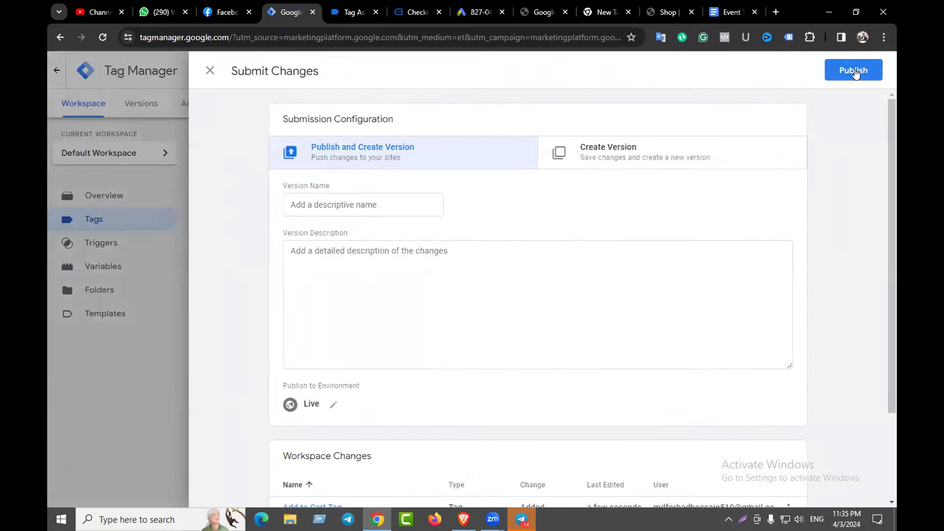
pyautogui.click(854, 70)
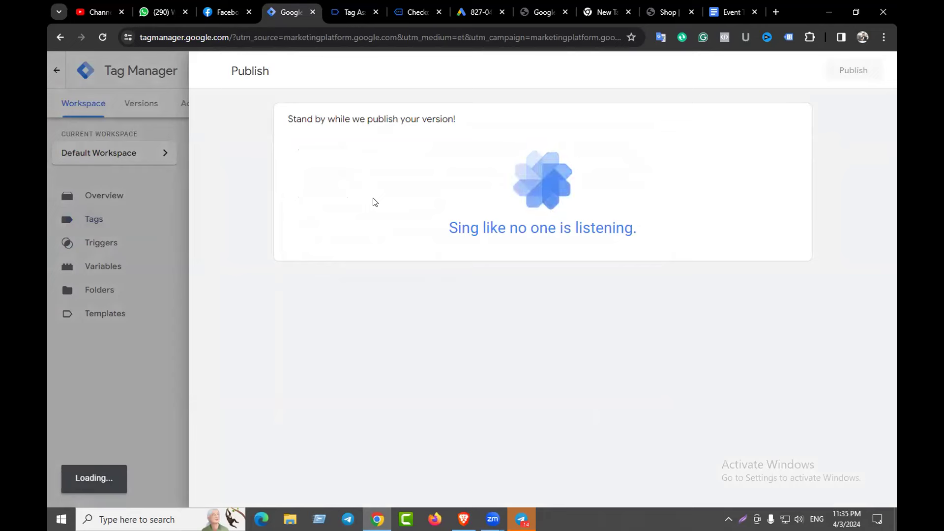
pyautogui.click(210, 71)
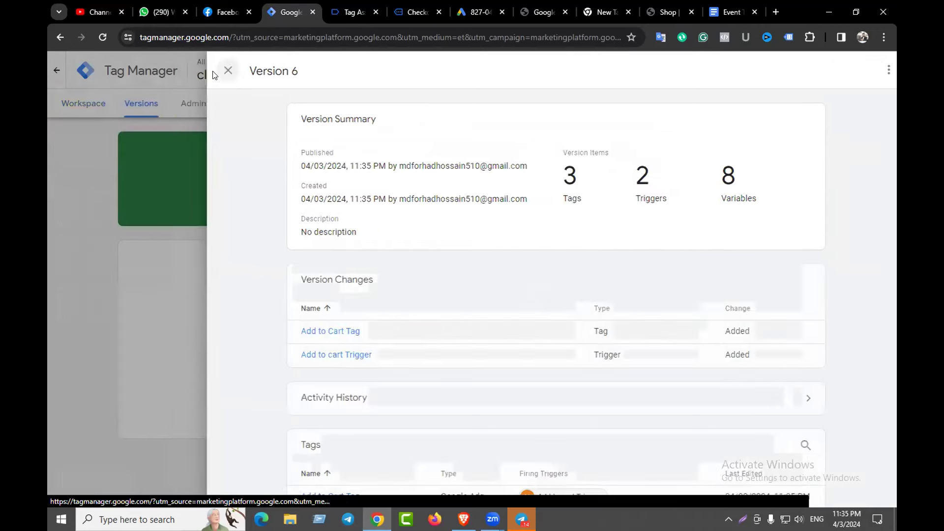
pyautogui.click(68, 104)
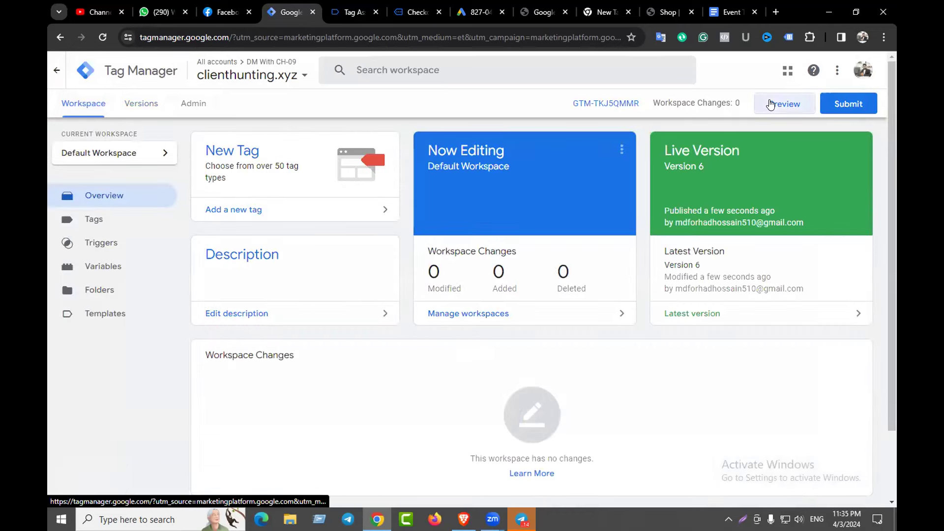
# - Start preview mode for clienthunting.xyz, open the site's Shop page and continue to the Tag Assistant summary
pyautogui.click(773, 103)
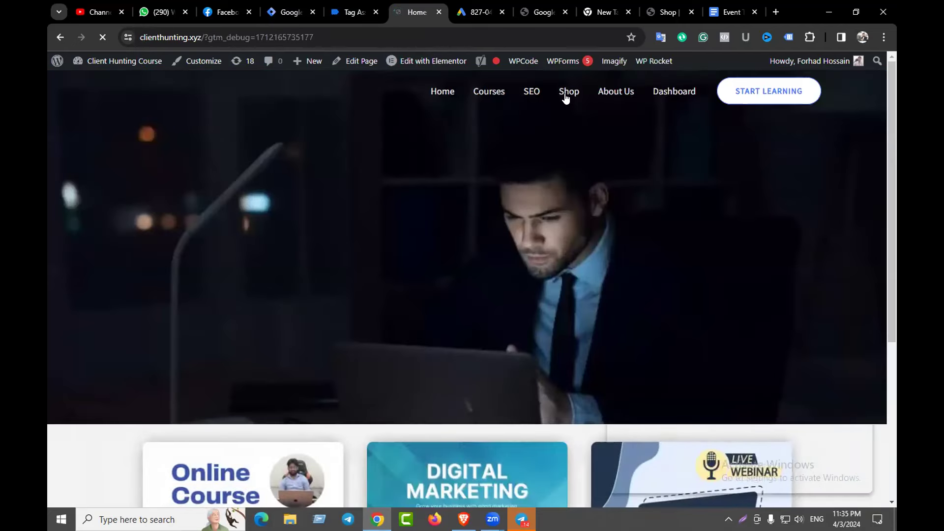
pyautogui.click(566, 95)
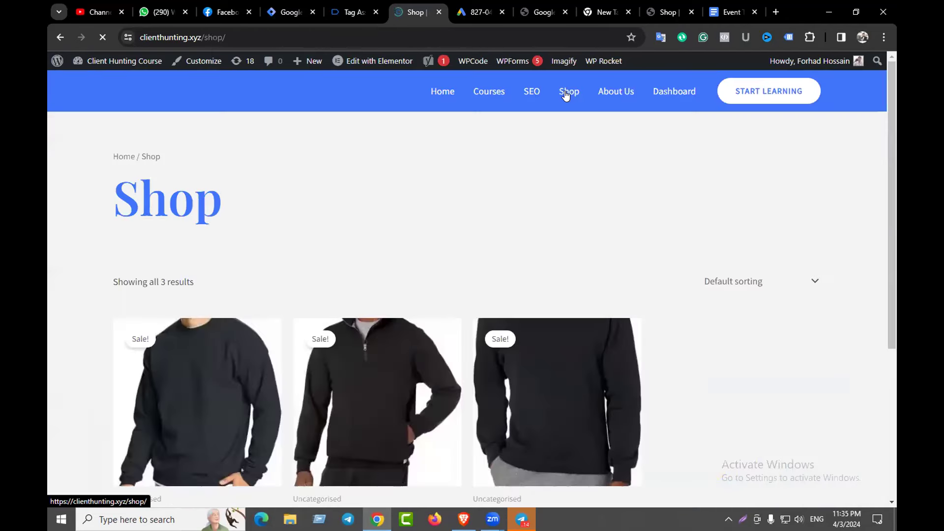
pyautogui.scroll(-1, 457, 185)
pyautogui.scroll(-2, 503, 158)
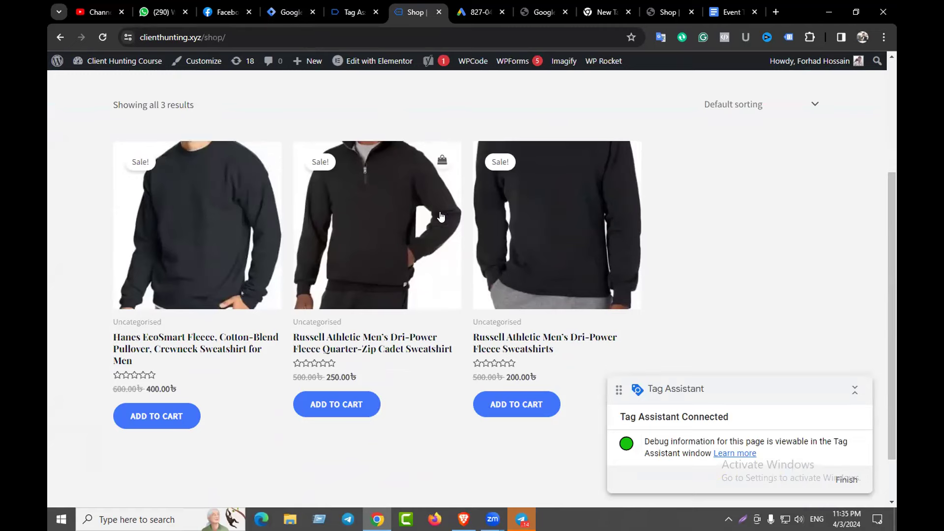
pyautogui.scroll(-1, 403, 293)
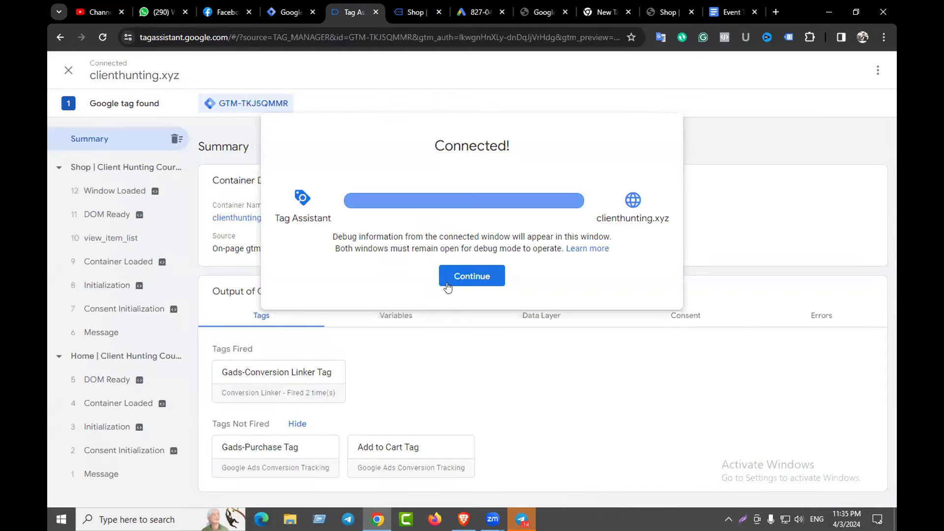
pyautogui.click(448, 285)
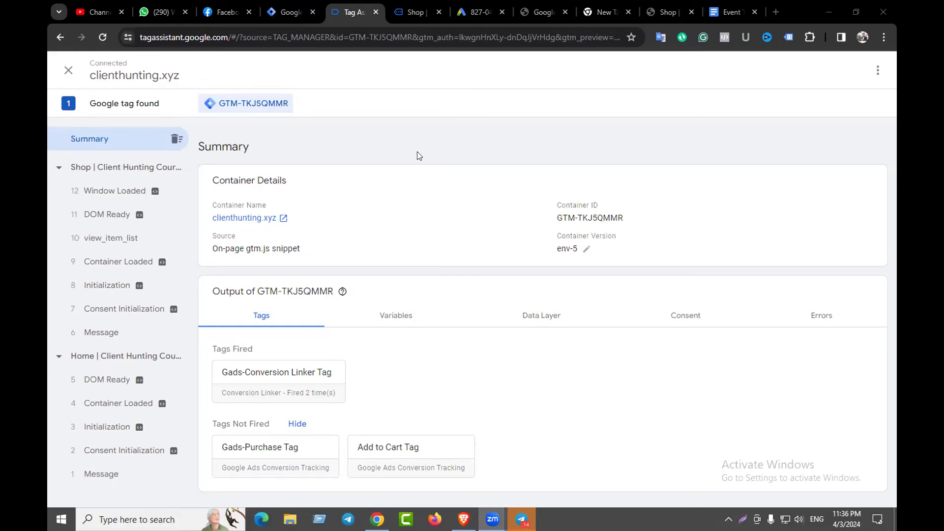
# - Add Russell Athletic Men's Dri-Power Fleece Sweatshirts to the cart in the shop and check the fired tags in Tag Assistant
pyautogui.click(417, 12)
pyautogui.click(521, 347)
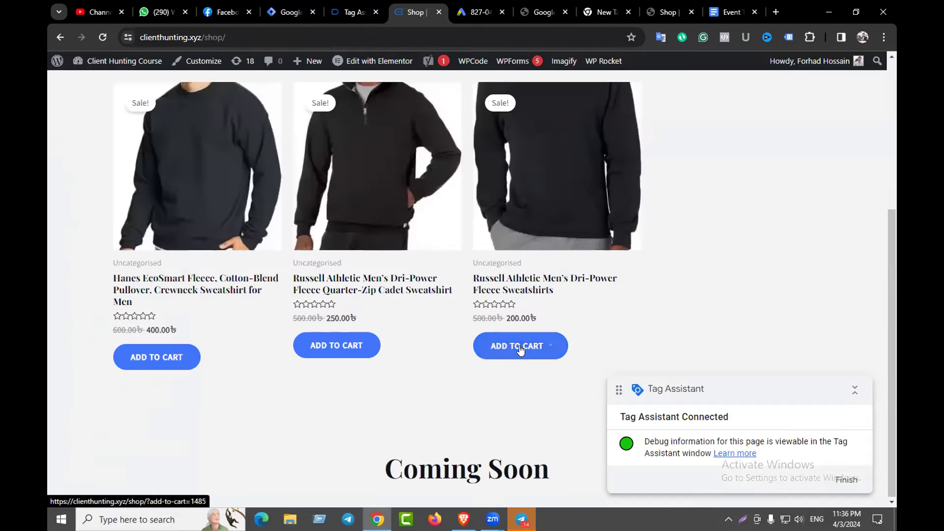
pyautogui.hotkey('ctrl', 'shift', 'Tab')
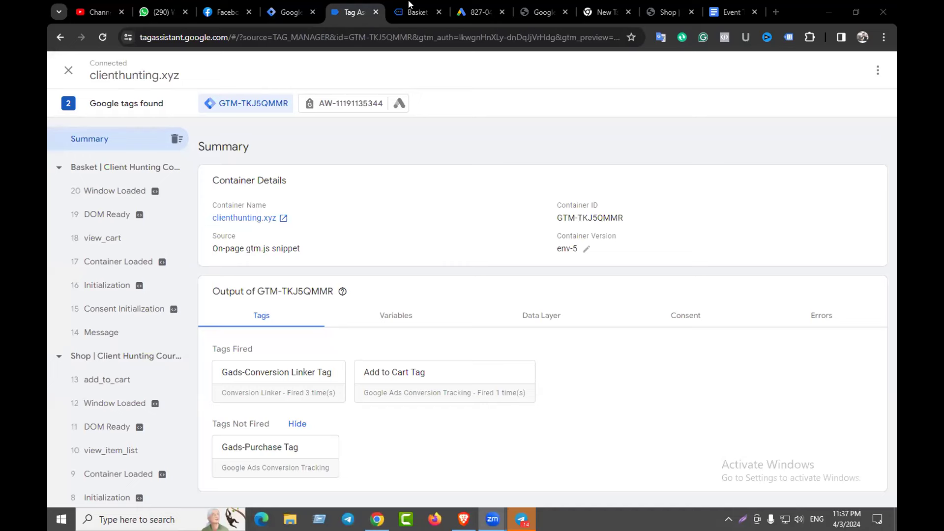
pyautogui.hotkey('ctrl', 'Tab')
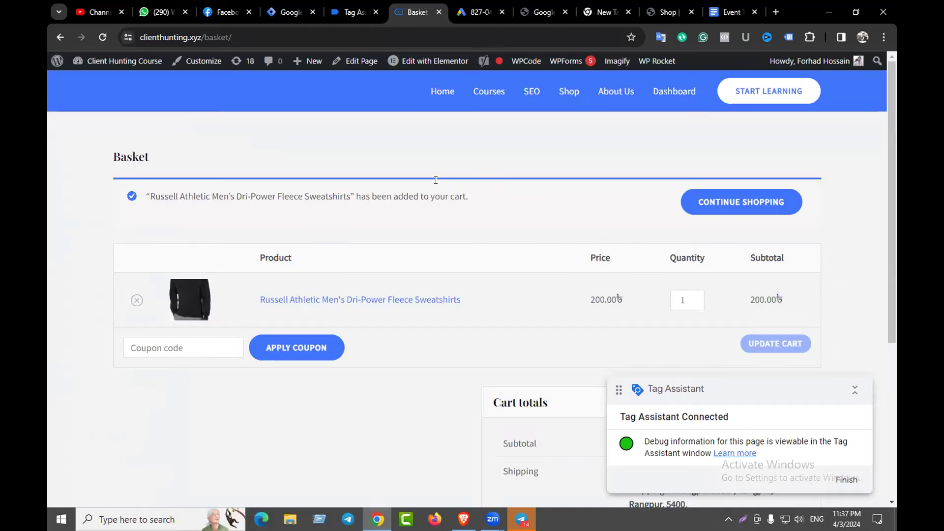
pyautogui.hotkey('ctrl', 'shift', 'Tab')
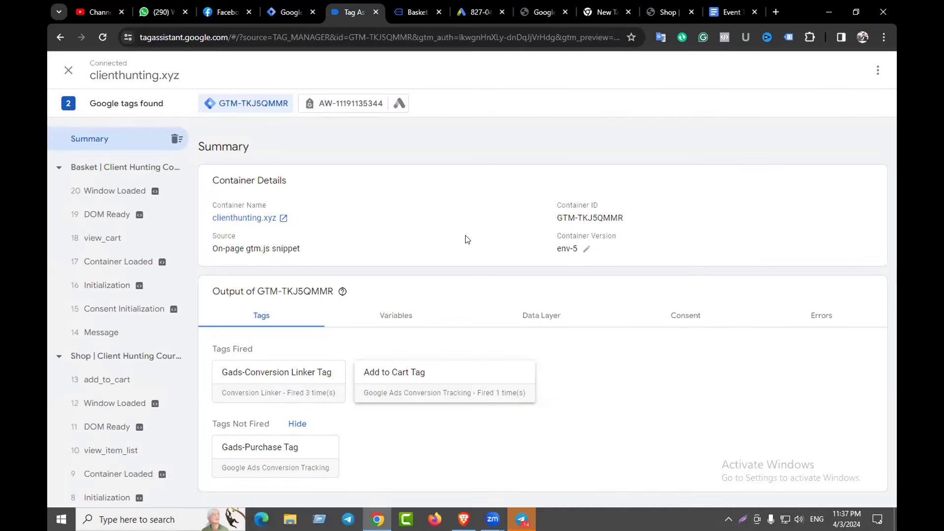
# - Return to the Shop page, add the Hanes EcoSmart Fleece sweatshirt to the cart and check the fired tags in Tag Assistant
pyautogui.click(424, 20)
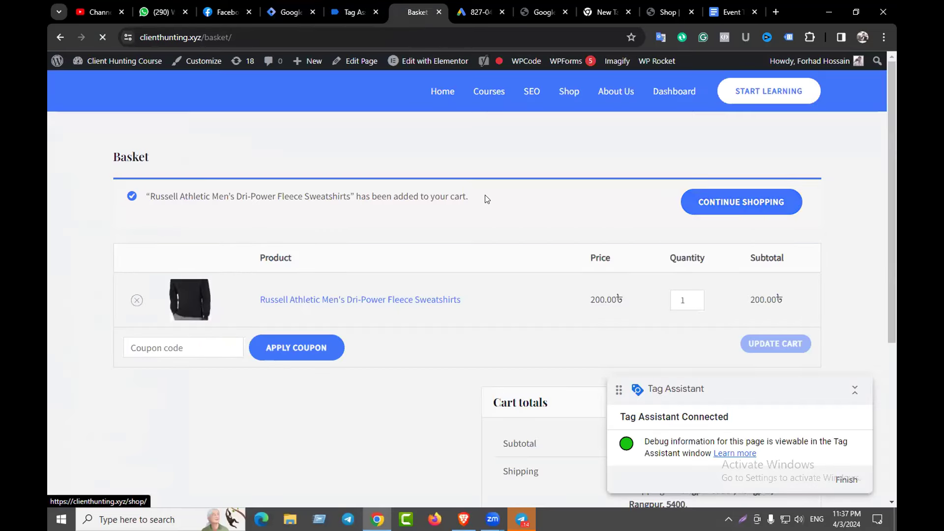
pyautogui.click(353, 12)
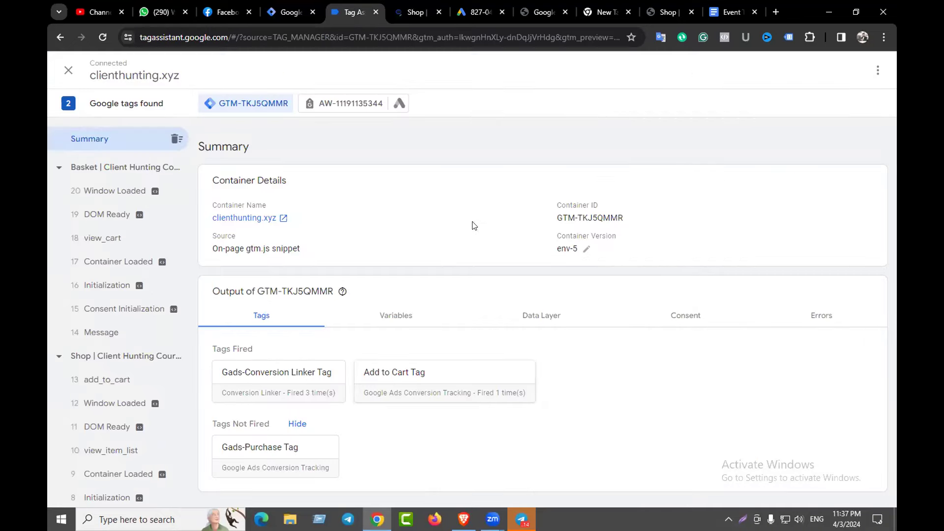
pyautogui.hotkey('ctrl', 'Tab')
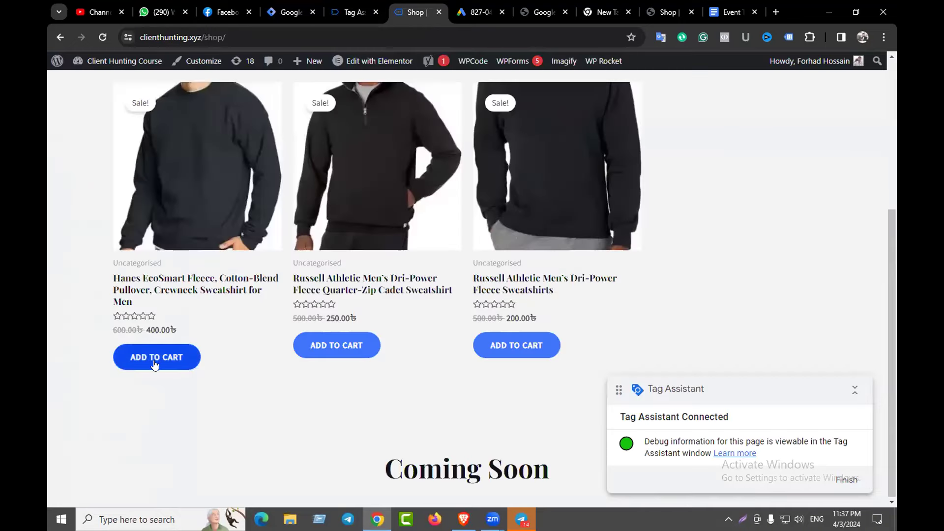
pyautogui.click(151, 362)
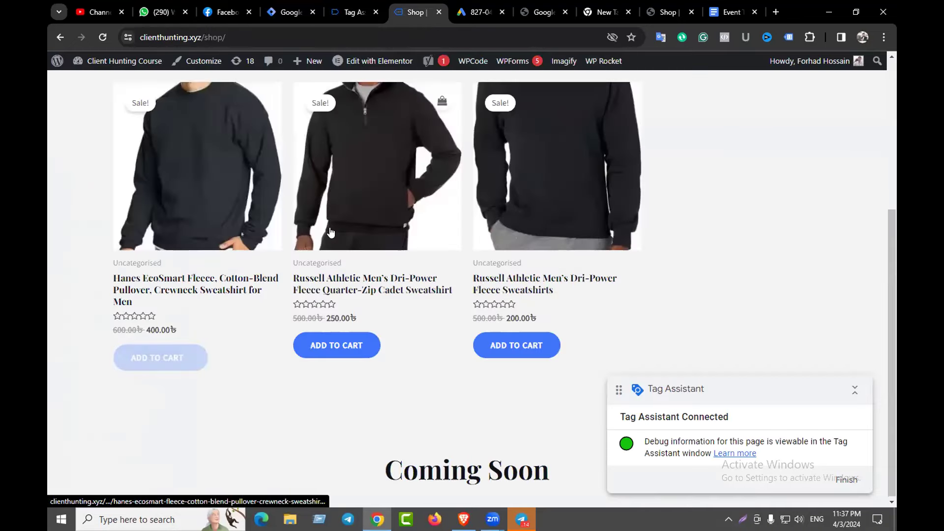
pyautogui.click(366, 12)
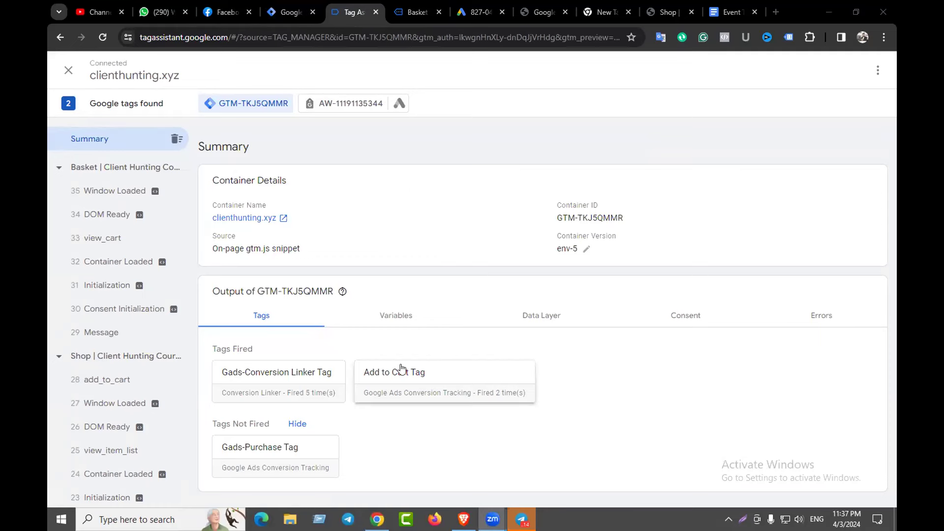
# - Switch to Google Ads and finish the new Add to cart conversion action to return to the conversions summary
pyautogui.hotkey('ctrl', 'shift', 'Tab')
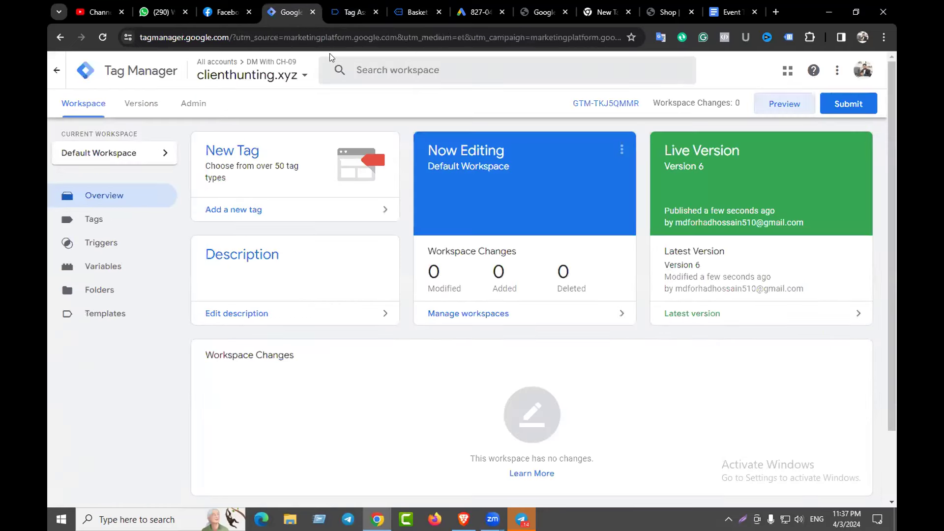
pyautogui.click(475, 12)
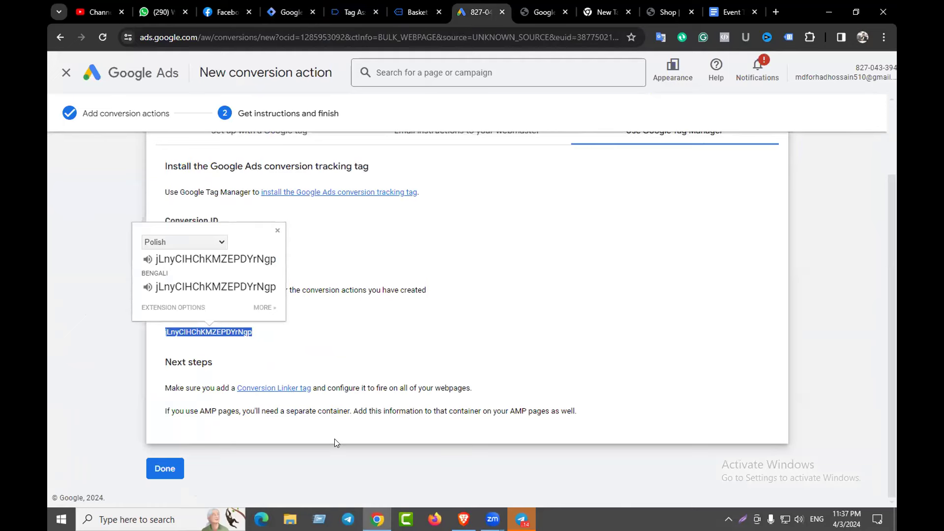
pyautogui.press('Escape')
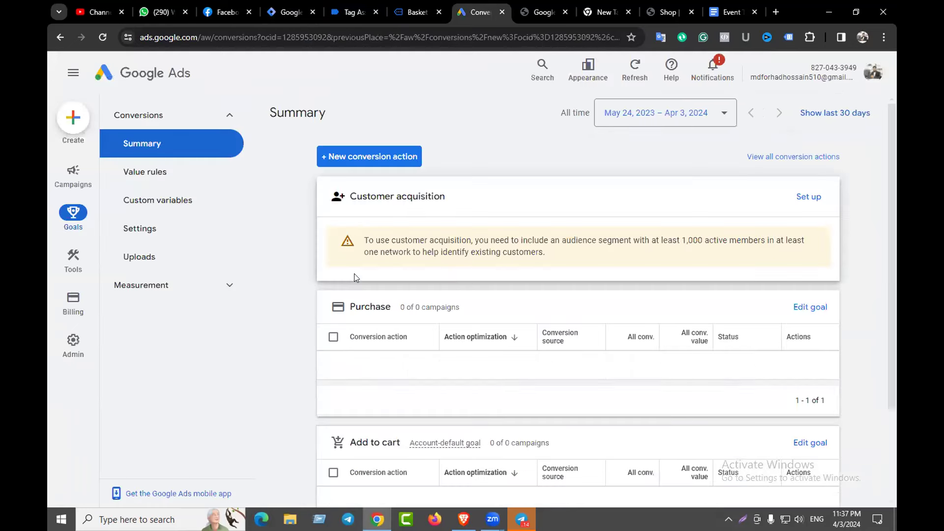
# - Check the status of the Purchase and Add to cart conversion actions in the summary
pyautogui.scroll(-3, 382, 315)
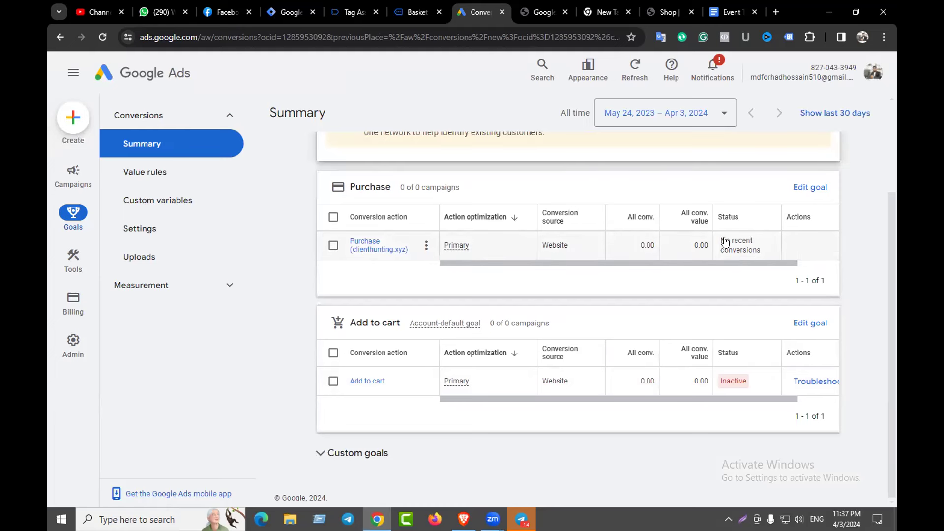
pyautogui.moveTo(723, 241)
pyautogui.moveTo(694, 242); pyautogui.dragTo(706, 243)
pyautogui.click(444, 107)
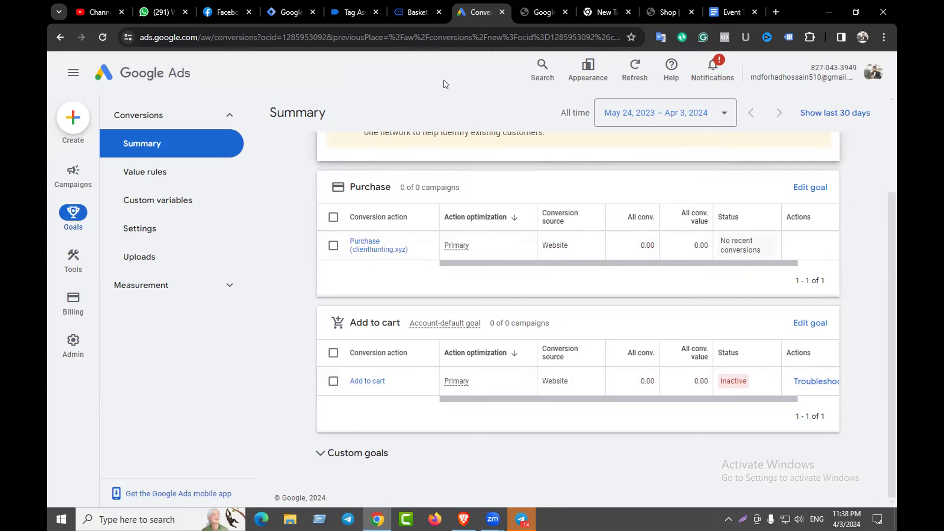